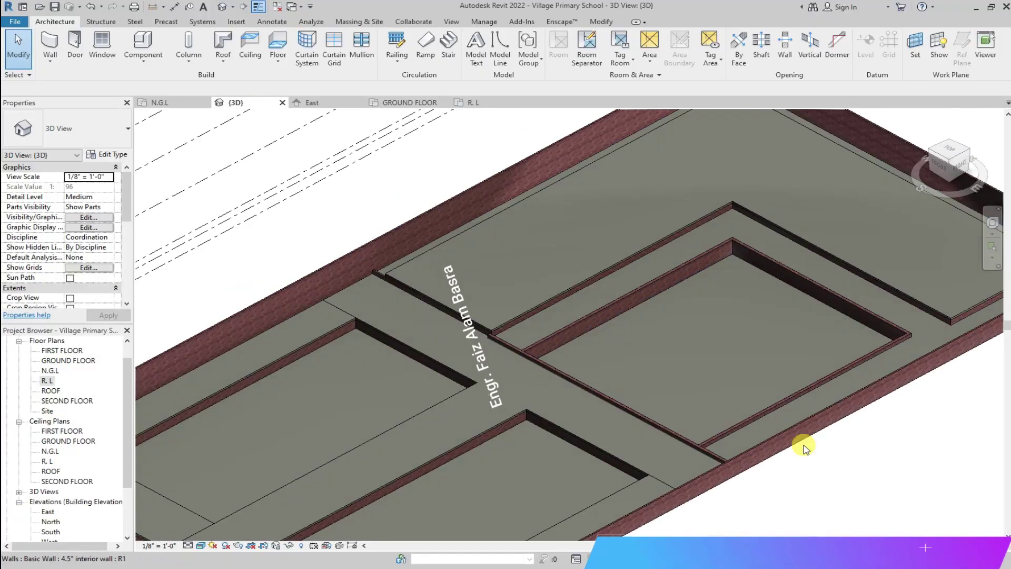
Orbit the 3D model and select the Generic 6" floor slab on level R. L
mouse_move(778, 458)
middle_mouse_down("shift")
mouse_move(610, 402)
mouse_move(740, 343)
middle_mouse_up("shift")
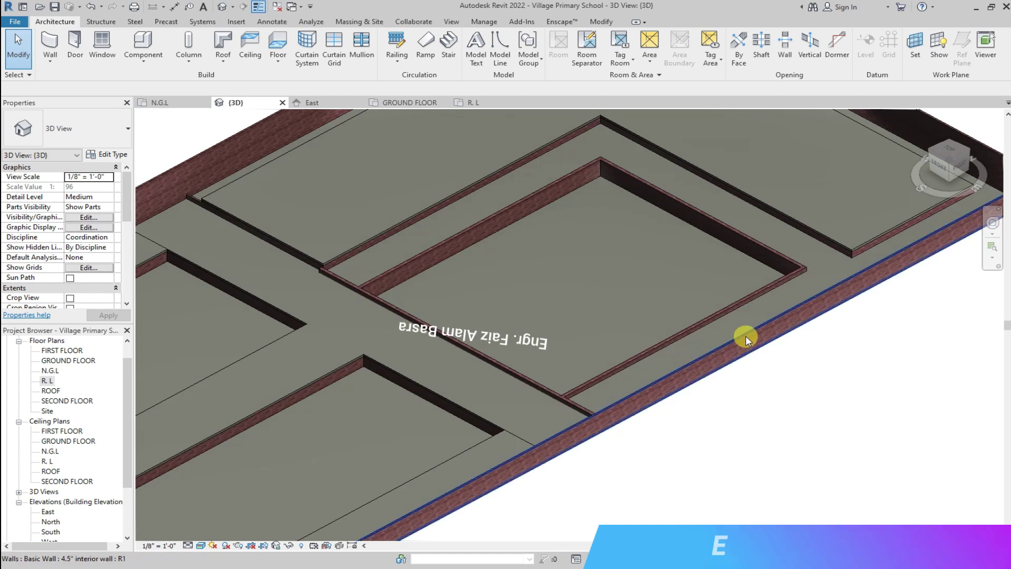
scroll(871, 254, "up", 3)
scroll(849, 282, "down", 3)
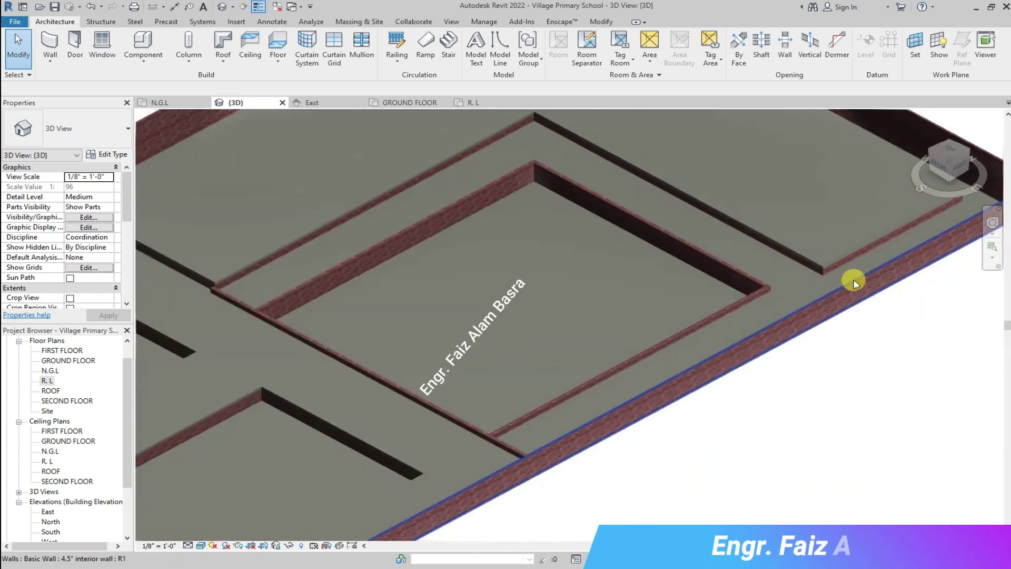
scroll(428, 209, "down", 4)
scroll(388, 275, "up", 5)
left_click(356, 275)
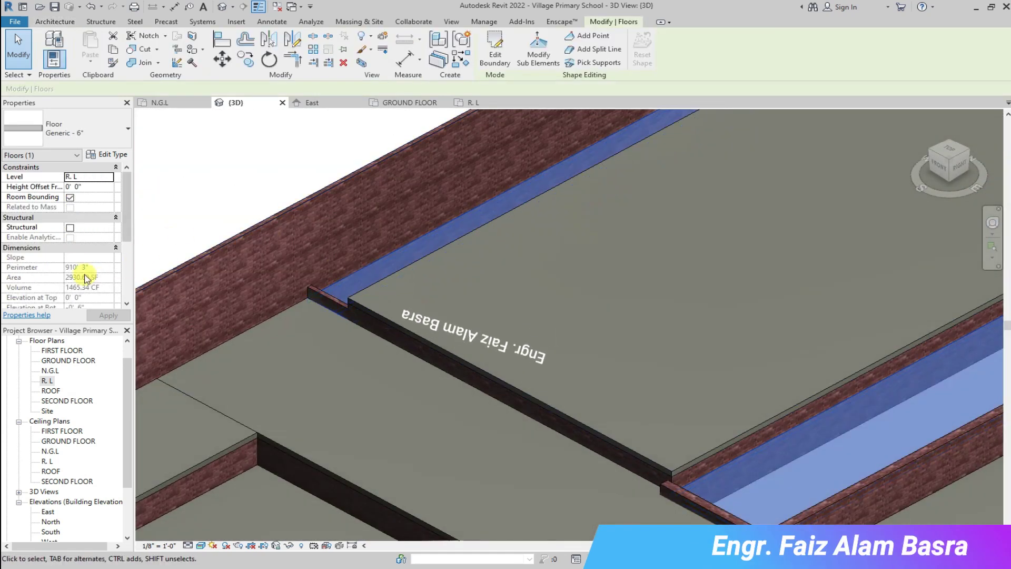
Review the slab's 2930.69 SF properties, then show the R. L floor plan
scroll(101, 201, "down", 1)
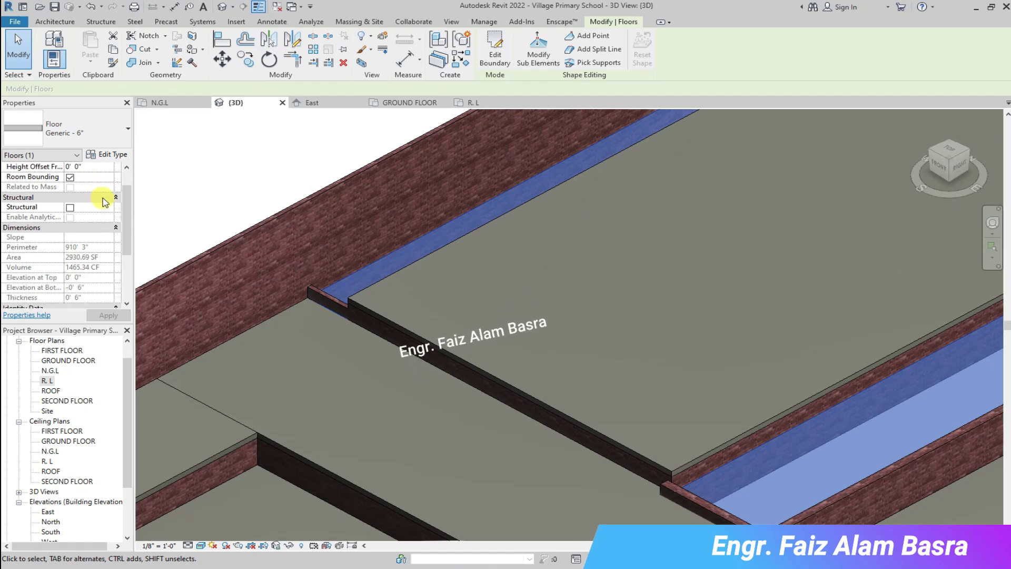
scroll(105, 203, "down", 4)
scroll(179, 196, "up", 2)
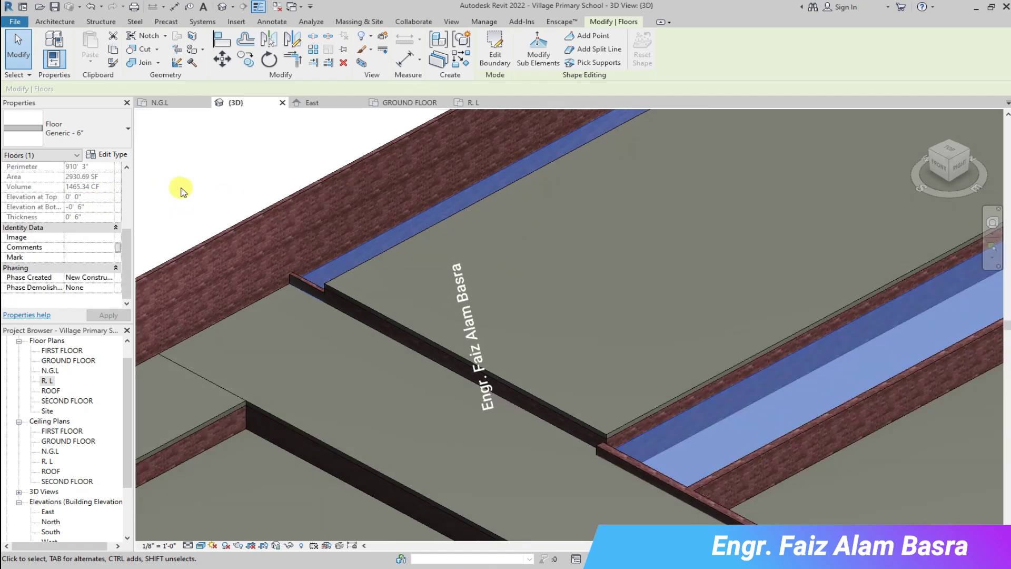
scroll(195, 187, "up", 3)
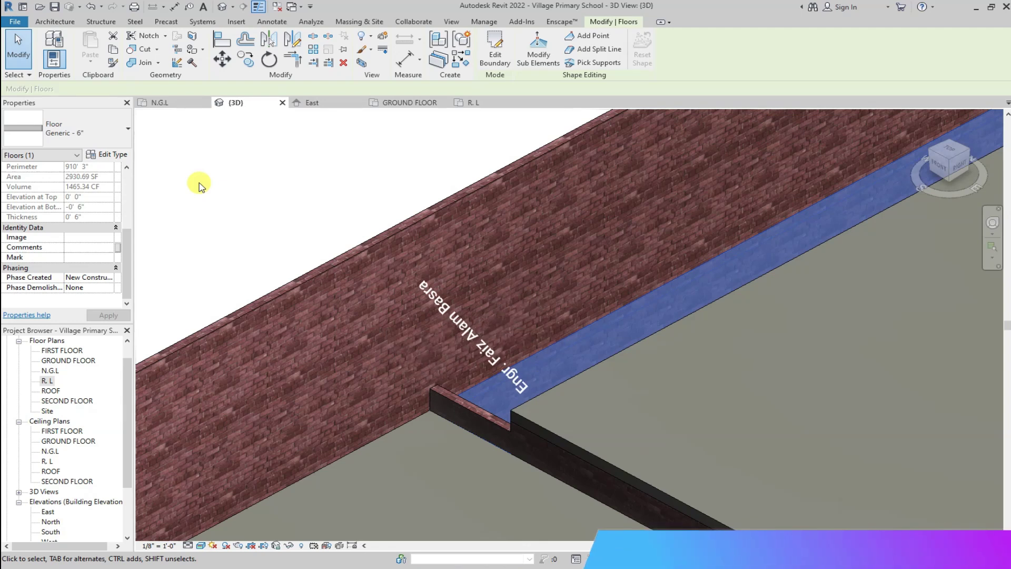
scroll(107, 183, "up", 3)
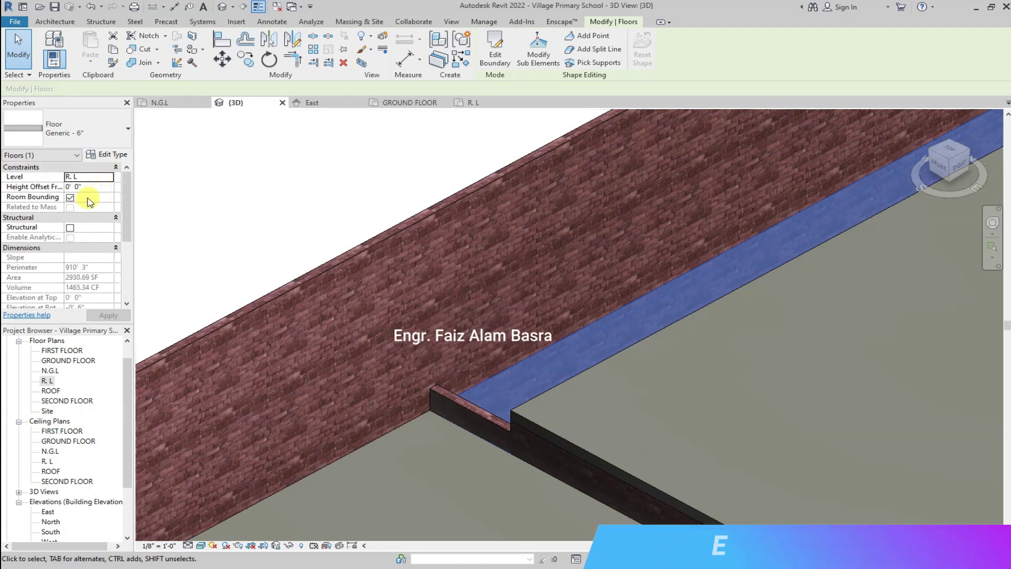
left_click(473, 102)
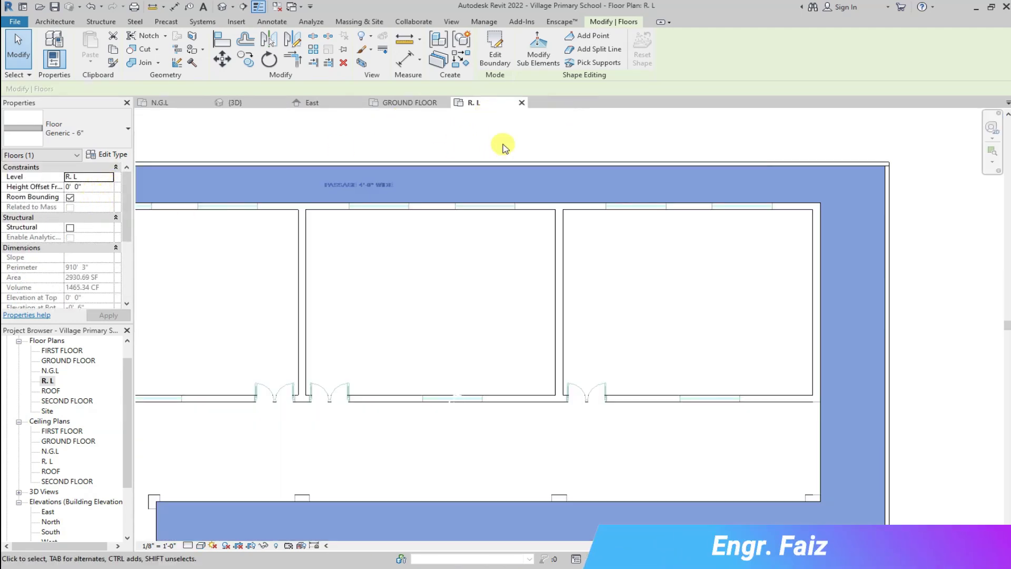
Return to the 3D view and reselect the Generic 6" R. L floor slab
scroll(565, 173, "down", 5)
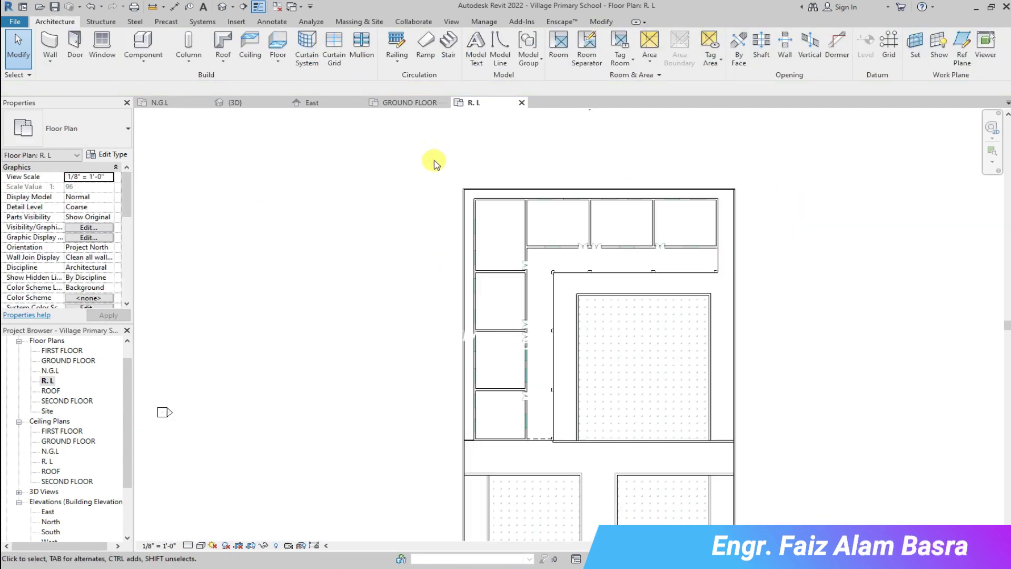
scroll(501, 400, "up", 3)
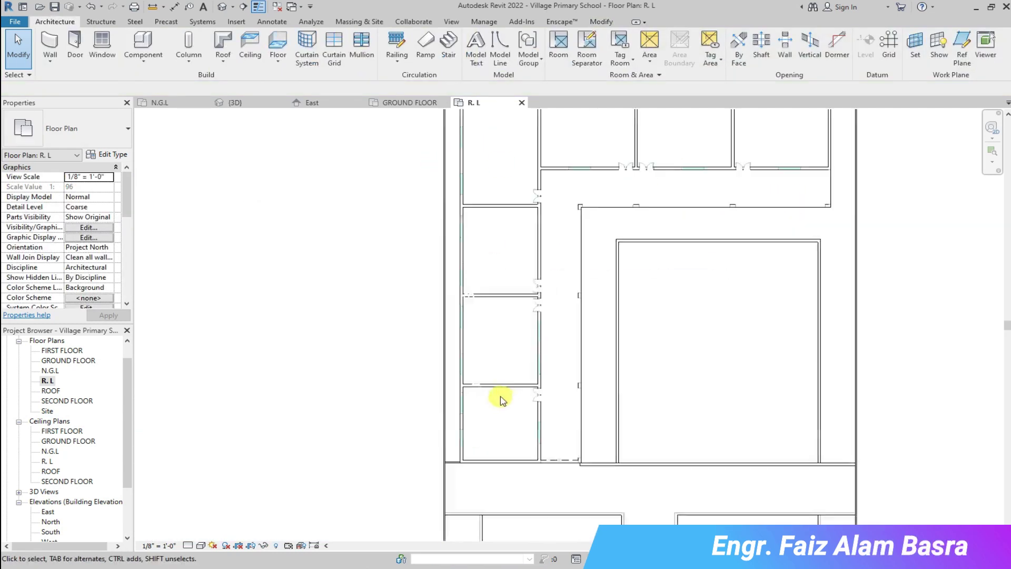
left_click(251, 106)
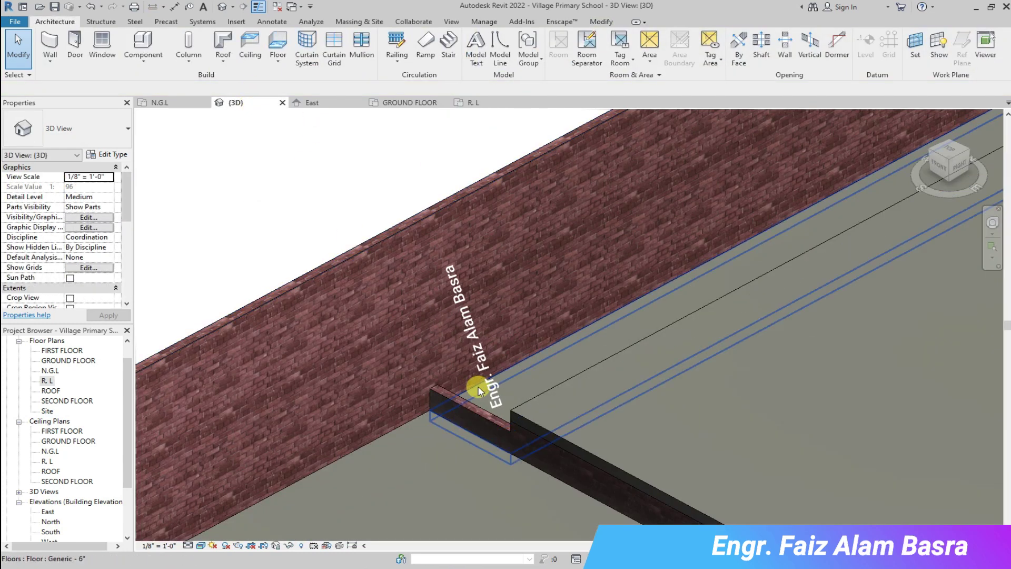
left_click(474, 383)
Open the floor's Level options under Constraints in Properties
scroll(448, 298, "down", 2)
scroll(68, 197, "down", 2)
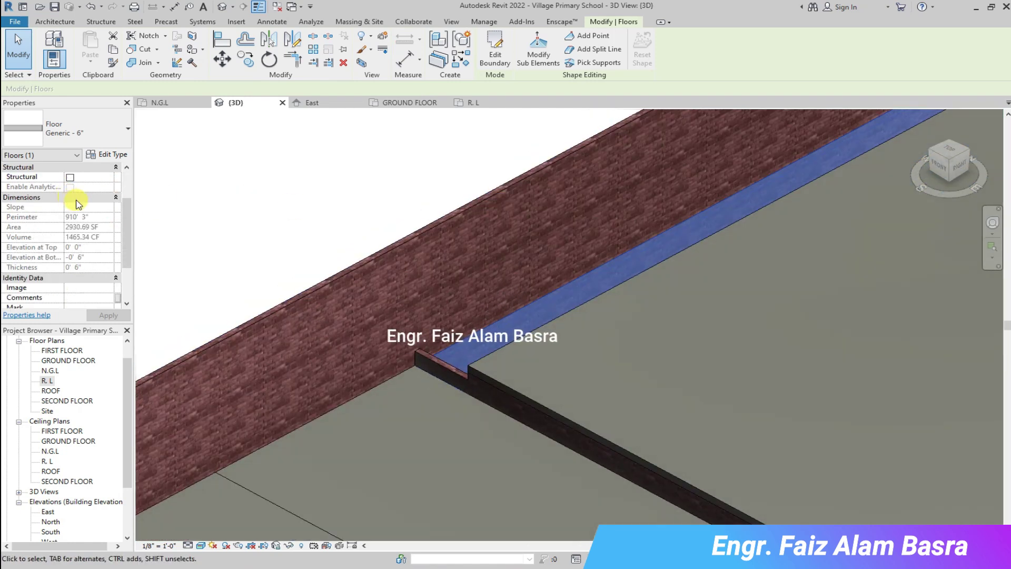
scroll(74, 201, "down", 3)
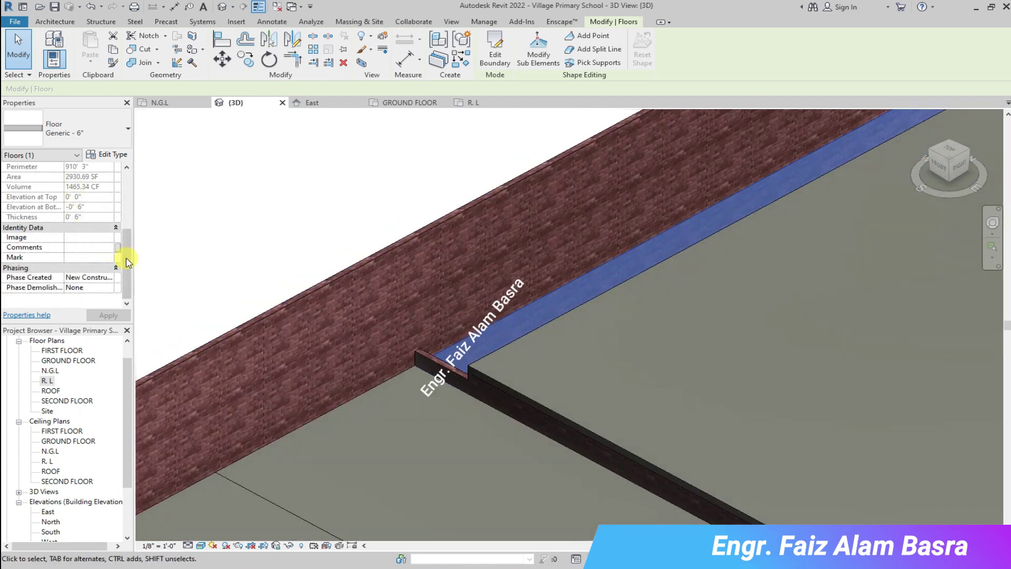
scroll(339, 232, "down", 2)
scroll(388, 235, "down", 1)
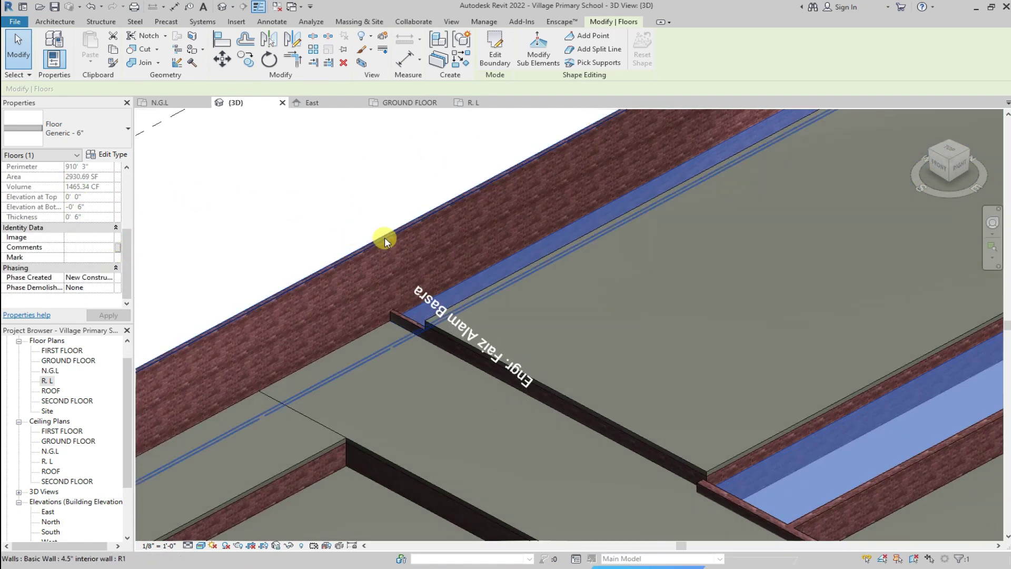
scroll(117, 164, "up", 5)
left_click(108, 177)
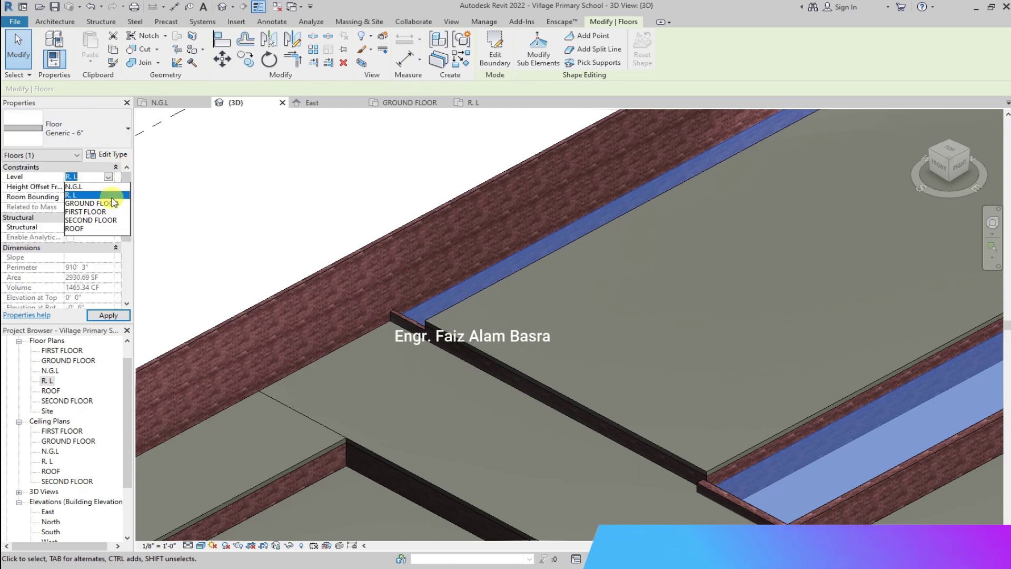
Move the Generic 6" slab to GROUND FLOOR, top at 2' 0", and show the R. L plan
left_click(95, 203)
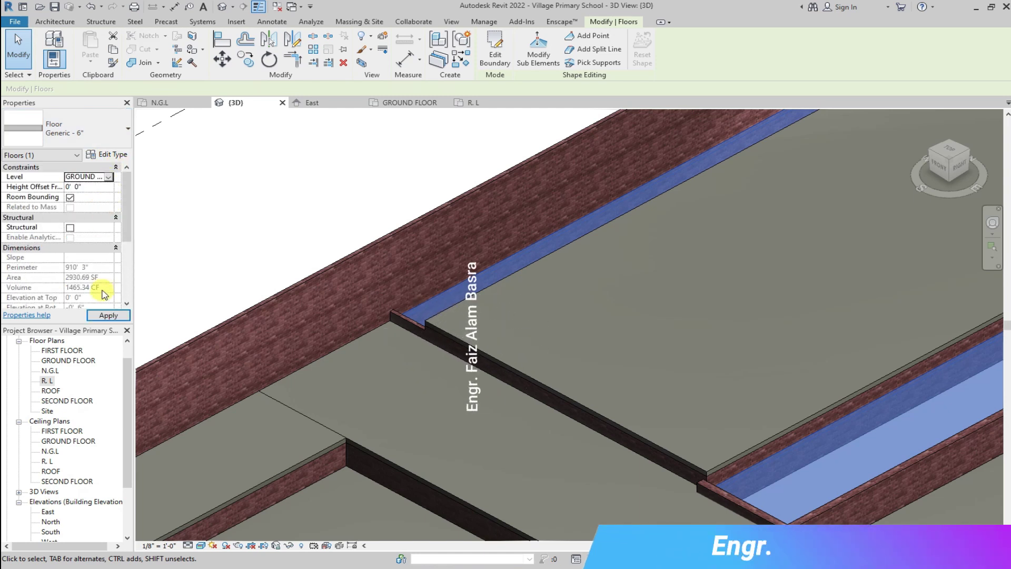
left_click(107, 316)
scroll(357, 293, "up", 2)
scroll(369, 280, "up", 2)
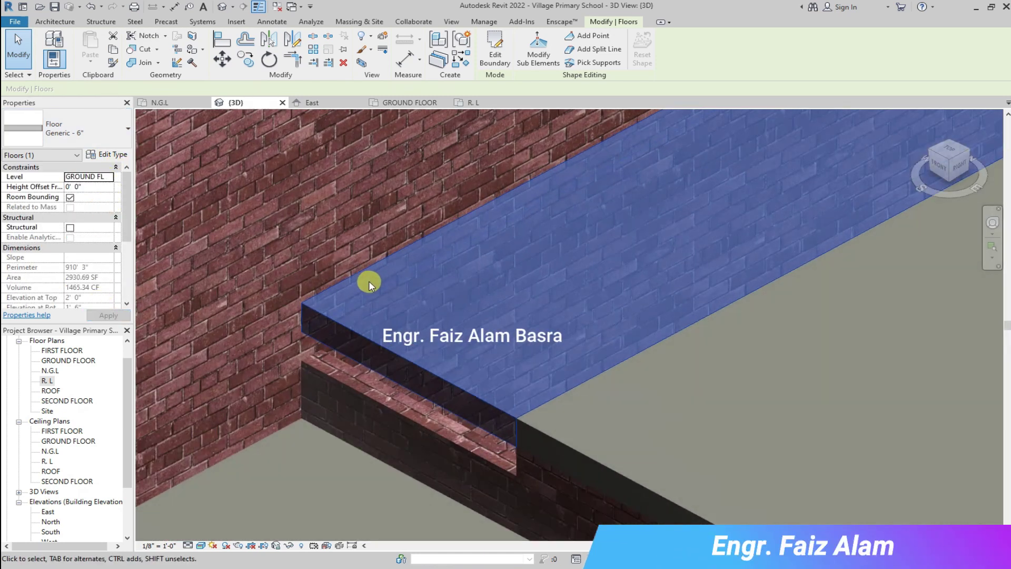
scroll(358, 329, "up", 2)
scroll(72, 211, "down", 3)
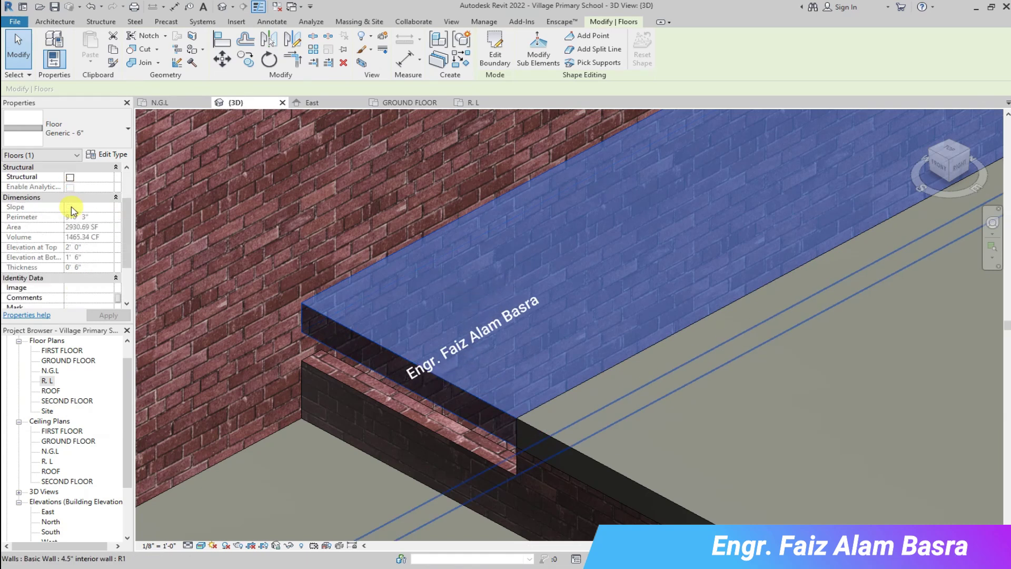
scroll(73, 210, "down", 2)
scroll(89, 248, "up", 5)
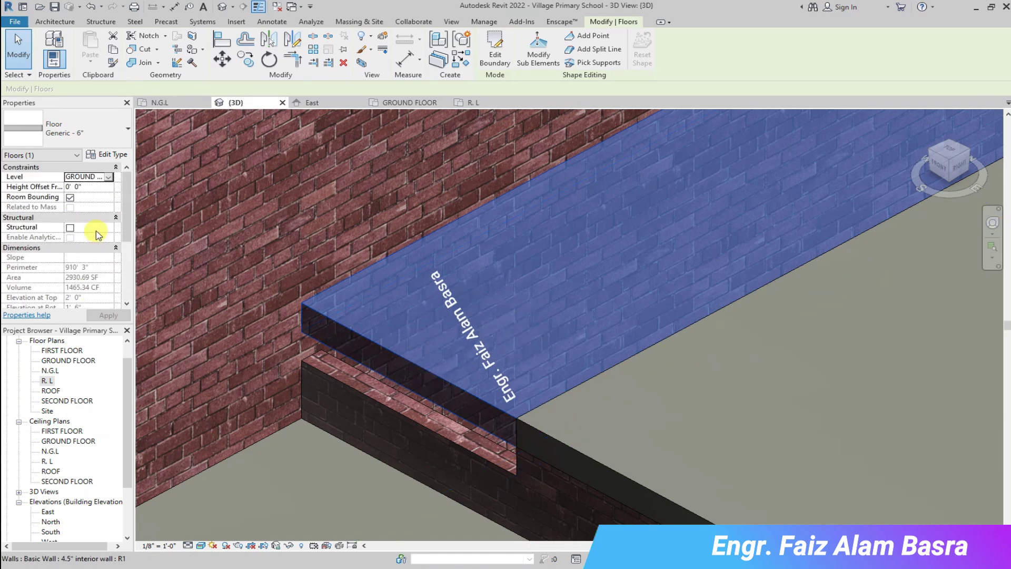
left_click(476, 104)
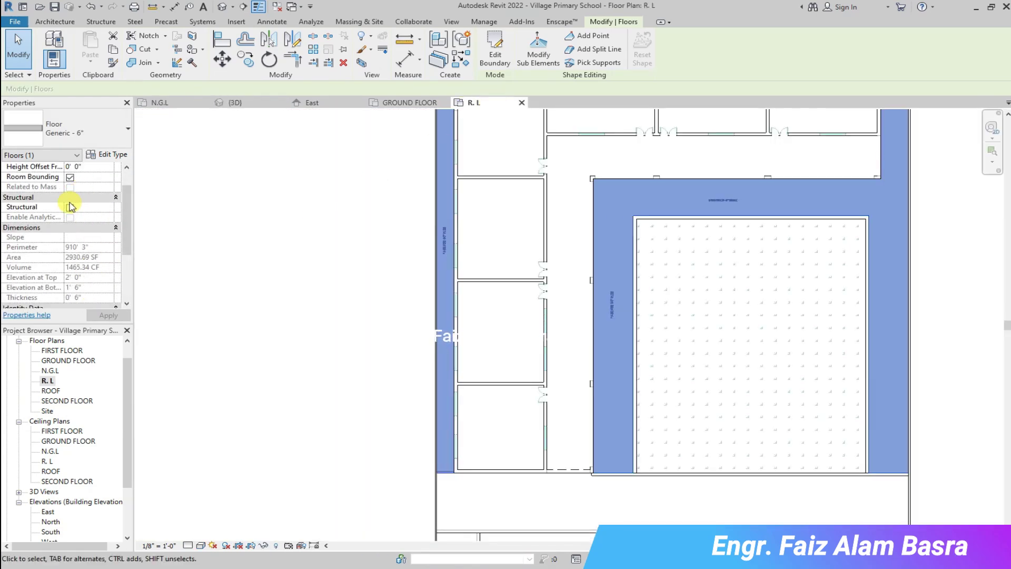
Look over the R. L plan, then return to the 3D view
scroll(390, 241, "down", 3)
scroll(436, 304, "up", 1)
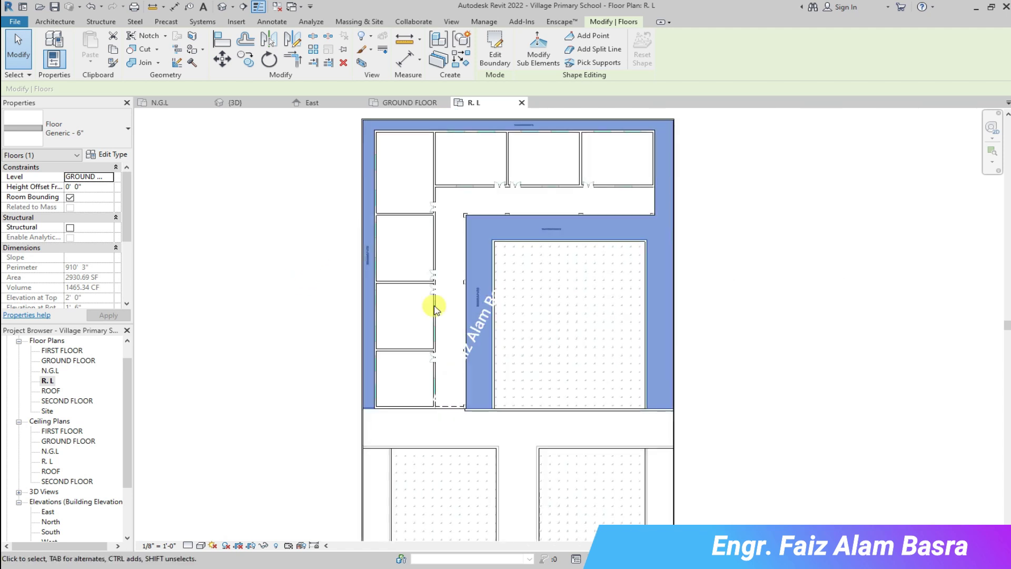
scroll(362, 411, "up", 3)
scroll(683, 385, "down", 2)
scroll(727, 202, "up", 2)
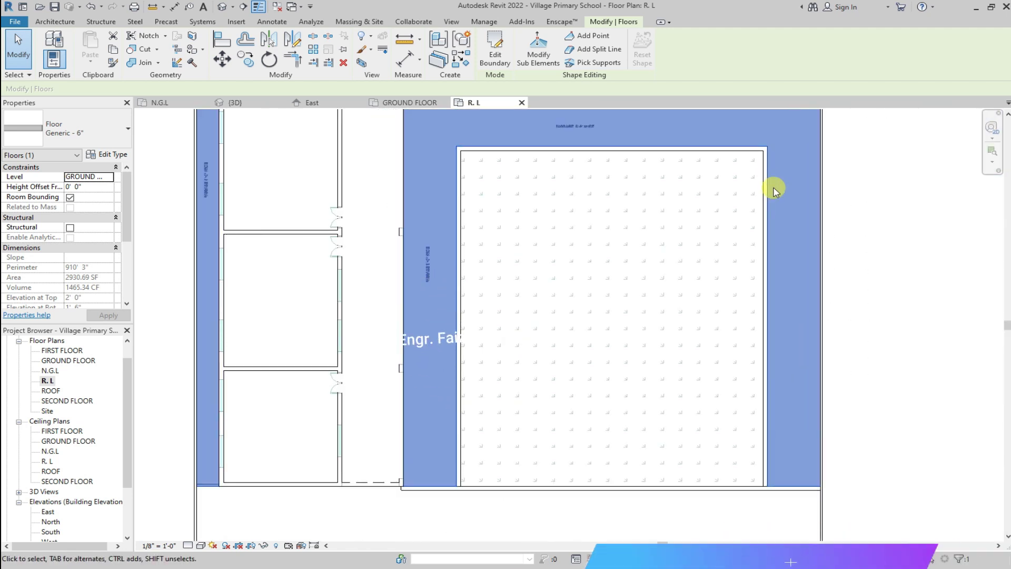
scroll(451, 304, "down", 2)
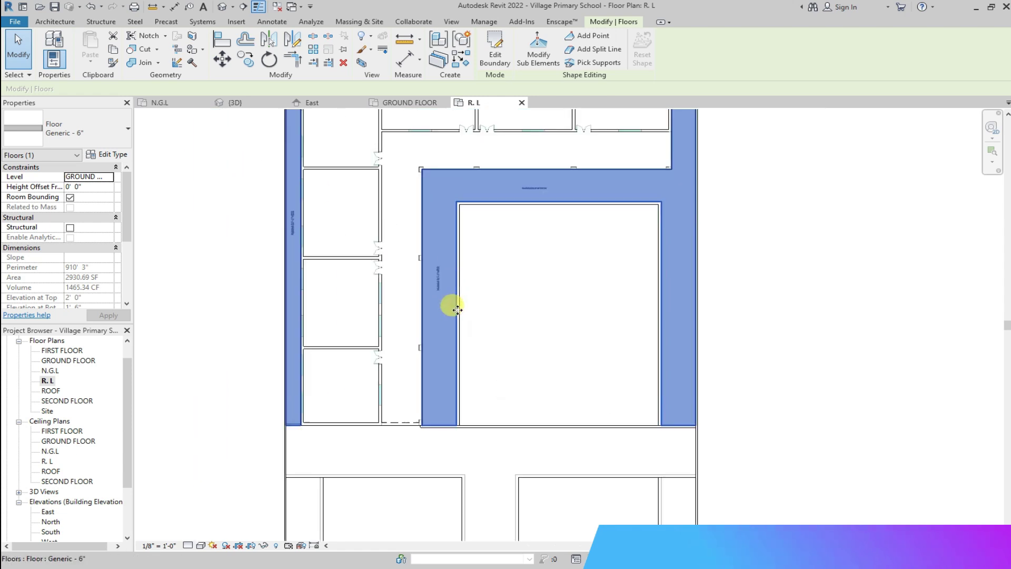
scroll(455, 322, "down", 1)
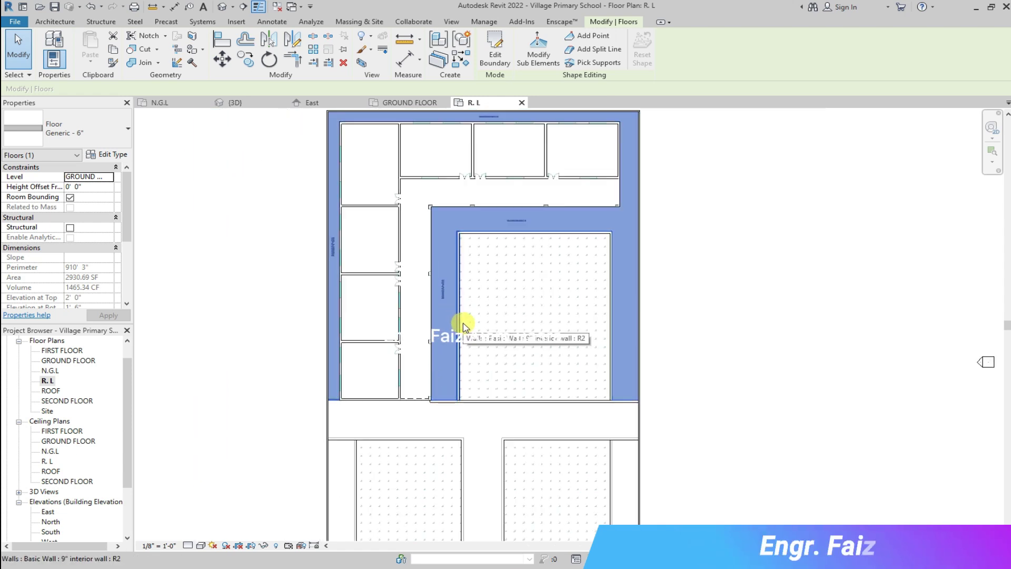
scroll(447, 264, "up", 2)
scroll(430, 221, "up", 2)
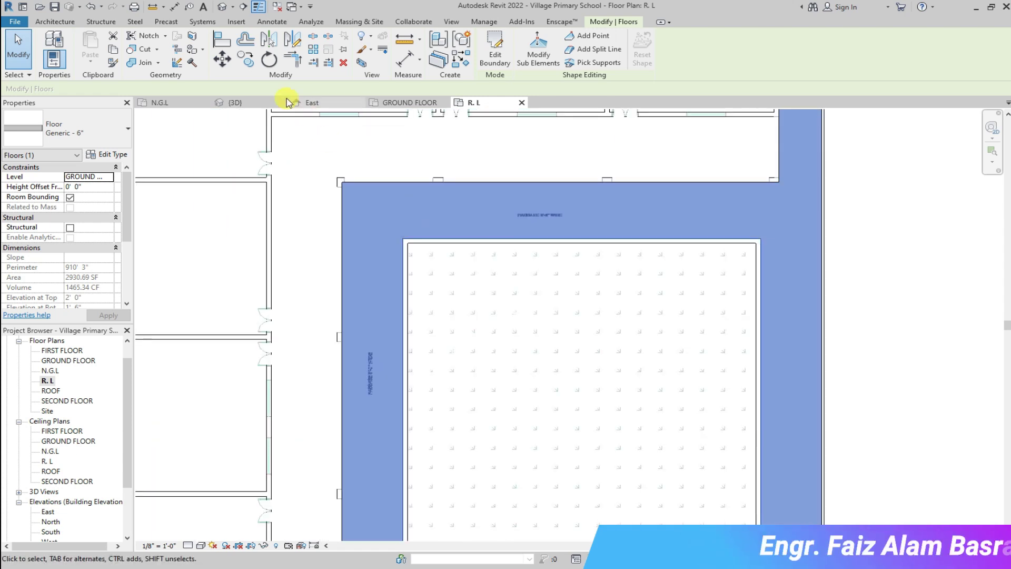
left_click(232, 102)
Put the floor slab back on level R. L at 0' 0" top elevation
scroll(309, 182, "down", 3)
scroll(824, 462, "up", 2)
scroll(632, 422, "up", 2)
left_click(89, 177)
left_click(78, 202)
left_click(108, 315)
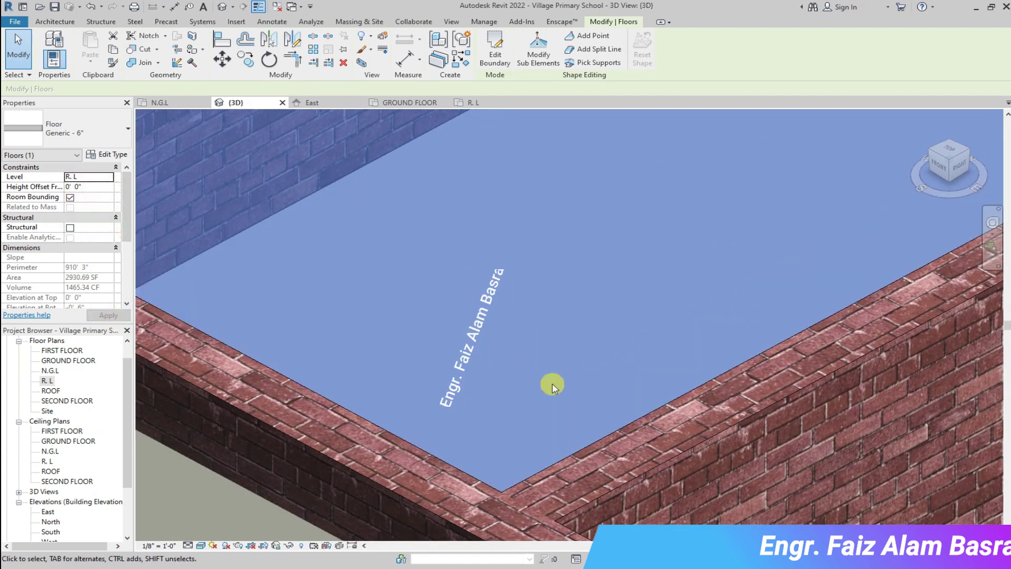
scroll(549, 384, "down", 2)
scroll(416, 165, "up", 2)
Show the R. L plan and enter the floor's boundary sketch for editing
left_click(473, 102)
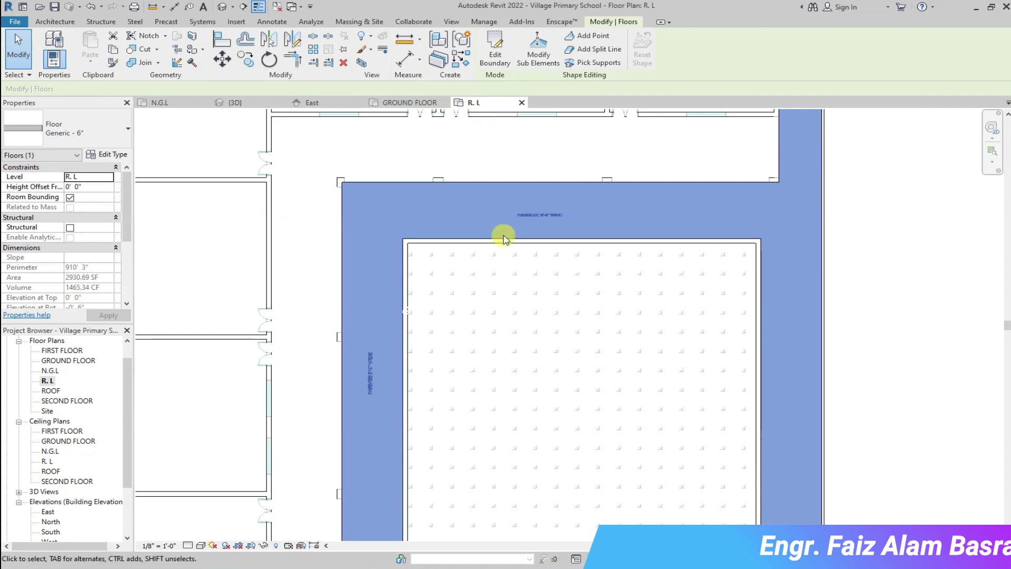
scroll(435, 226, "up", 2)
double_click(443, 235)
Add the courtyard's left wall to the floor boundary using Pick Walls
scroll(448, 238, "down", 2)
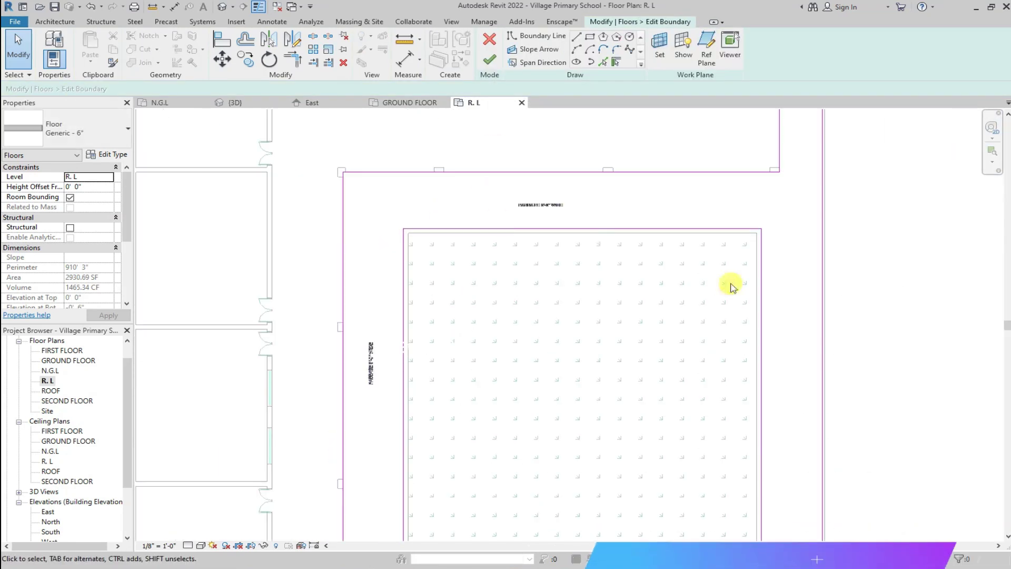
left_click(614, 63)
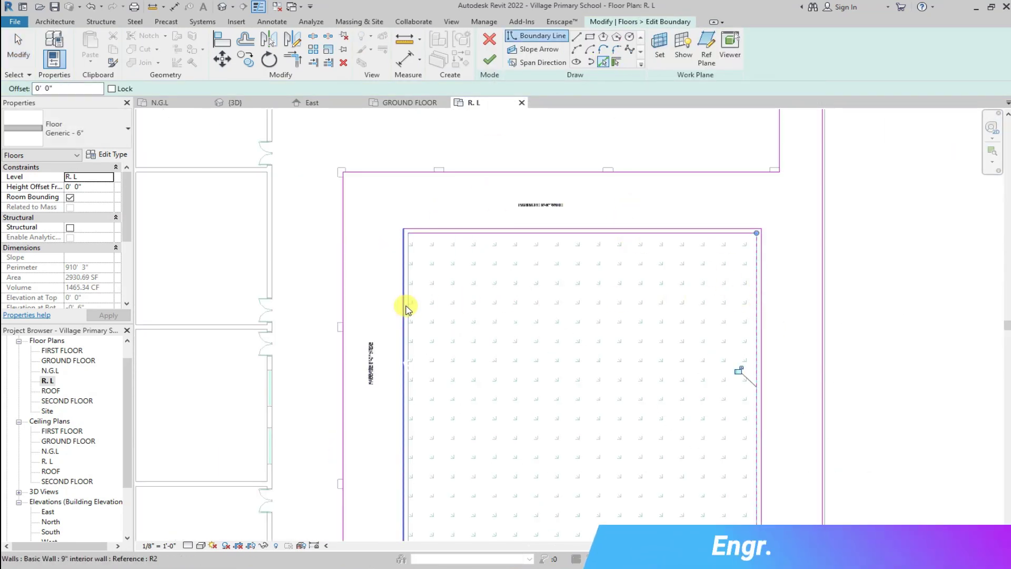
left_click(406, 310)
scroll(478, 223, "down", 2)
scroll(489, 247, "up", 2)
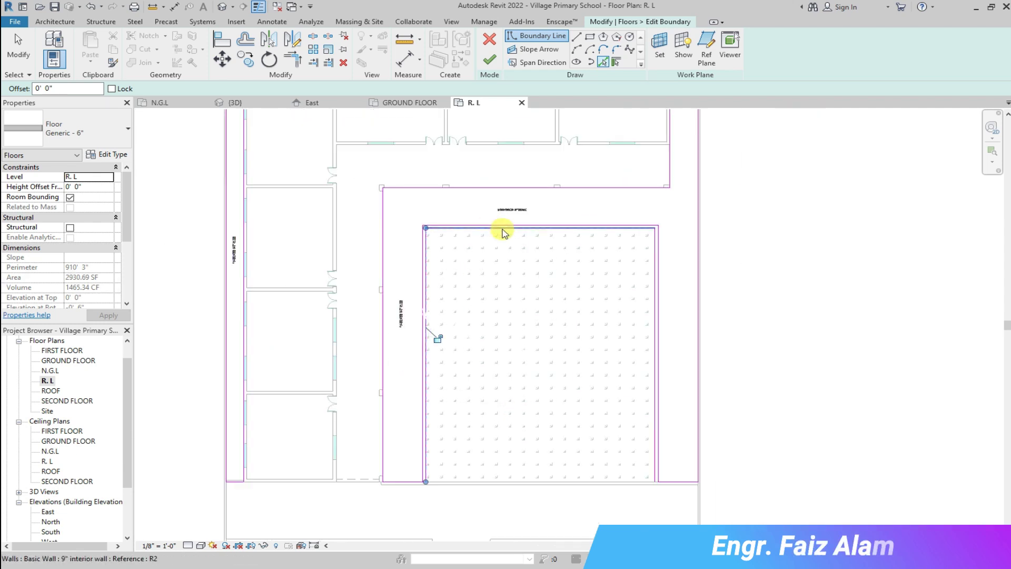
Delete the top, another, and the right-hand boundary lines from the floor sketch
left_click(343, 63)
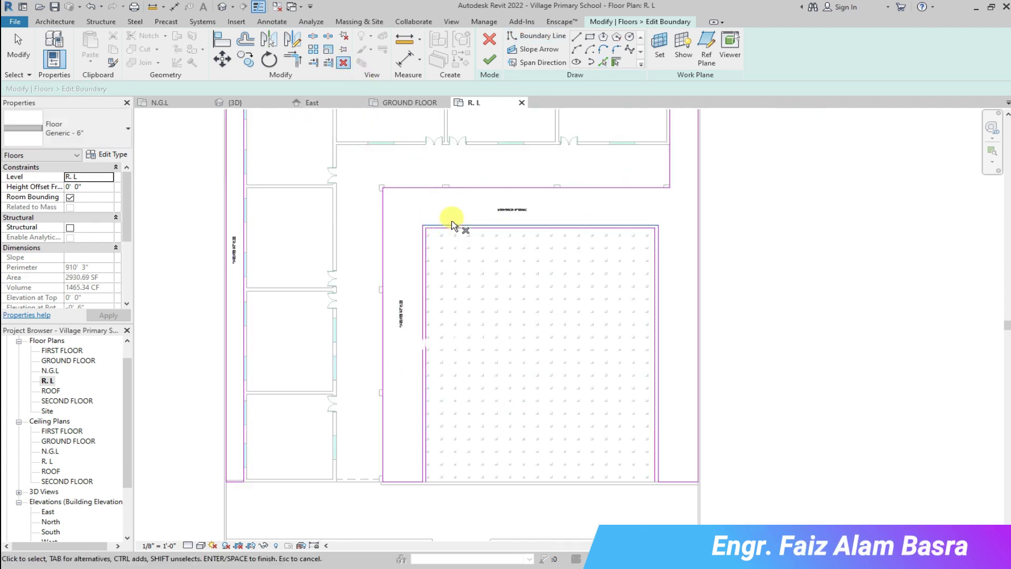
key("Escape")
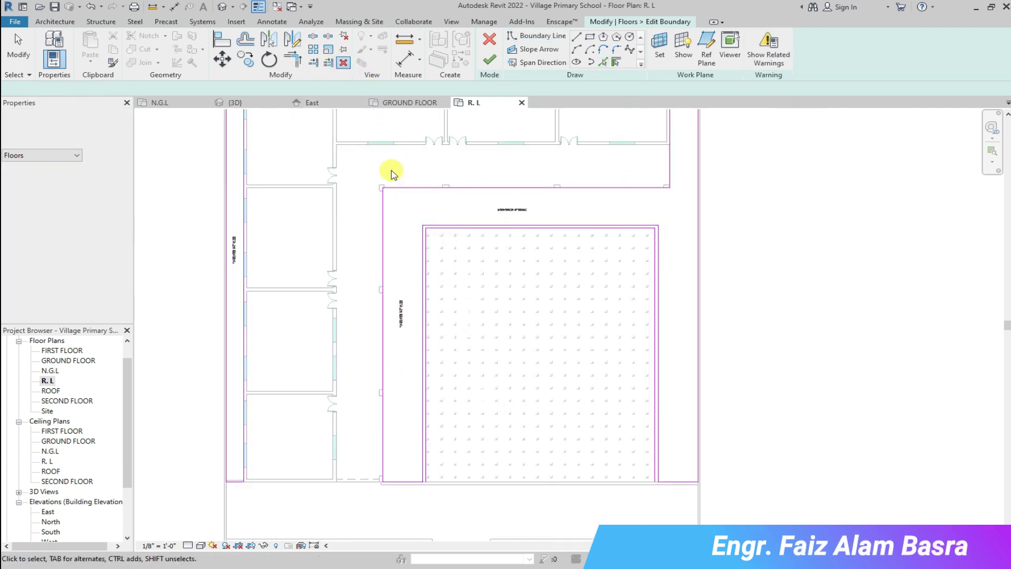
left_click(441, 223)
left_click(343, 62)
scroll(436, 233, "up", 2)
left_click(436, 233)
left_click(343, 63)
left_click(848, 309)
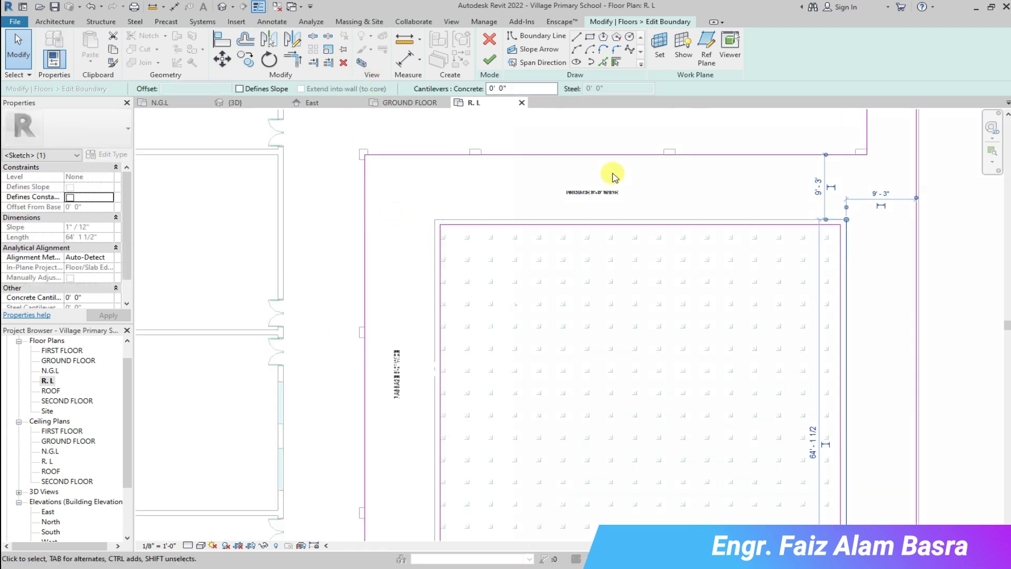
left_click(343, 62)
scroll(530, 207, "down", 3)
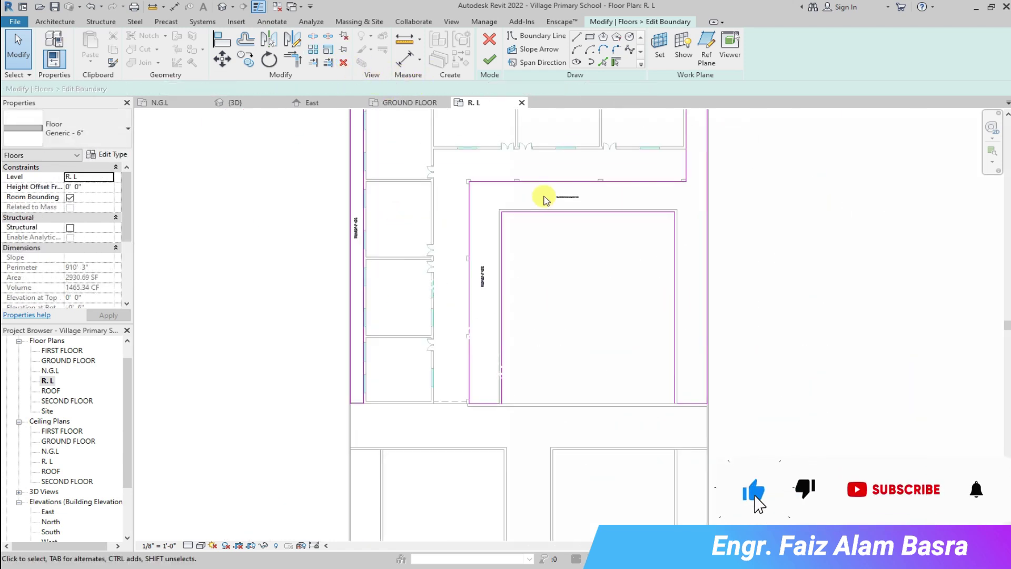
scroll(684, 416, "up", 2)
scroll(685, 415, "up", 2)
Trim/extend the remaining boundary lines and finish the floor sketch
left_click(302, 61)
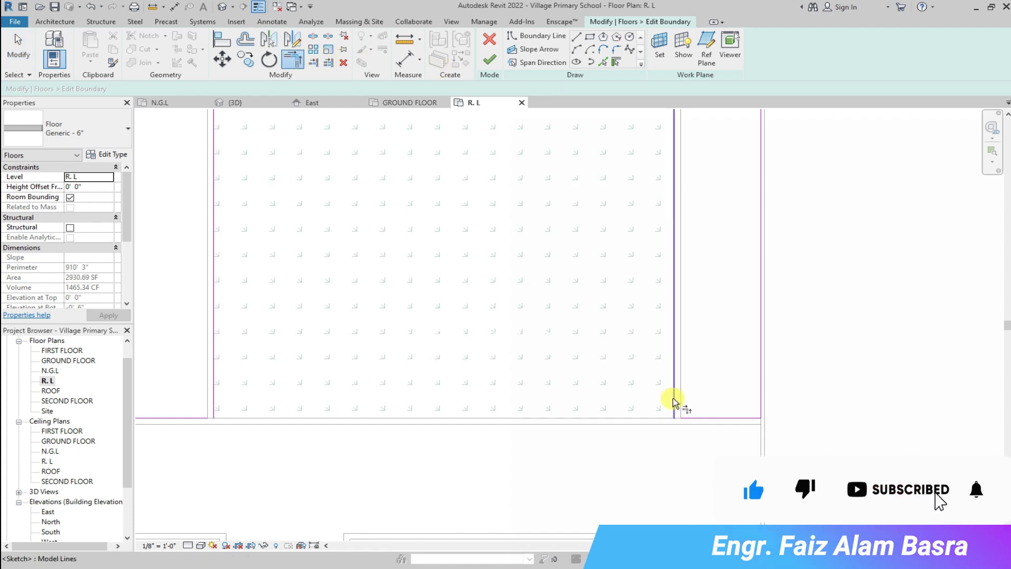
scroll(688, 423, "down", 2)
scroll(327, 420, "up", 3)
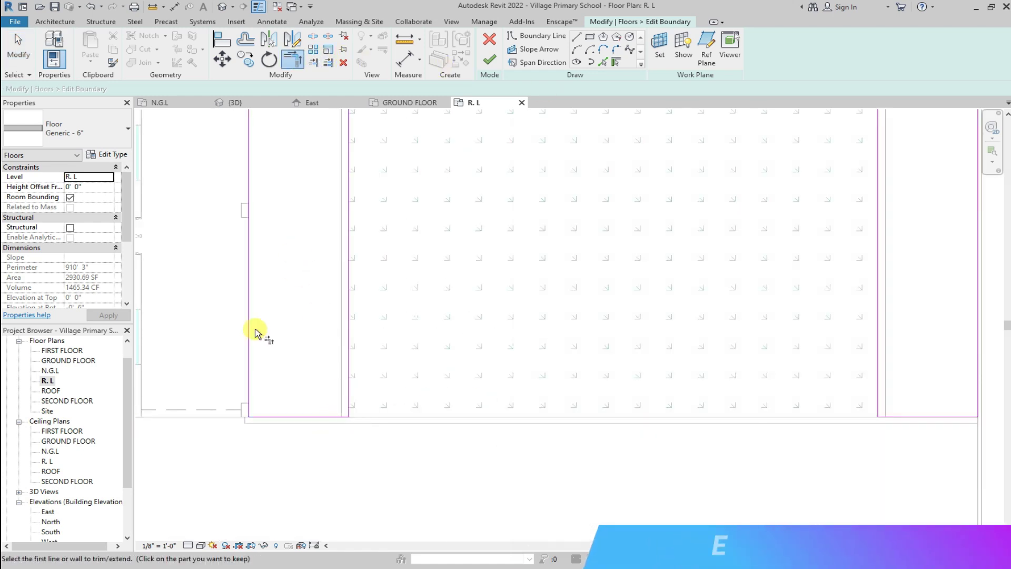
left_click(490, 63)
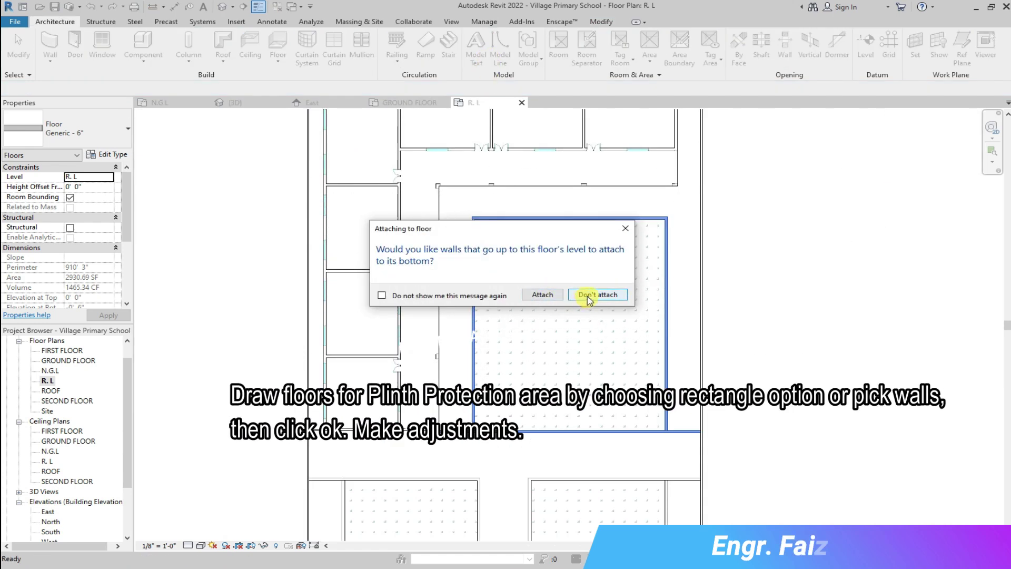
Leave walls unattached to the floor and inspect the reshaped R. L slab in 3D
left_click(603, 294)
left_click(232, 102)
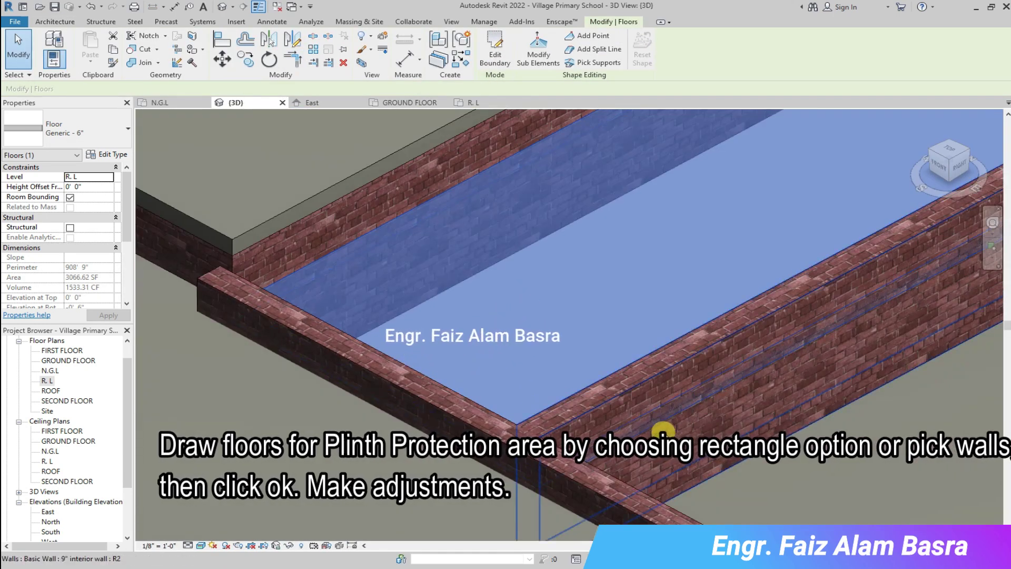
scroll(592, 381, "down", 3)
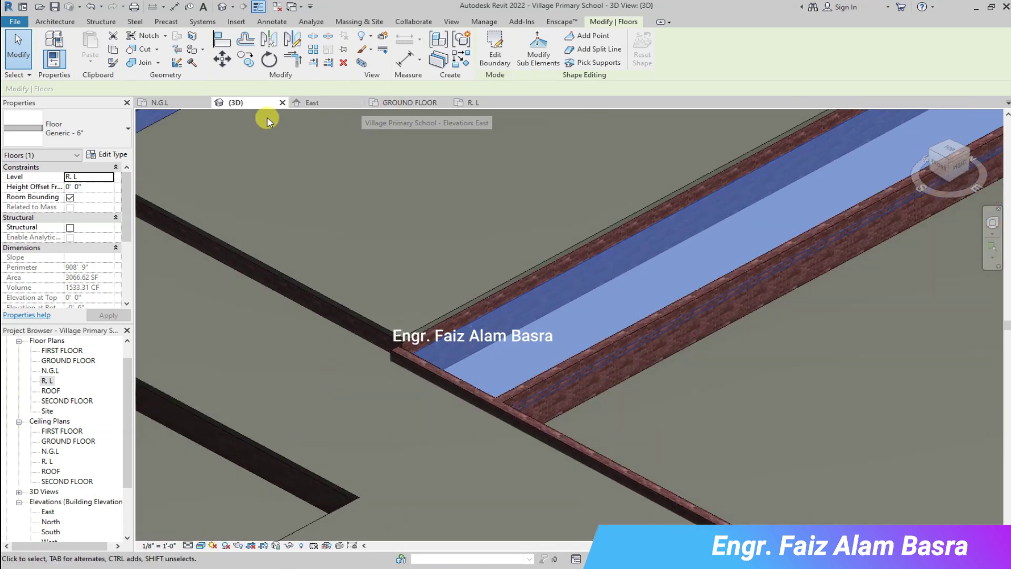
scroll(241, 181, "down", 3)
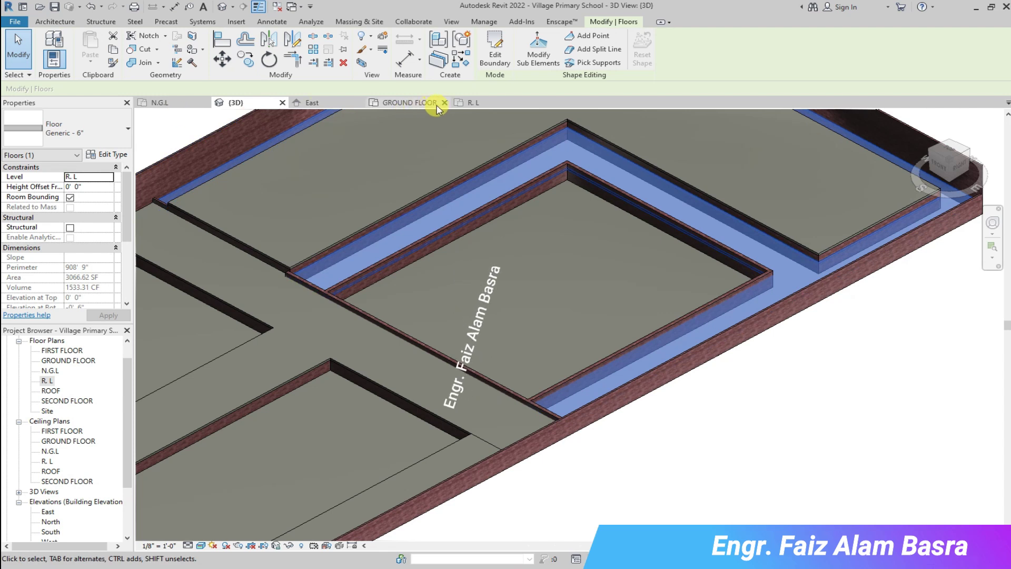
Select a 9" interior wall for editing
left_click(743, 419)
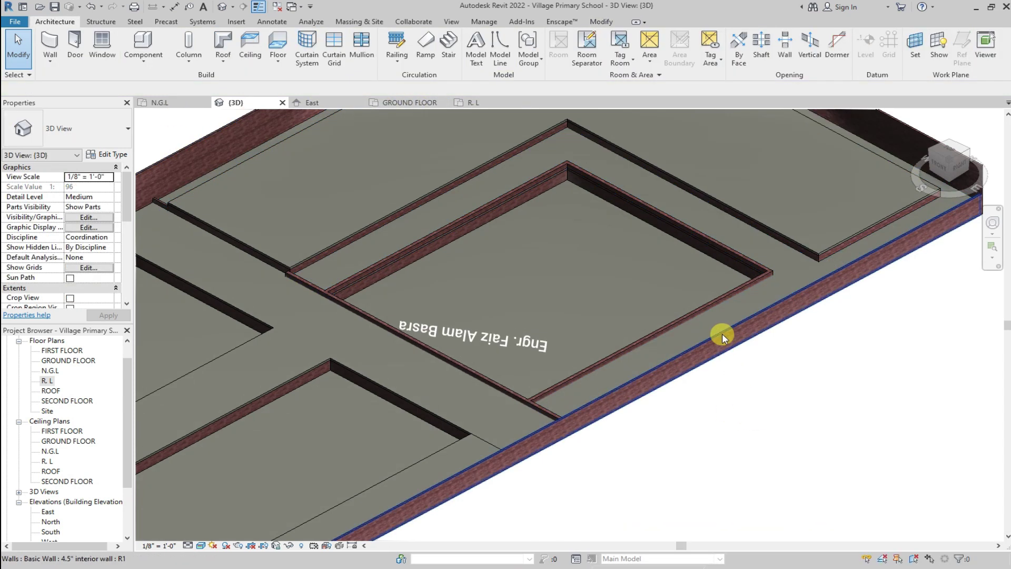
scroll(656, 299, "up", 4)
left_click(654, 297)
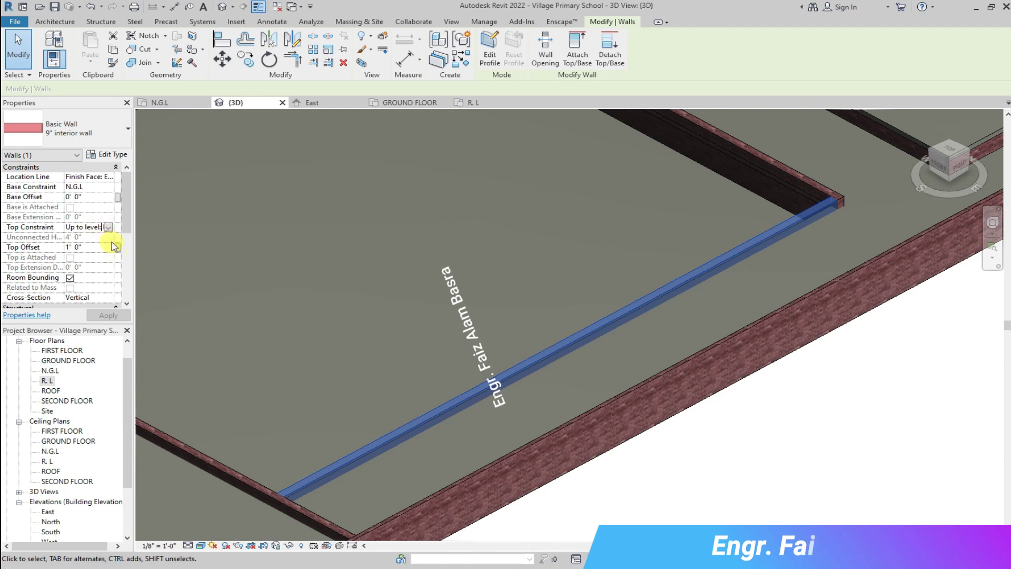
Set the interior wall's Top Constraint to Up to level: R. L
left_click(108, 228)
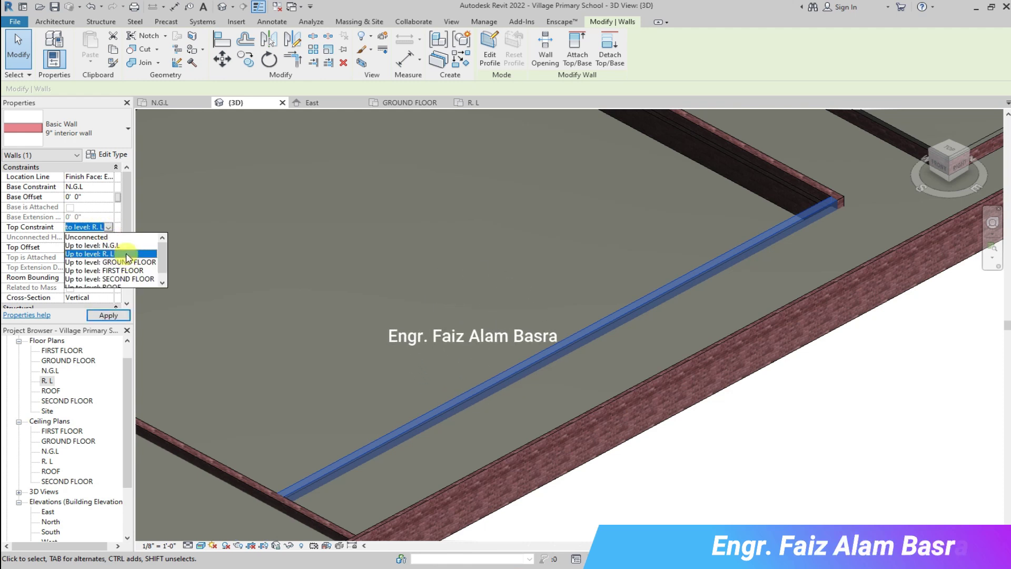
left_click(126, 255)
scroll(738, 429, "down", 4)
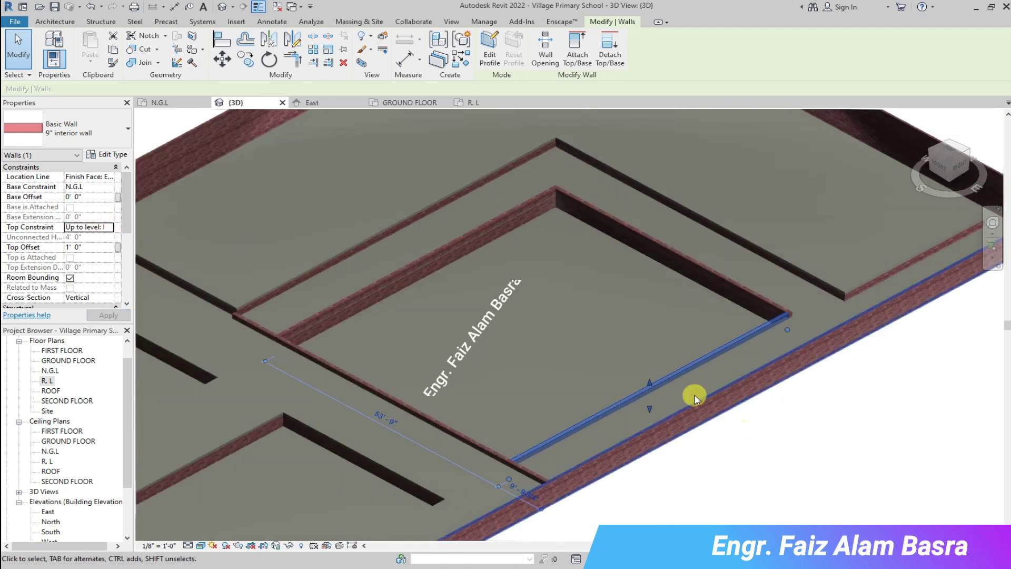
scroll(222, 300, "up", 5)
scroll(283, 296, "up", 2)
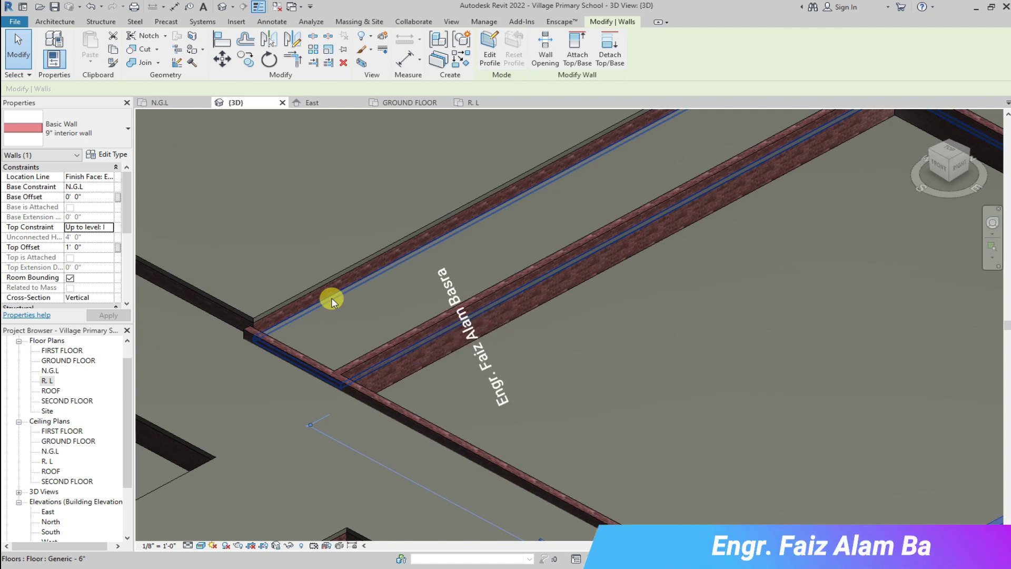
scroll(498, 367, "down", 3)
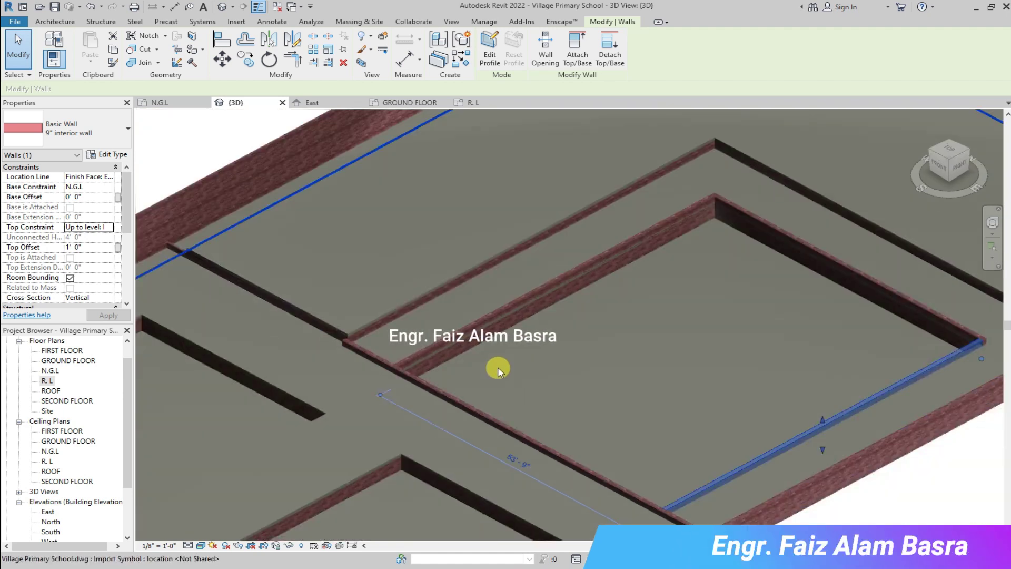
scroll(498, 368, "up", 3)
scroll(502, 397, "up", 2)
scroll(498, 381, "up", 2)
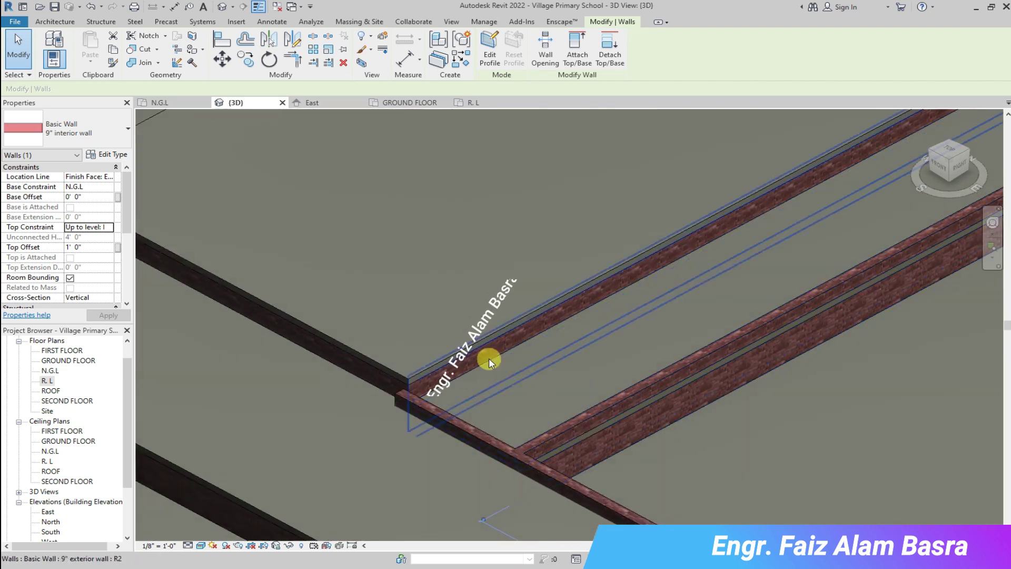
Constrain the wall beside the floor to GROUND FLOOR with a -1' top offset
left_click(494, 363)
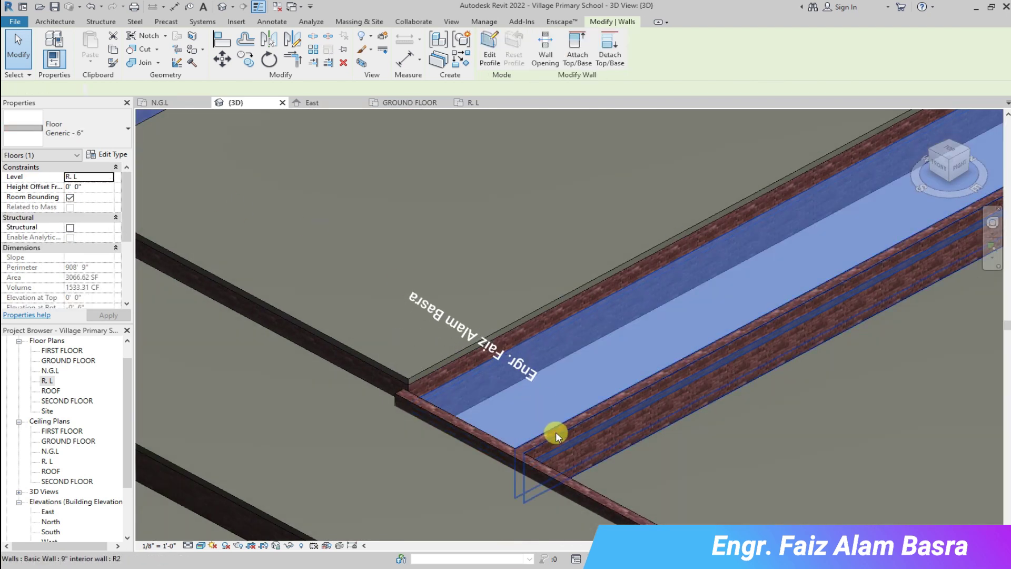
left_click(555, 431)
left_click(108, 227)
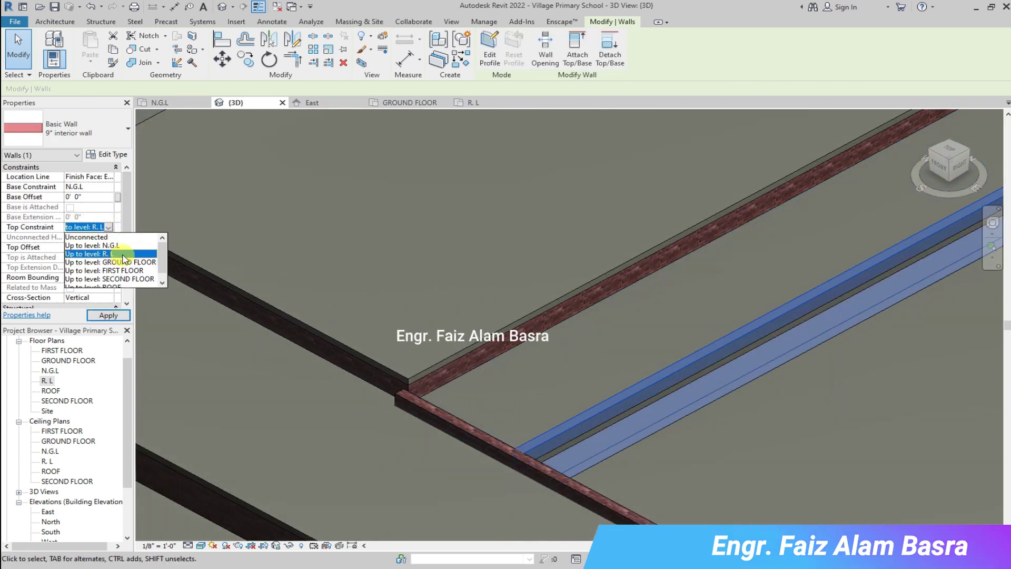
left_click(123, 261)
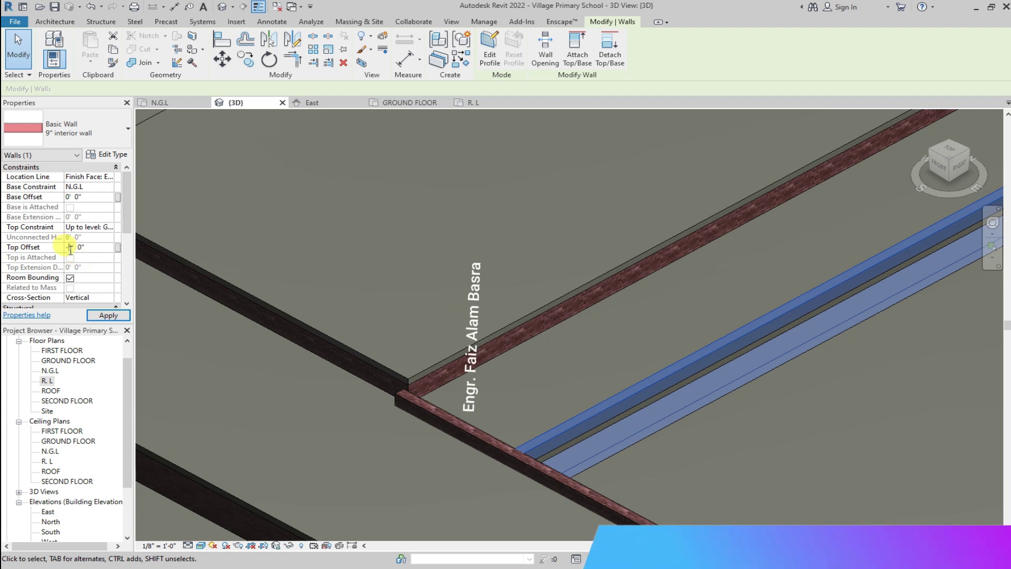
left_click(95, 314)
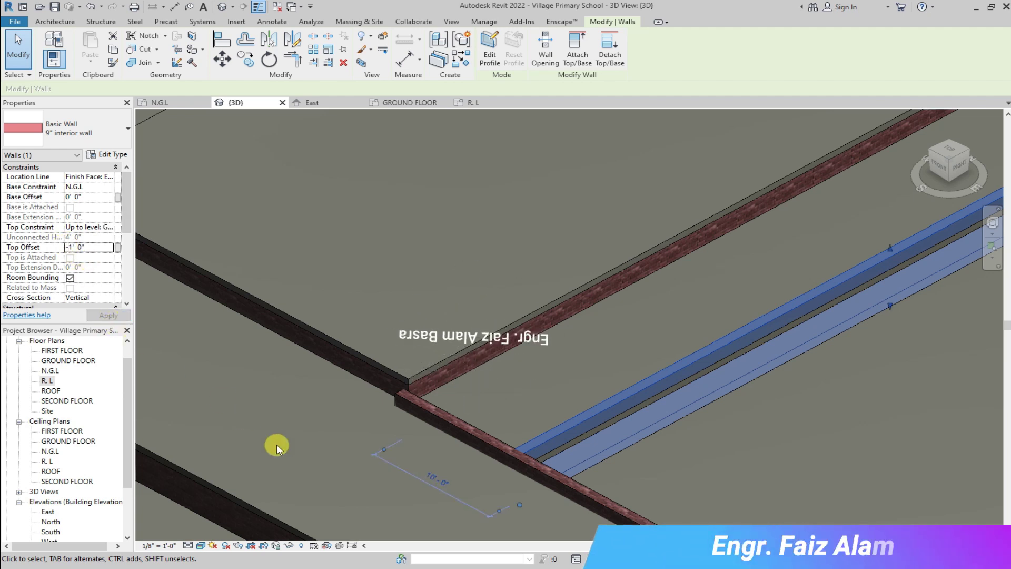
key("Escape")
Reselect the lowered wall and then the 9" exterior wall to check them
scroll(700, 413, "up", 2)
left_click(652, 353)
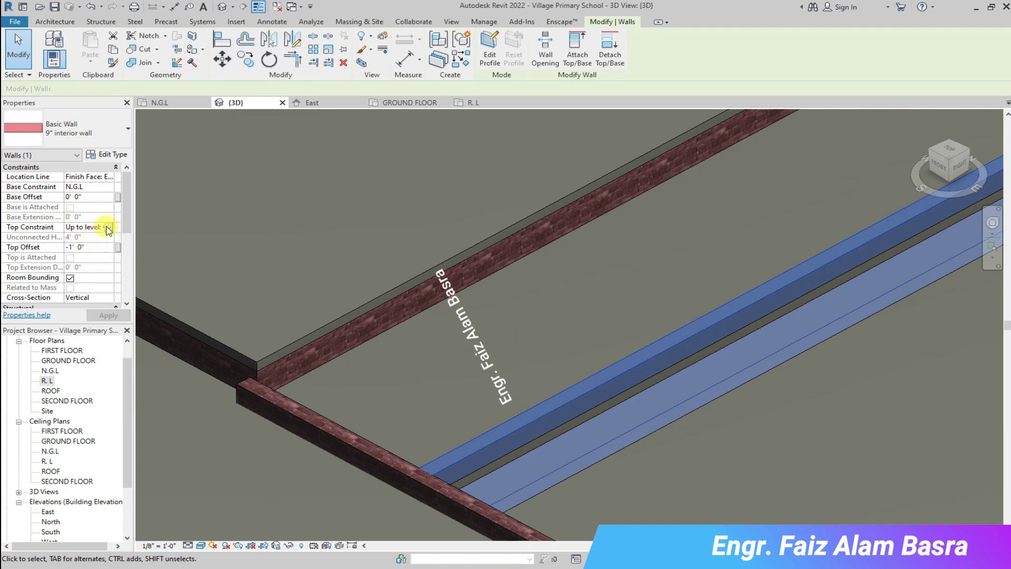
scroll(384, 458, "up", 2)
left_click(293, 408)
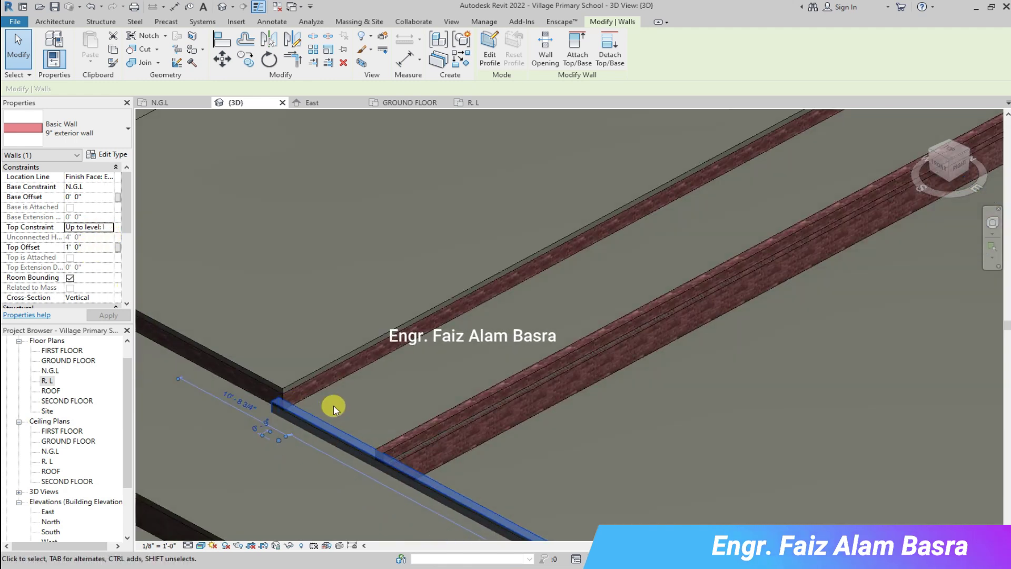
scroll(332, 404, "down", 3)
Show the GROUND FLOOR plan panned to the upper rooms, with nothing selected
left_click(411, 102)
middle_click_drag(495, 177, 339, 395)
scroll(515, 322, "up", 1)
key("Escape")
scroll(225, 115, "up", 1)
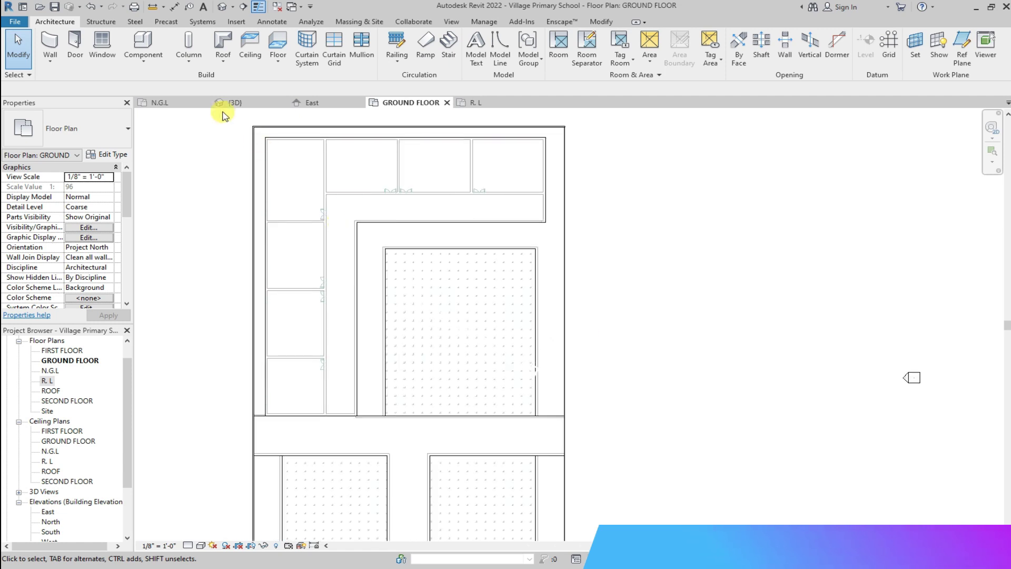
Undo back into the floor boundary edit and discard the sketch changes
left_click(227, 103)
scroll(384, 338, "down", 2)
scroll(478, 361, "up", 3)
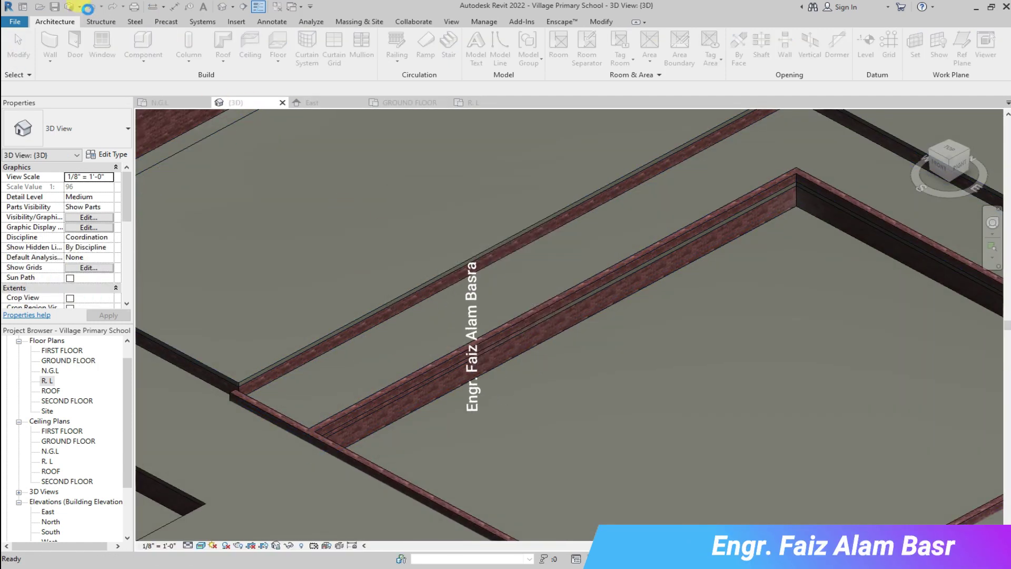
left_click(91, 7)
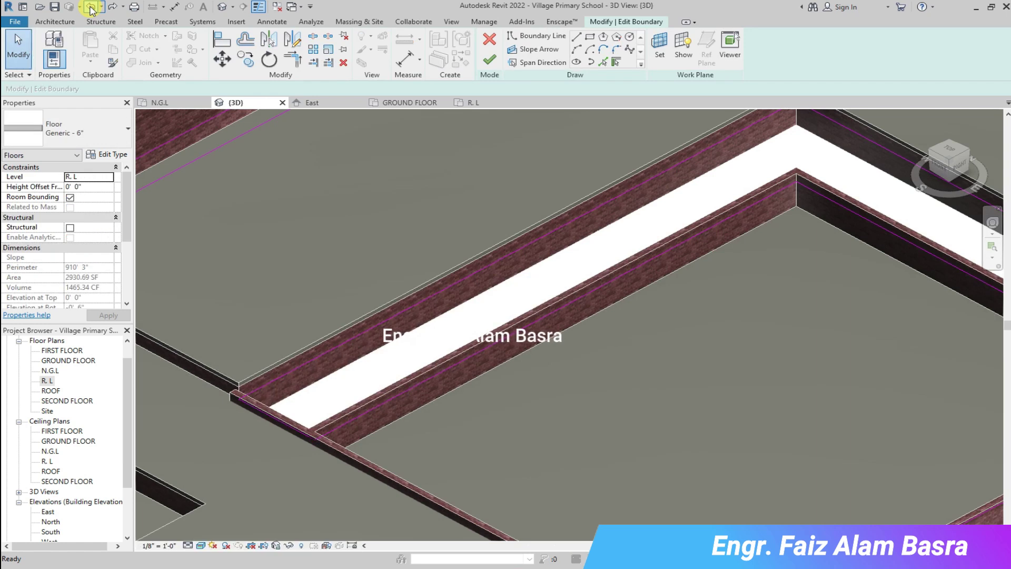
left_click(487, 41)
left_click(548, 296)
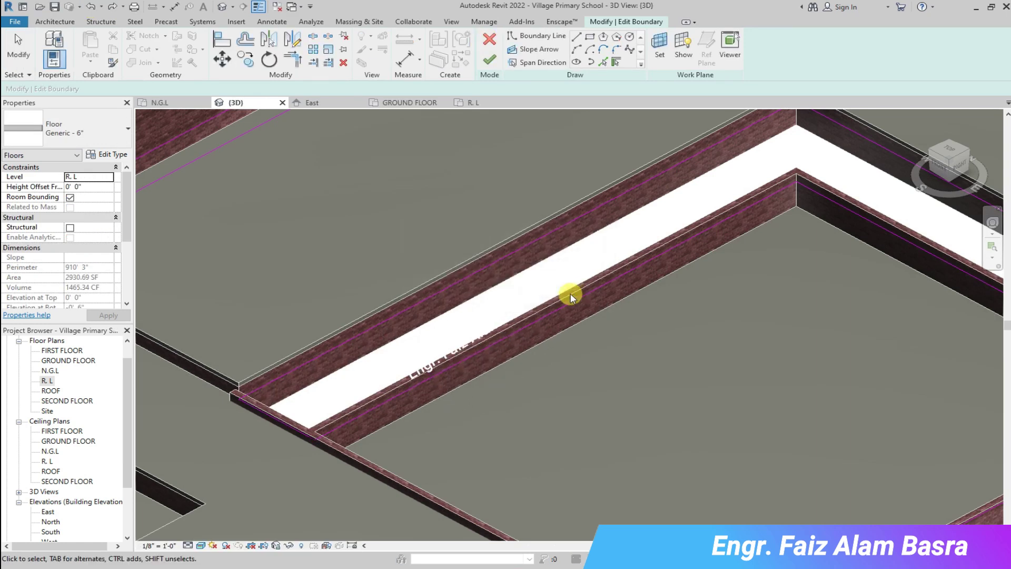
left_click(490, 59)
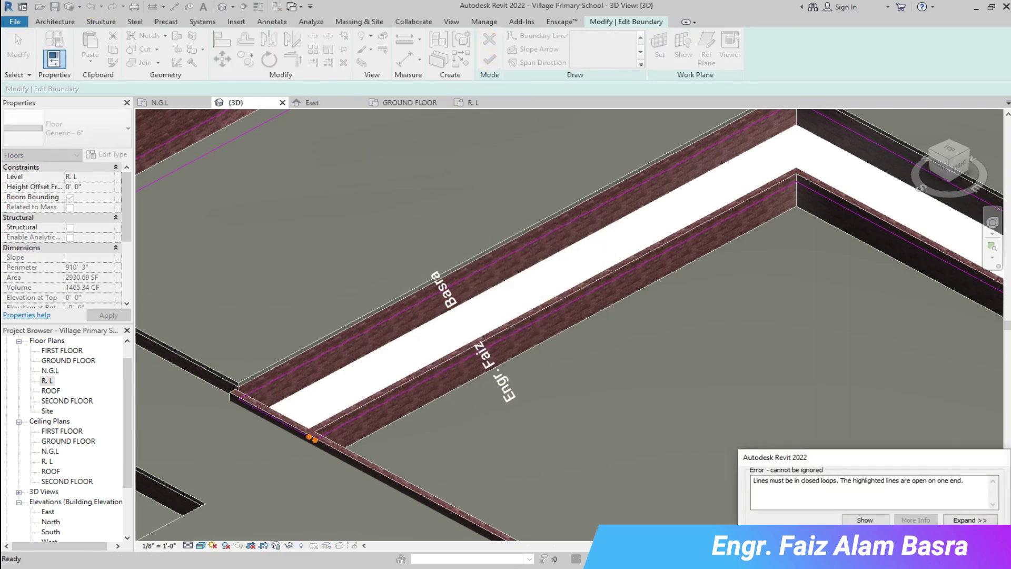
Look over the boundary in the GROUND FLOOR plan and retry finishing the sketch
left_click(400, 100)
scroll(346, 402, "up", 3)
scroll(384, 429, "up", 2)
scroll(427, 411, "up", 2)
scroll(427, 411, "down", 3)
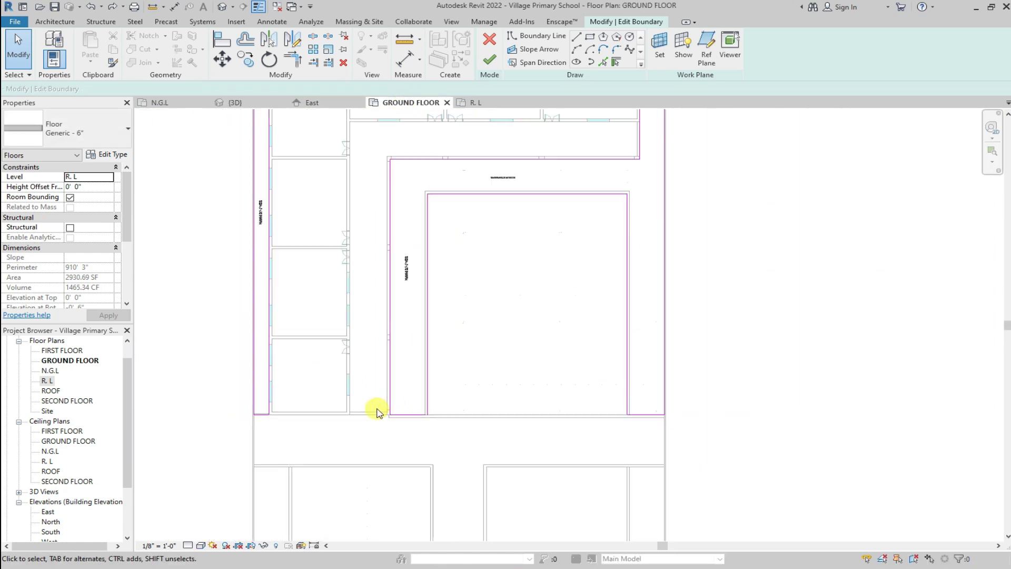
scroll(377, 409, "down", 2)
left_click(490, 60)
scroll(406, 420, "up", 4)
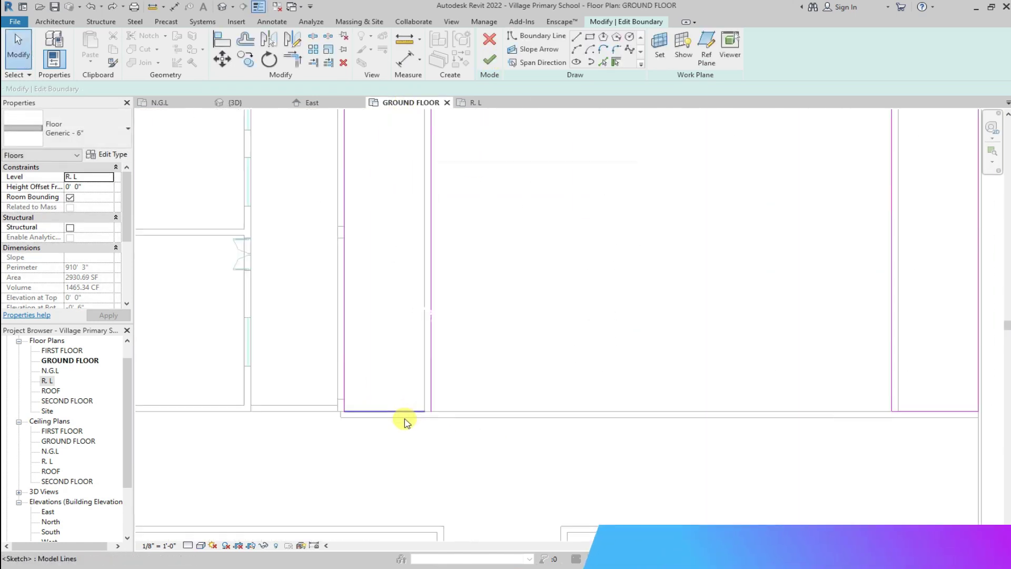
Join the bottom and right boundary lines into a corner and finish, leaving walls unattached
left_click(294, 60)
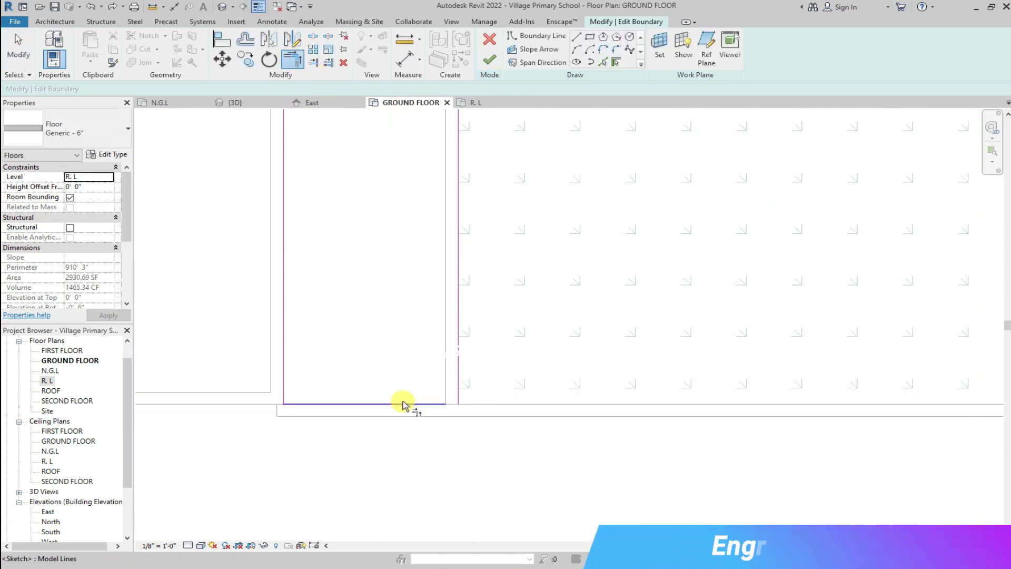
left_click(457, 398)
left_click(494, 62)
left_click(584, 293)
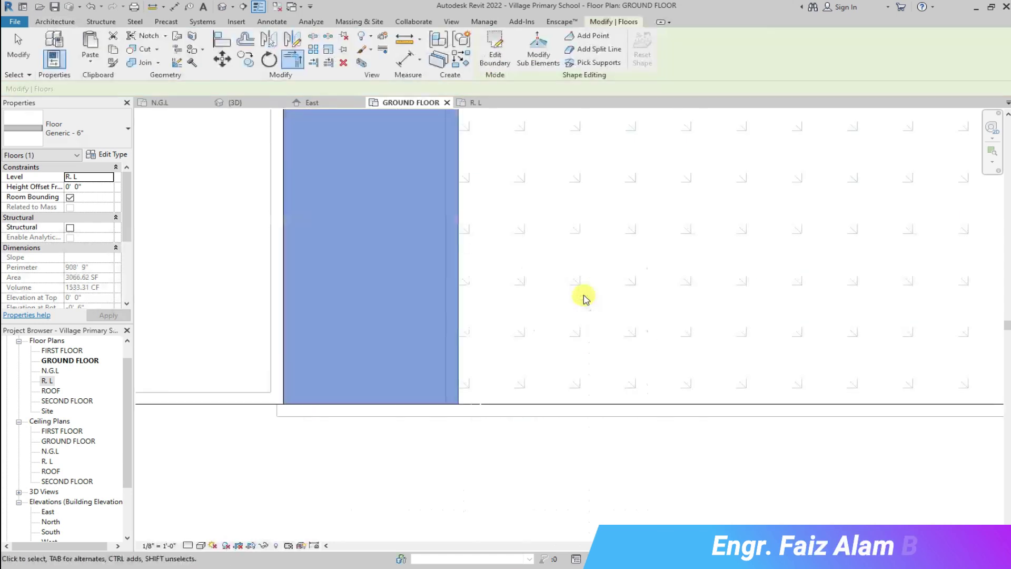
View the finished 3066.62 SF slab between the brick walls in 3D
scroll(409, 440, "down", 2)
scroll(407, 440, "down", 2)
left_click(260, 102)
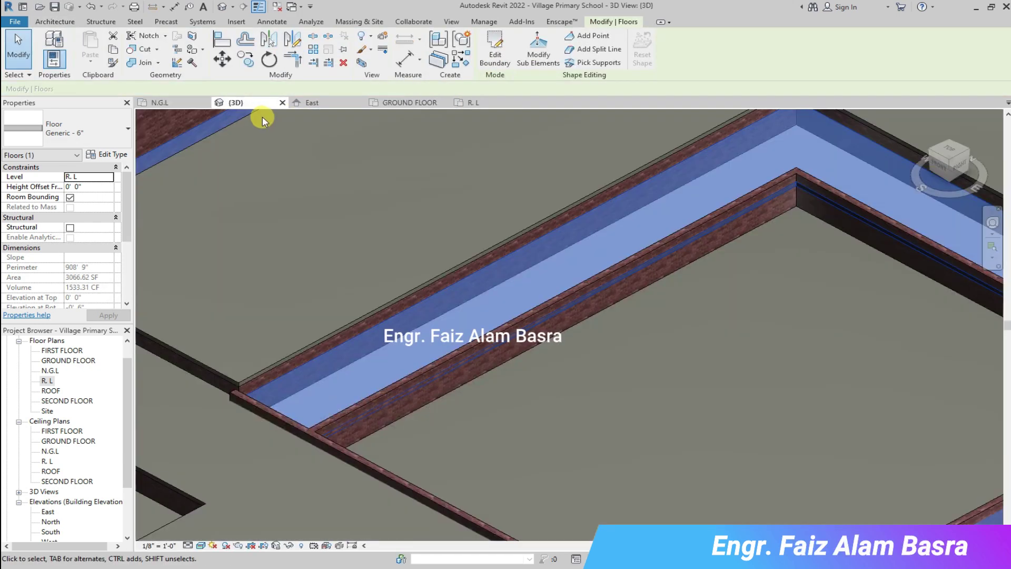
key("Escape")
scroll(369, 391, "up", 3)
scroll(372, 425, "up", 3)
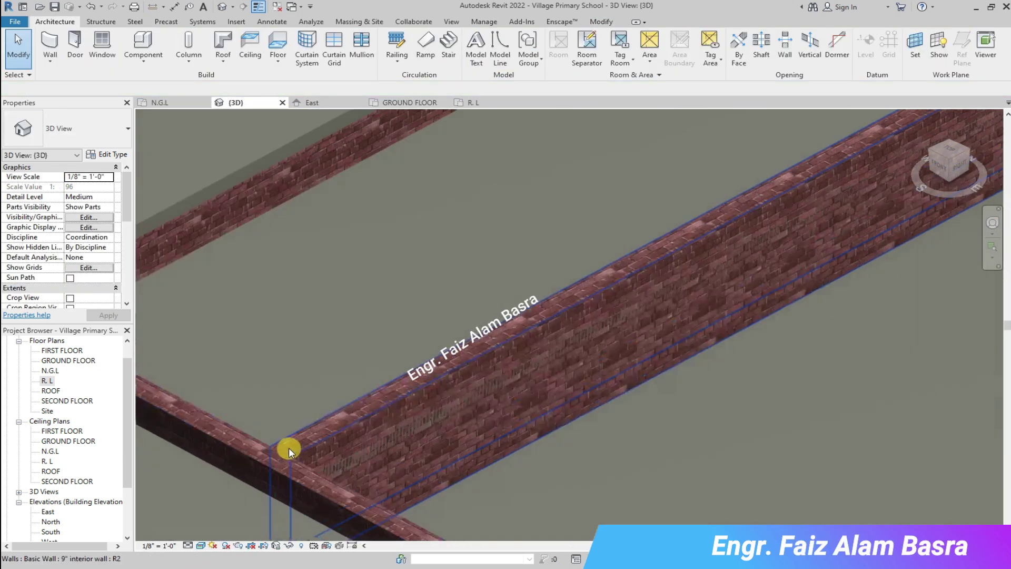
Raise the 9" brick interior wall up to level R. L with a -1' 0" top offset
scroll(289, 449, "up", 3)
left_click(308, 456)
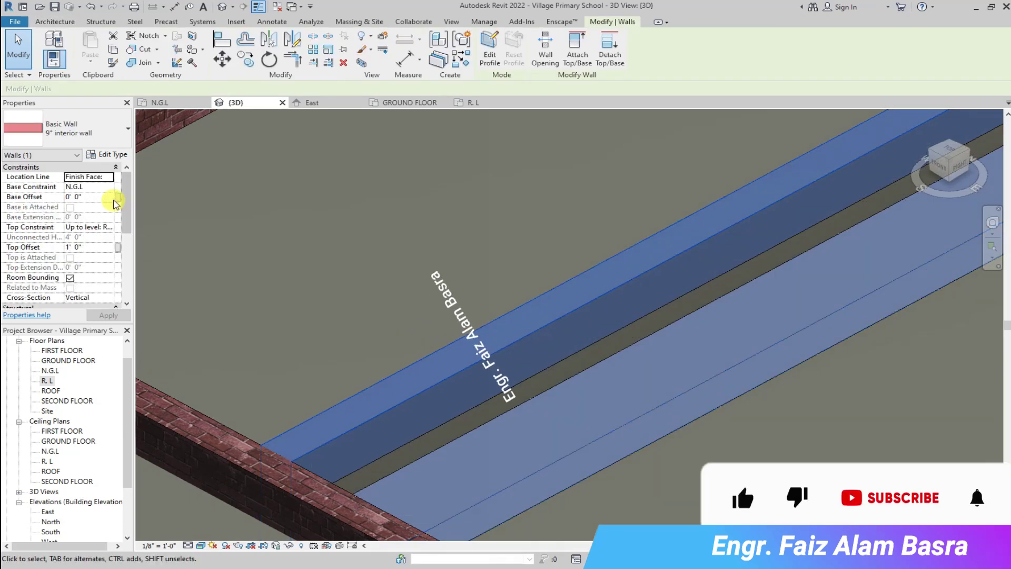
left_click(109, 231)
left_click(71, 251)
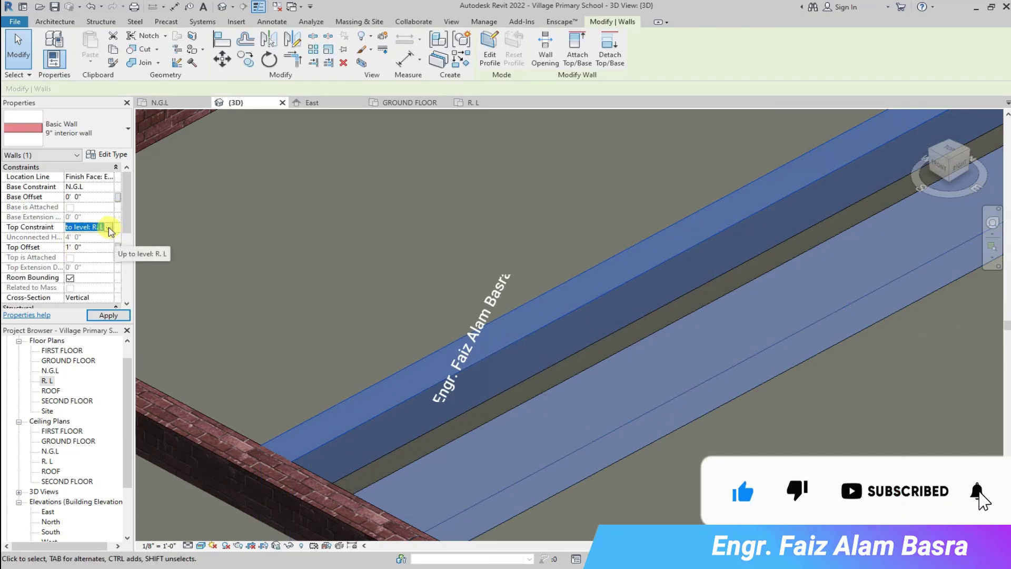
left_click(109, 228)
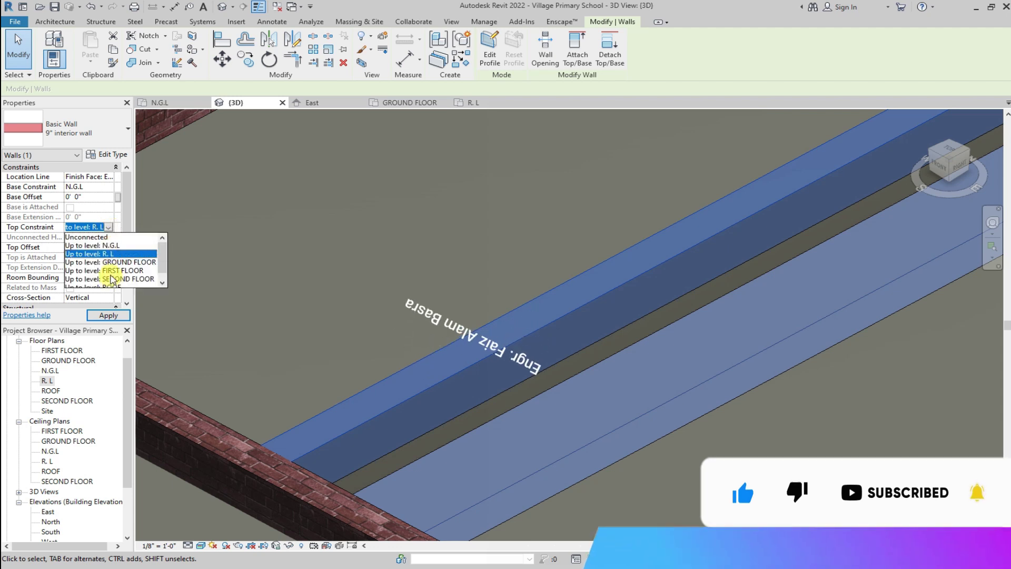
left_click(121, 317)
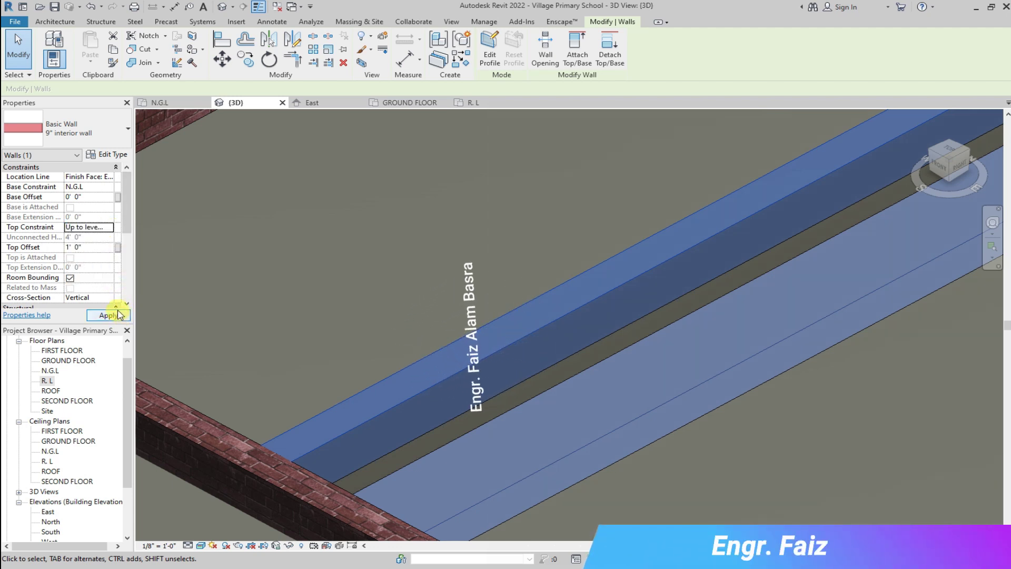
left_click(474, 102)
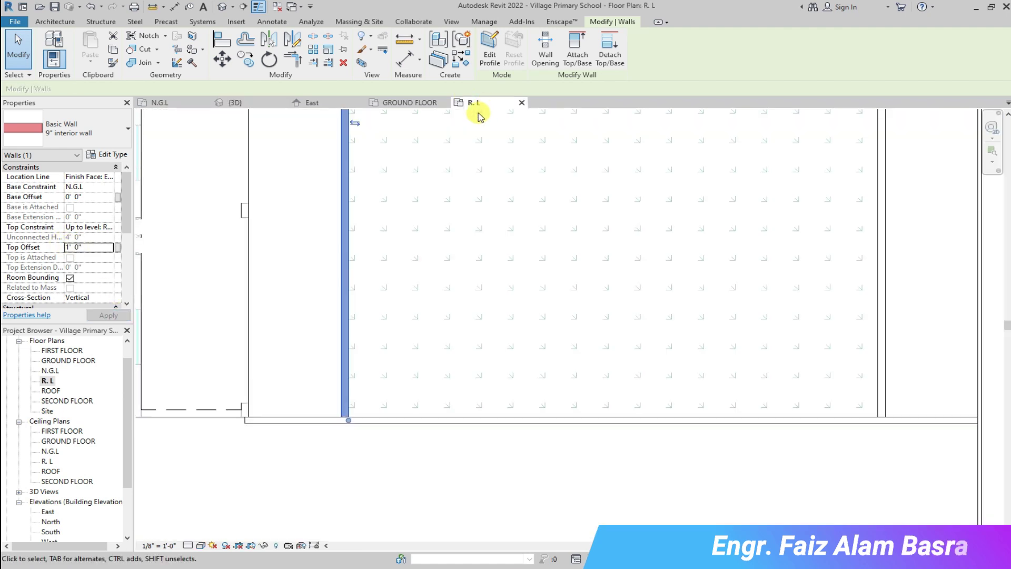
left_click(104, 231)
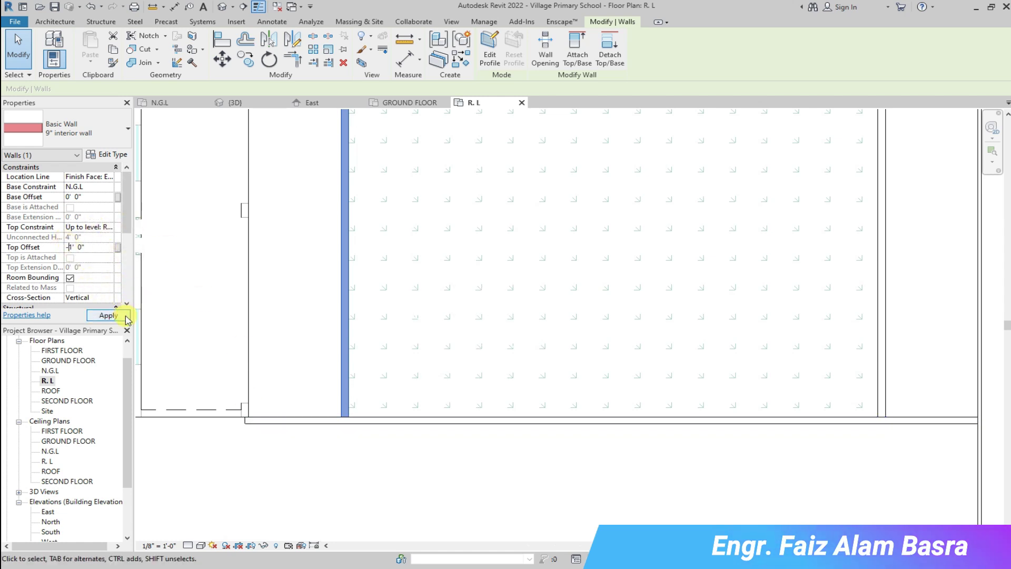
left_click(127, 318)
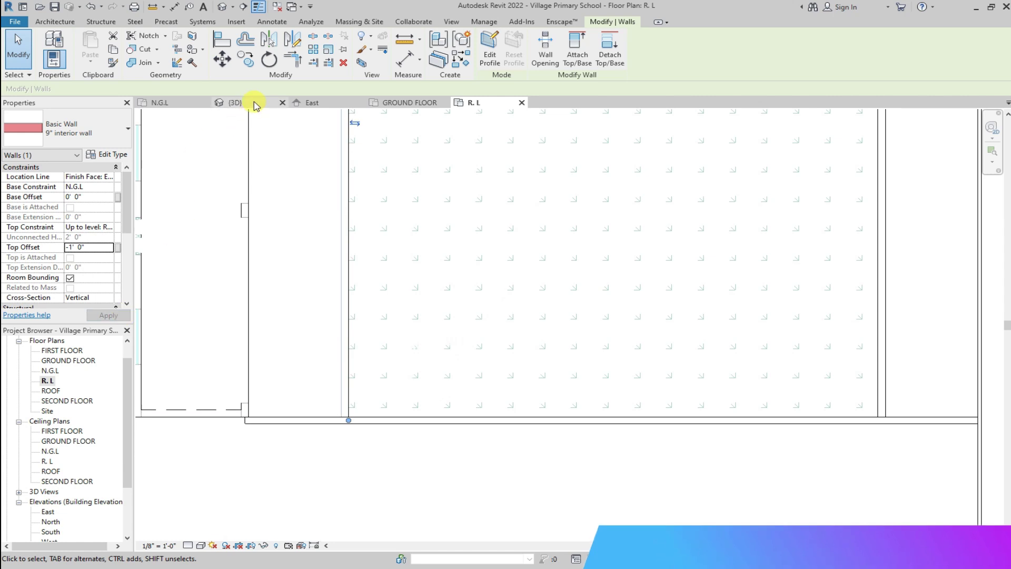
Return to the 3D view, clear the selection and orbit the model to a new angle
left_click(255, 105)
key("Escape")
middle_click_drag(665, 428, 400, 311, "shift")
middle_click_drag(401, 311, 596, 315, "shift")
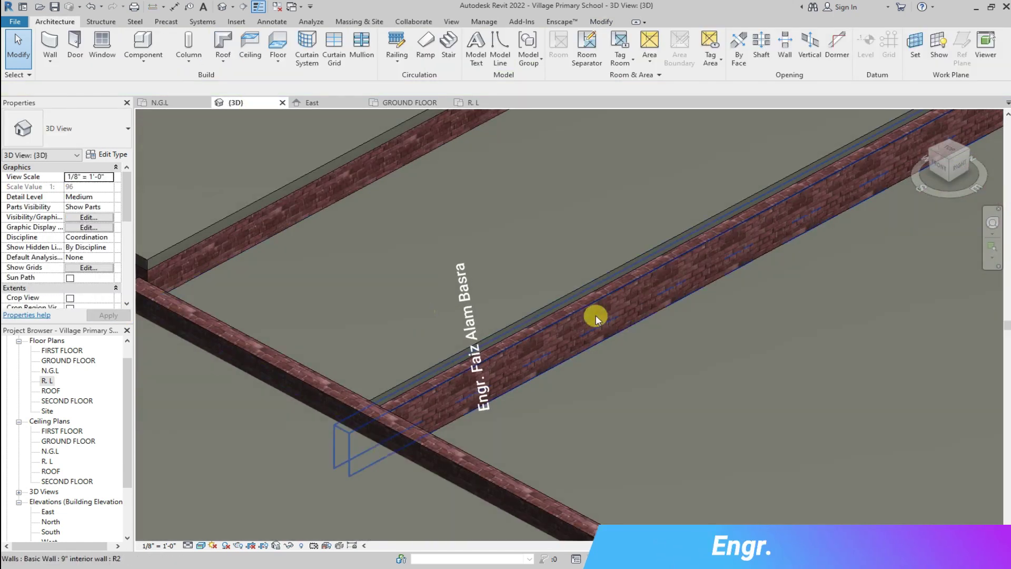
Zoom around the 3D view and select the lower exterior wall to check its properties
scroll(596, 315, "up", 2)
scroll(452, 316, "down", 3)
scroll(451, 315, "down", 2)
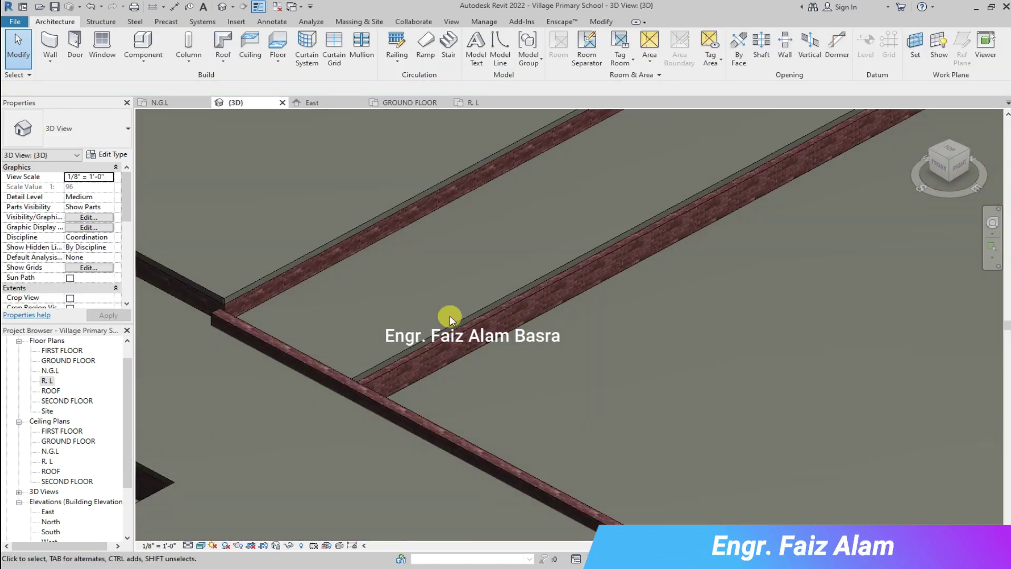
scroll(447, 387, "up", 2)
scroll(348, 401, "up", 1)
left_click(337, 379)
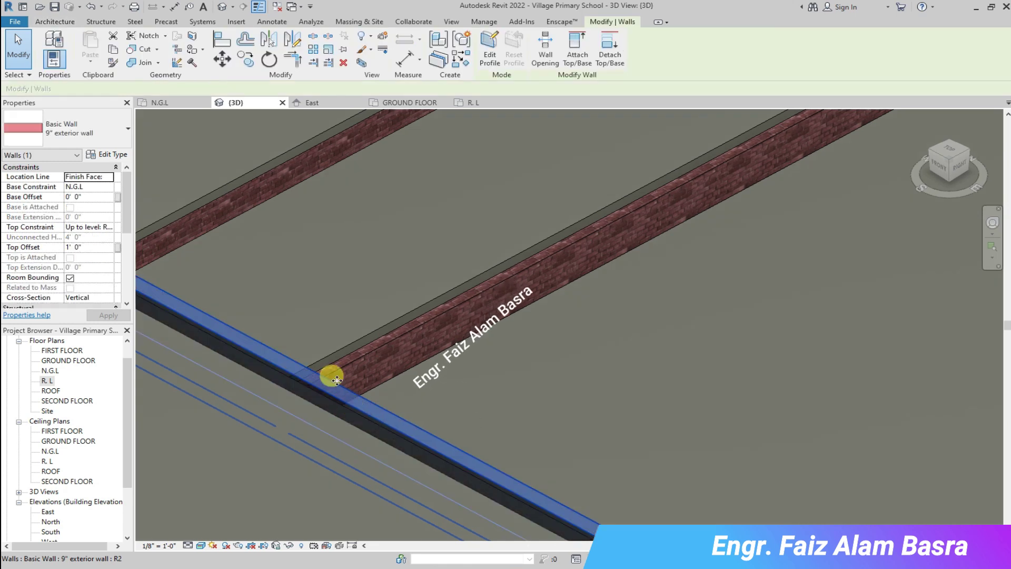
scroll(339, 264, "down", 2)
scroll(339, 260, "down", 1)
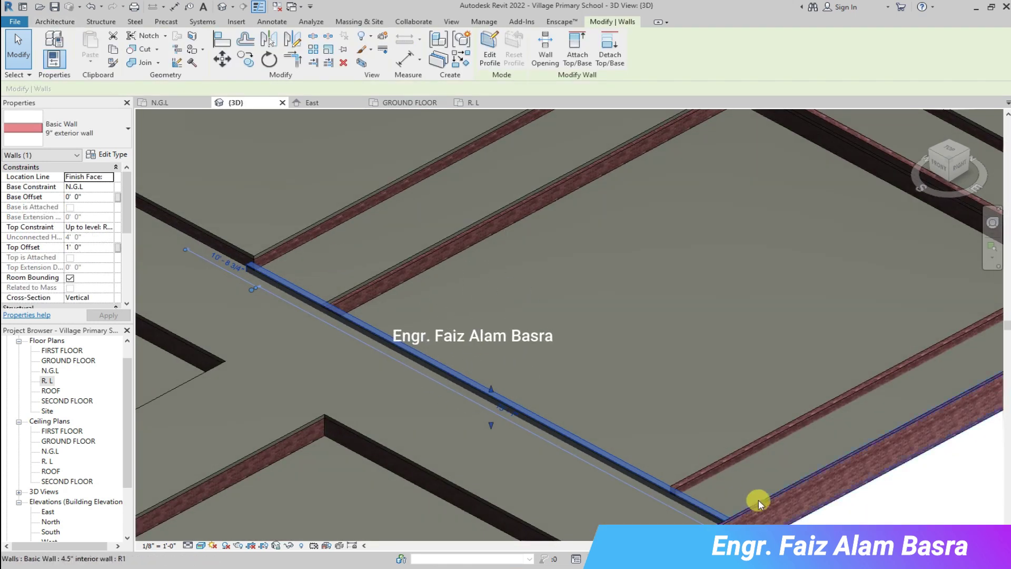
scroll(737, 493, "up", 2)
scroll(658, 458, "down", 1)
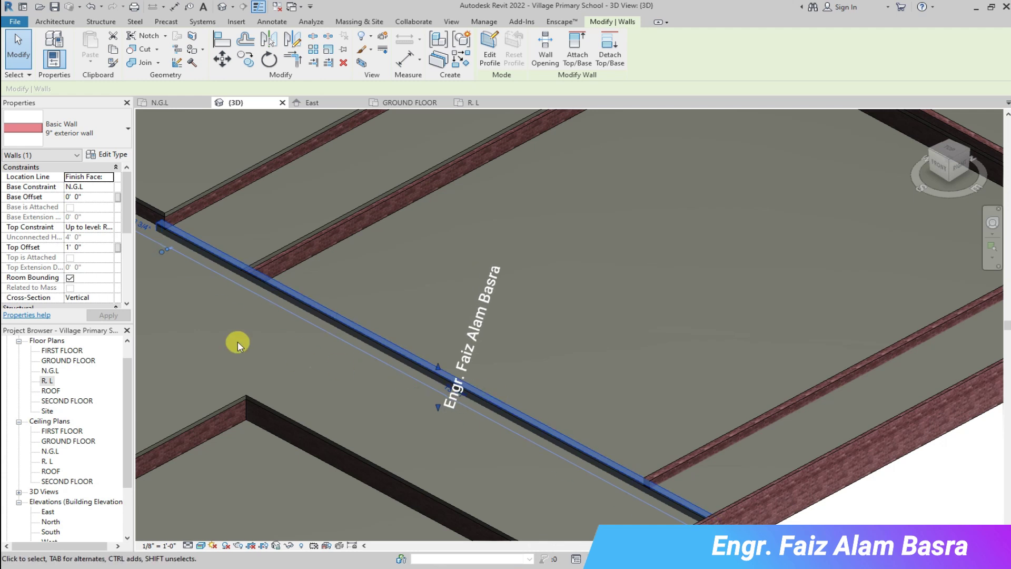
scroll(351, 346, "down", 2)
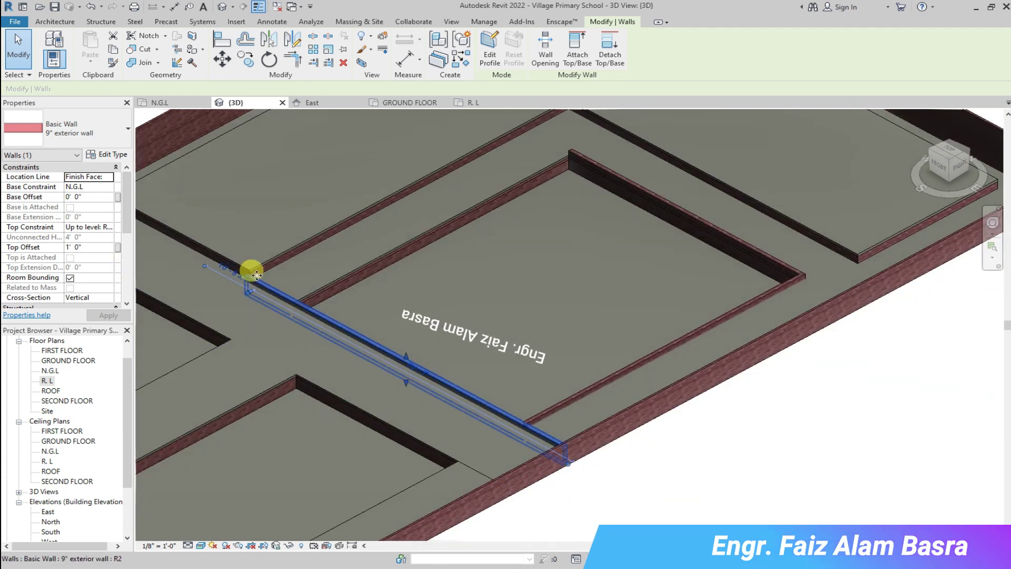
scroll(848, 277, "up", 2)
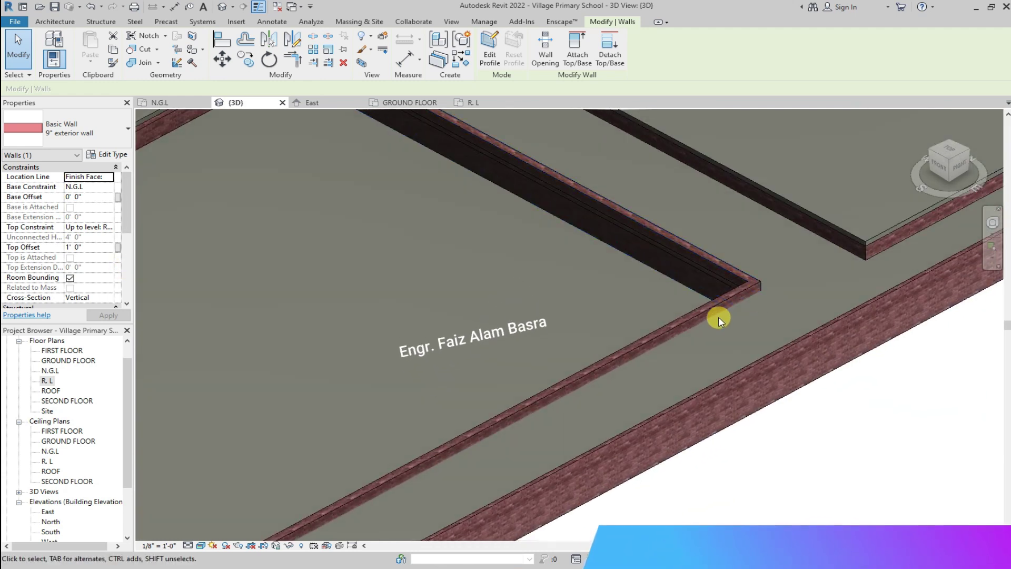
scroll(686, 362, "down", 3)
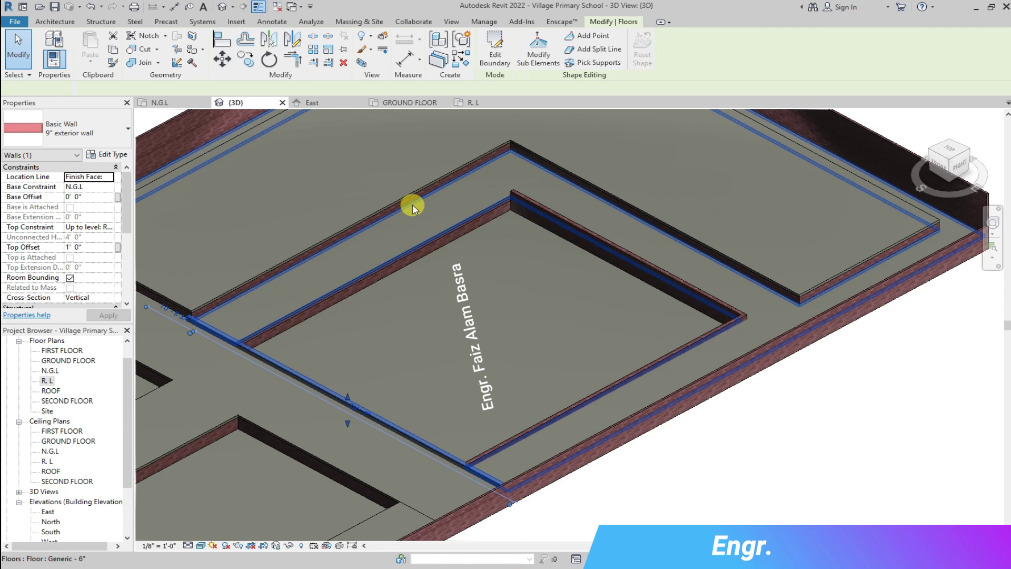
Select the floor slab to review its properties, then deselect it and zoom around the model
left_click(412, 205)
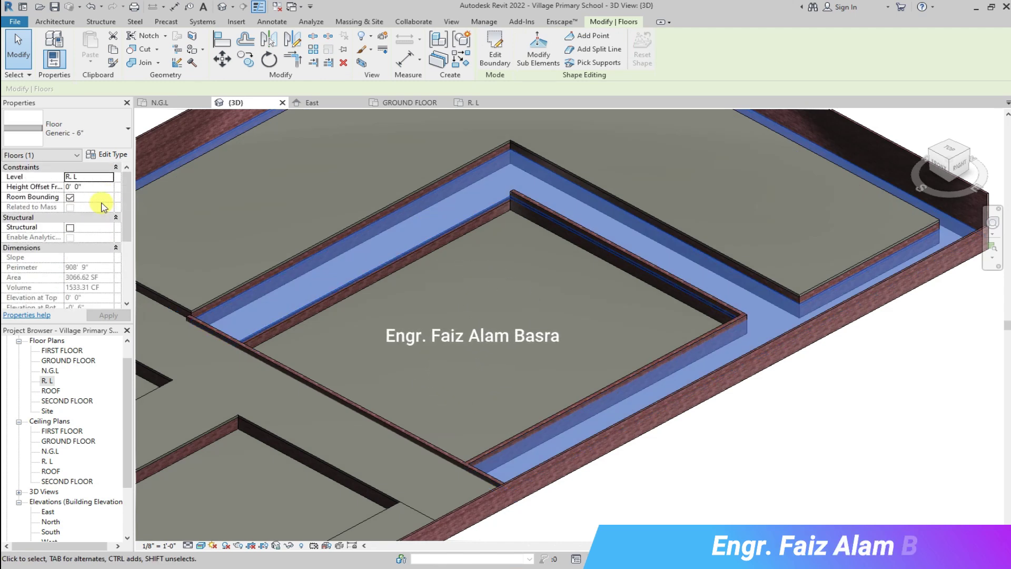
scroll(104, 207, "down", 3)
scroll(116, 175, "up", 3)
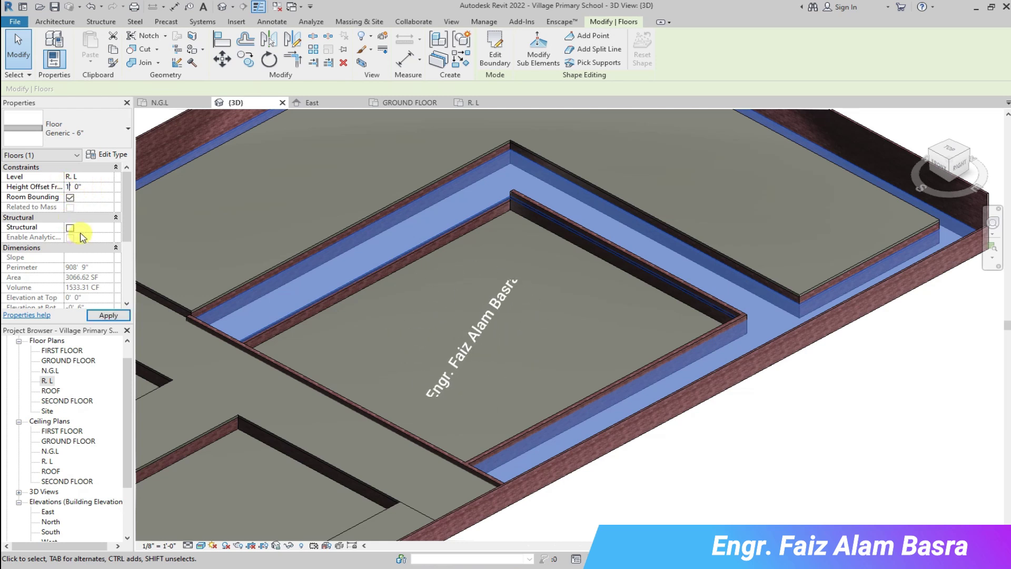
key("Escape")
scroll(481, 350, "up", 5)
scroll(630, 167, "up", 2)
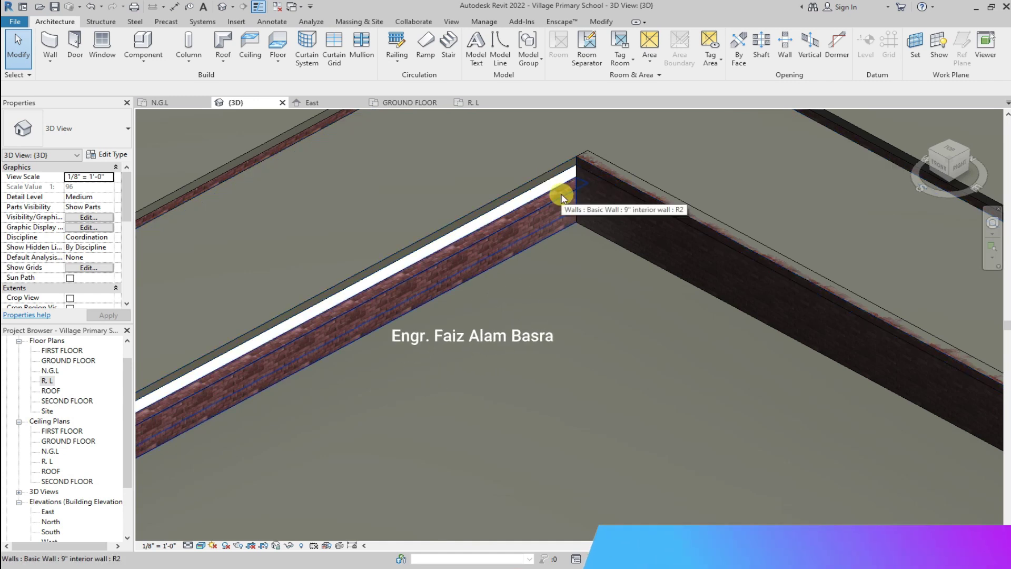
scroll(529, 222, "down", 3)
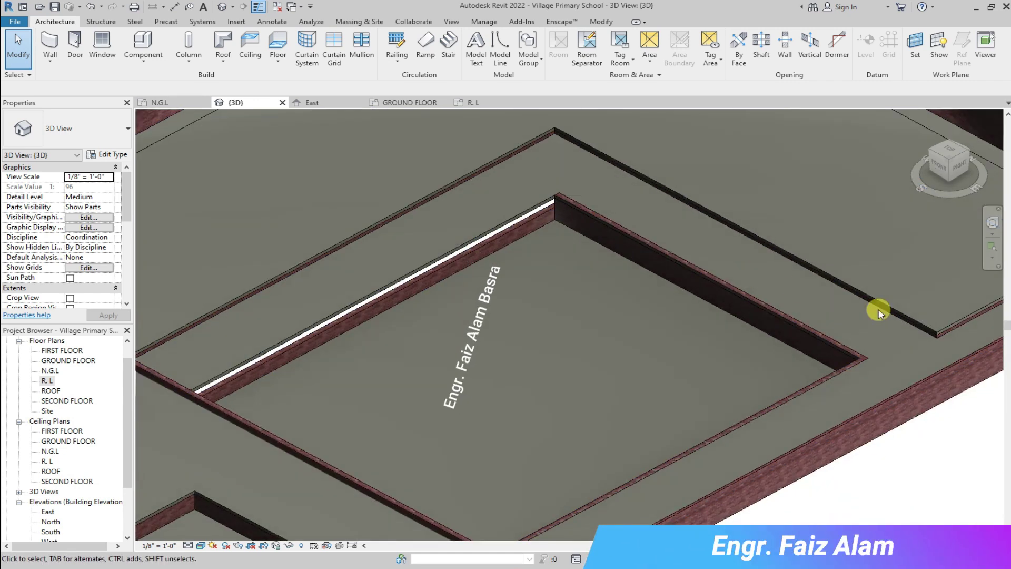
scroll(925, 328, "up", 3)
scroll(788, 360, "up", 2)
scroll(830, 259, "down", 2)
scroll(593, 210, "up", 2)
scroll(294, 257, "up", 2)
scroll(311, 276, "down", 2)
scroll(213, 274, "down", 2)
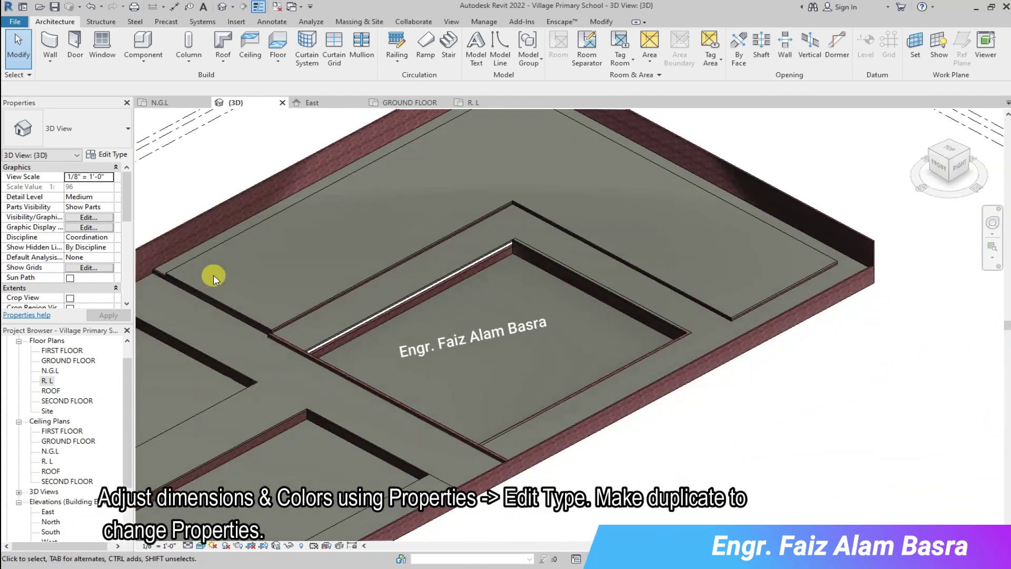
scroll(159, 275, "up", 3)
scroll(166, 285, "up", 2)
scroll(167, 285, "down", 3)
scroll(368, 244, "up", 2)
scroll(321, 272, "up", 2)
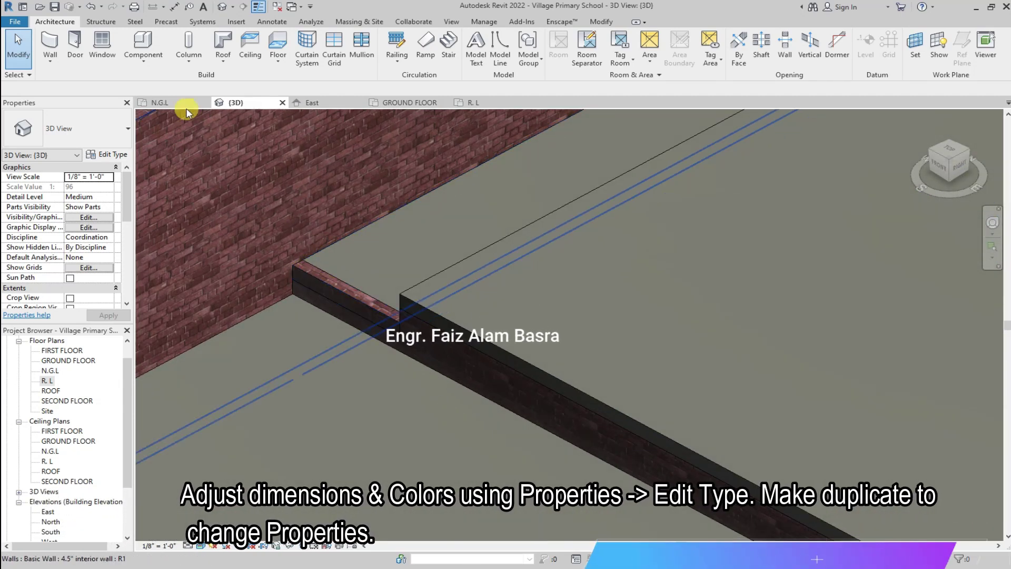
In the N.G.L floor plan, select the 4.5" interior wall to check its top settings
left_click(158, 103)
scroll(335, 371, "down", 1)
scroll(349, 131, "up", 2)
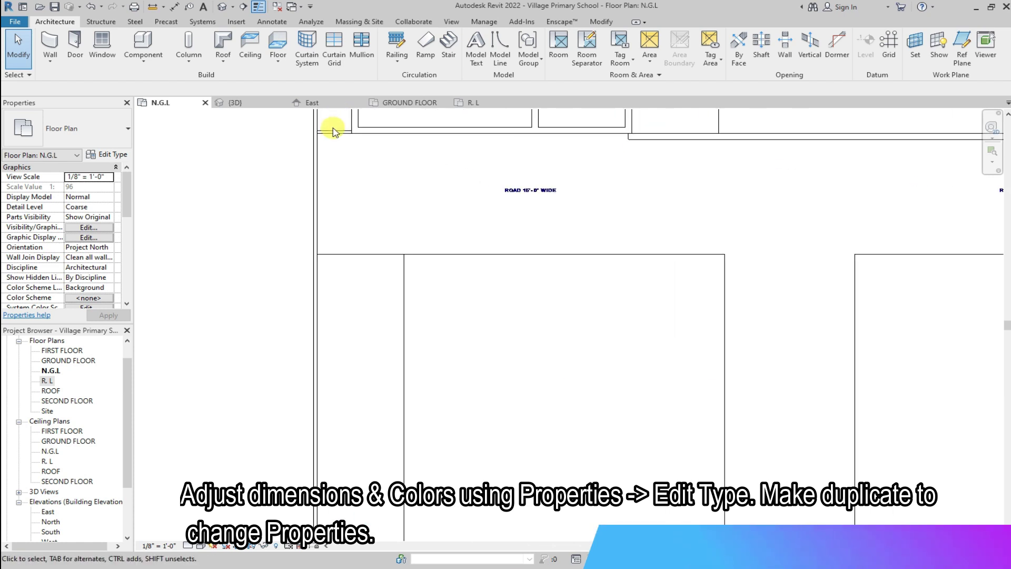
scroll(337, 127, "up", 2)
scroll(306, 137, "up", 2)
left_click(292, 145)
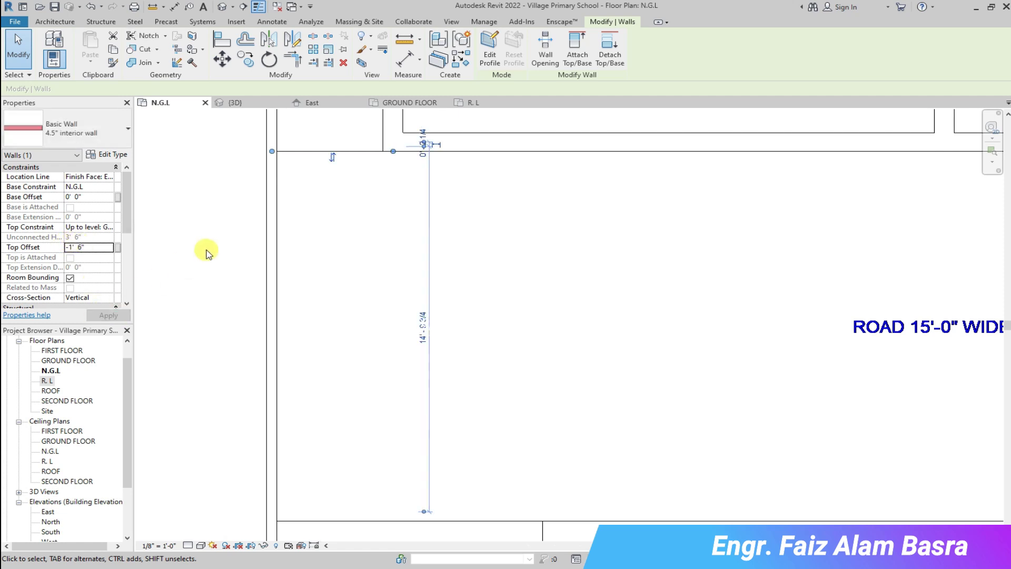
Back in the 3D view, select another wall to check its properties
left_click(248, 102)
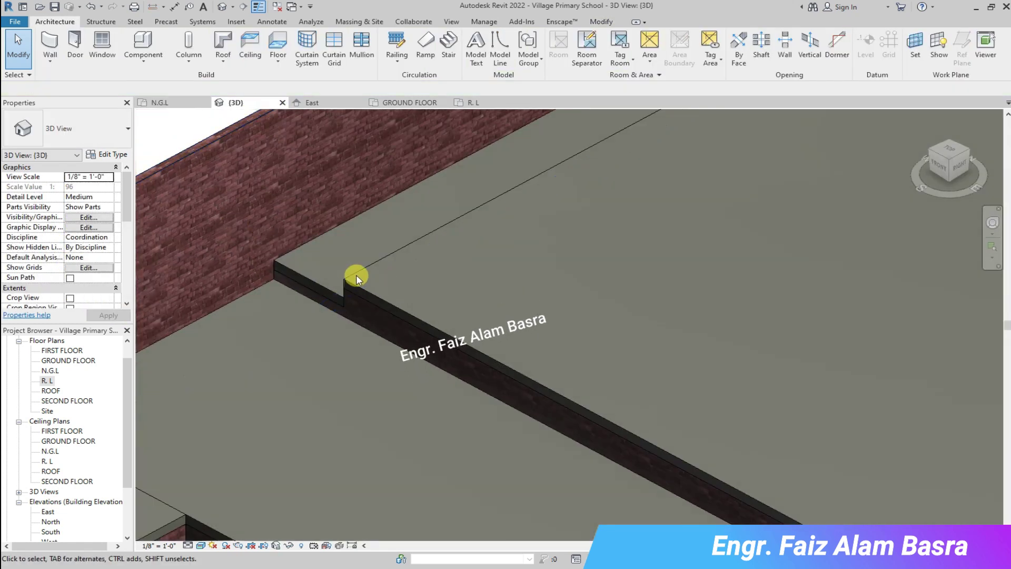
scroll(364, 278, "down", 3)
left_click(592, 417)
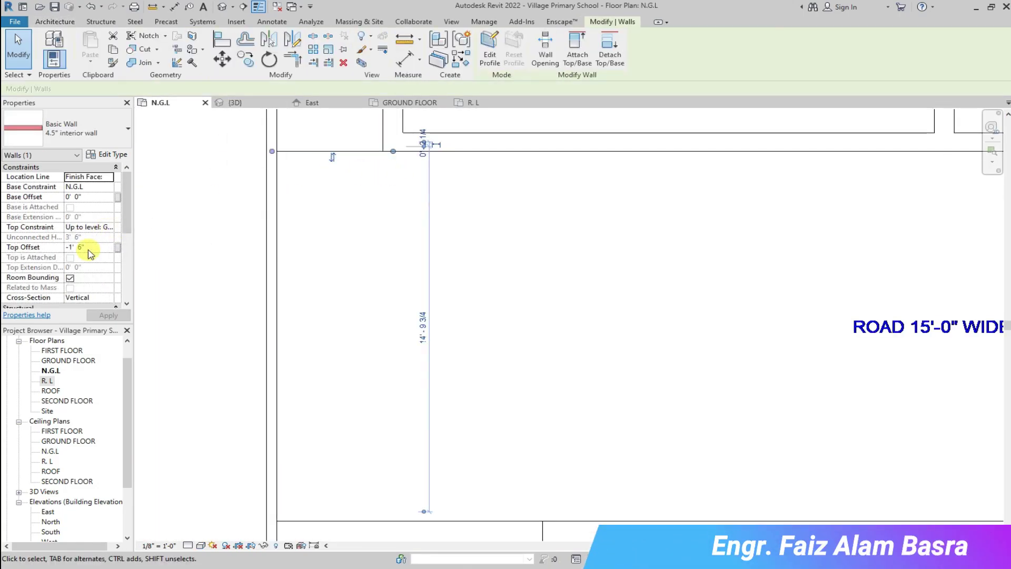
Set the 9" exterior wall along the corridor's upper edge to top out at GROUND FLOOR
left_click(203, 253)
scroll(179, 279, "down", 3)
scroll(294, 305, "up", 3)
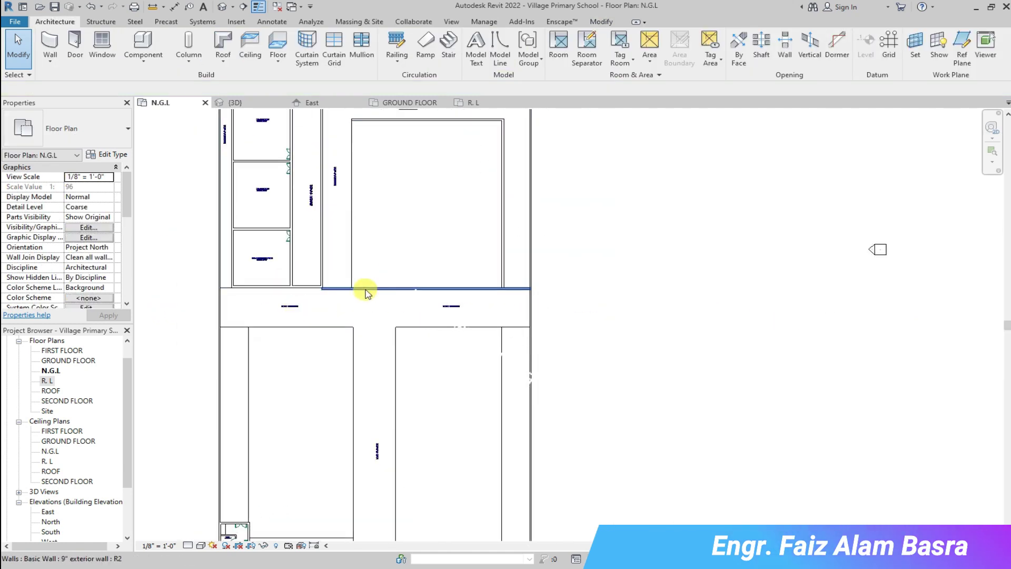
left_click(367, 290)
left_click(108, 227)
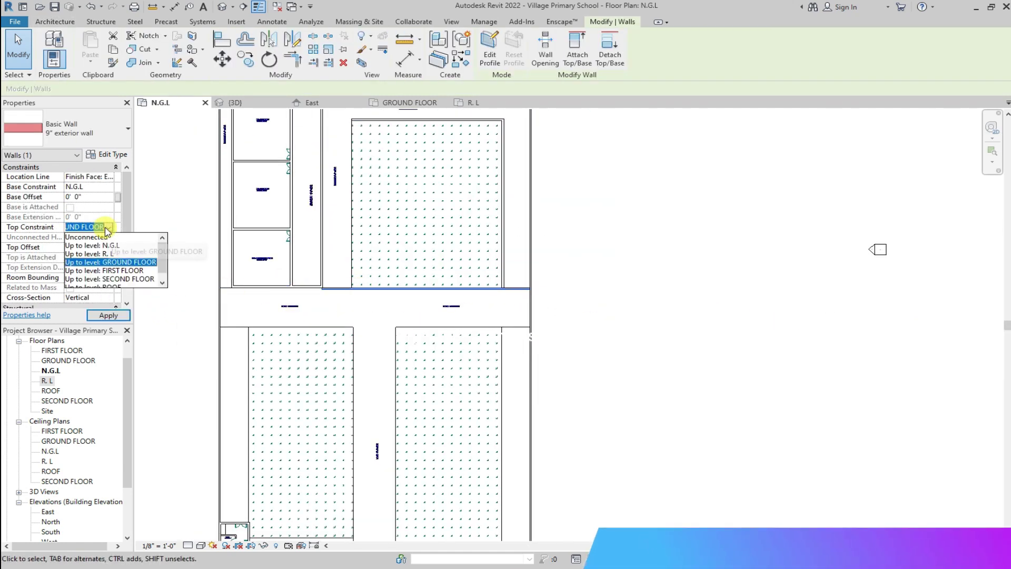
left_click(121, 262)
Orbit the 3D view to inspect the changed wall, then return to the N.G.L plan
left_click(208, 309)
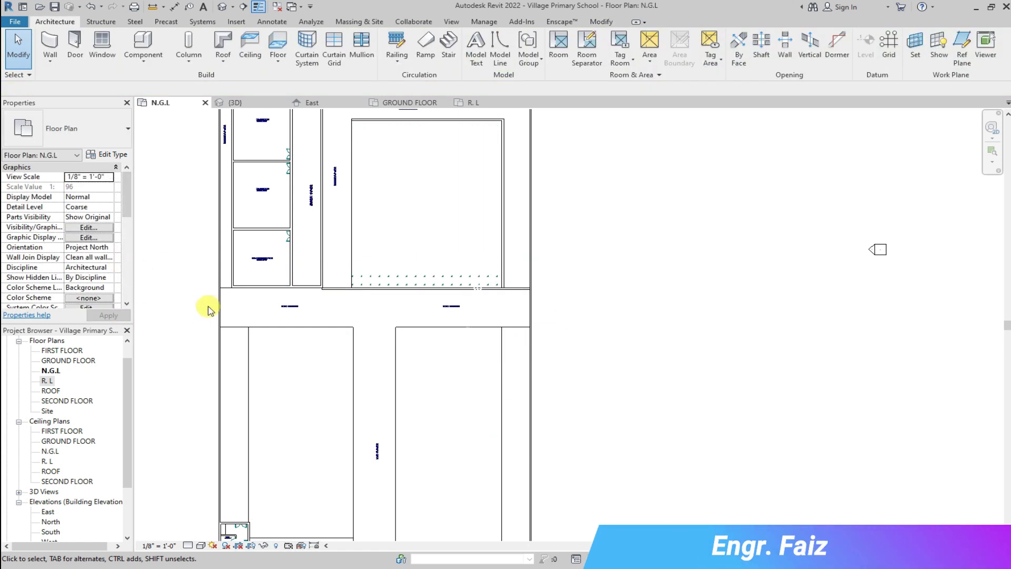
left_click(271, 106)
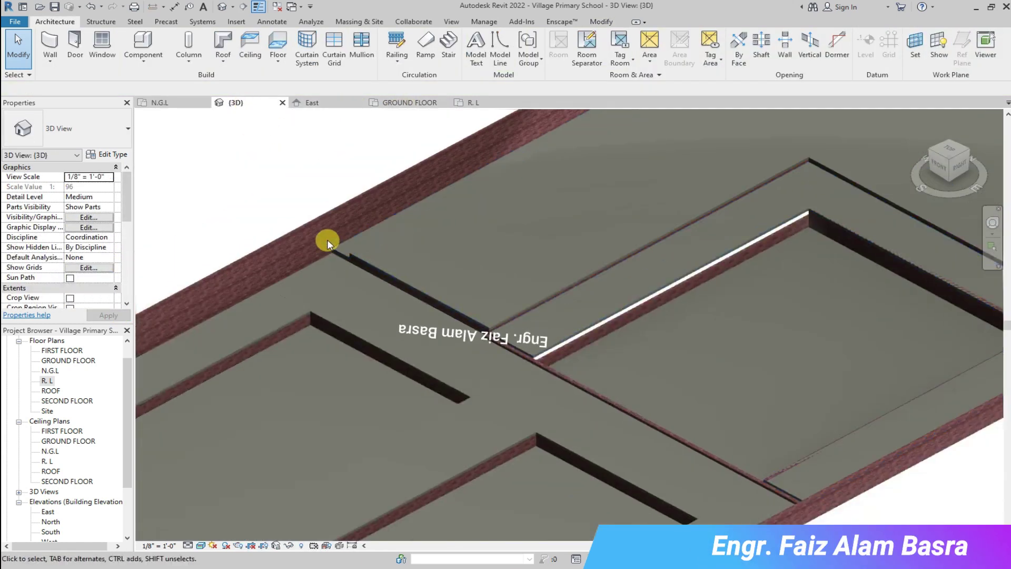
middle_click_drag(327, 239, 634, 446, "shift")
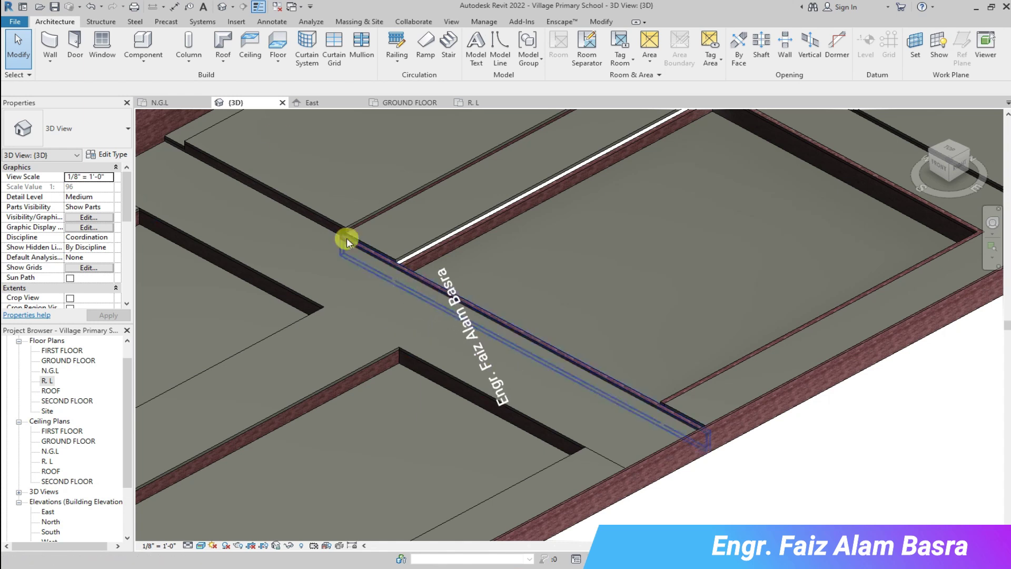
key("ctrl+Tab")
scroll(348, 287, "up", 1)
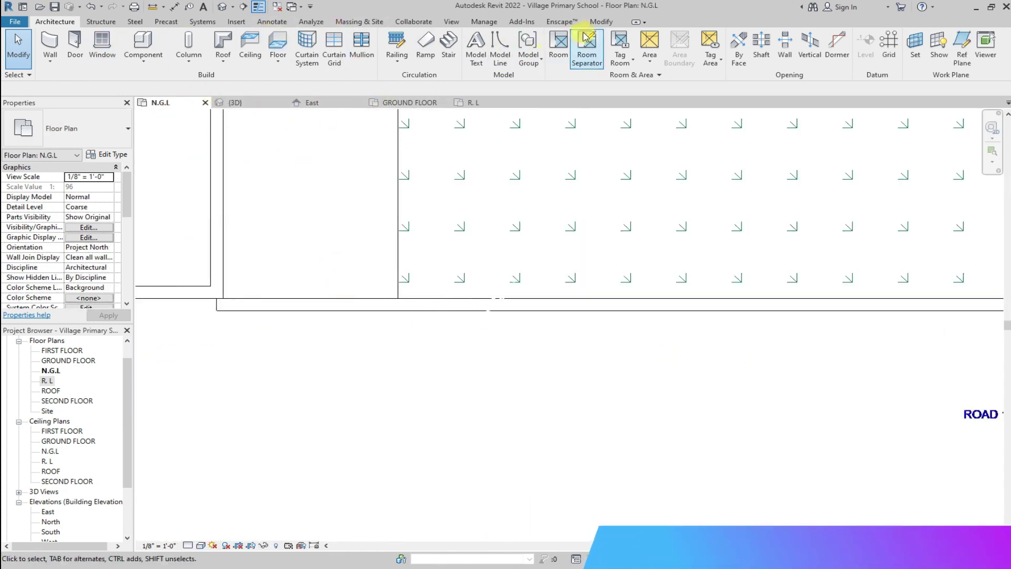
Split the roadside wall into pieces with Split Element
left_click(601, 21)
left_click(319, 38)
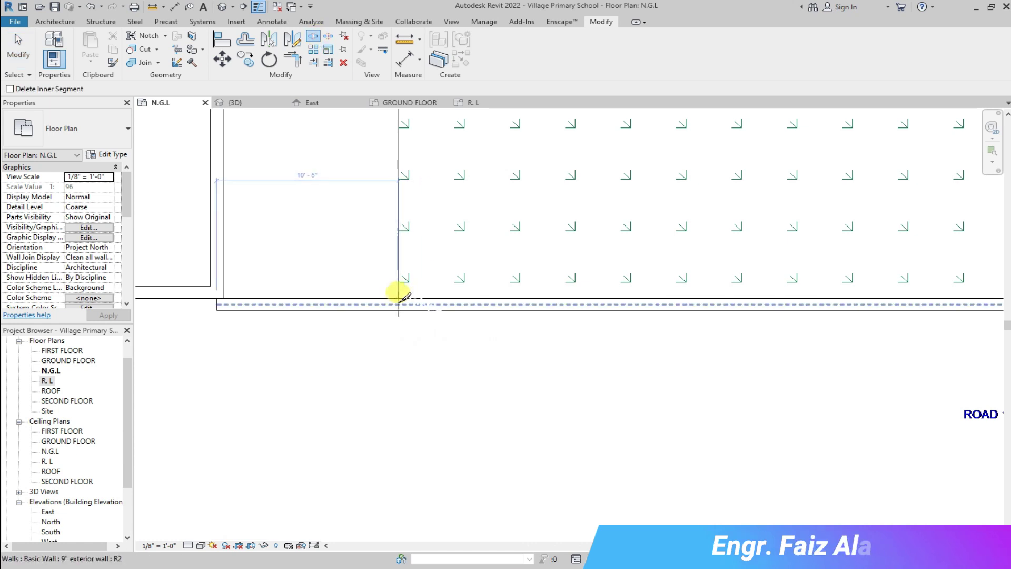
scroll(405, 290, "down", 3)
scroll(875, 289, "up", 2)
scroll(874, 297, "up", 1)
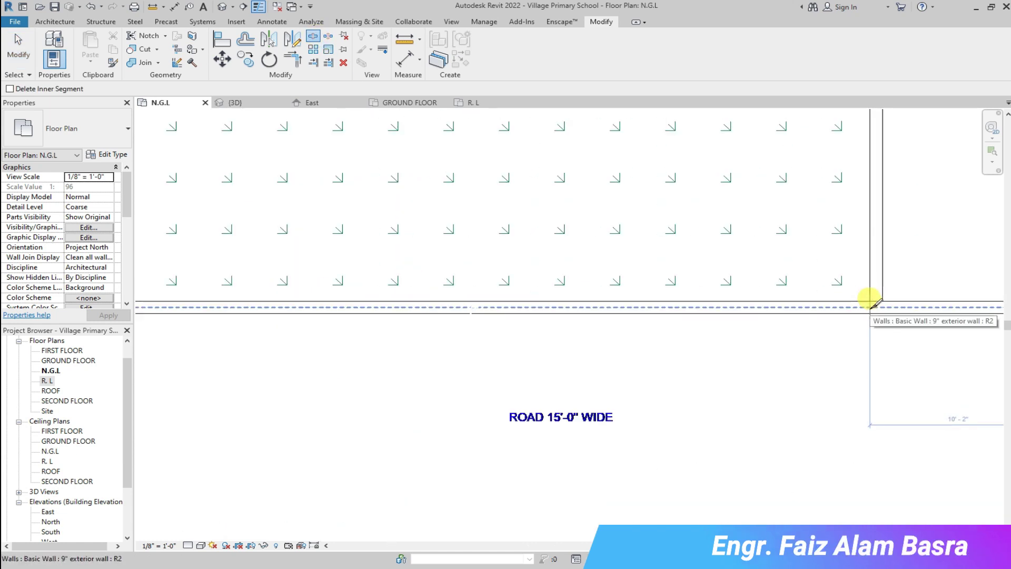
left_click(870, 299)
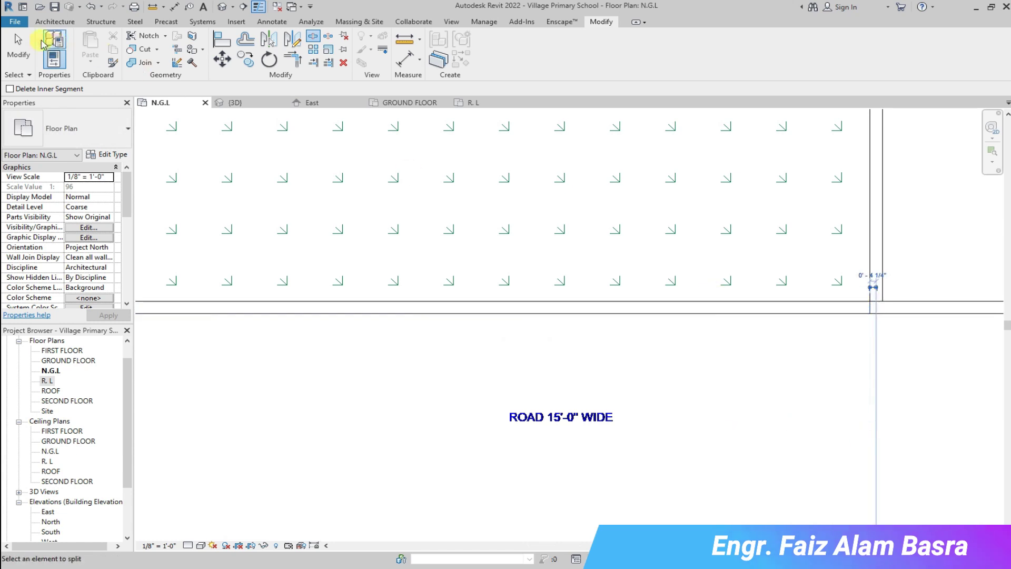
key("Escape")
scroll(842, 316, "down", 2)
Make the left piece and the long middle roadside wall rise up to level R.L
left_click(258, 318)
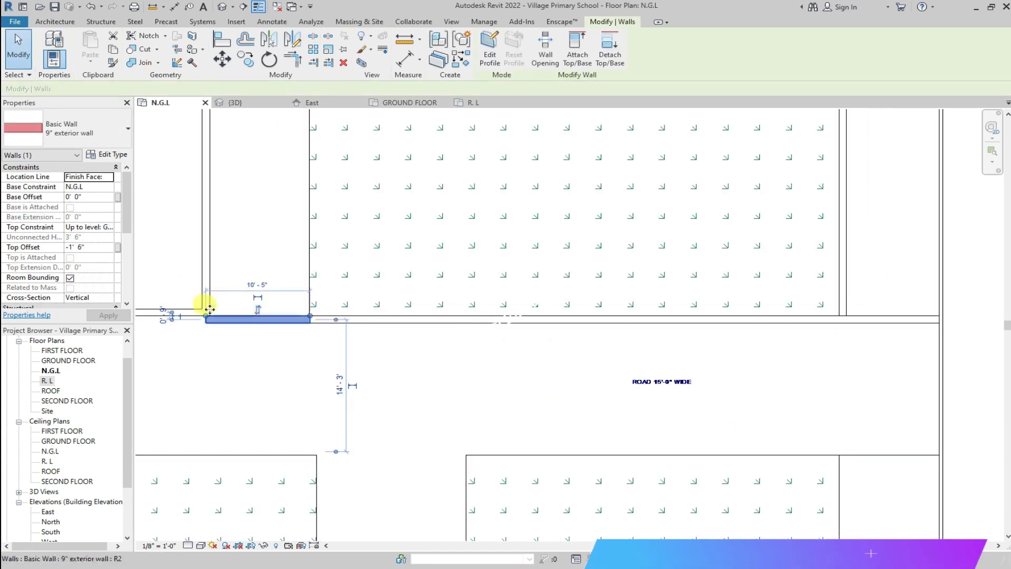
left_click(108, 227)
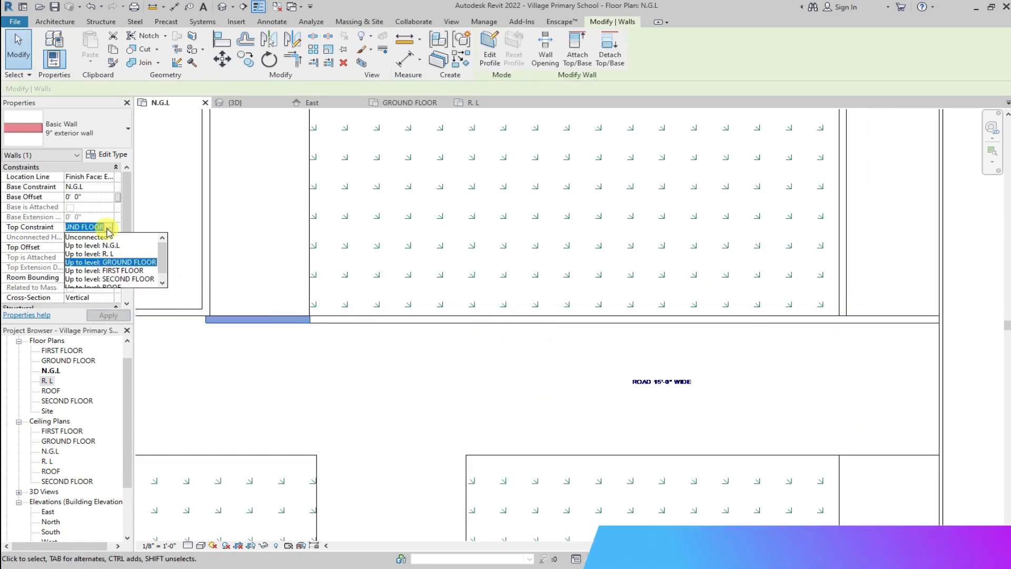
left_click(105, 255)
left_click(226, 338)
left_click(392, 325)
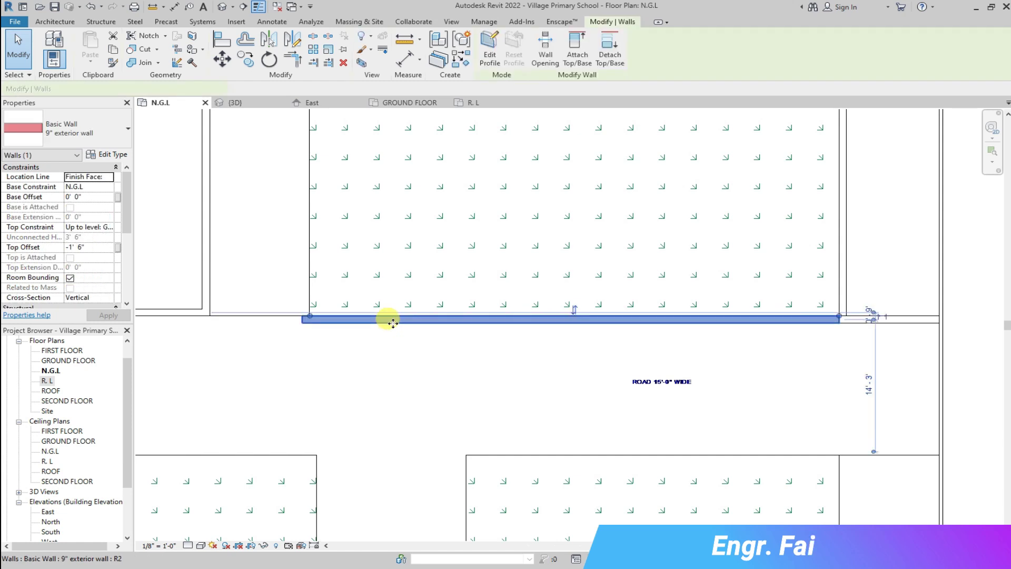
left_click(108, 227)
left_click(116, 256)
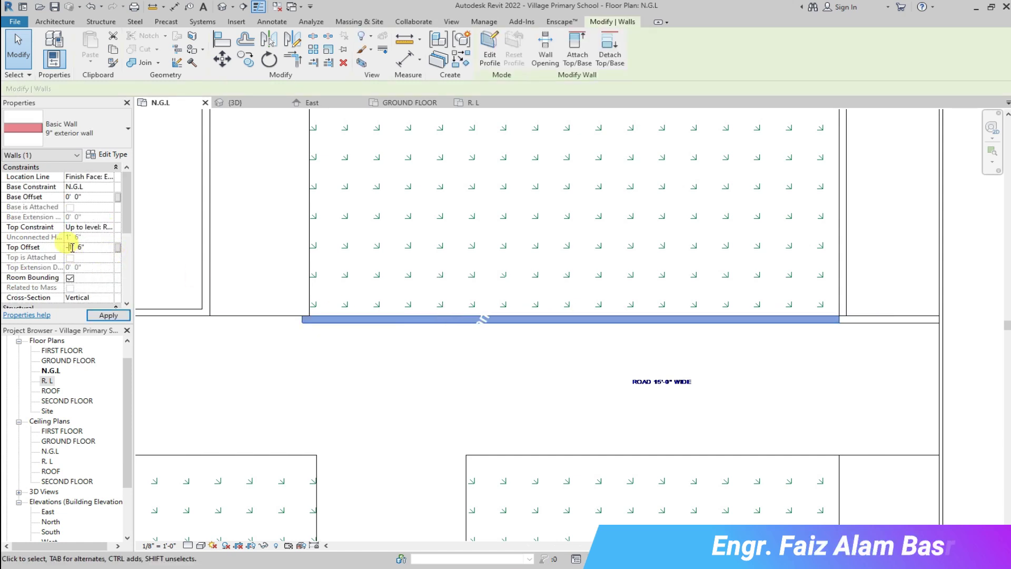
left_click(108, 314)
left_click(232, 361)
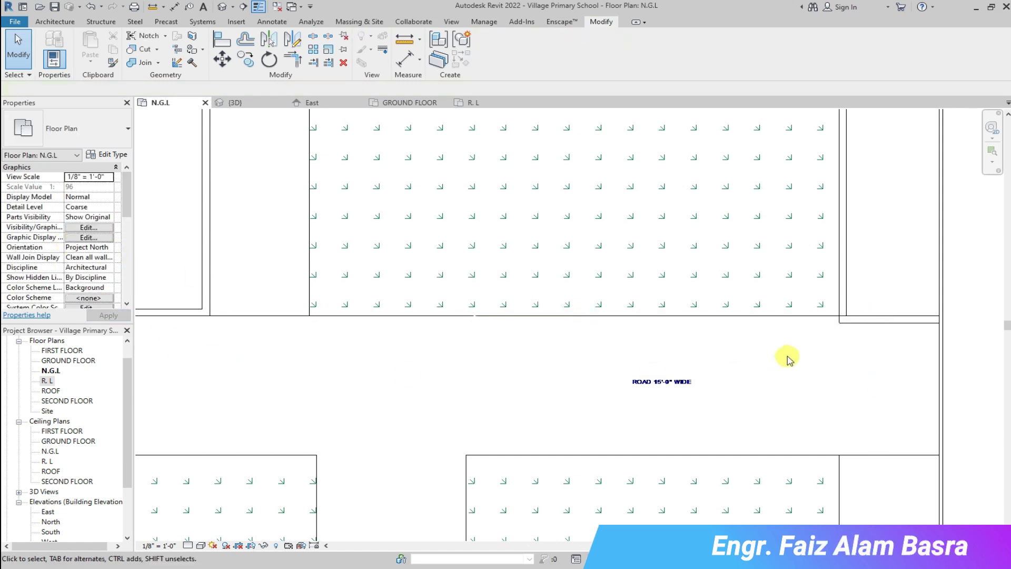
Change the top level of the short wall piece at the right end
left_click(892, 327)
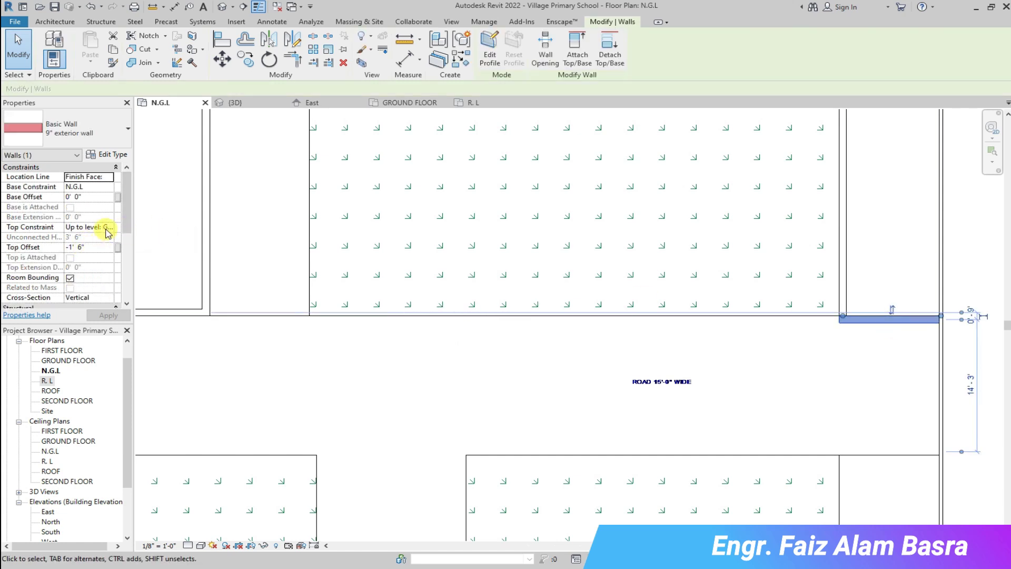
left_click(117, 316)
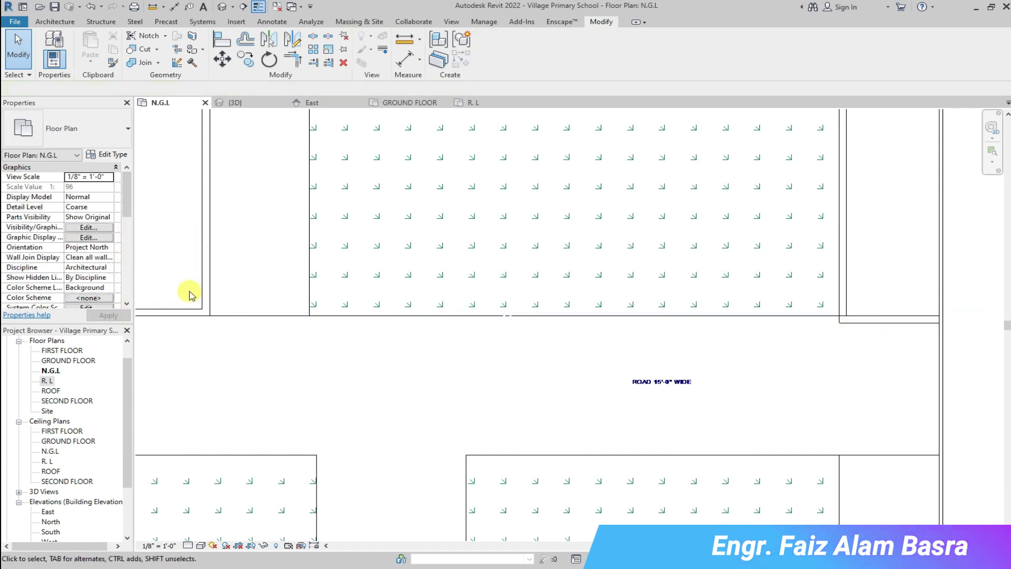
left_click(105, 227)
left_click(132, 254)
left_click(293, 345)
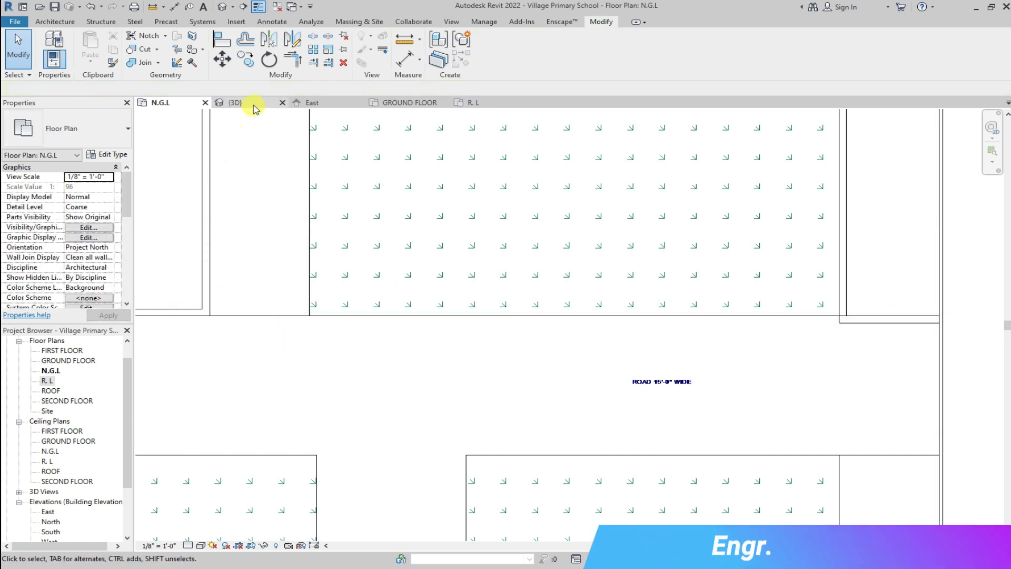
In the 3D view, give the first interior brick wall a new top level
left_click(236, 103)
middle_click_drag(361, 249, 354, 237, "shift")
scroll(354, 237, "up", 3)
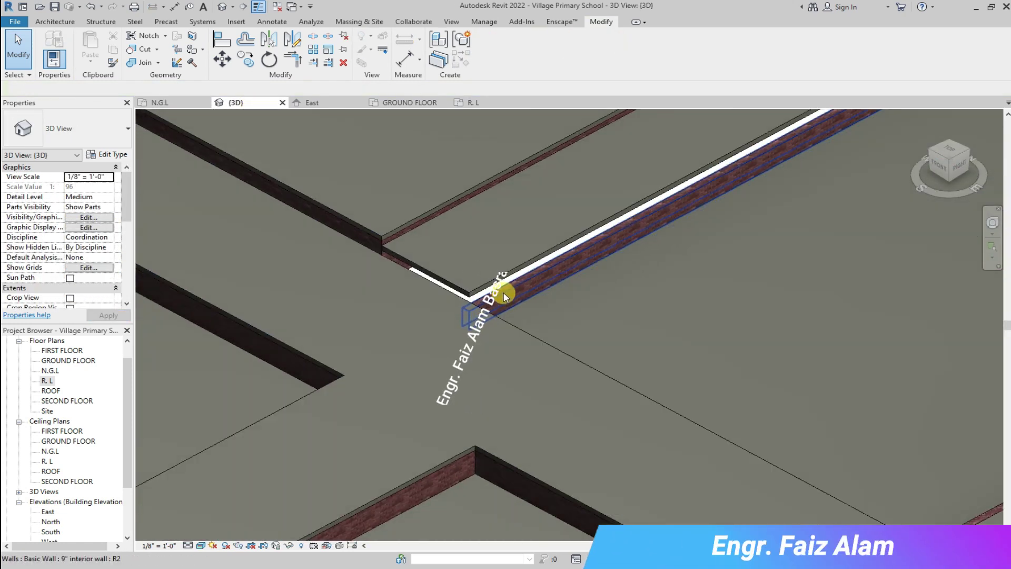
left_click(504, 292)
left_click(108, 227)
left_click(117, 265)
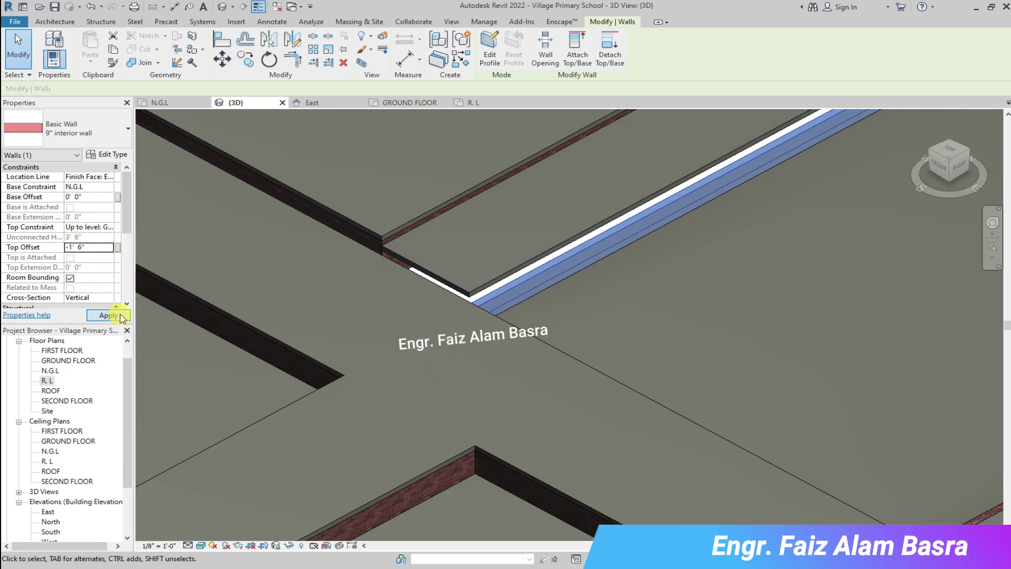
left_click(361, 379)
Give the corner interior wall a -1' 6" top offset and raise its top to level R. L
mouse_move(361, 380)
middle_mouse_down("shift")
mouse_move(326, 322)
mouse_move(692, 190)
middle_mouse_up("shift")
scroll(693, 179, "up", 3)
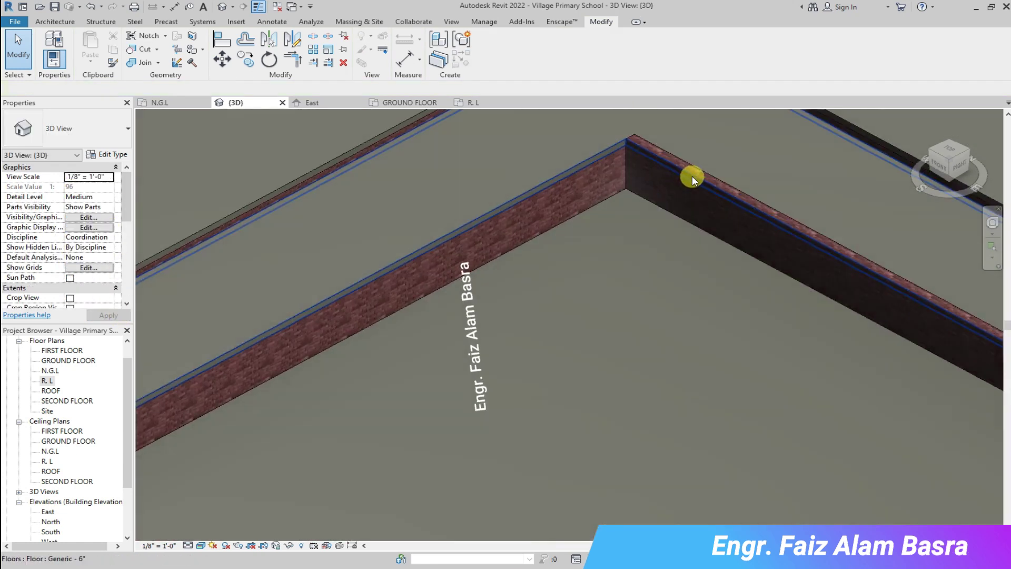
left_click(692, 175)
key("Escape")
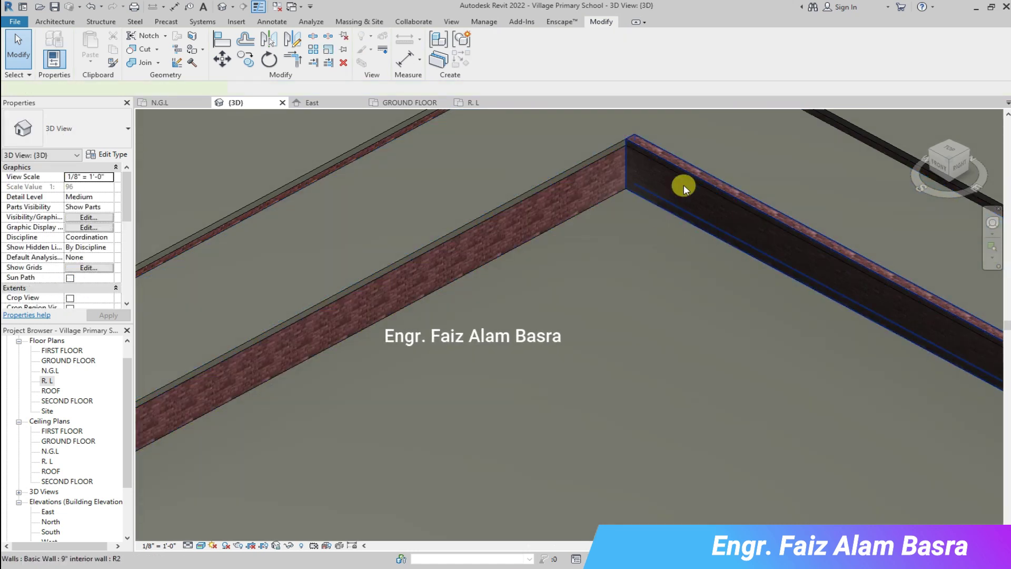
left_click(684, 188)
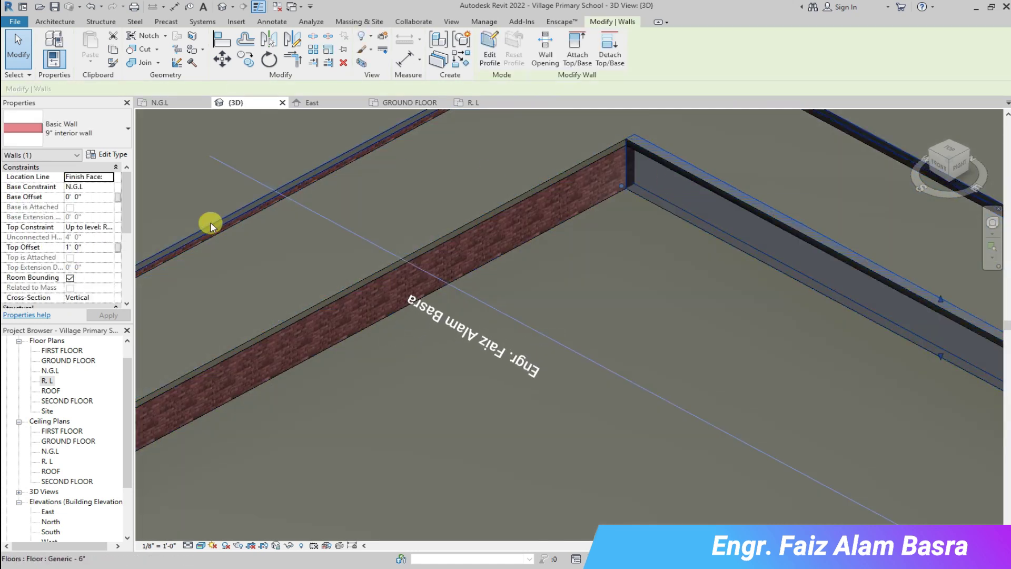
type("6\"")
left_click(67, 247)
type("-")
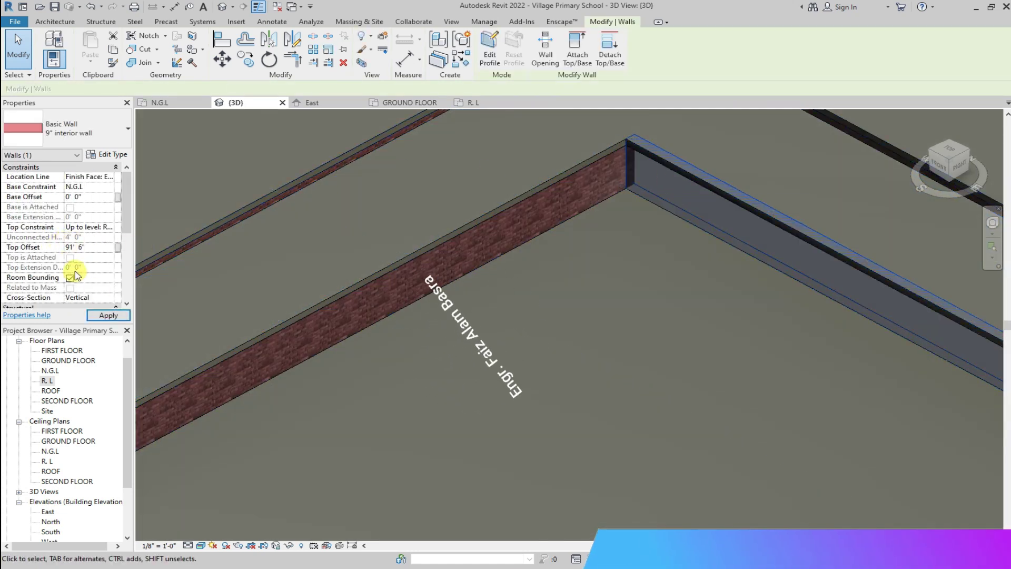
left_click(108, 316)
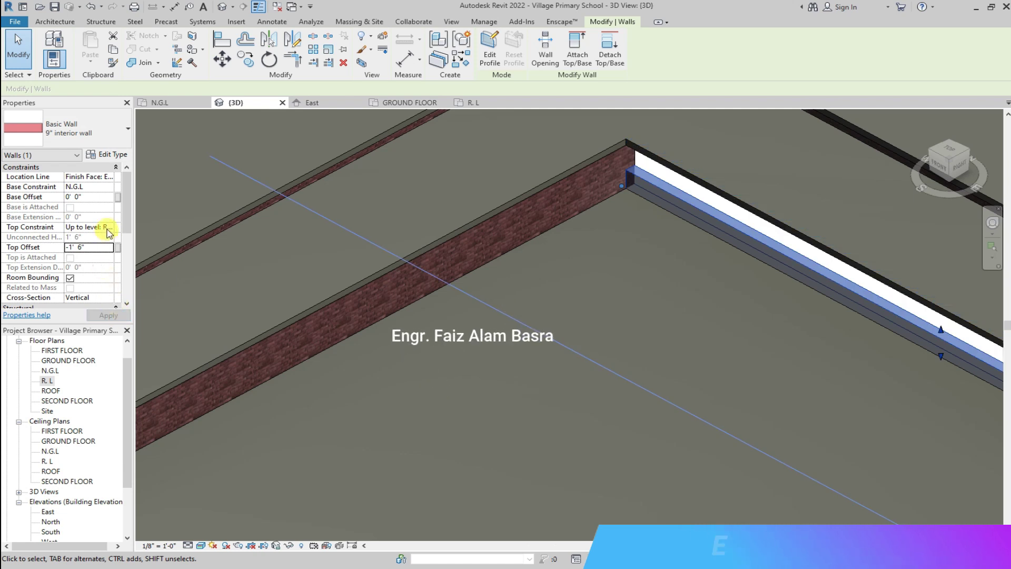
left_click(107, 230)
left_click(90, 259)
left_click(539, 317)
scroll(483, 277, "down", 3)
scroll(569, 282, "down", 2)
scroll(490, 511, "up", 3)
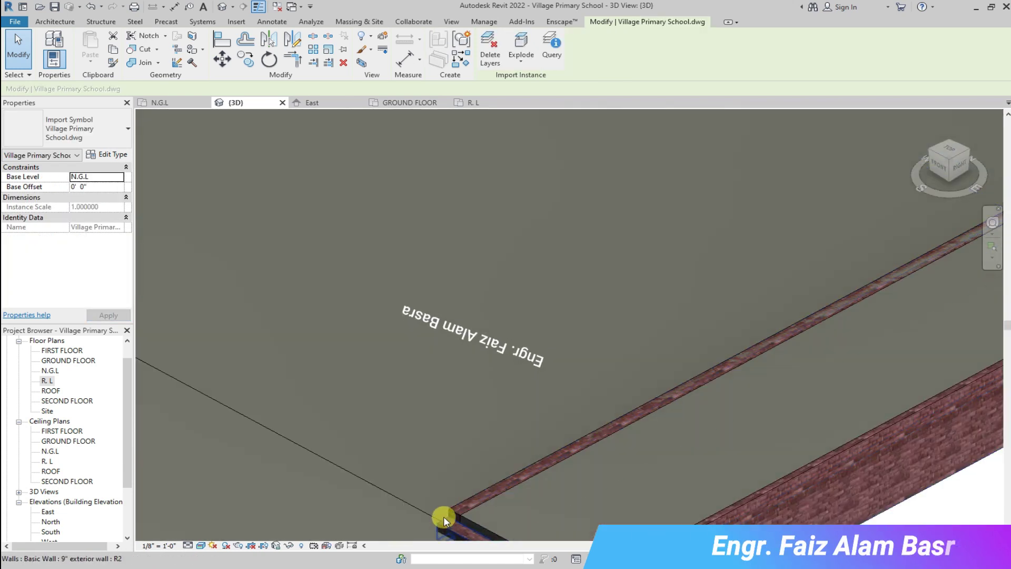
Select and deselect the floor slab inside the walls to inspect it
left_click(455, 509)
scroll(502, 534, "down", 3)
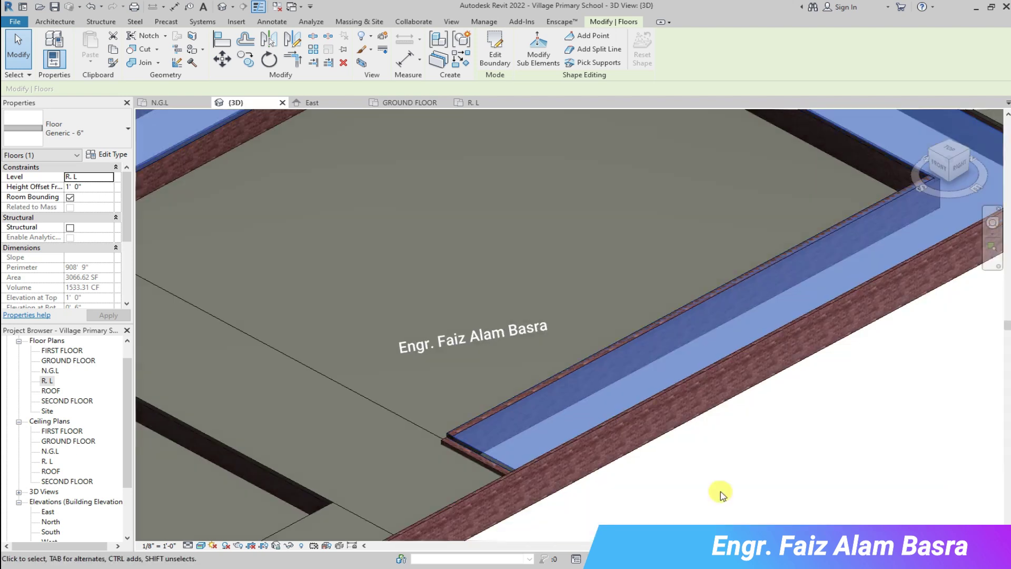
key("Escape")
scroll(441, 422, "up", 3)
scroll(506, 399, "up", 2)
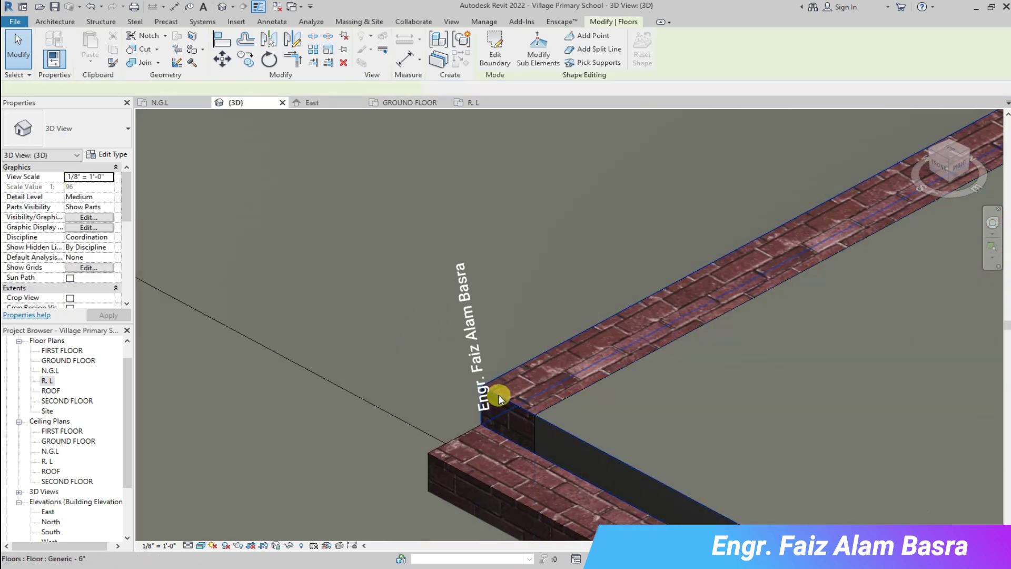
left_click(498, 394)
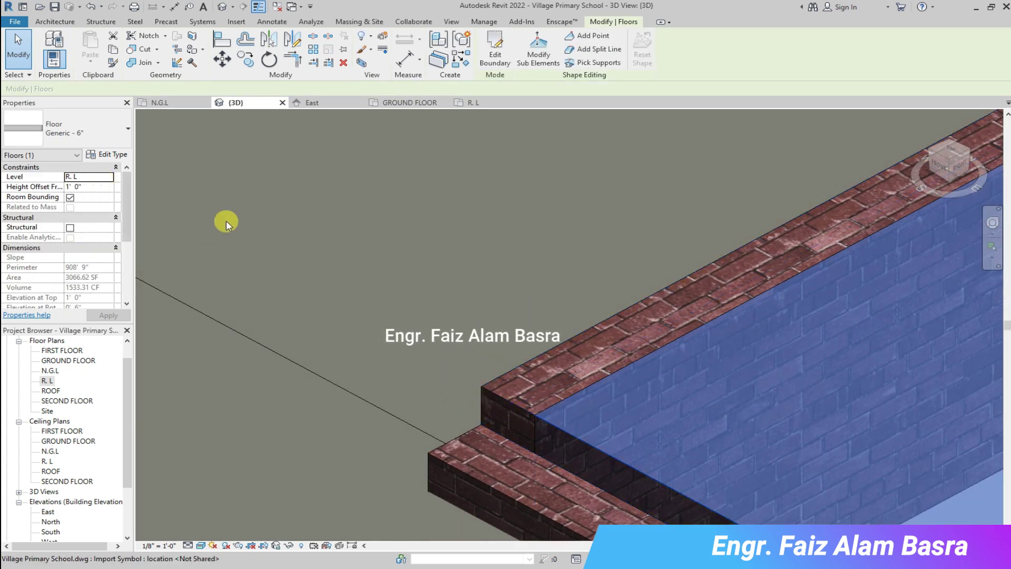
scroll(546, 350, "up", 3)
key("Escape")
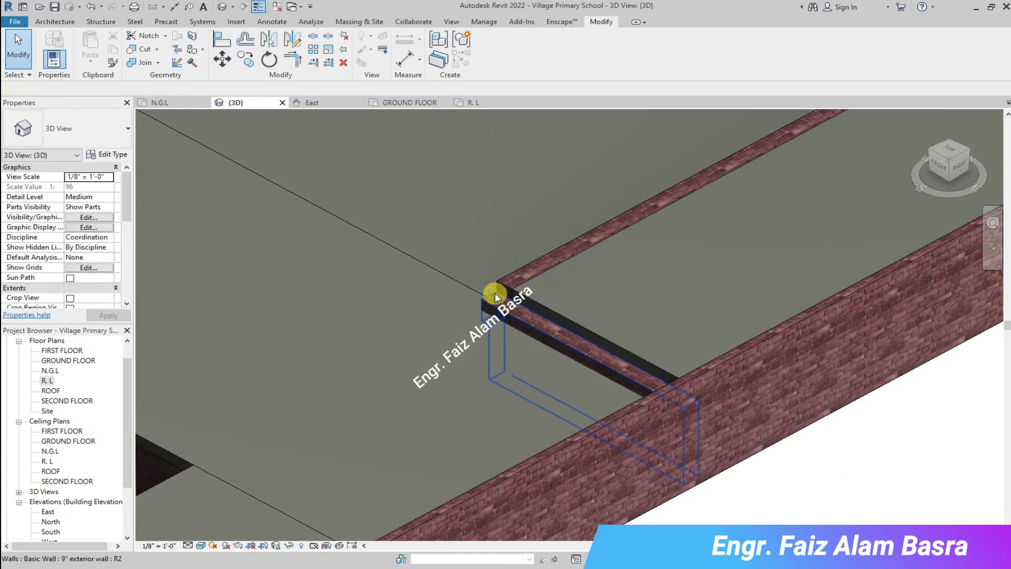
scroll(495, 306, "up", 2)
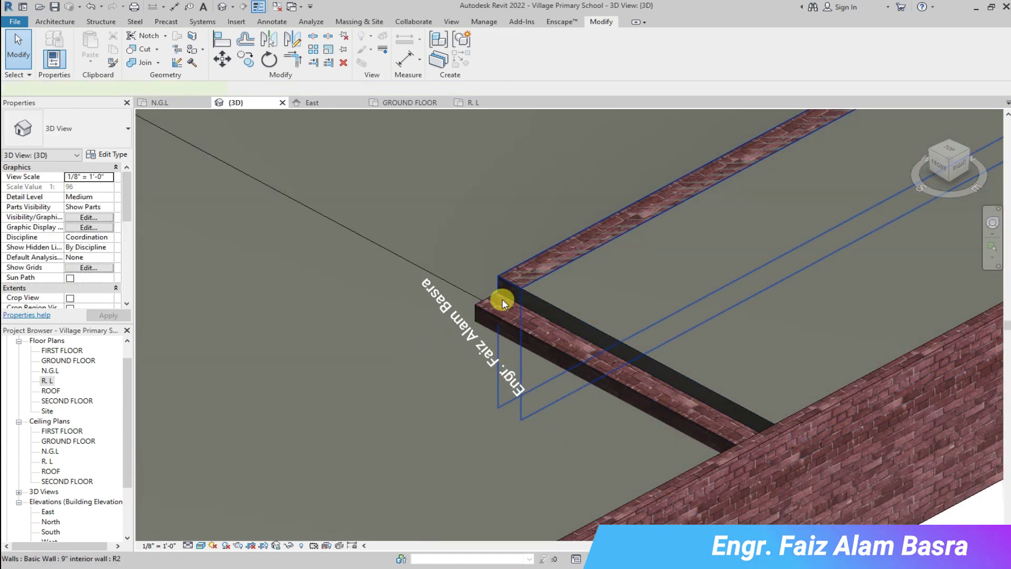
Set the corner 9" interior wall's top to GROUND FLOOR with a -1' 6" offset
left_click(502, 299)
left_click(108, 227)
left_click(86, 255)
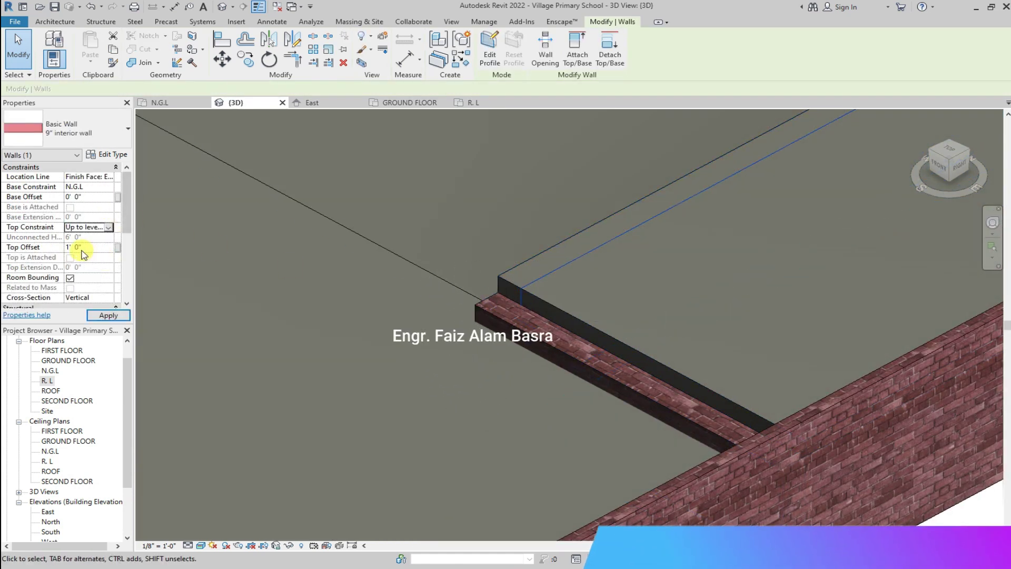
type("6")
left_click(107, 316)
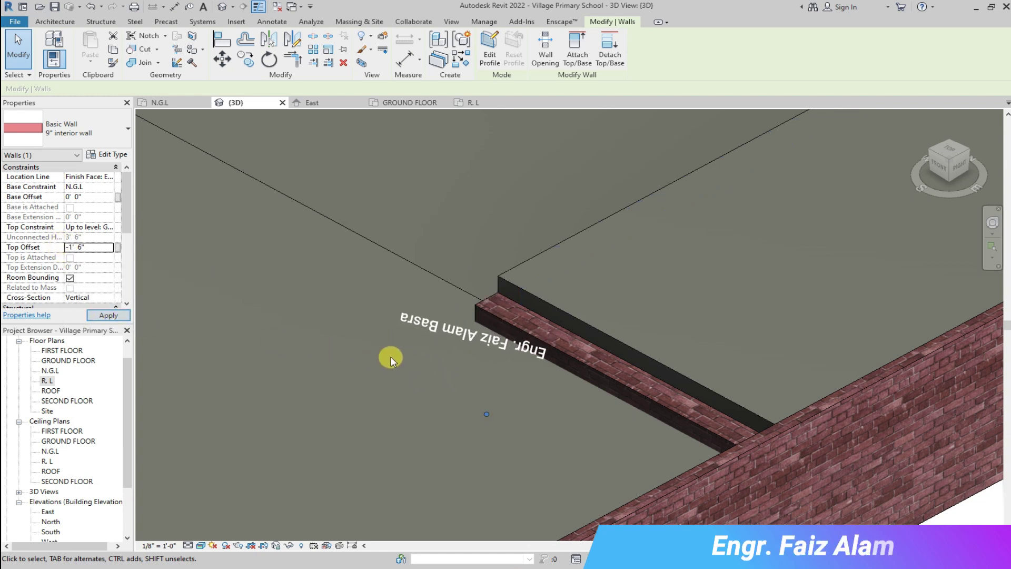
key("Escape")
Check the model in 3D, then in the N.G.L plan select the roadside wall segment
left_click(160, 102)
left_click(236, 103)
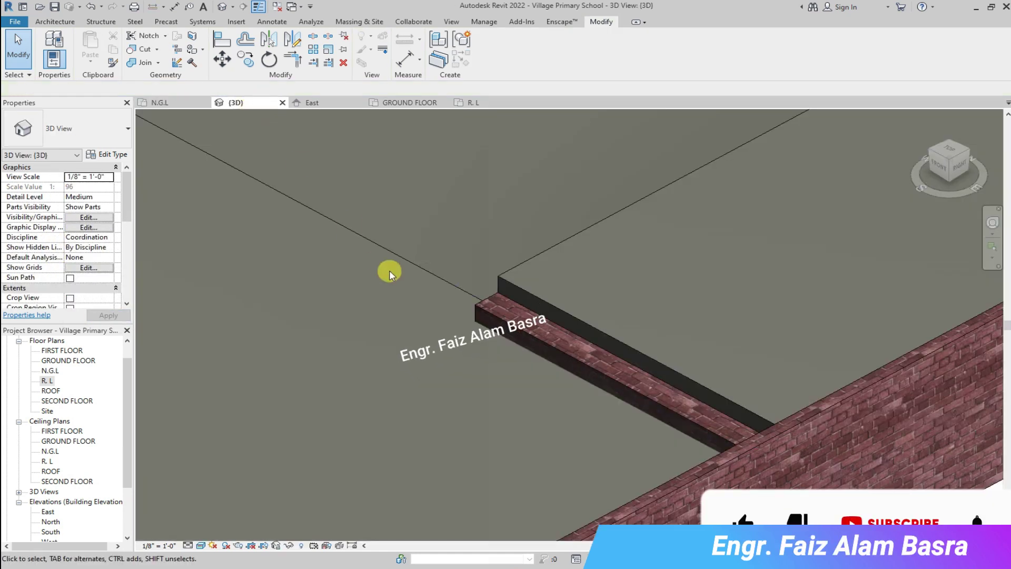
scroll(542, 310, "up", 5)
scroll(268, 185, "down", 2)
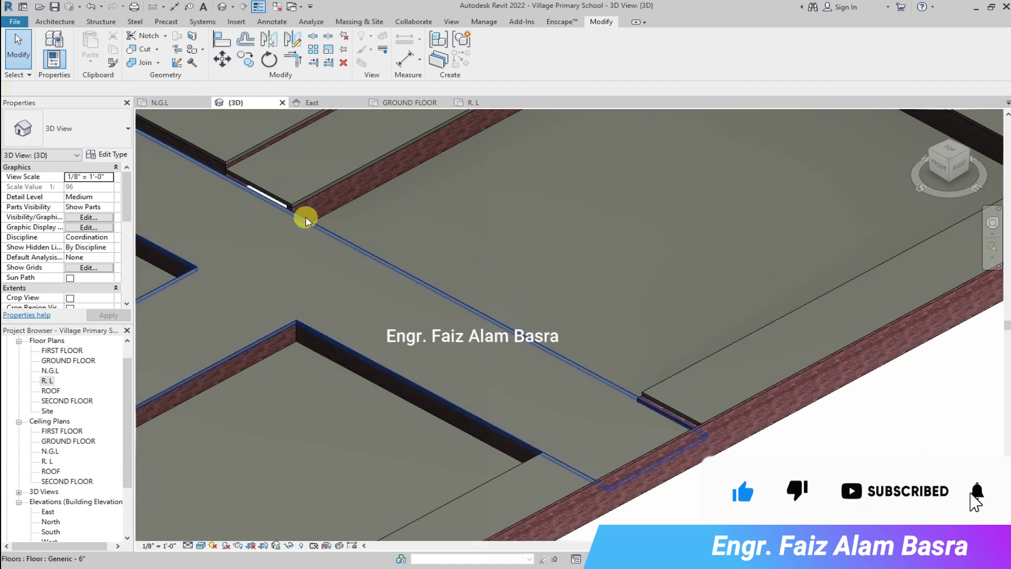
scroll(632, 400, "up", 2)
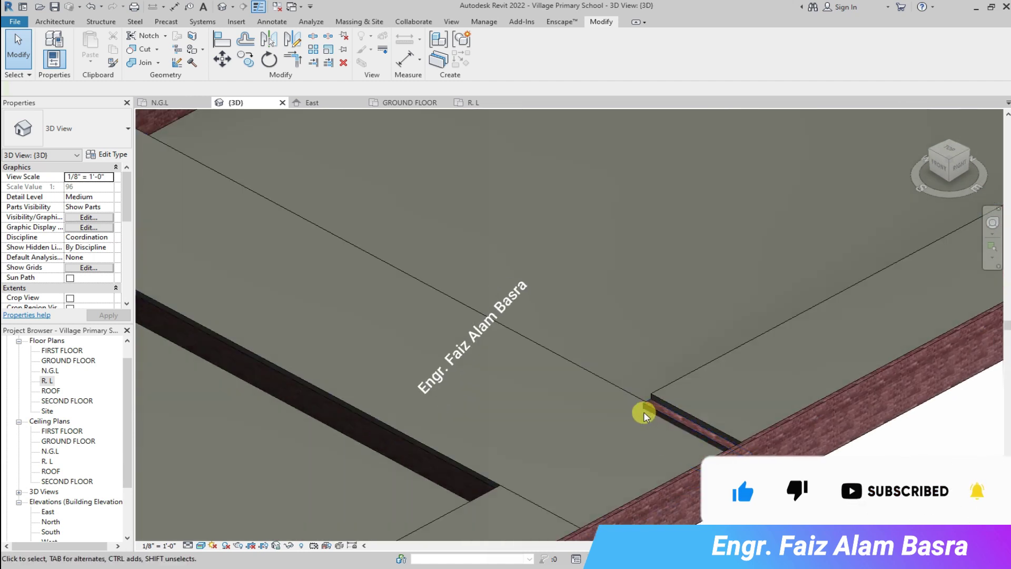
left_click(168, 103)
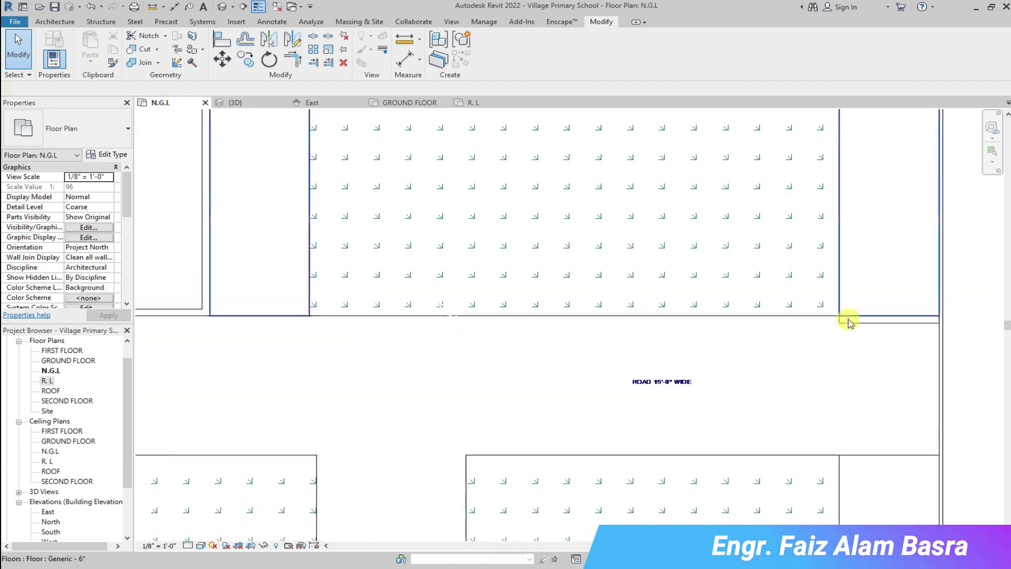
left_click(850, 319)
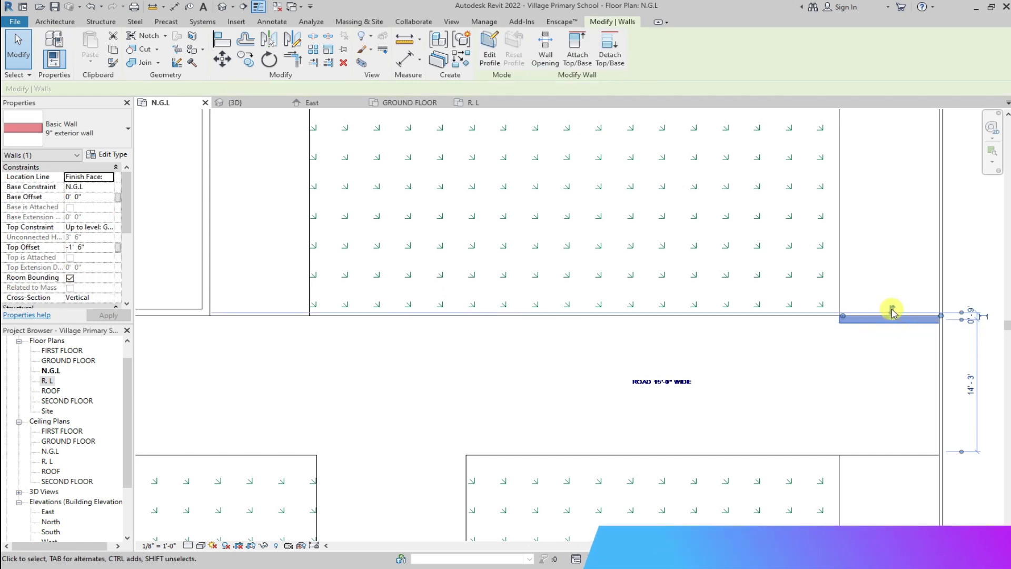
Look over the R. L and GROUND FLOOR plans, then return to the N.G.L plan
key("Escape")
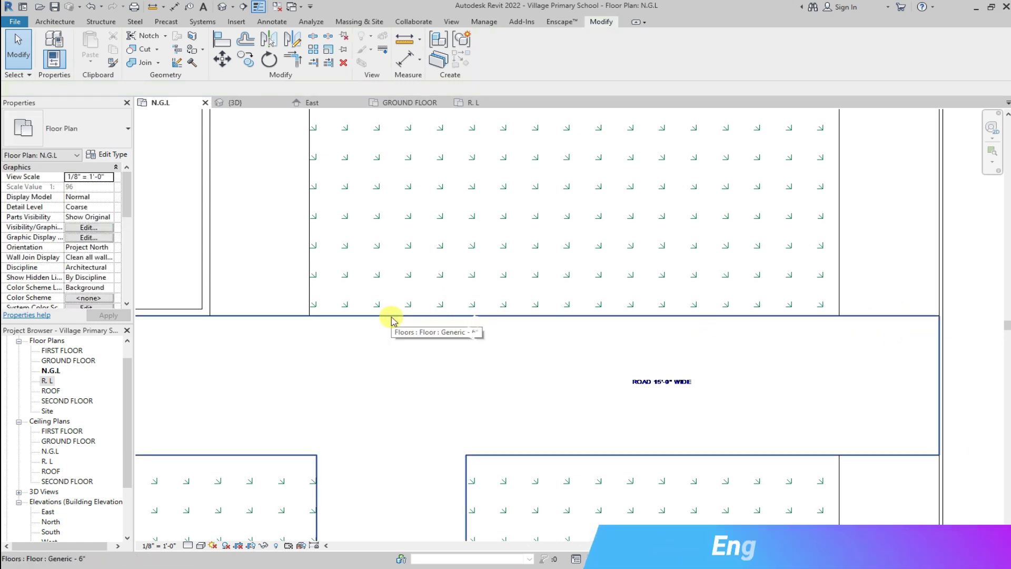
scroll(350, 298, "down", 2)
scroll(390, 217, "down", 2)
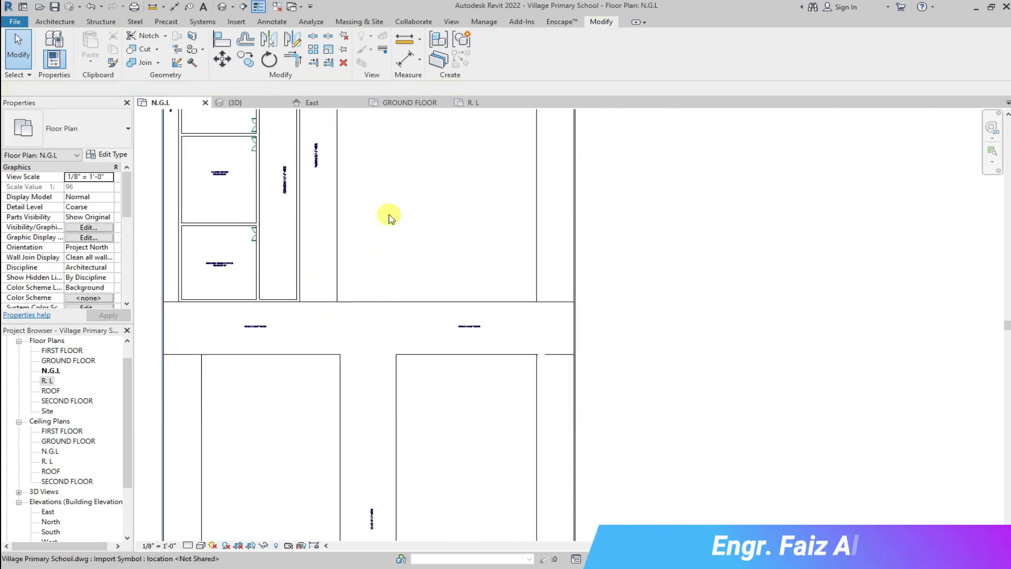
left_click(471, 104)
scroll(503, 417, "down", 2)
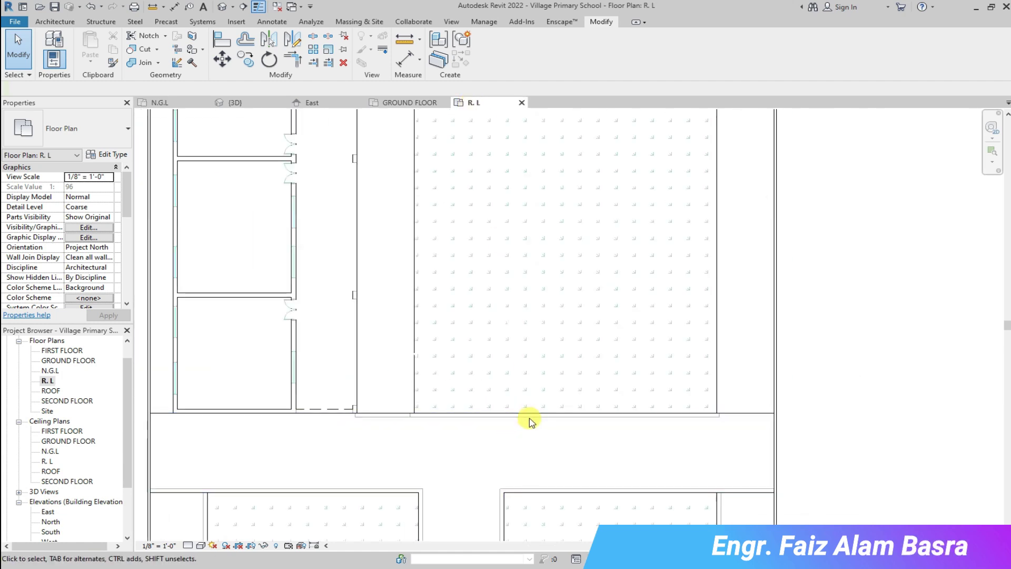
left_click(405, 104)
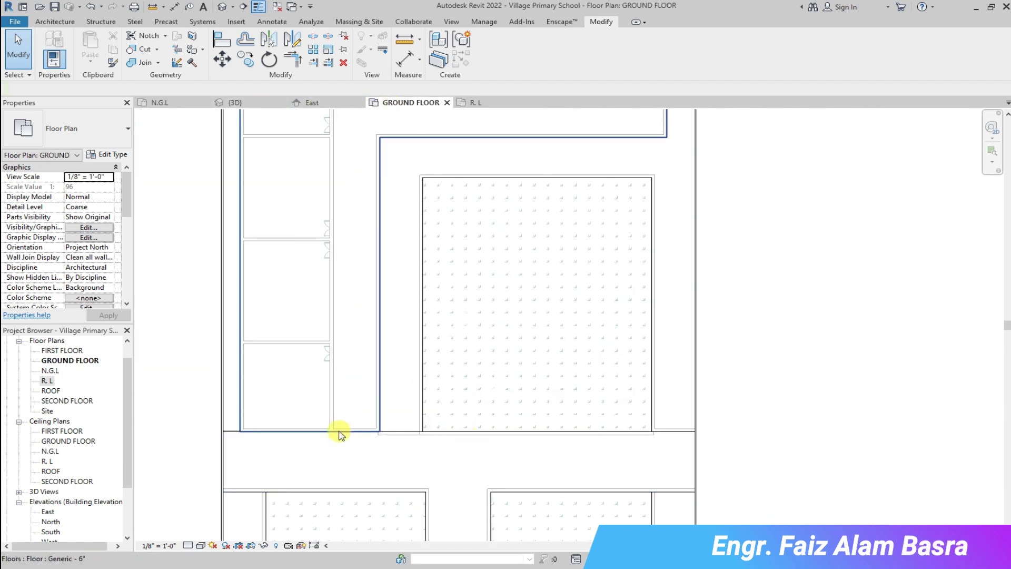
left_click(160, 103)
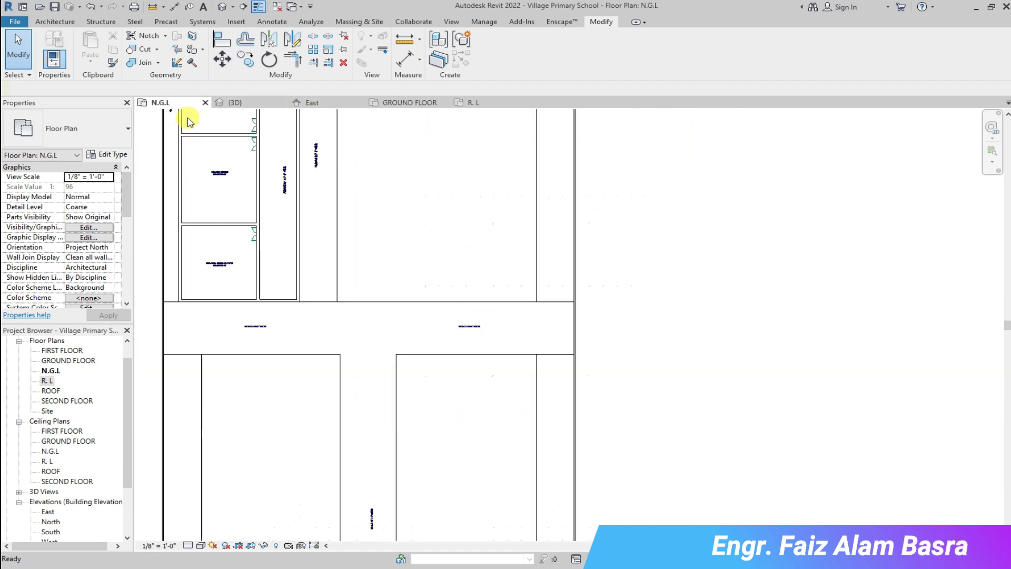
Raise the road-side 9" wall to GROUND FLOOR with a -1' 0" top offset and view it in 3D
left_click(381, 308)
scroll(369, 301, "up", 2)
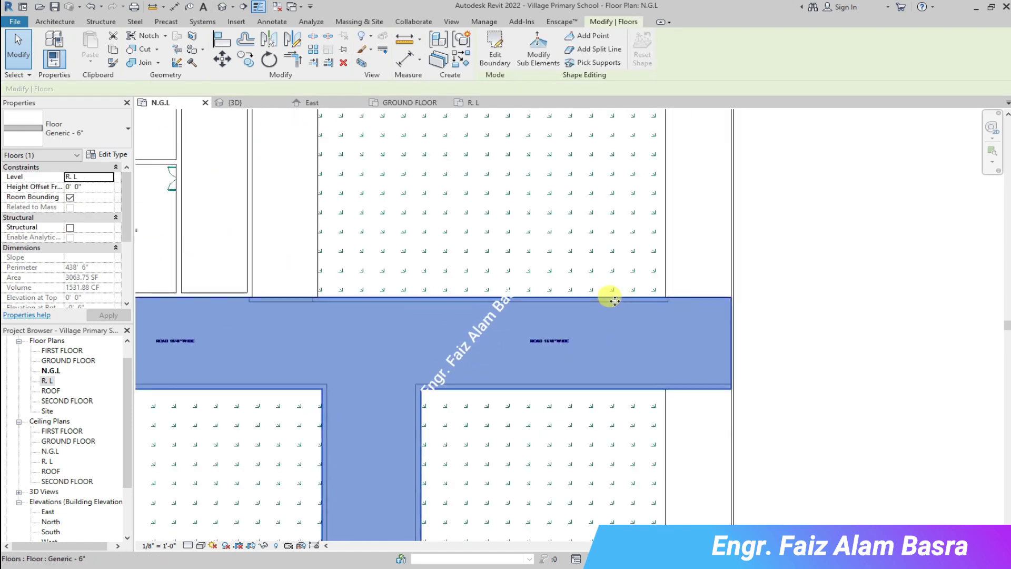
key("Escape")
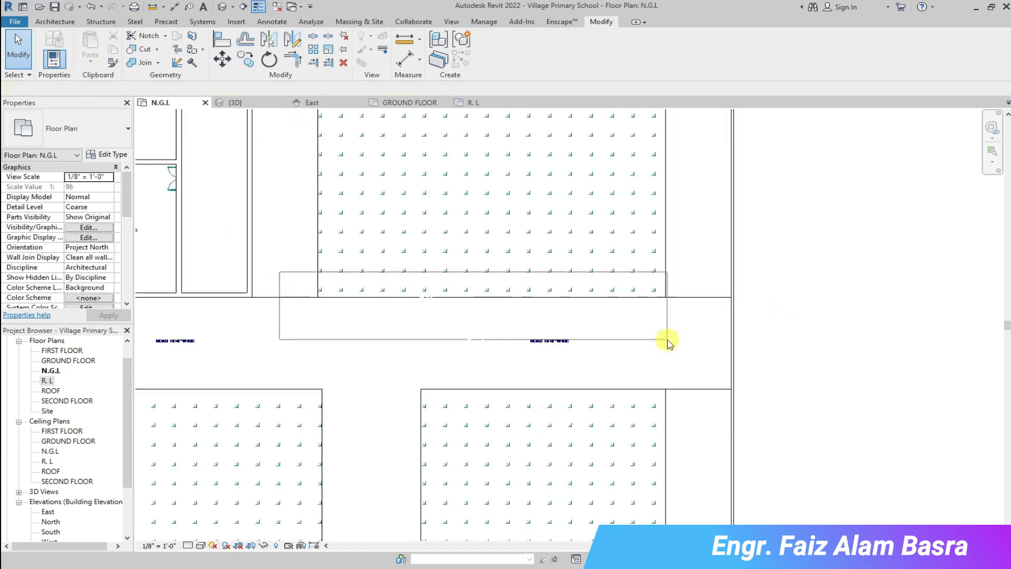
left_click_drag(279, 272, 683, 337)
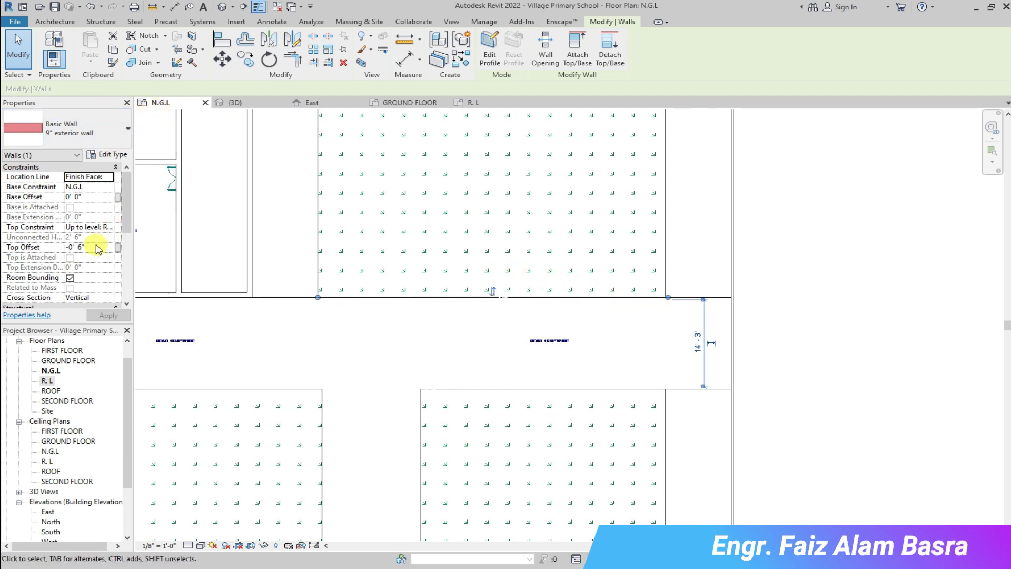
left_click(108, 232)
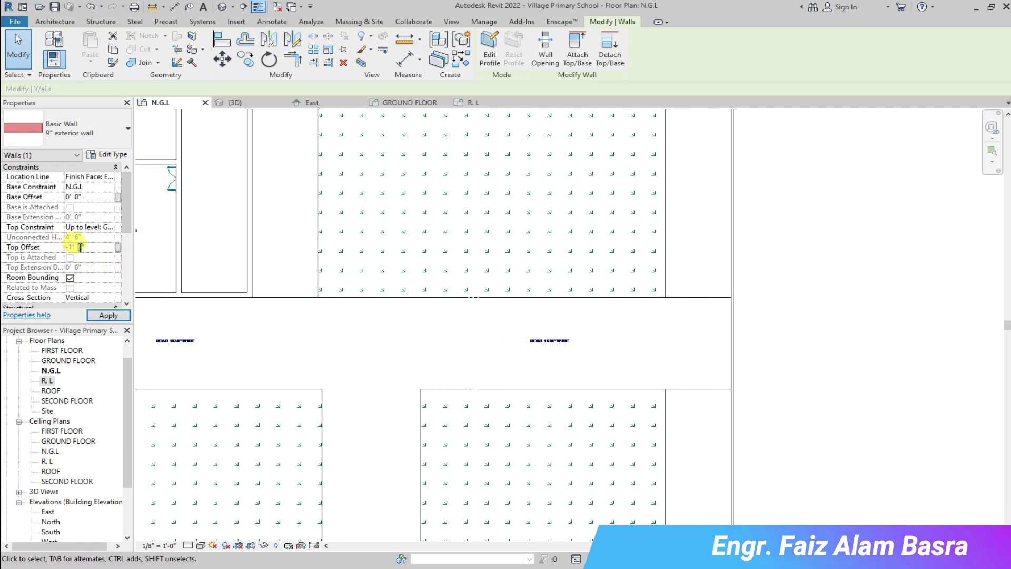
left_click(253, 105)
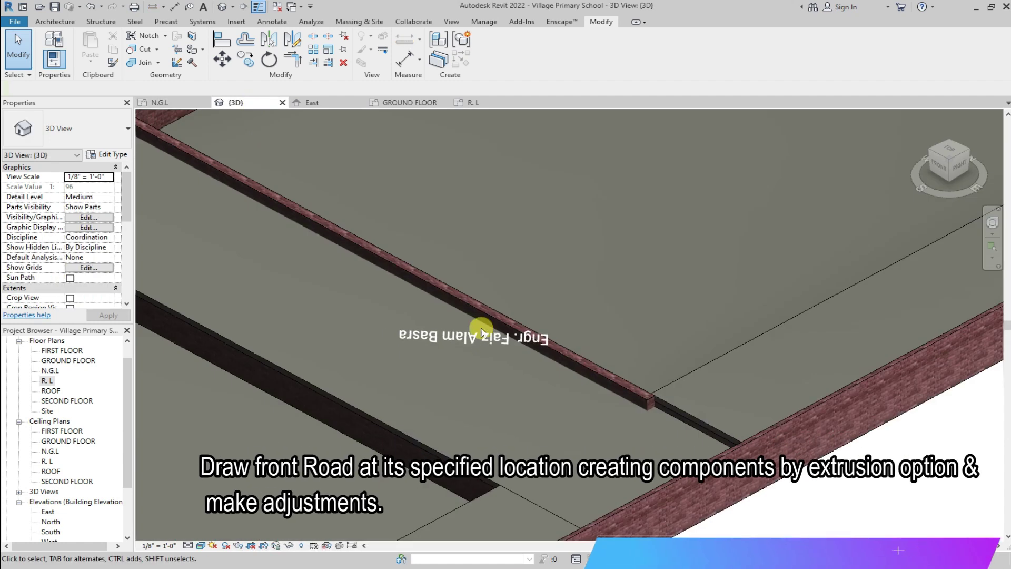
In N.G.L, move the road-side wall up so the road measures 15'-0" wide
scroll(377, 263, "down", 3)
scroll(234, 164, "up", 3)
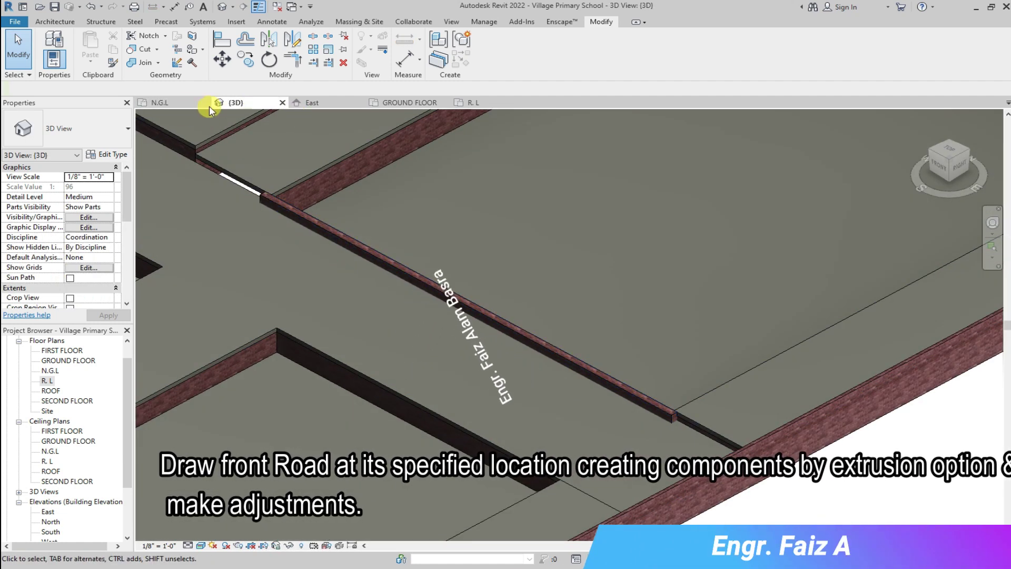
left_click(169, 103)
left_click(390, 298)
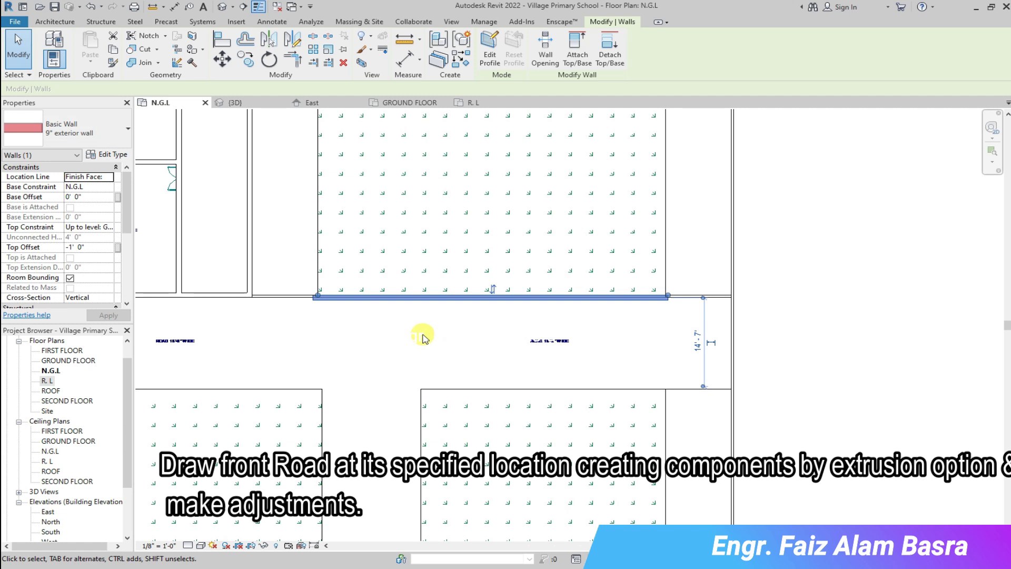
left_click(193, 131)
scroll(479, 303, "up", 2)
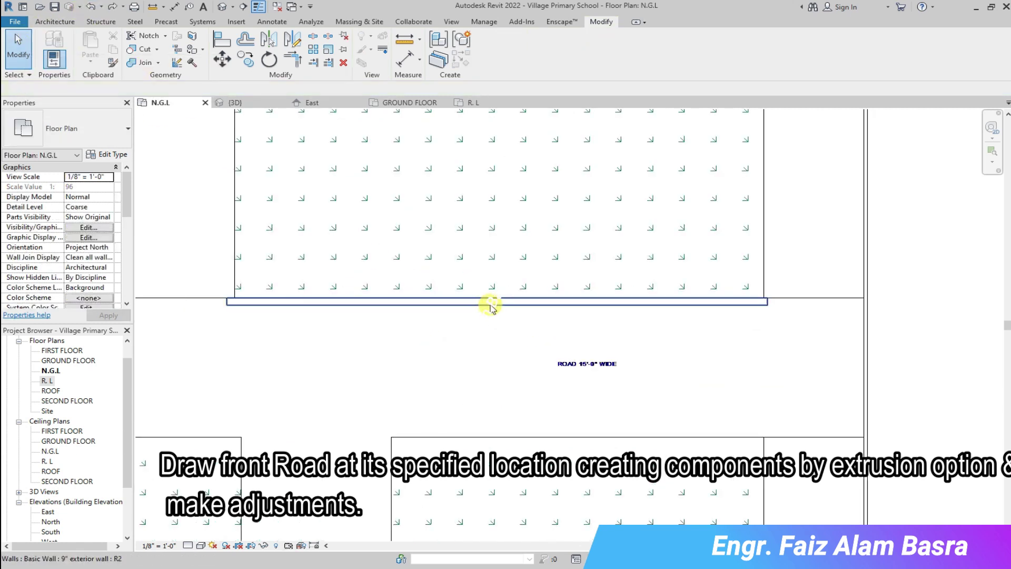
left_click_drag(492, 300, 501, 293)
scroll(280, 298, "up", 2)
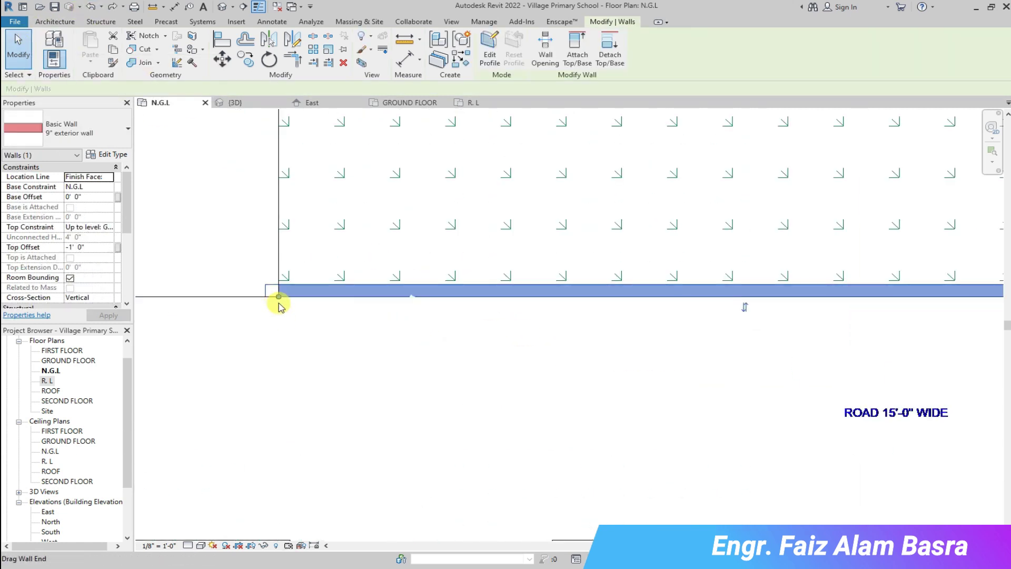
scroll(273, 287, "up", 2)
Reselect the road-side wall, cancel the accidental room-separation tool, and clear the selection
left_click(289, 332)
left_click(267, 287)
scroll(263, 304, "down", 1)
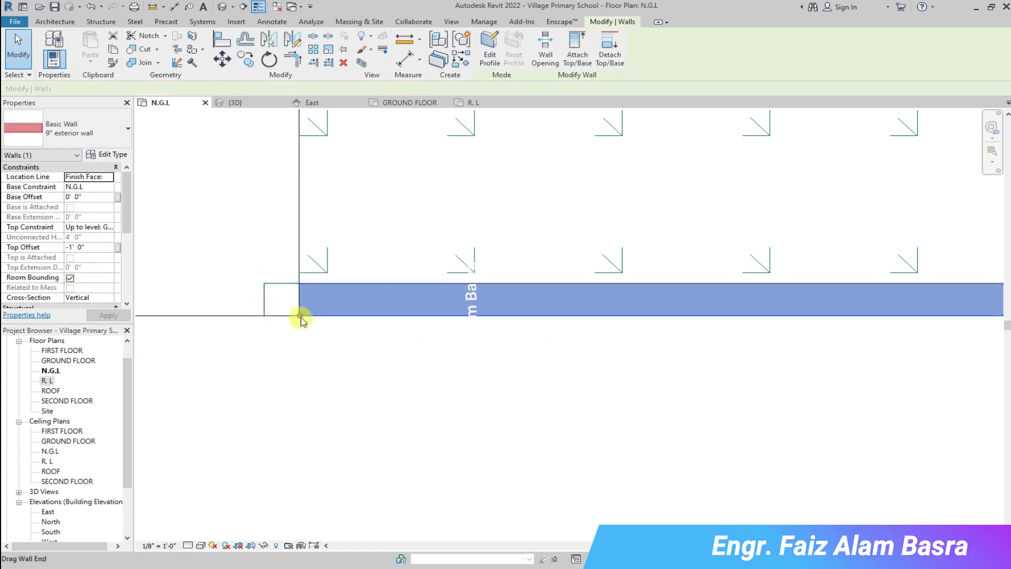
scroll(226, 294, "down", 2)
scroll(230, 294, "down", 2)
scroll(969, 310, "up", 2)
scroll(971, 309, "up", 2)
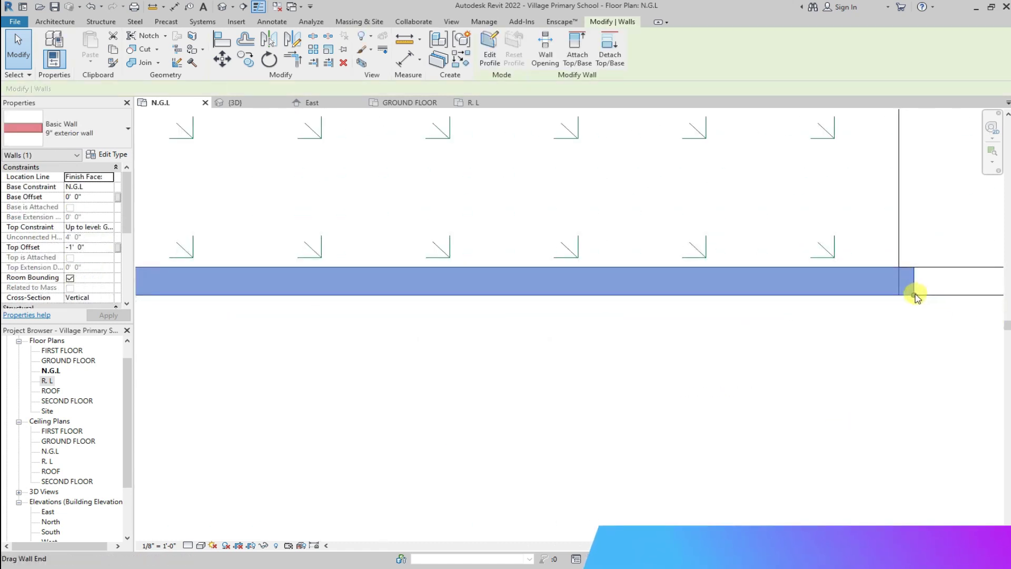
left_click(902, 288)
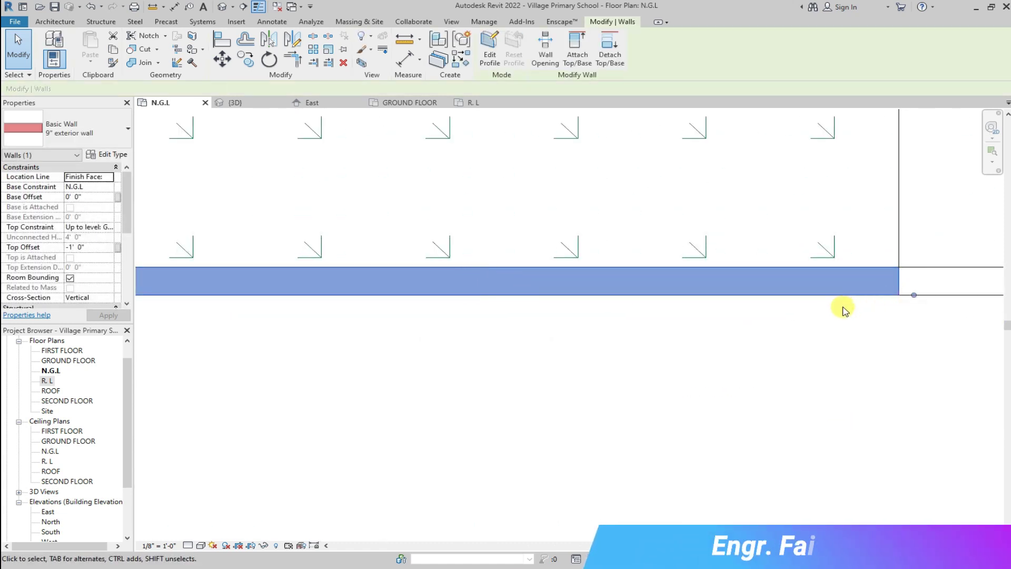
scroll(806, 334, "down", 3)
scroll(131, 328, "up", 2)
scroll(180, 331, "up", 3)
key("r")
key("s")
key("Escape")
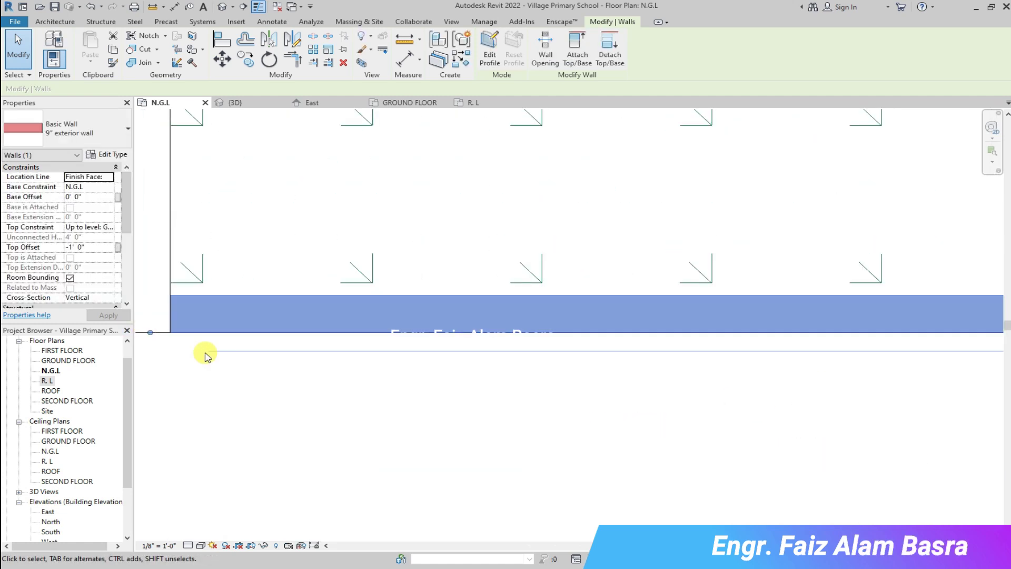
key("Escape")
Check the moved wall in 3D, then select the short roadside wall back in N.G.L
scroll(181, 286, "down", 3)
key("ctrl+Tab")
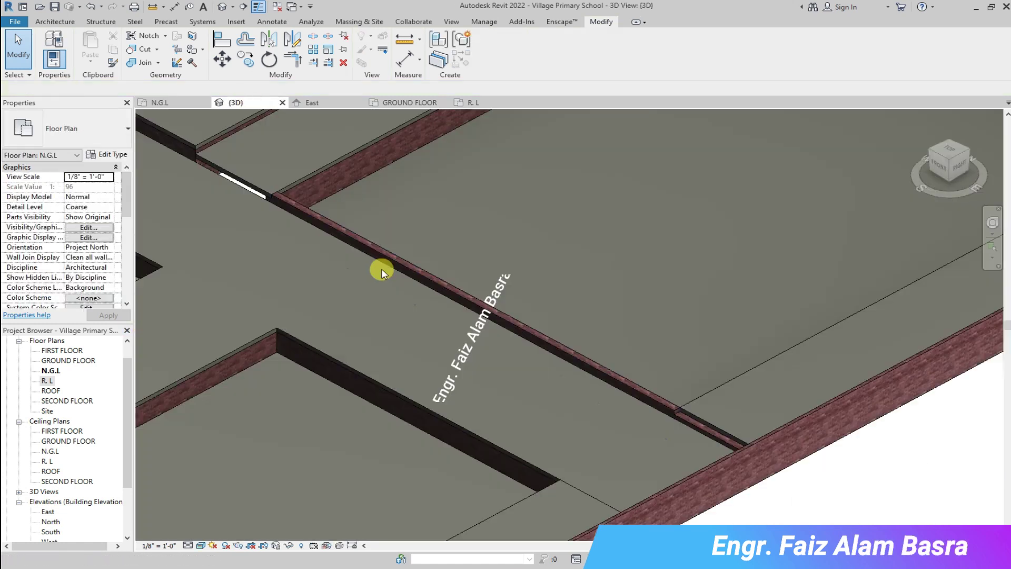
scroll(684, 446, "up", 3)
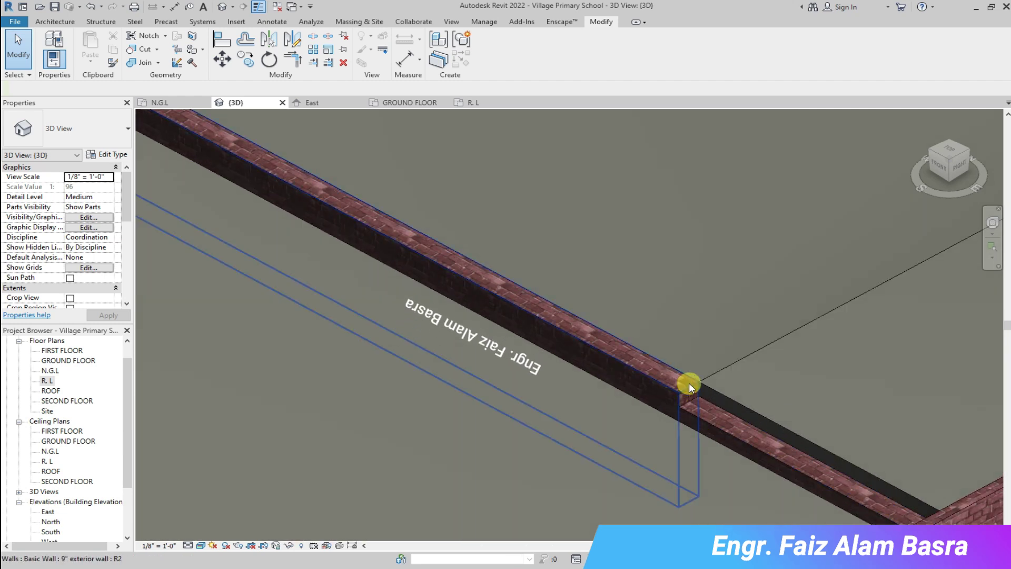
scroll(722, 413, "down", 2)
scroll(662, 394, "down", 2)
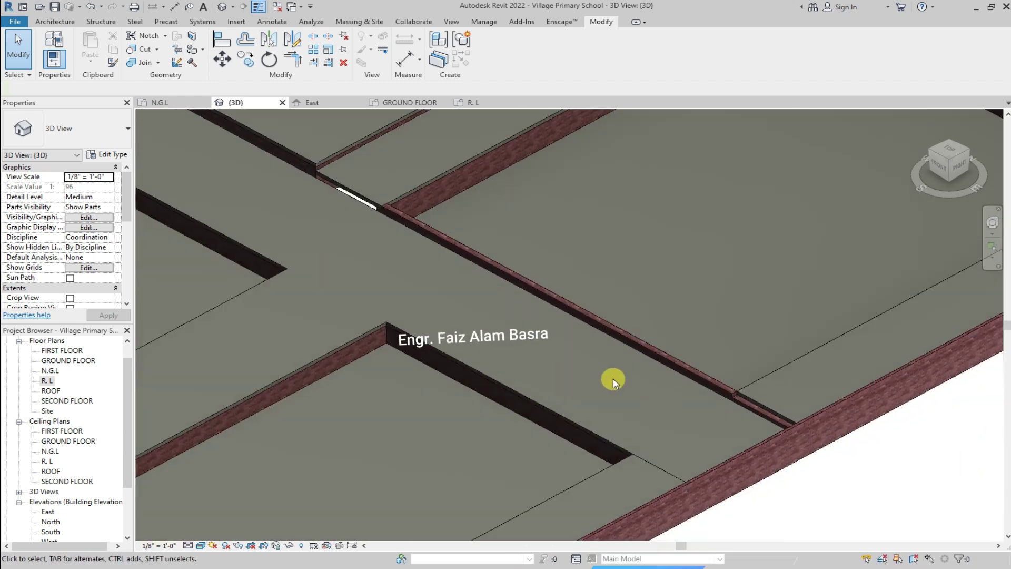
scroll(372, 200, "up", 2)
scroll(372, 200, "down", 2)
key("ctrl+Tab")
scroll(757, 314, "down", 4)
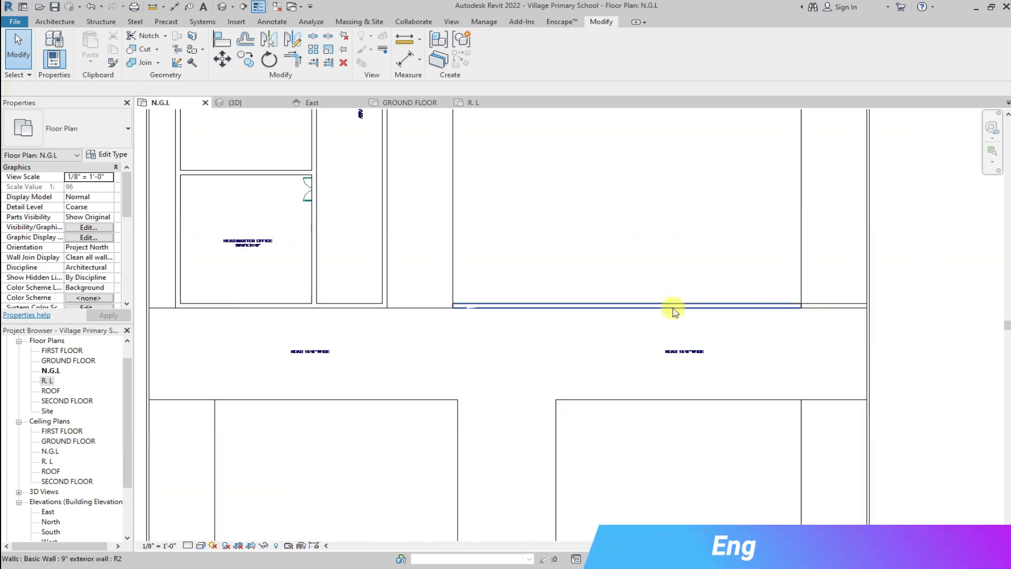
left_click(416, 310)
Pull the short roadside wall's end 10'-0" to the left and check it in 3D
scroll(413, 305, "up", 2)
scroll(477, 316, "up", 3)
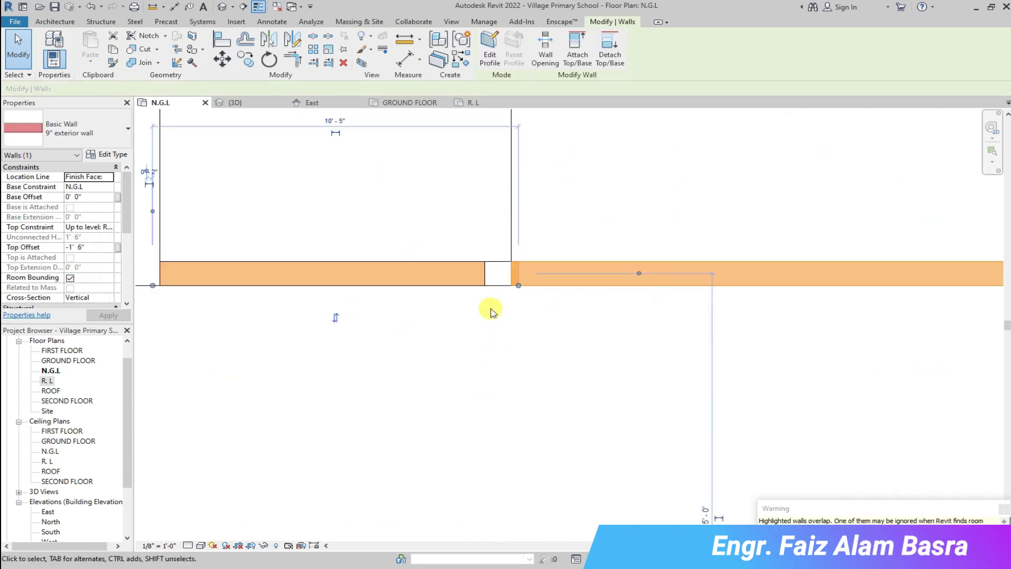
left_click_drag(518, 288, 497, 285)
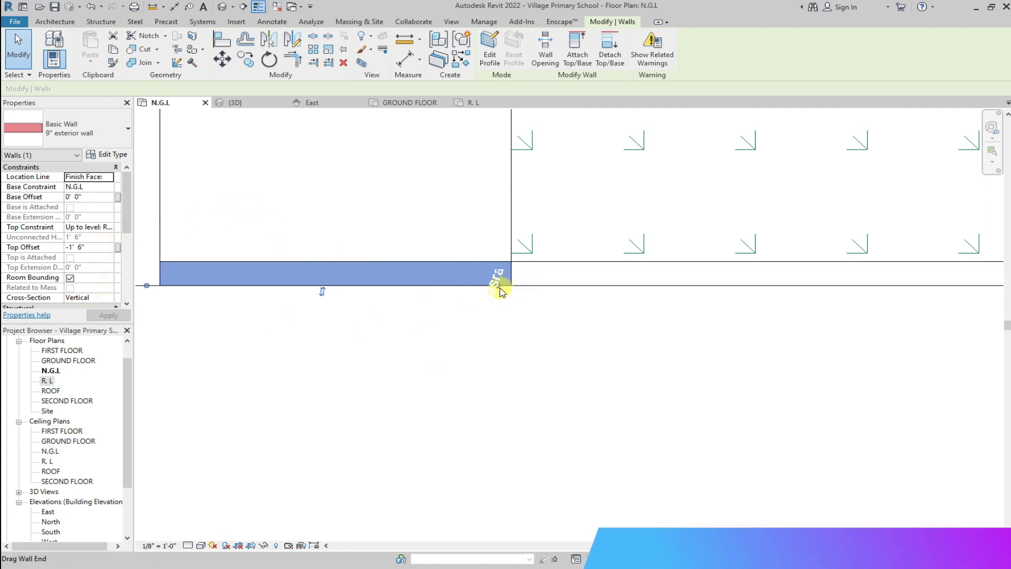
left_click(401, 328)
left_click(252, 104)
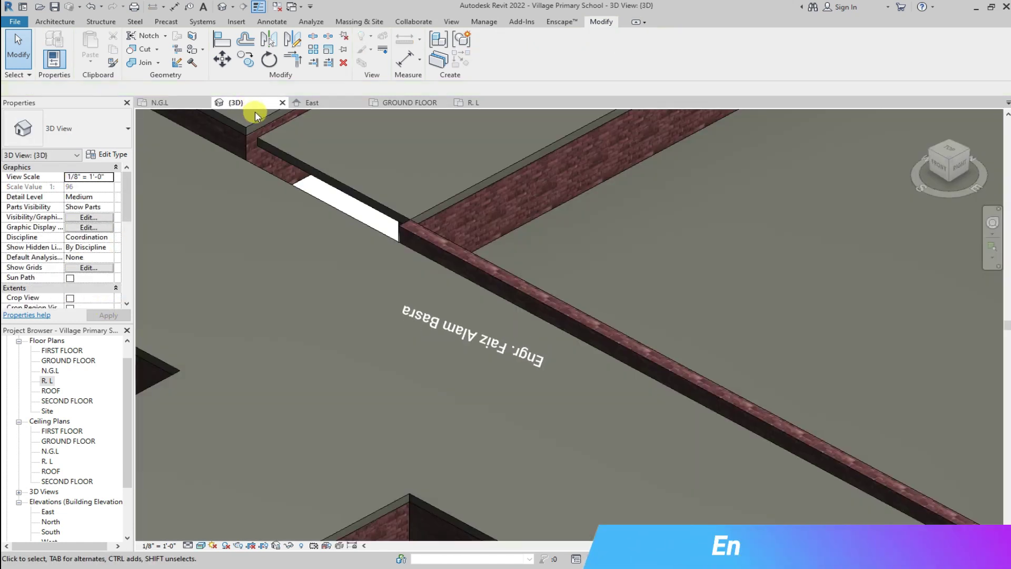
left_click(161, 103)
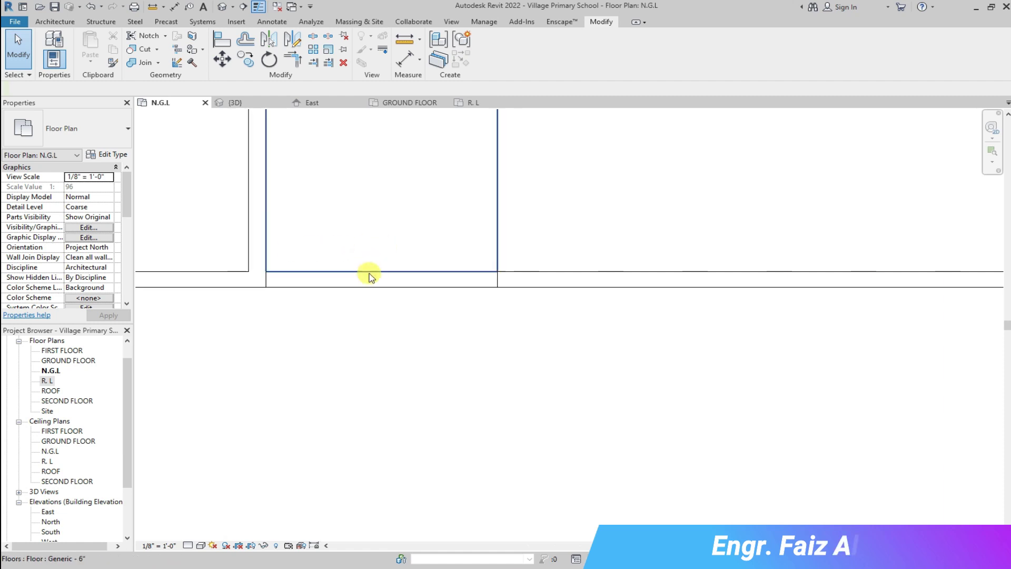
Give the lower wall segment a new top constraint level and review the brick walls in 3D
left_click(338, 279)
left_click(107, 231)
left_click(129, 260)
left_click(220, 328)
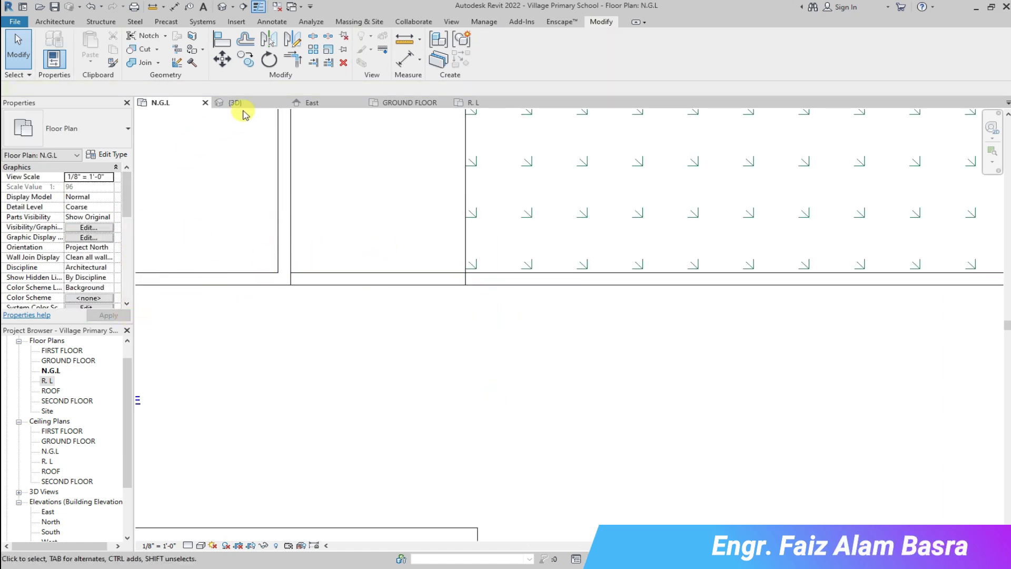
left_click(234, 103)
scroll(316, 174, "up", 3)
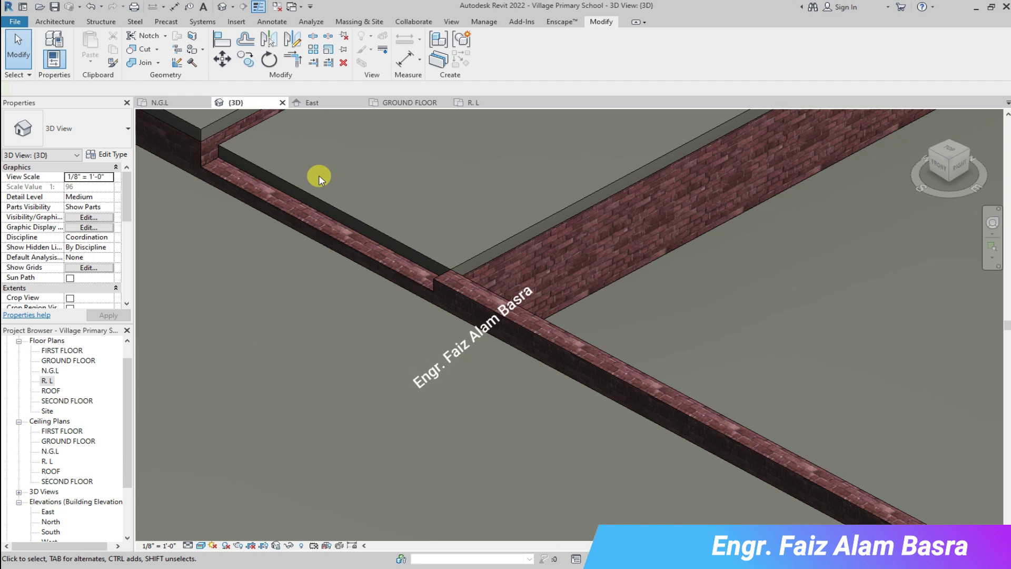
scroll(337, 216, "up", 3)
scroll(466, 253, "up", 1)
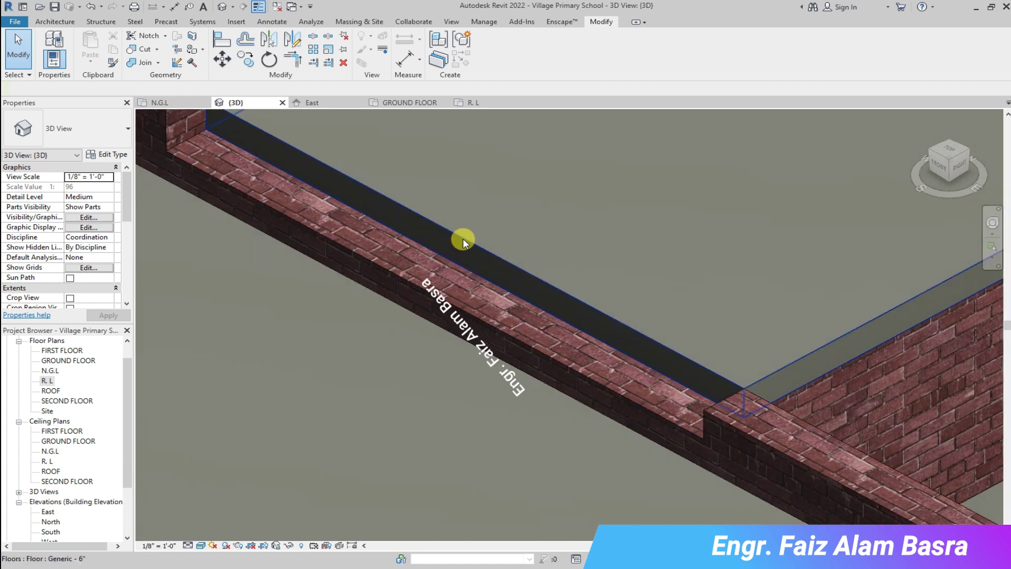
Select the floor slab and start editing its boundary in the R.L plan
left_click(463, 240)
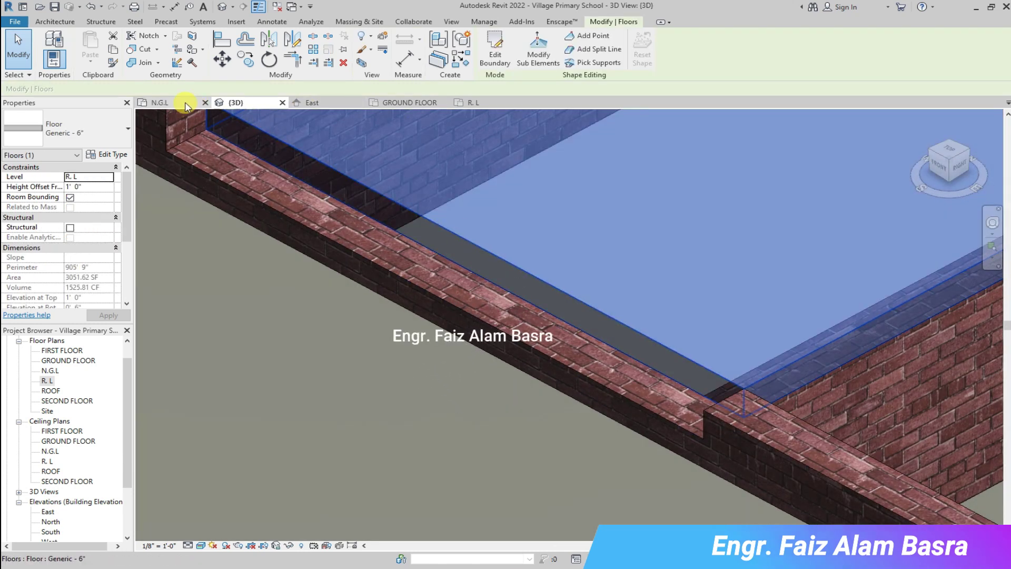
left_click(476, 108)
scroll(560, 210, "up", 2)
scroll(514, 309, "up", 2)
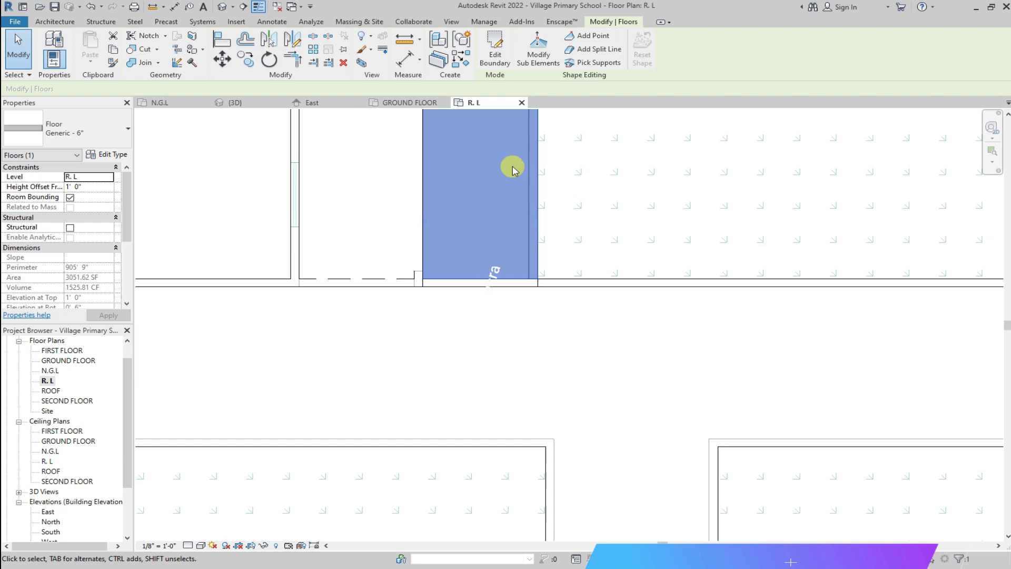
left_click(496, 54)
Drag the slab's bottom boundary line down to the outer wall and finish the sketch
scroll(488, 280, "up", 2)
left_click(488, 290)
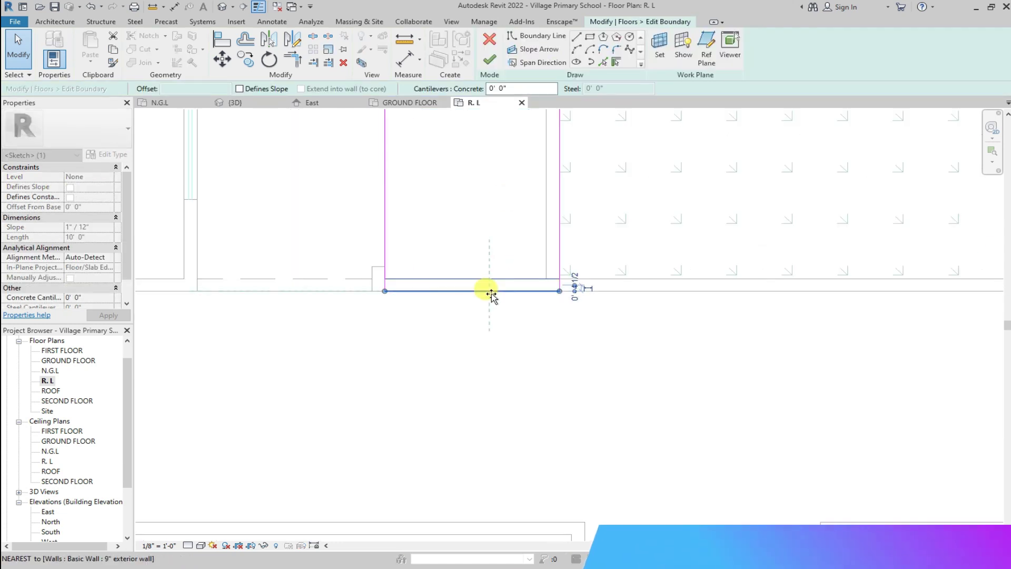
scroll(316, 266, "down", 3)
scroll(542, 261, "up", 1)
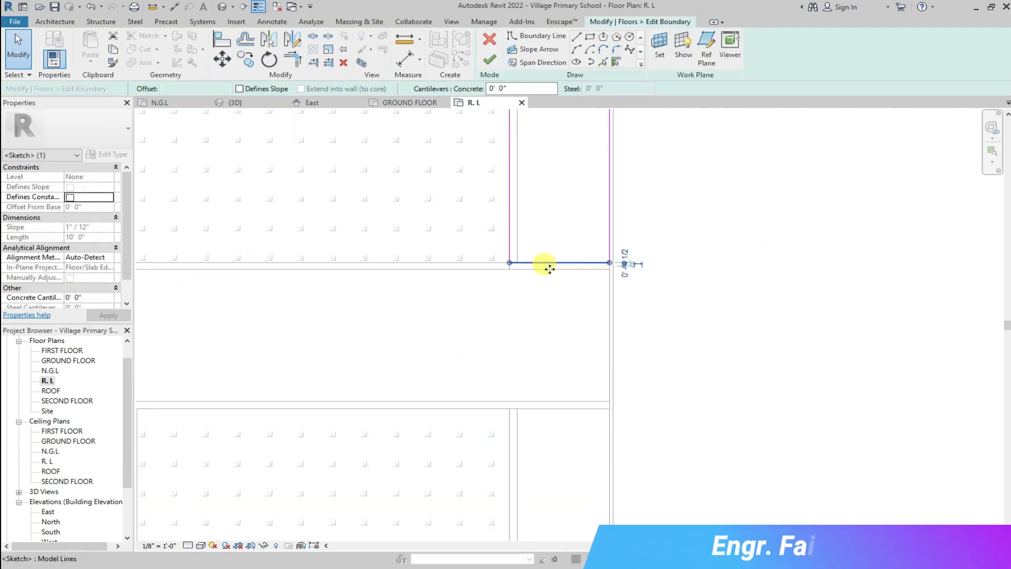
left_click_drag(550, 273, 552, 279)
scroll(857, 300, "down", 1)
scroll(857, 301, "down", 2)
left_click(491, 62)
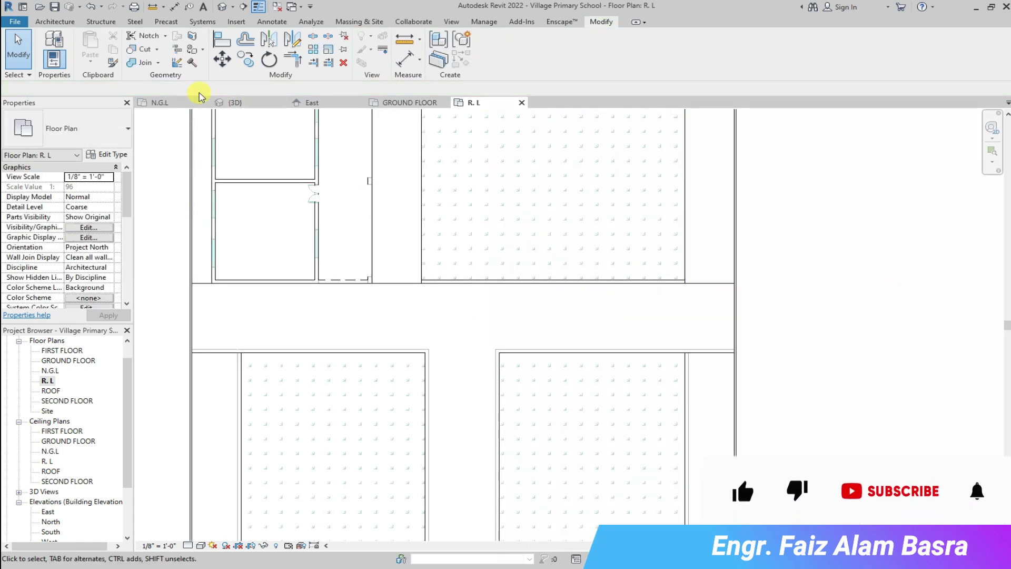
Zoom around the slab and brick walls in the 3D view
left_click(235, 102)
scroll(395, 274, "down", 2)
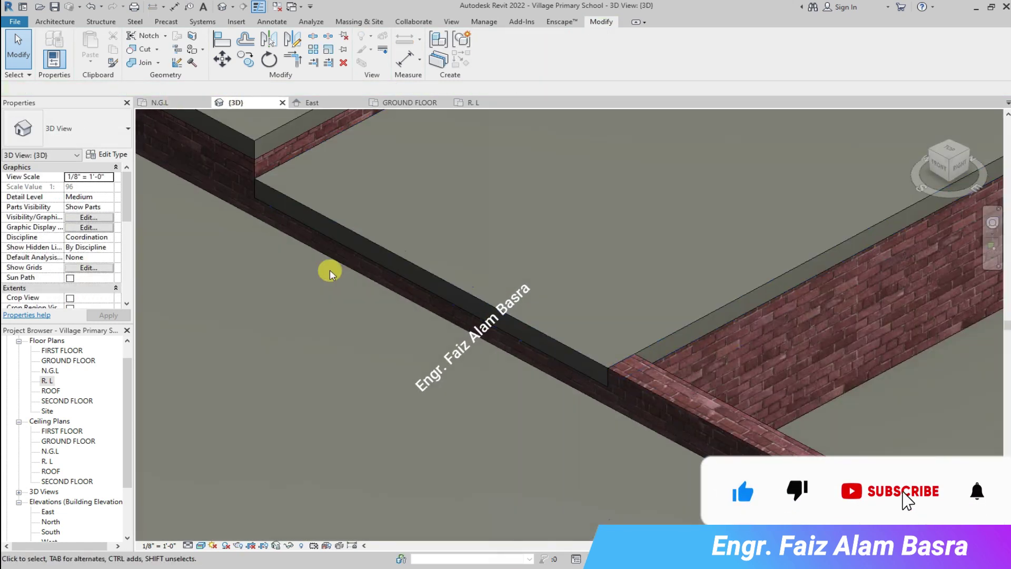
scroll(564, 303, "up", 2)
scroll(554, 291, "down", 2)
scroll(493, 306, "down", 3)
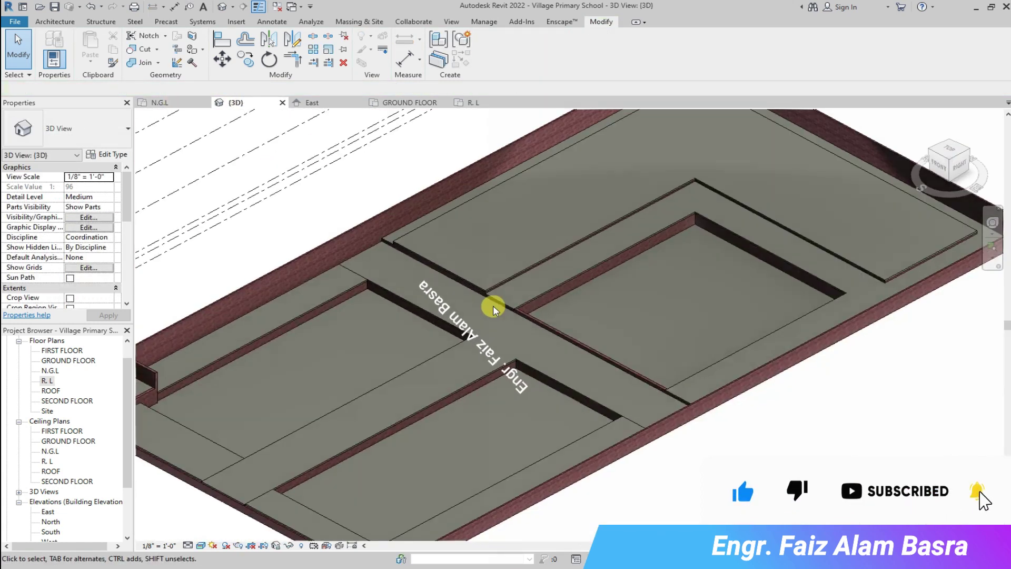
scroll(665, 224, "down", 2)
scroll(359, 366, "up", 2)
scroll(295, 378, "up", 1)
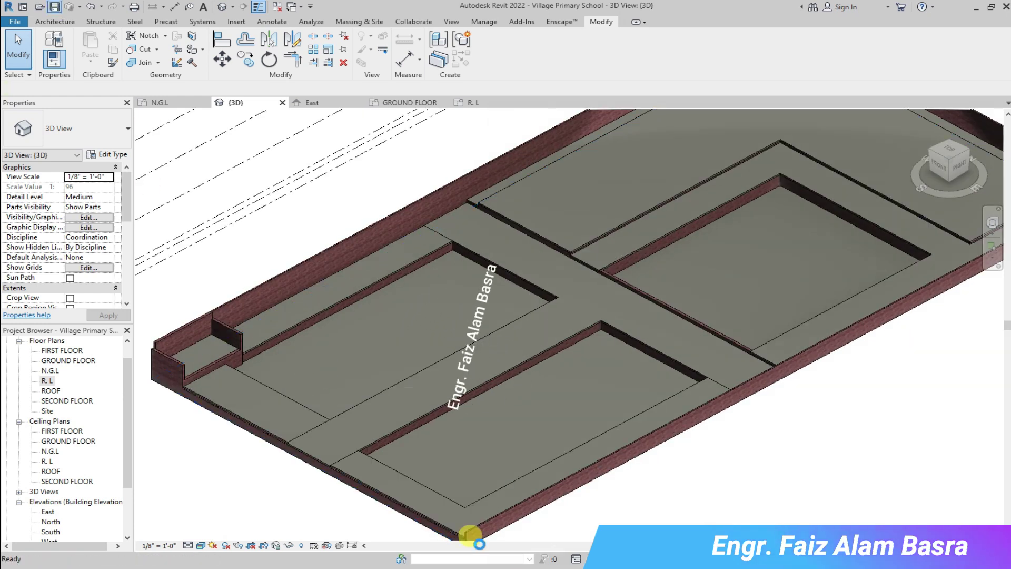
scroll(426, 358, "down", 1)
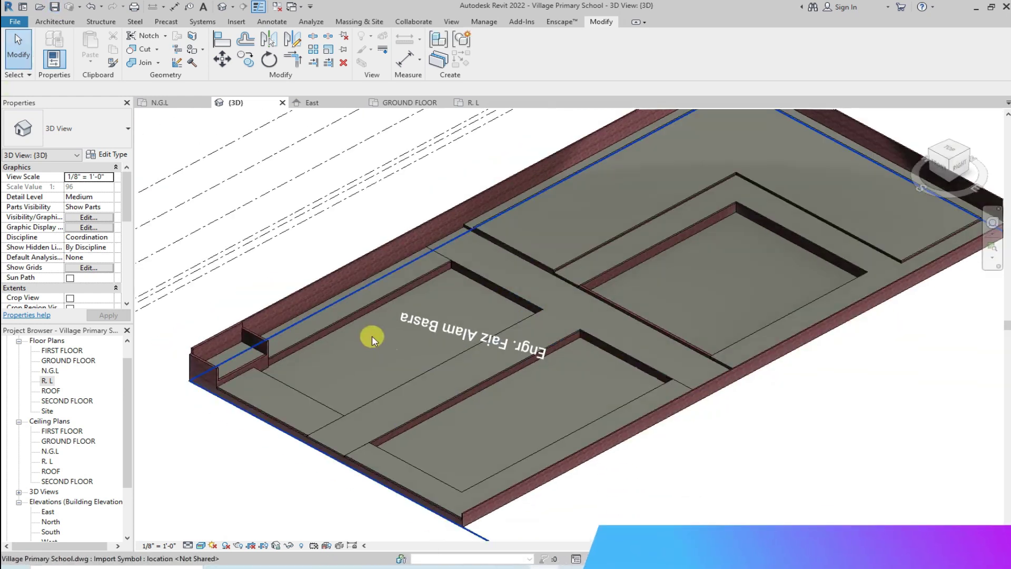
scroll(419, 315, "down", 2)
scroll(413, 267, "down", 1)
scroll(418, 261, "down", 1)
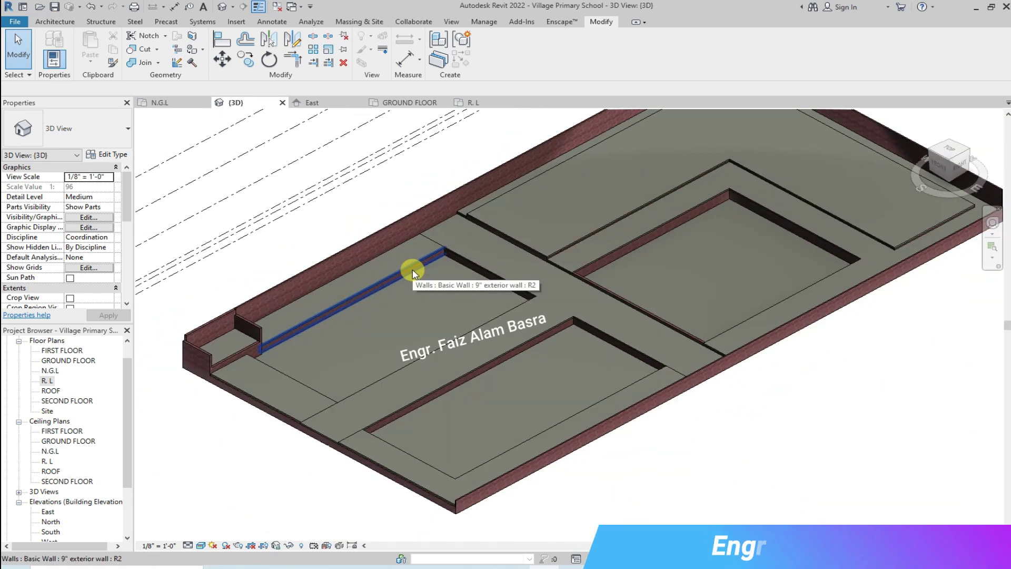
scroll(444, 254, "down", 1)
scroll(443, 255, "up", 2)
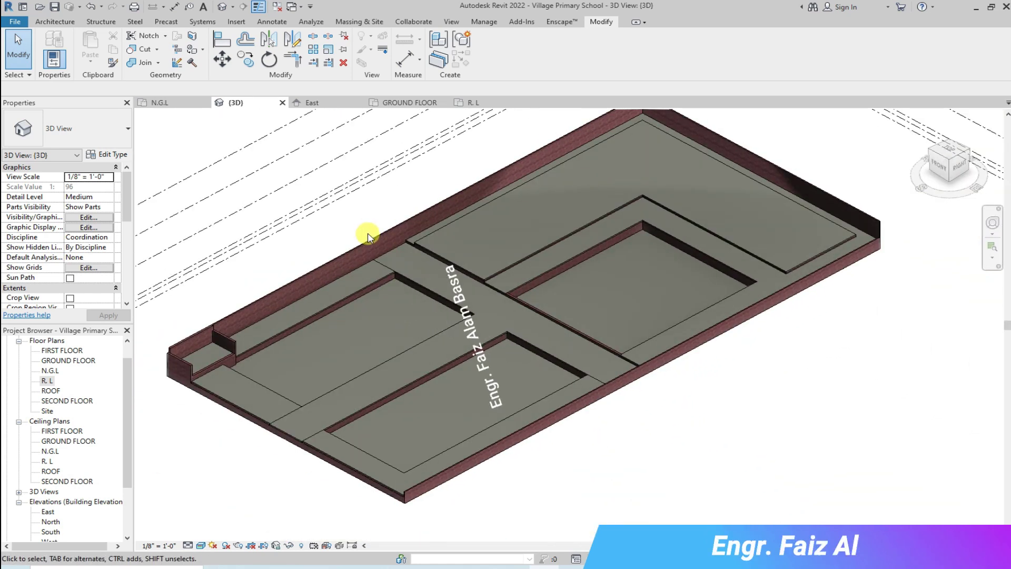
scroll(517, 162, "up", 1)
scroll(400, 197, "up", 1)
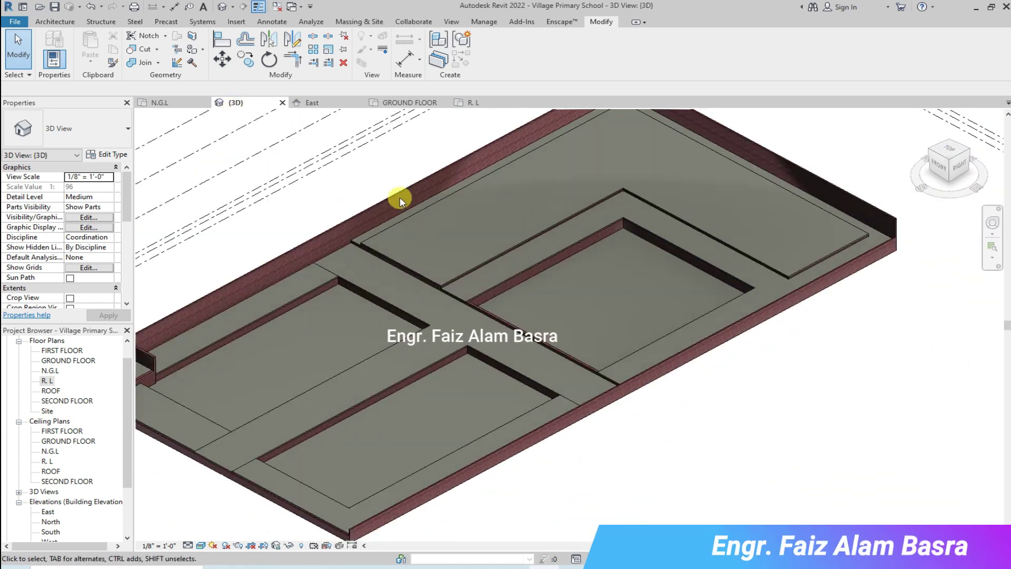
Inspect the left and back-right walls, then bring up the Paint tool's Material Browser
left_click(400, 197)
left_click(756, 144)
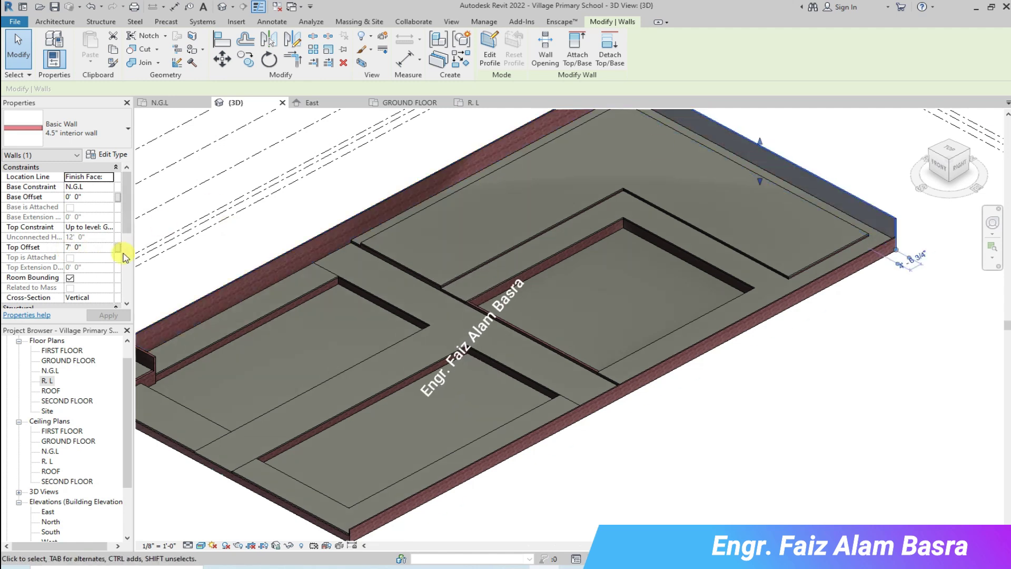
left_click(243, 235)
scroll(441, 277, "up", 2)
scroll(359, 217, "up", 2)
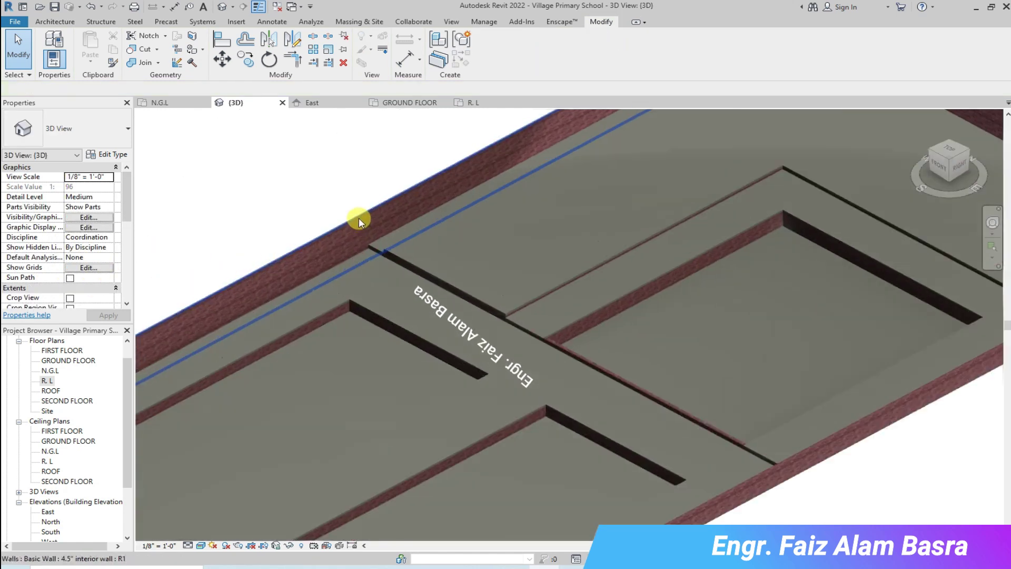
scroll(371, 217, "up", 2)
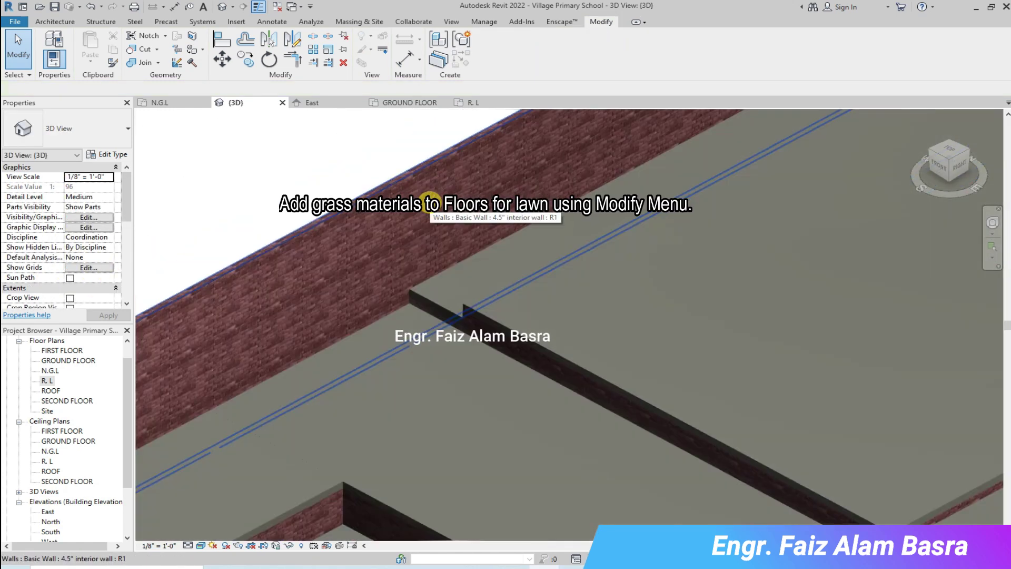
left_click(191, 49)
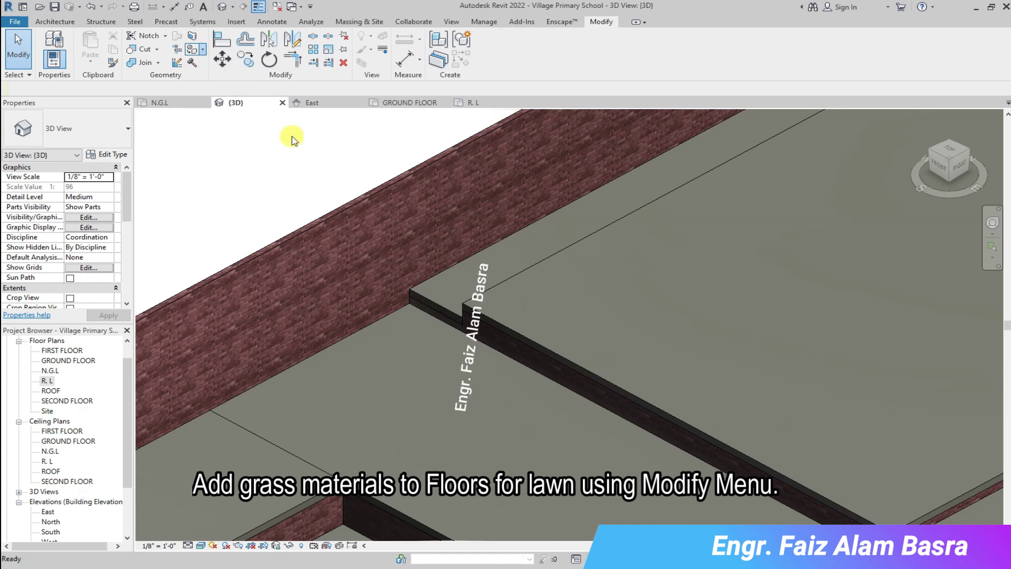
scroll(464, 369, "down", 5)
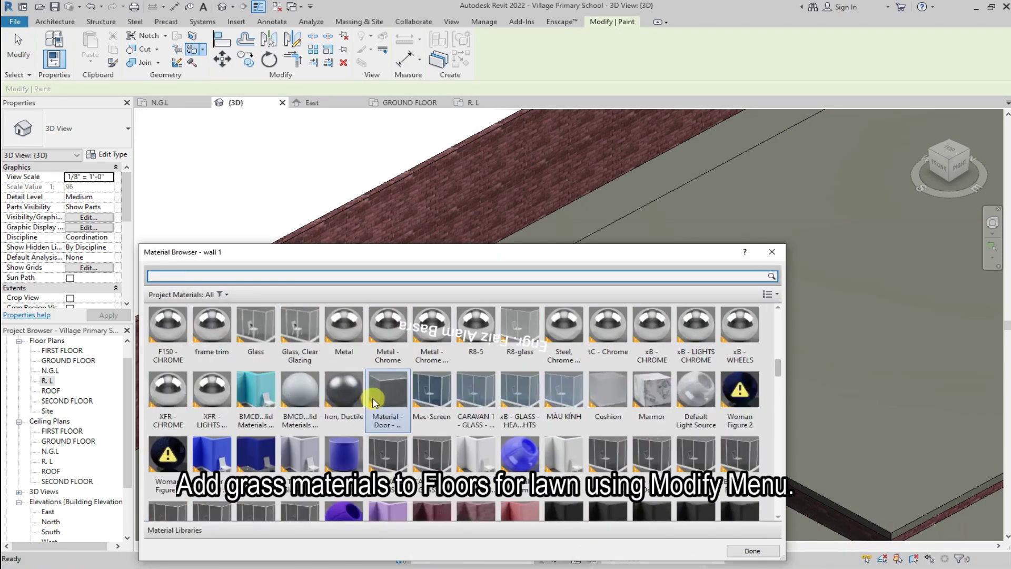
Find 'wal' in the Material Browser, paint the brick wall faces with wall 1, then end painting
scroll(475, 376, "down", 3)
type("wa")
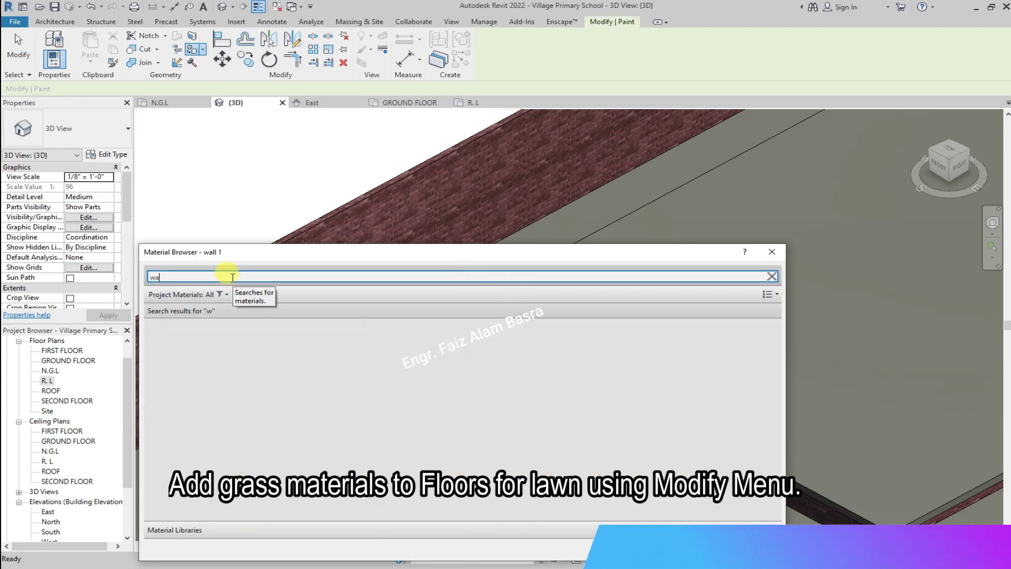
type("ll")
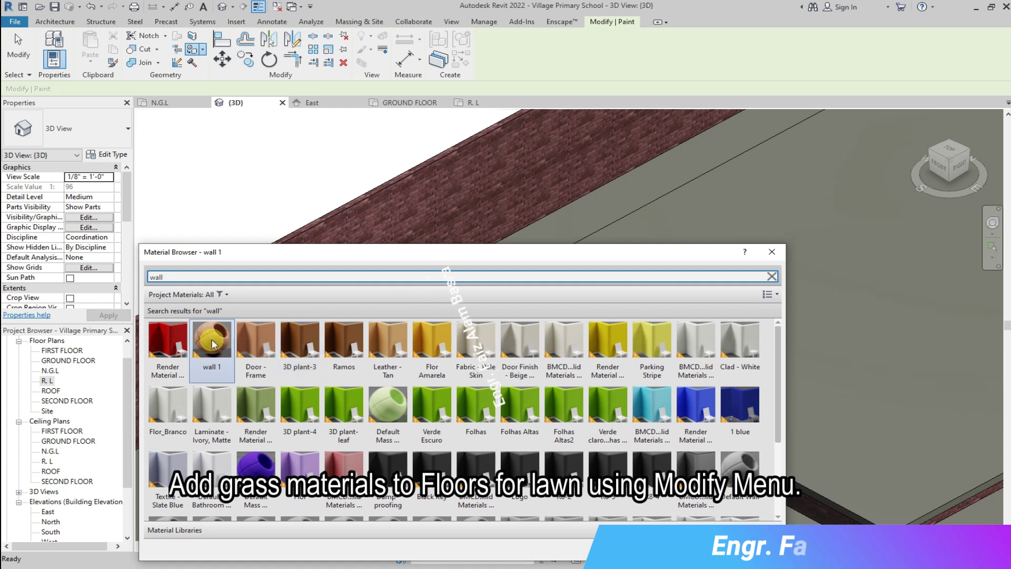
left_click(426, 210)
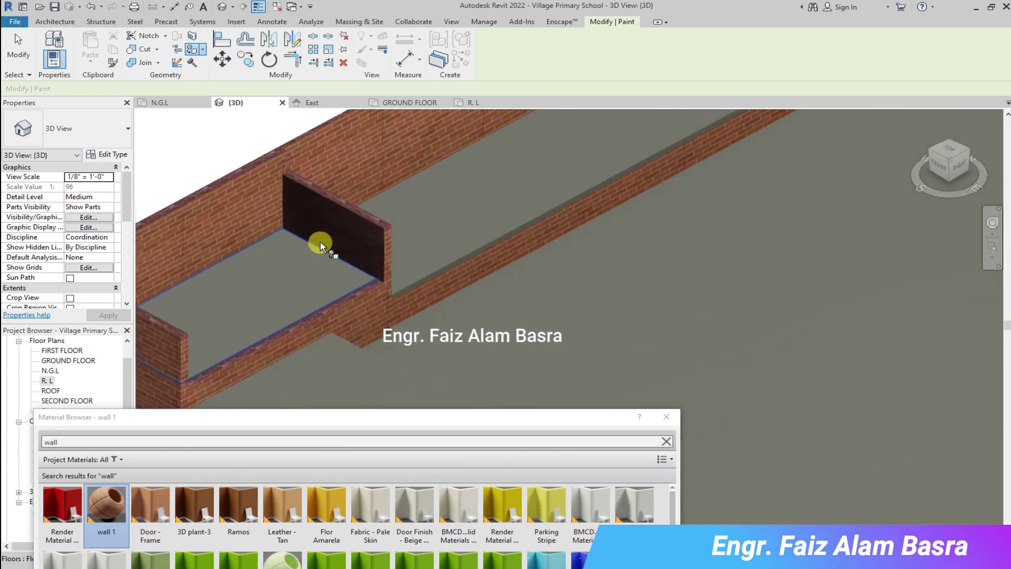
scroll(359, 226, "down", 3)
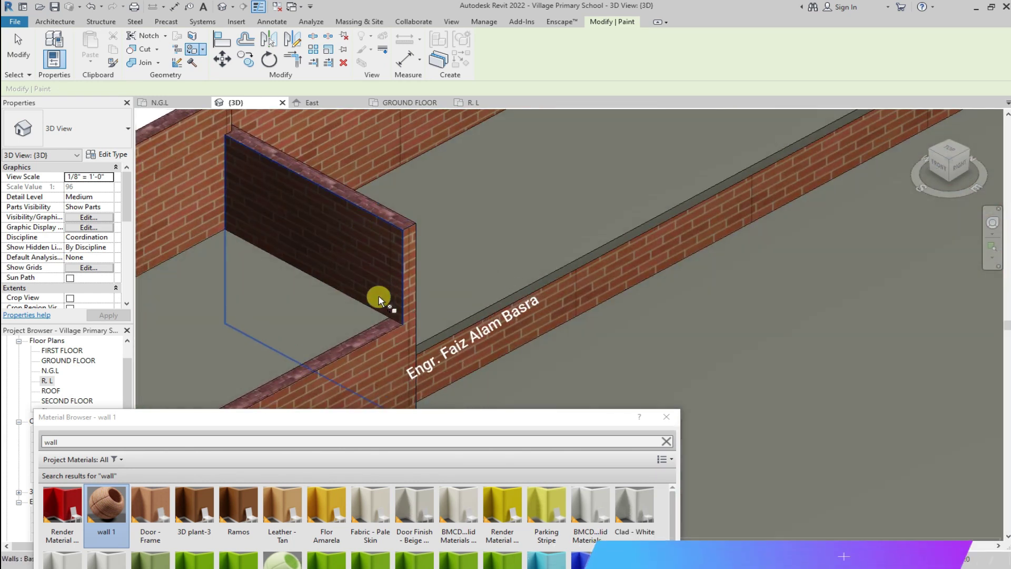
scroll(376, 295, "down", 3)
key("Escape")
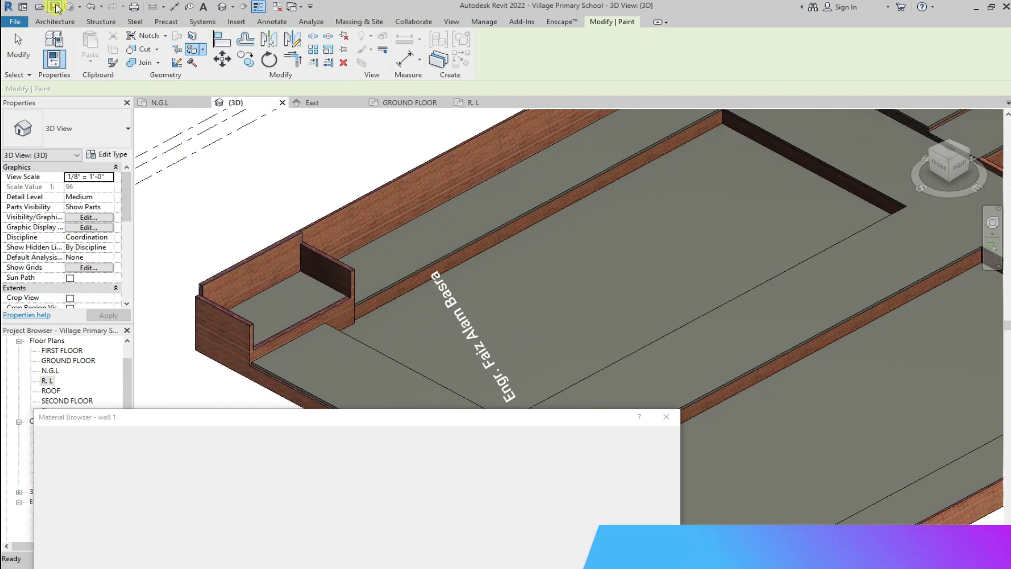
scroll(218, 224, "down", 3)
key("Escape")
scroll(207, 295, "down", 3)
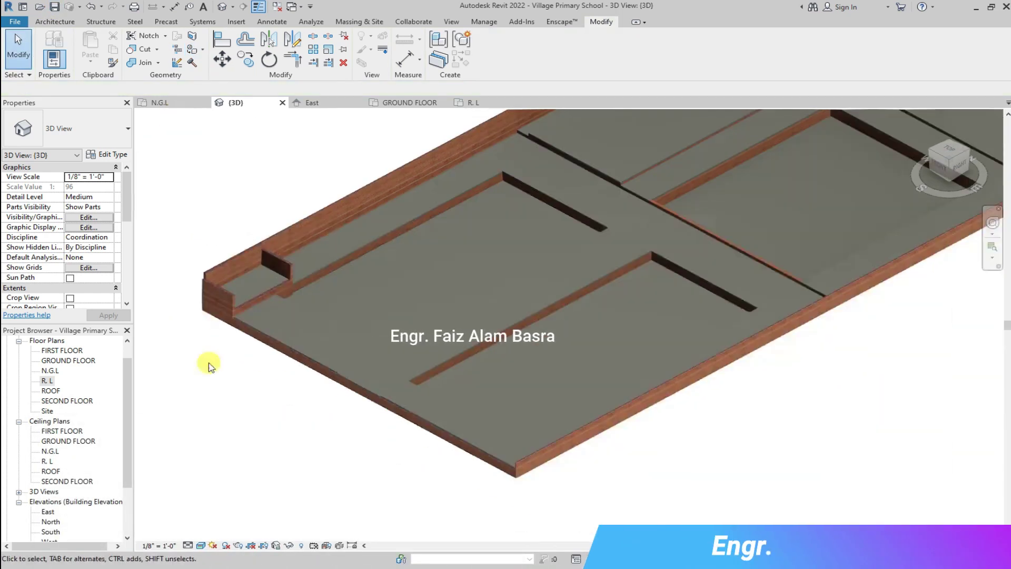
scroll(295, 322, "down", 3)
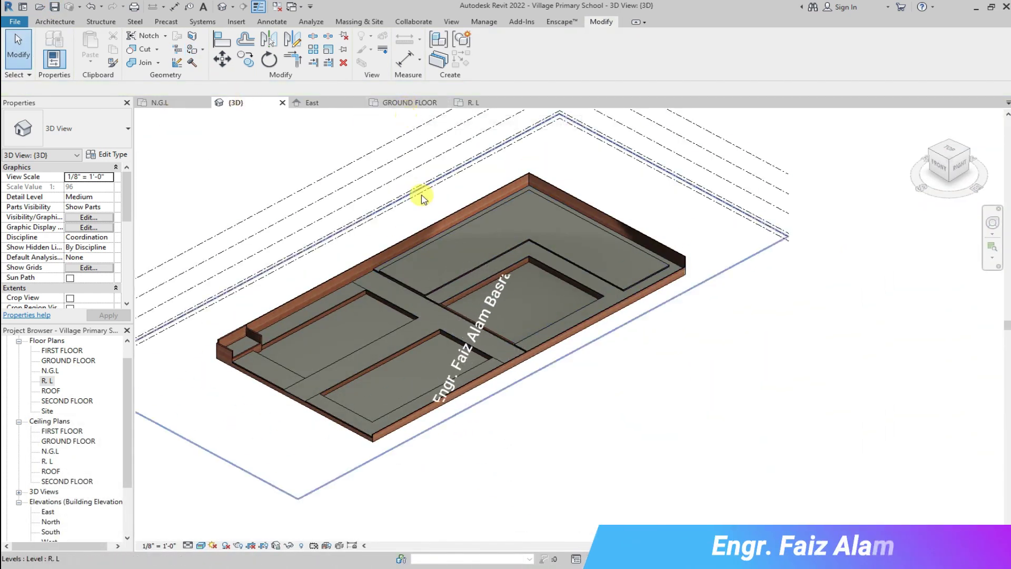
scroll(418, 196, "up", 3)
Pick the grass material and paint the slab's three recessed lawn panels
left_click(203, 50)
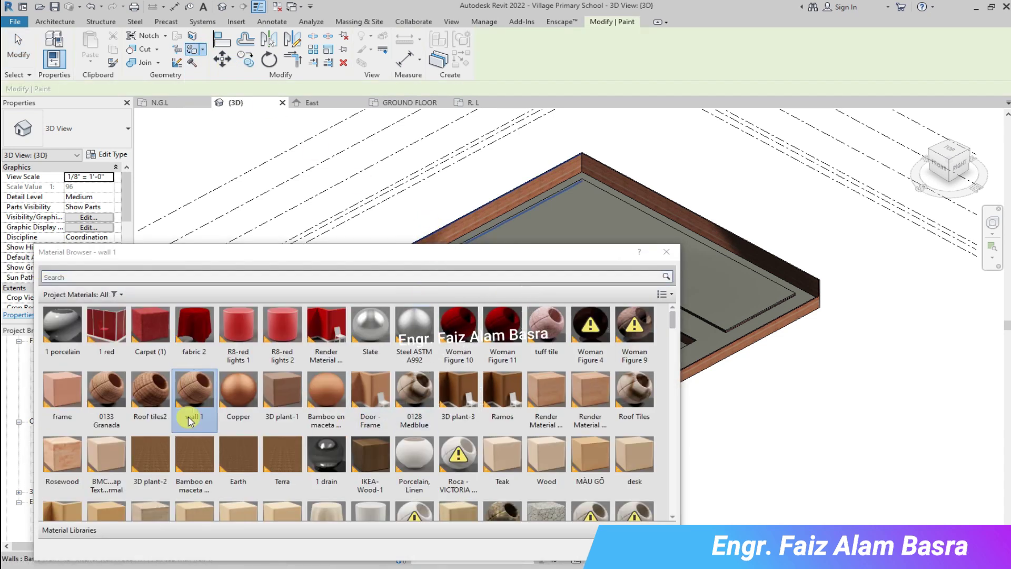
scroll(306, 440, "down", 5)
left_click(332, 463)
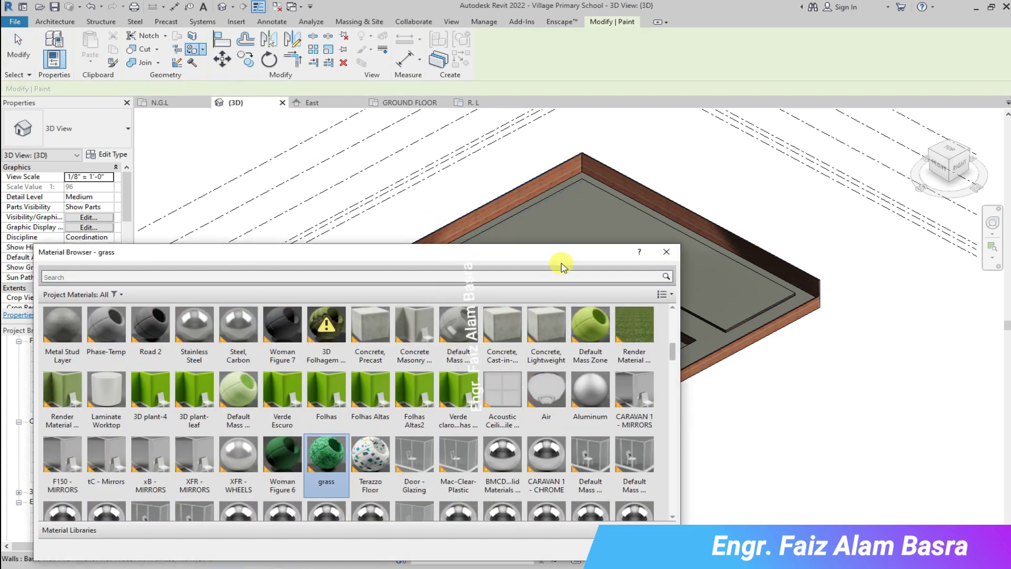
left_click_drag(560, 253, 465, 471)
scroll(539, 302, "down", 3)
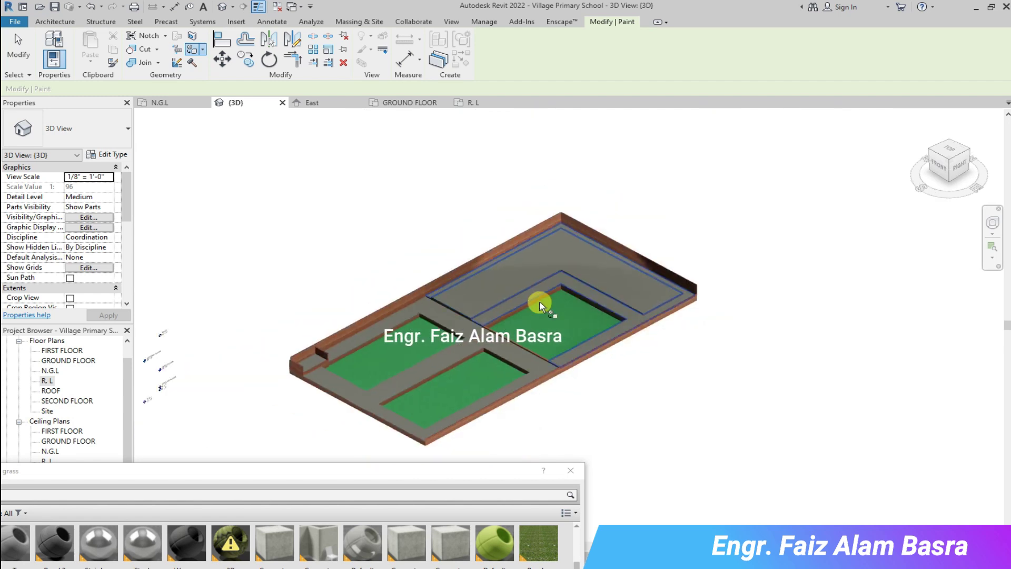
scroll(437, 409, "up", 4)
scroll(478, 268, "up", 2)
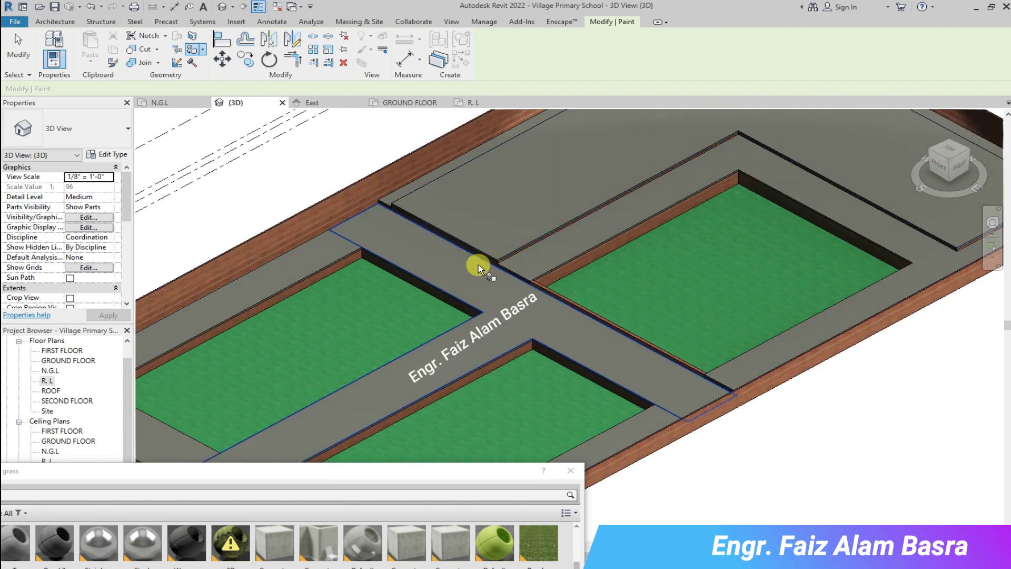
scroll(482, 284, "down", 2)
left_click_drag(429, 472, 701, 311)
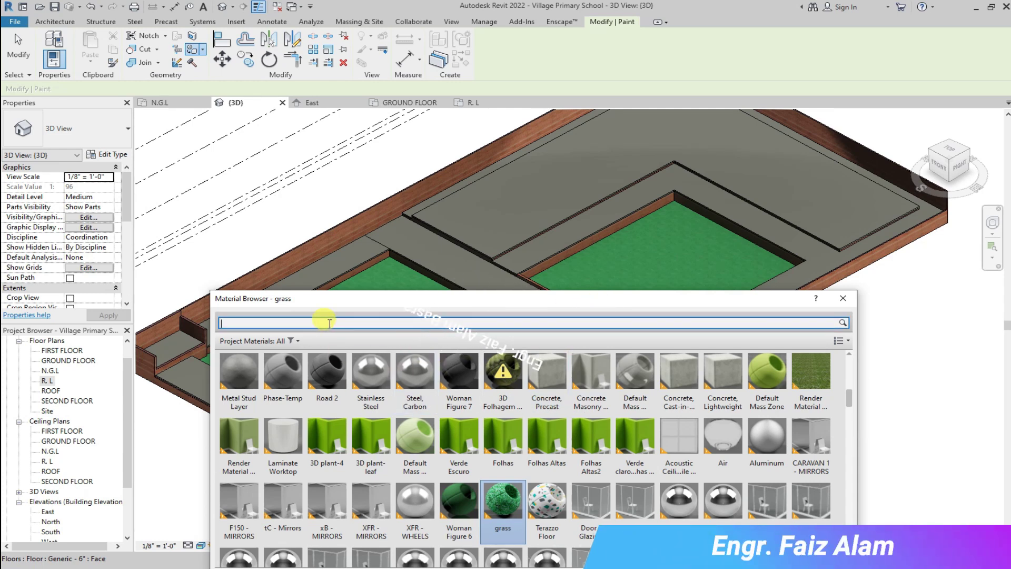
Search 'ro' and paint the cross-shaped walkway with the Road material
type("ro")
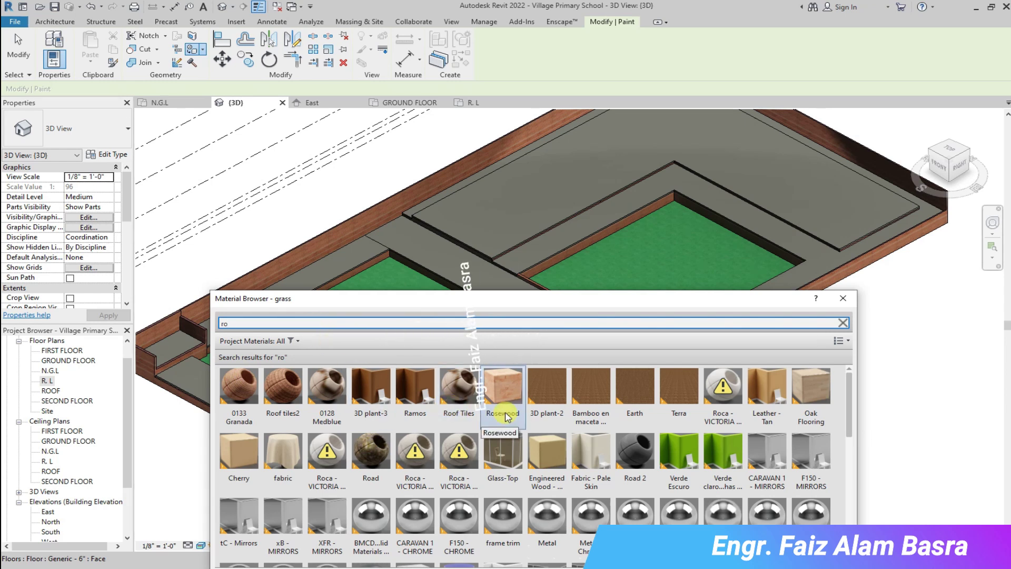
left_click(256, 381)
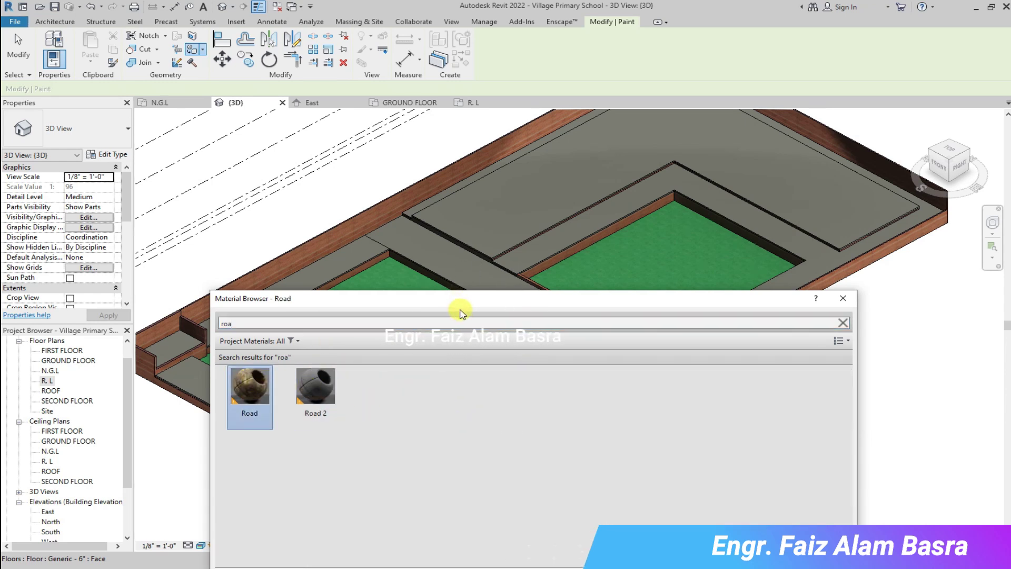
left_click_drag(458, 299, 425, 519)
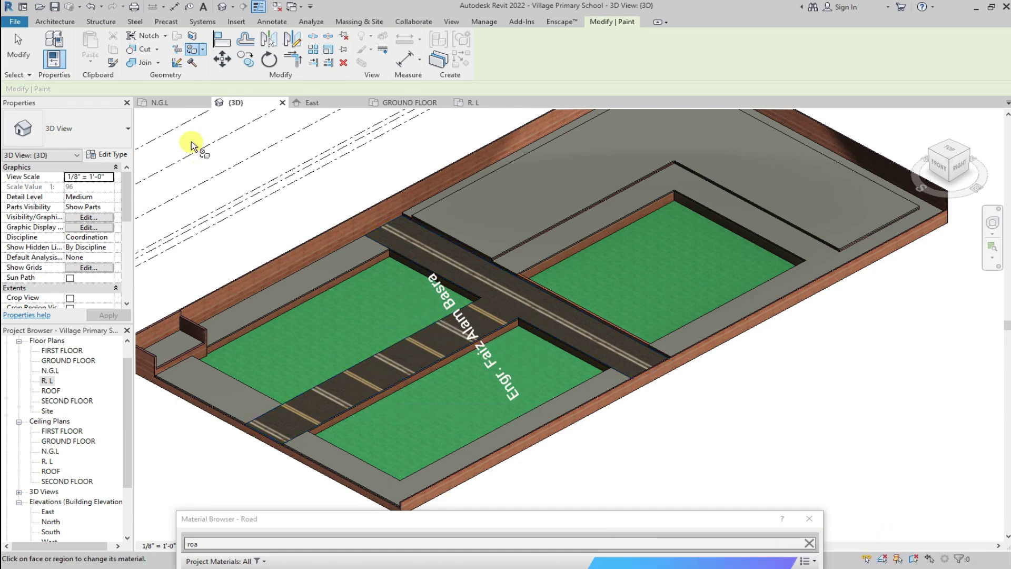
scroll(465, 301, "up", 3)
scroll(515, 305, "up", 2)
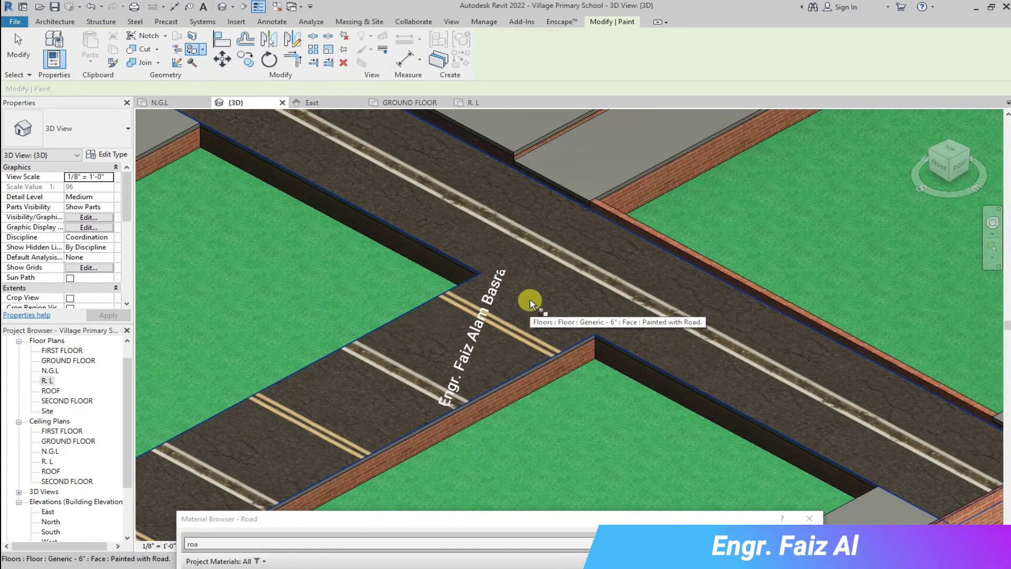
scroll(530, 302, "down", 1)
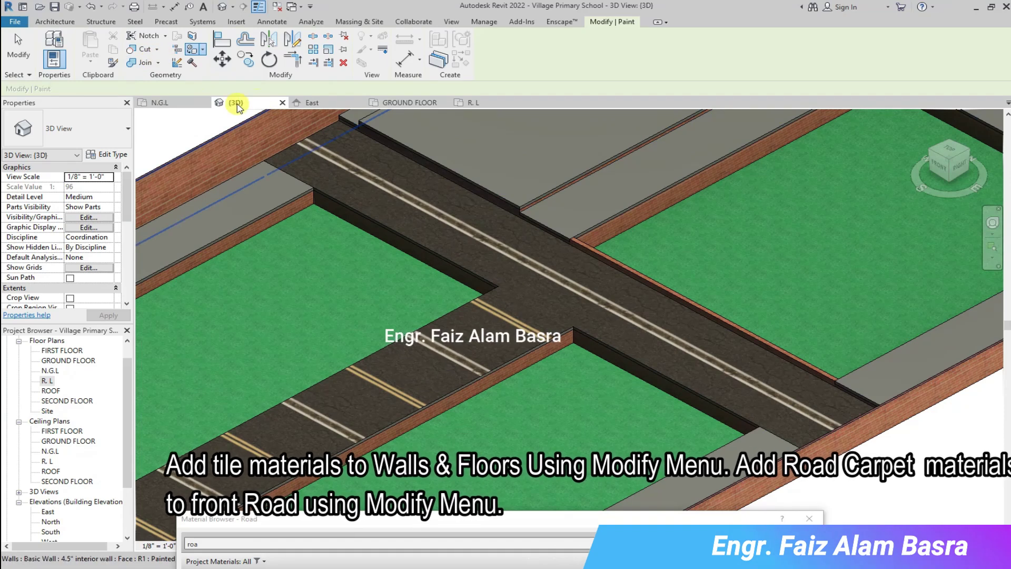
Search 'roa' and repaint the walkway faces with the darker Road 2 material
left_click(193, 49)
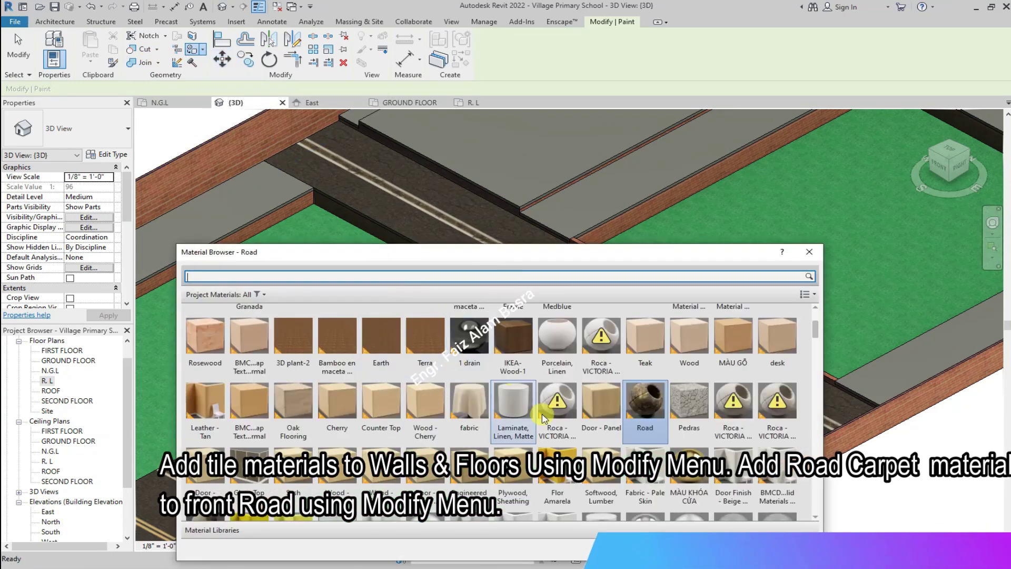
scroll(448, 341, "up", 1)
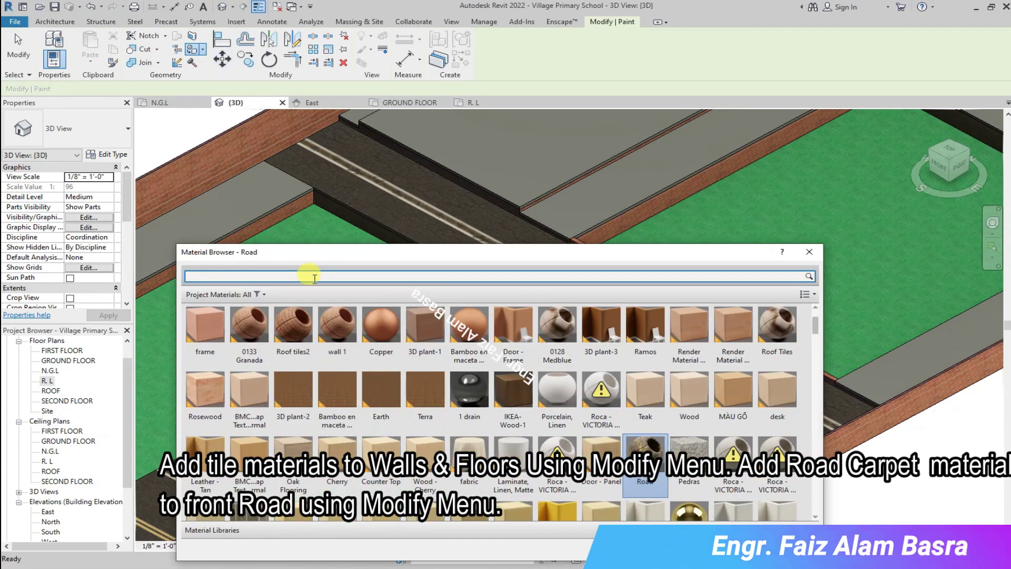
type("roa")
left_click(282, 343)
left_click(438, 213)
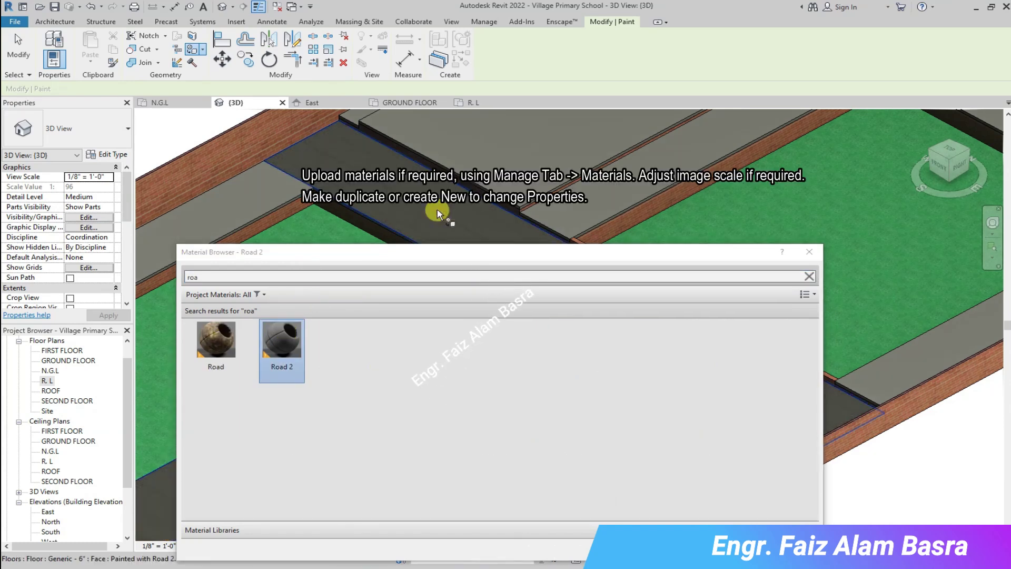
left_click_drag(437, 252, 285, 560)
scroll(452, 343, "up", 3)
scroll(463, 339, "up", 3)
scroll(471, 337, "up", 2)
mouse_move(470, 337)
middle_mouse_down("shift")
mouse_move(482, 400)
mouse_move(462, 321)
middle_mouse_up("shift")
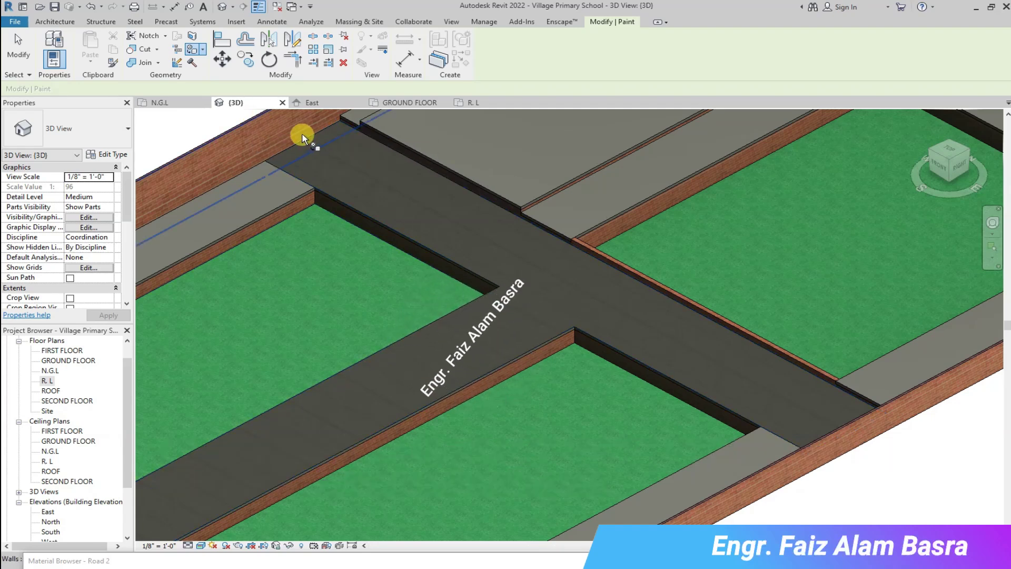
left_click(234, 95)
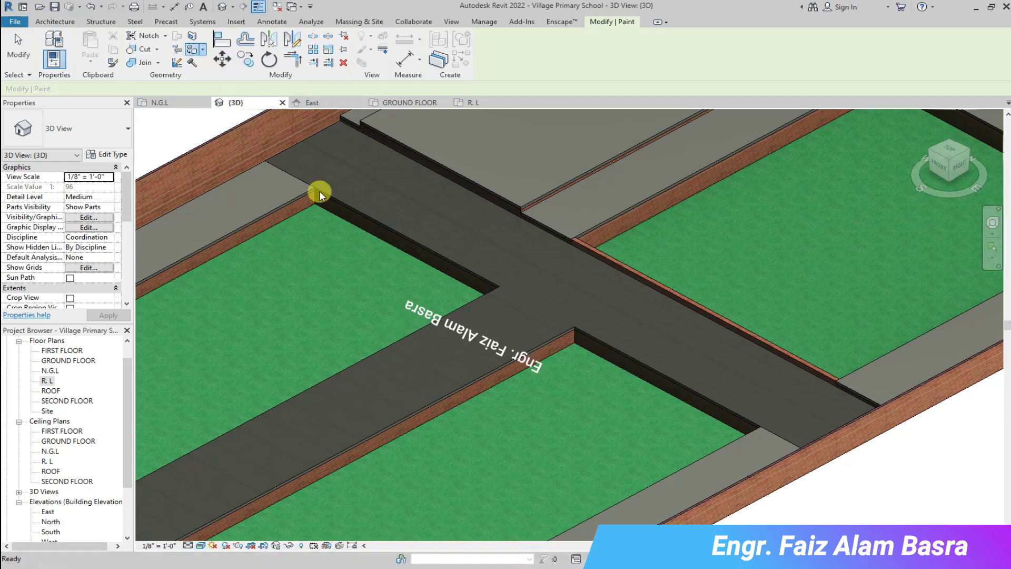
Paint the dark border path strip around the lawns with Asphalt Shingle
scroll(381, 363, "down", 5)
scroll(388, 356, "down", 5)
scroll(316, 316, "down", 5)
scroll(348, 403, "down", 5)
scroll(349, 400, "up", 3)
scroll(250, 361, "up", 3)
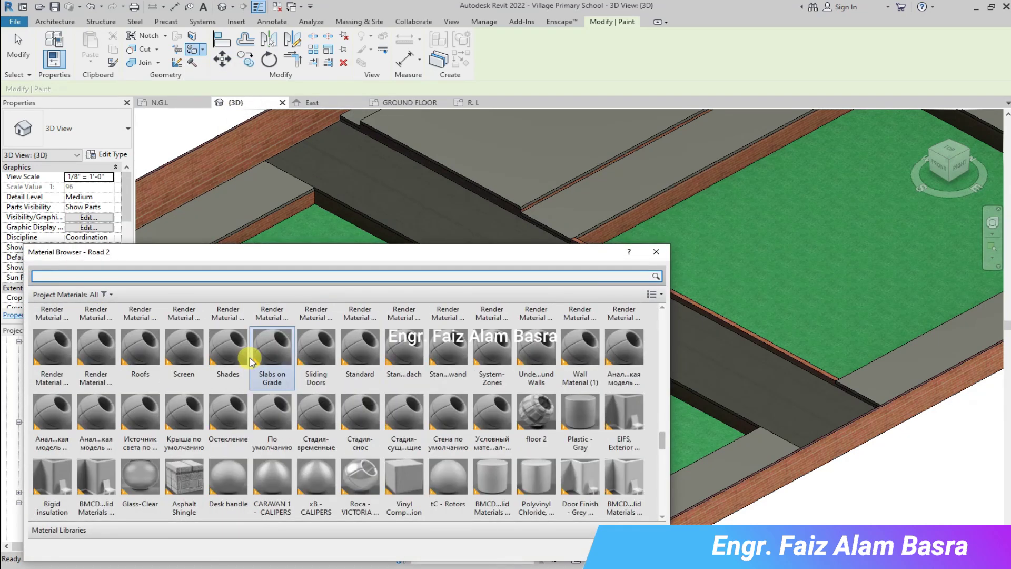
left_click(203, 480)
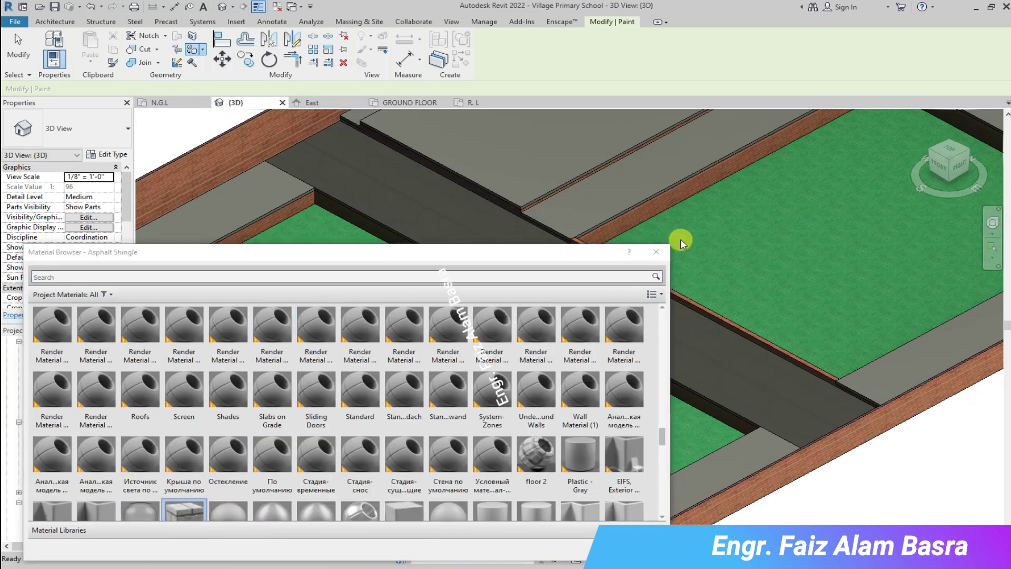
left_click(712, 351)
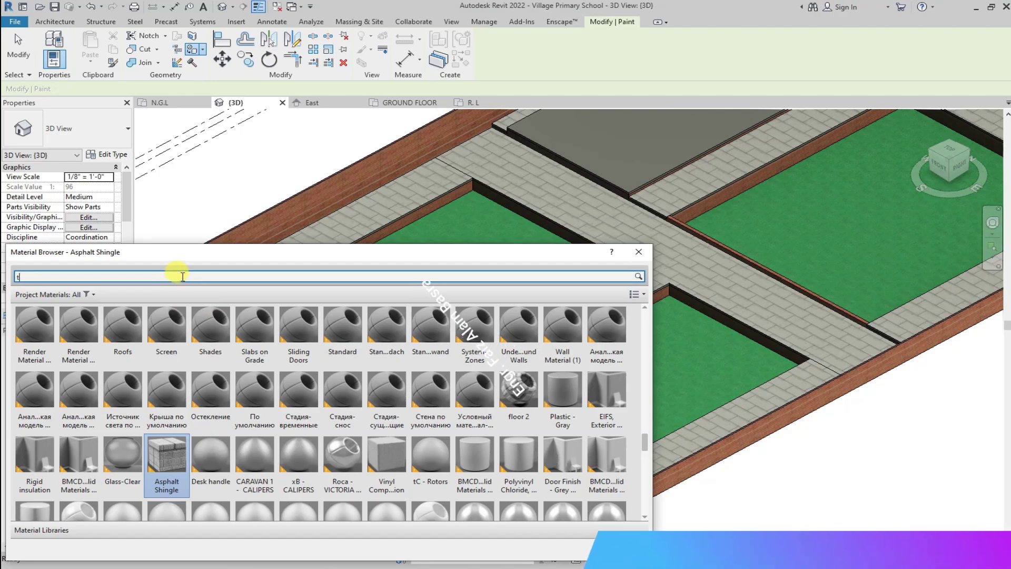
Search 't' and paint the cross-shaped walkway with the pink tuff tile material
type("t")
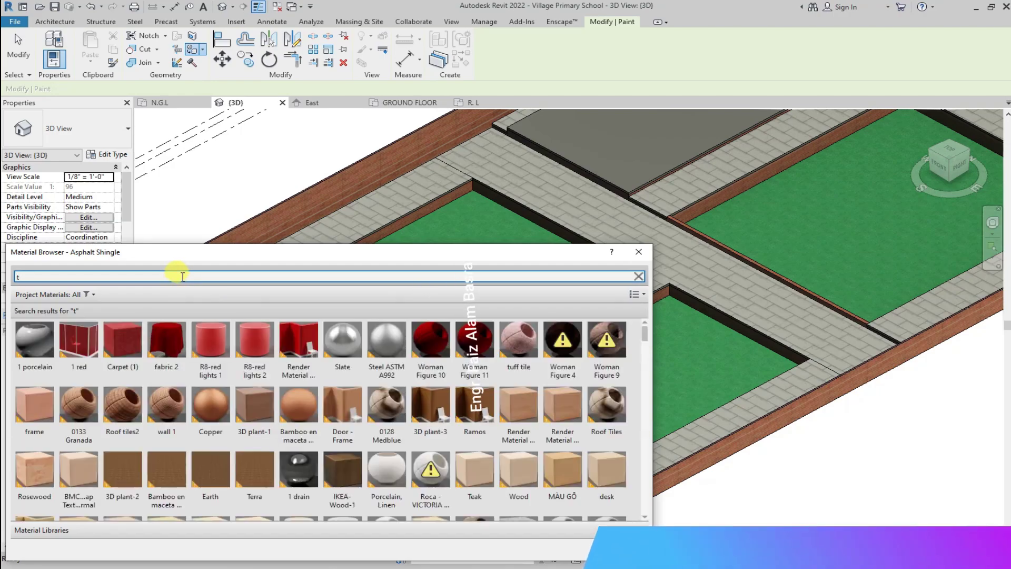
left_click(519, 343)
left_click(596, 204)
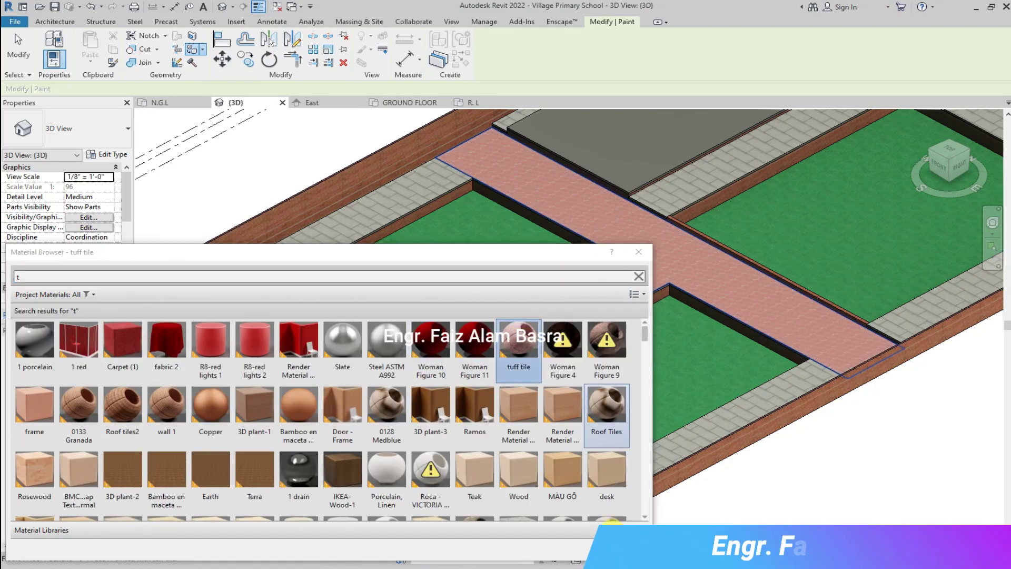
key("Escape")
scroll(331, 430, "up", 5)
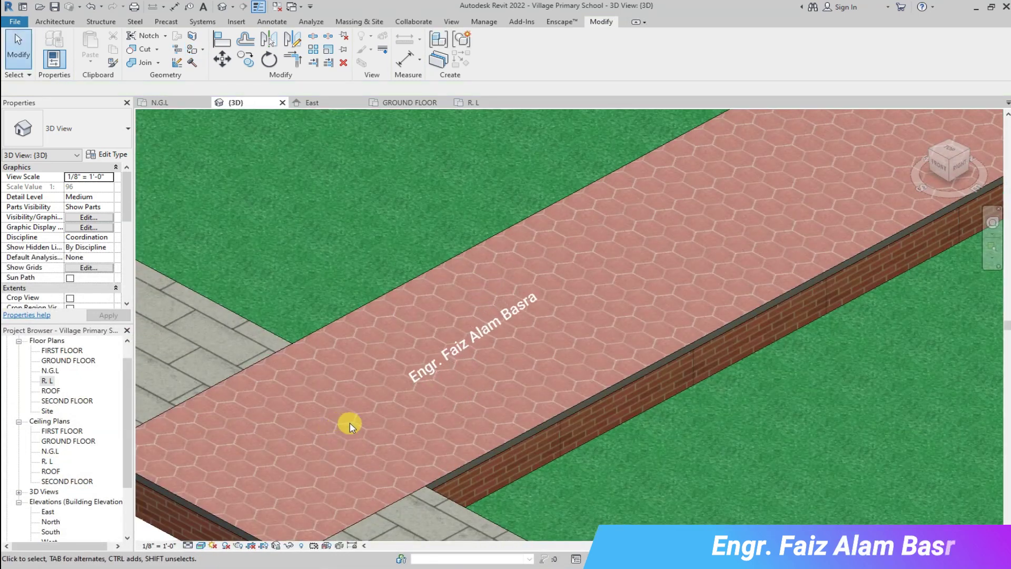
scroll(350, 422, "down", 3)
scroll(592, 298, "down", 3)
scroll(665, 332, "down", 2)
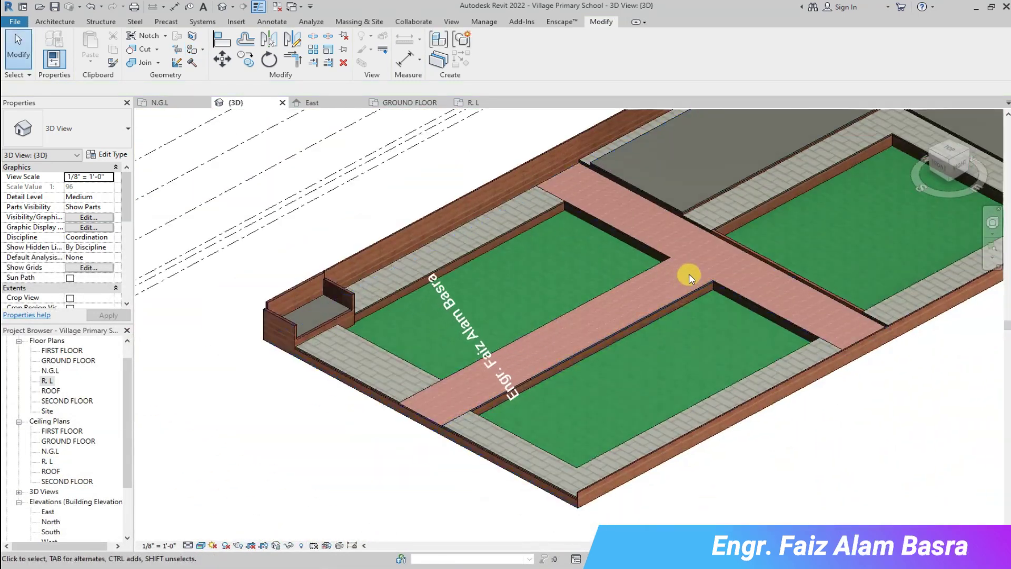
scroll(689, 273, "down", 1)
scroll(598, 316, "down", 2)
scroll(564, 282, "up", 1)
scroll(588, 264, "up", 2)
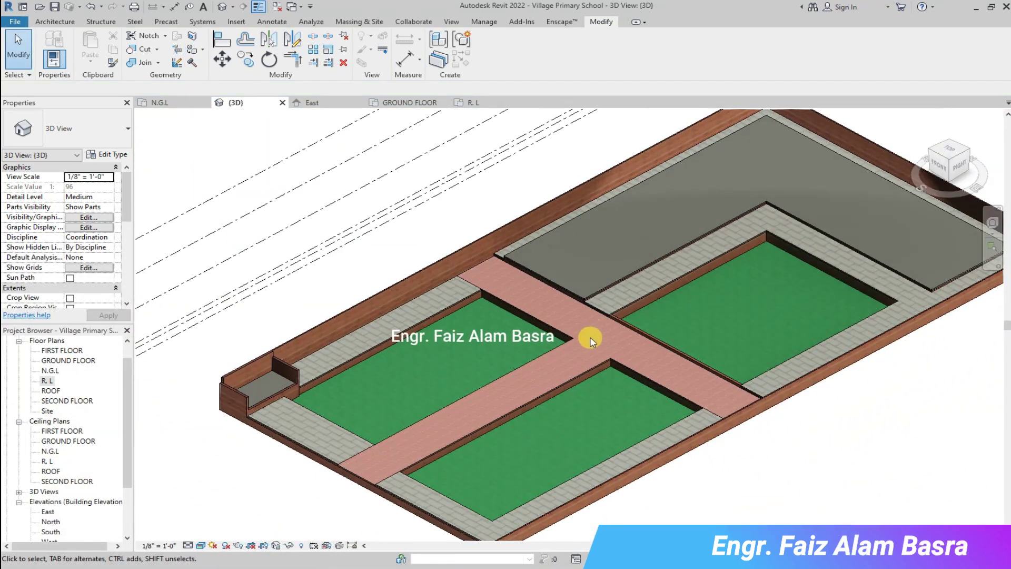
left_click(485, 22)
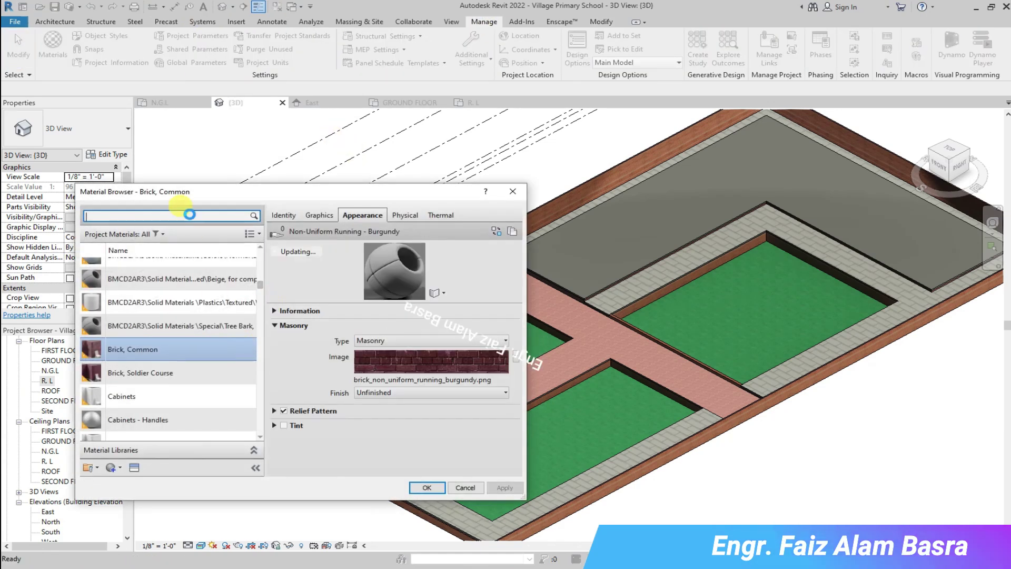
Find and select the tuff tile material in the Materials browser
scroll(226, 316, "down", 5)
scroll(225, 316, "down", 5)
scroll(226, 320, "down", 5)
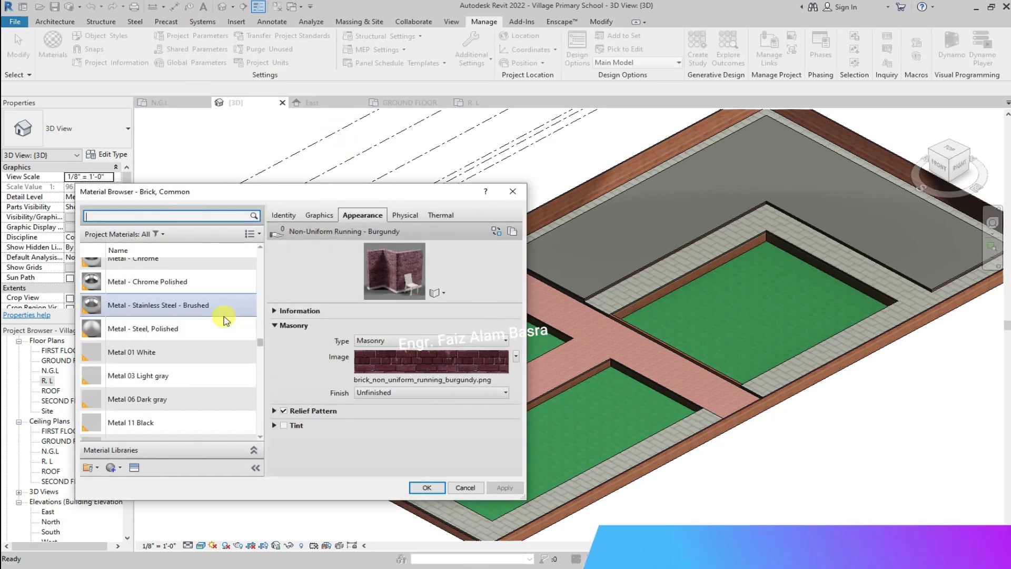
scroll(226, 321, "down", 5)
scroll(226, 321, "down", 5)
scroll(225, 320, "down", 5)
scroll(227, 323, "down", 5)
scroll(226, 323, "down", 5)
scroll(225, 322, "down", 5)
scroll(211, 337, "down", 5)
scroll(189, 352, "down", 5)
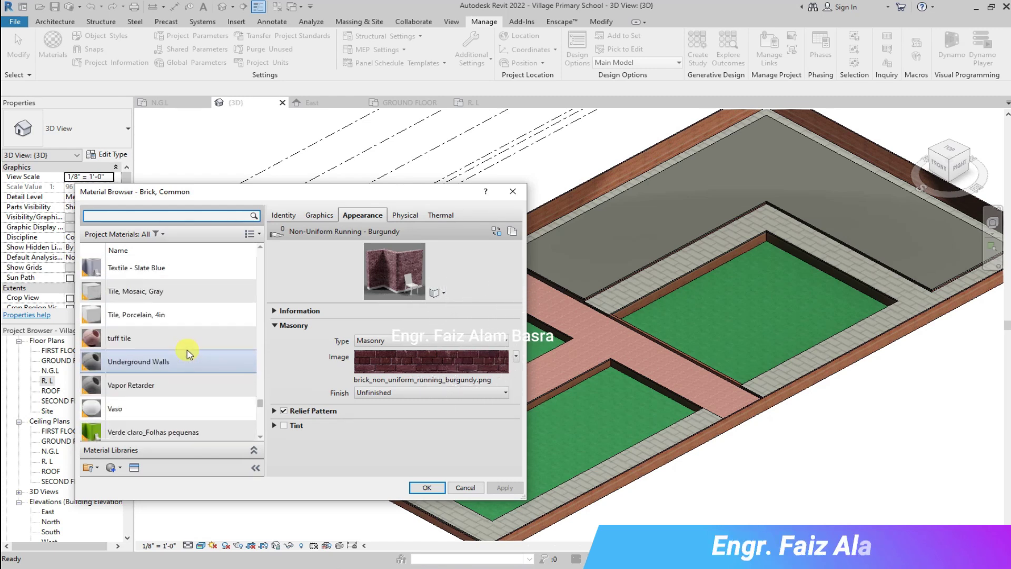
left_click(187, 337)
Change the tuff tile texture's Sample Size and apply the material edit with OK
left_click(508, 357)
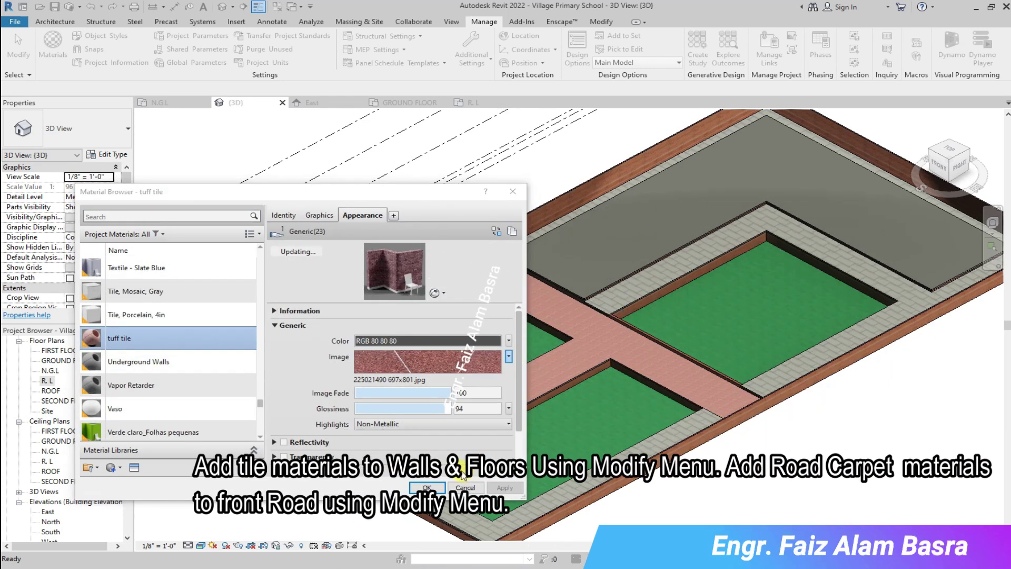
scroll(280, 429, "down", 1)
double_click(170, 413)
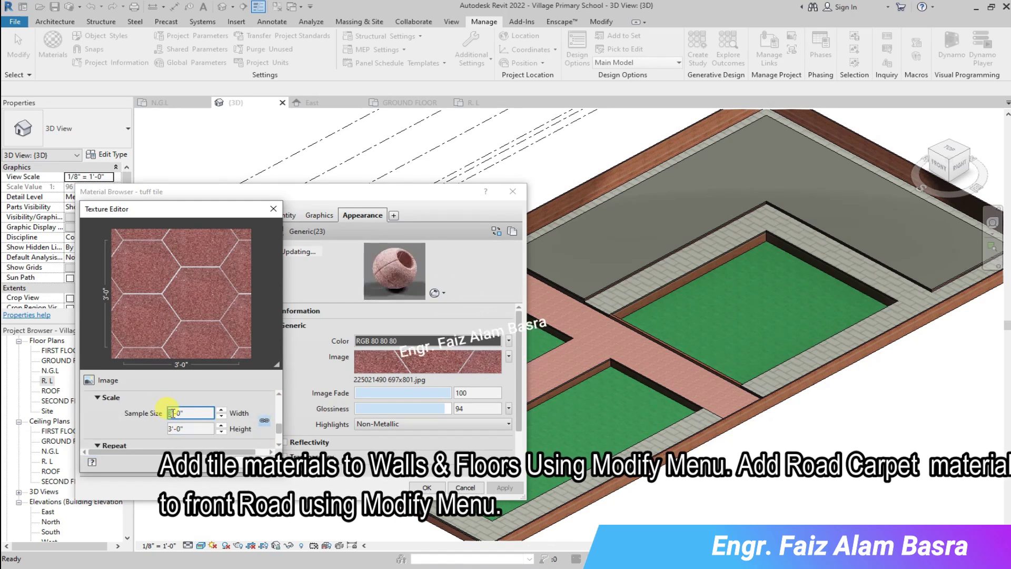
left_click(417, 486)
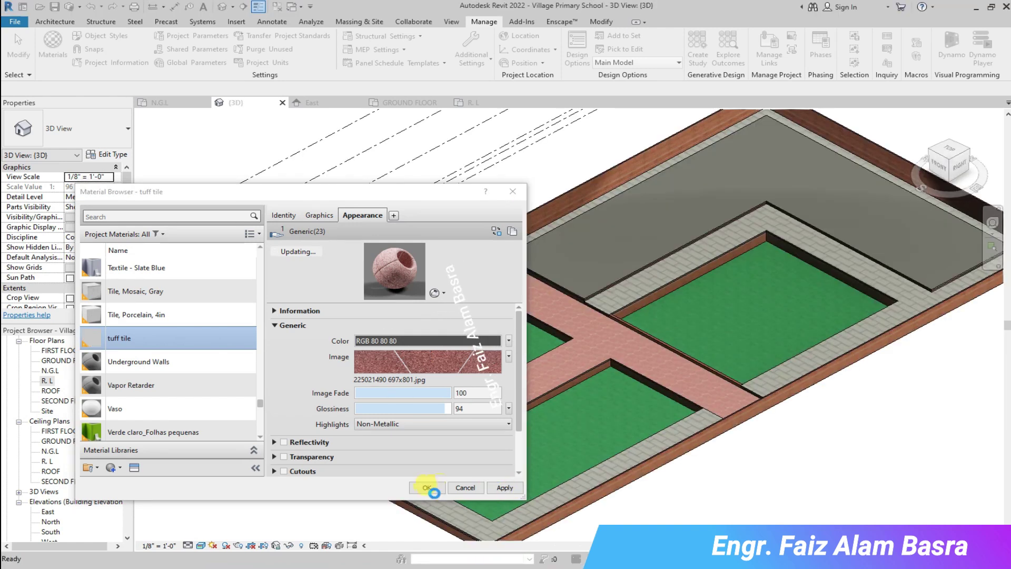
left_click(427, 488)
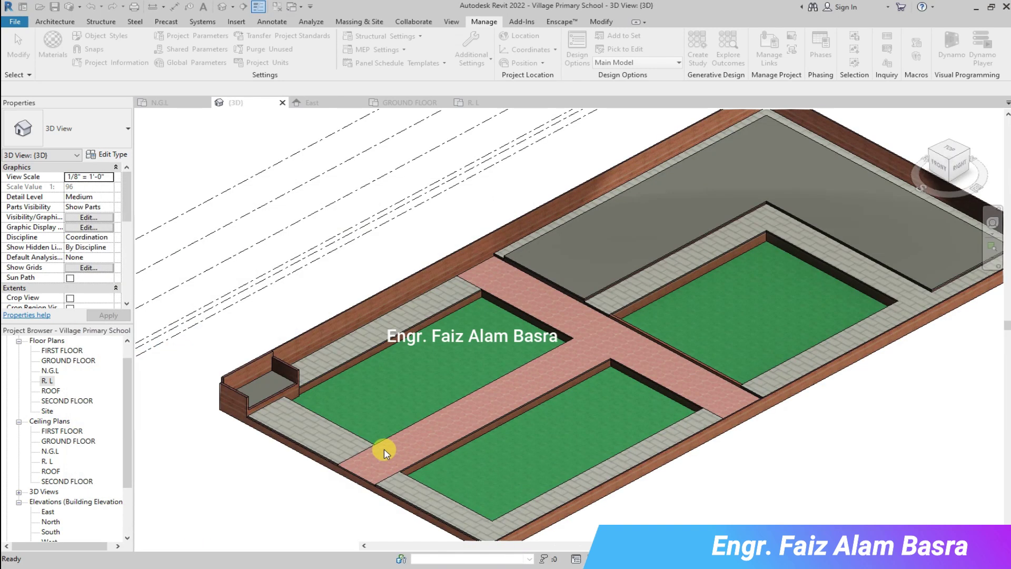
scroll(396, 447, "up", 2)
scroll(397, 443, "up", 2)
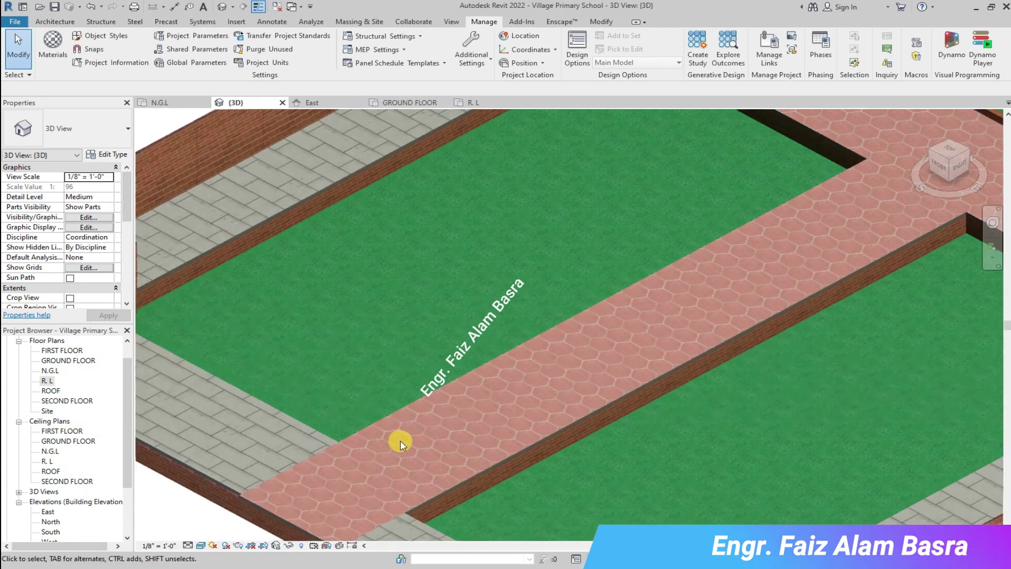
Start Paint with the Tile, Mosaic, Gray material selected
scroll(604, 429, "up", 2)
scroll(195, 324, "up", 2)
scroll(195, 323, "up", 2)
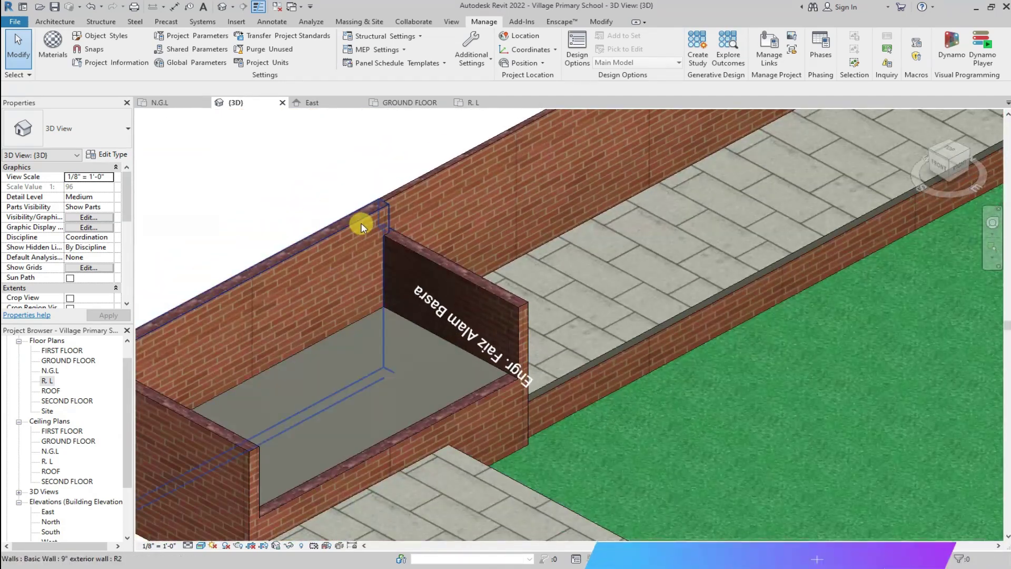
left_click(601, 22)
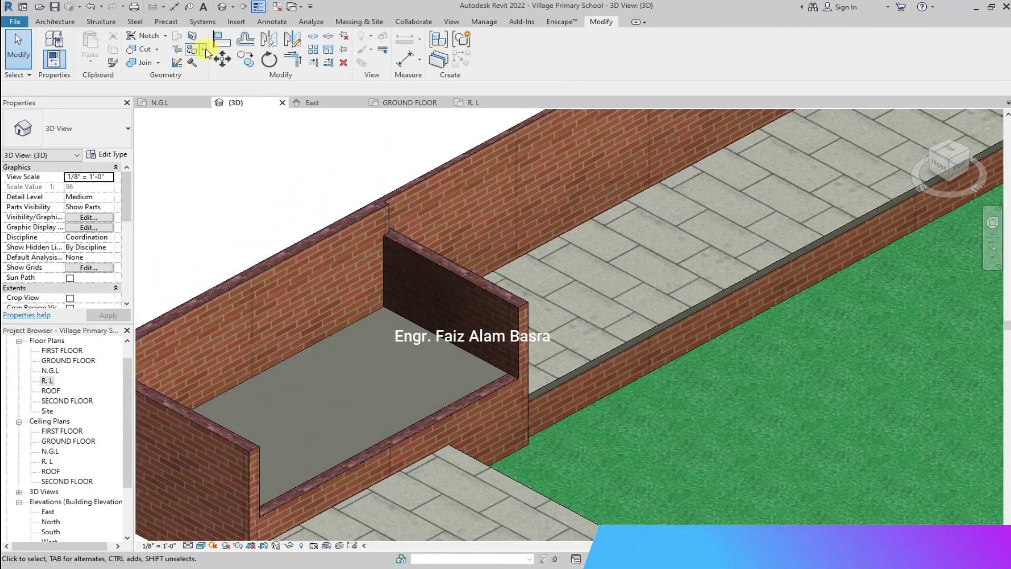
left_click(221, 72)
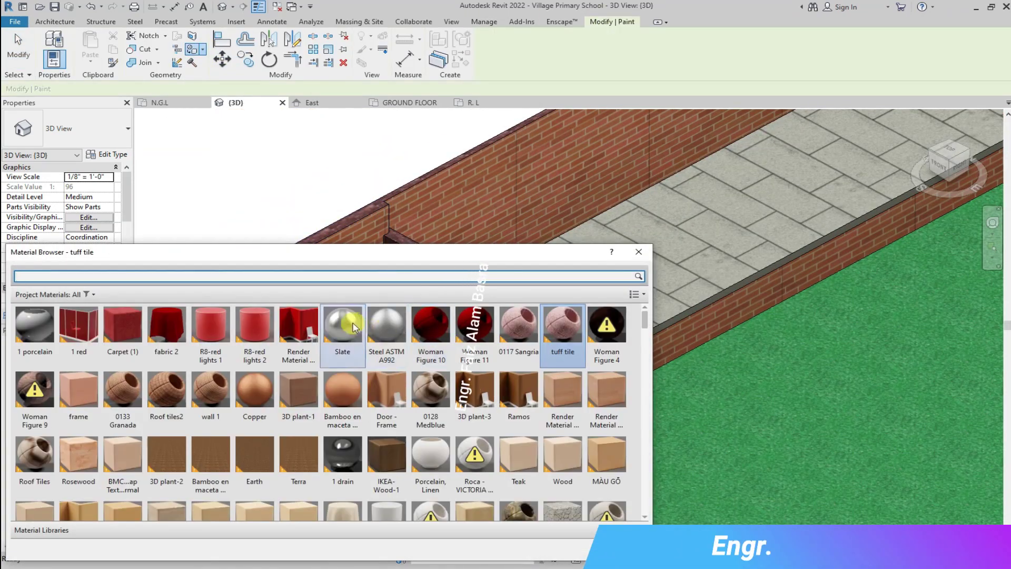
scroll(463, 378, "down", 5)
scroll(463, 378, "down", 5)
scroll(464, 378, "down", 5)
scroll(463, 377, "down", 5)
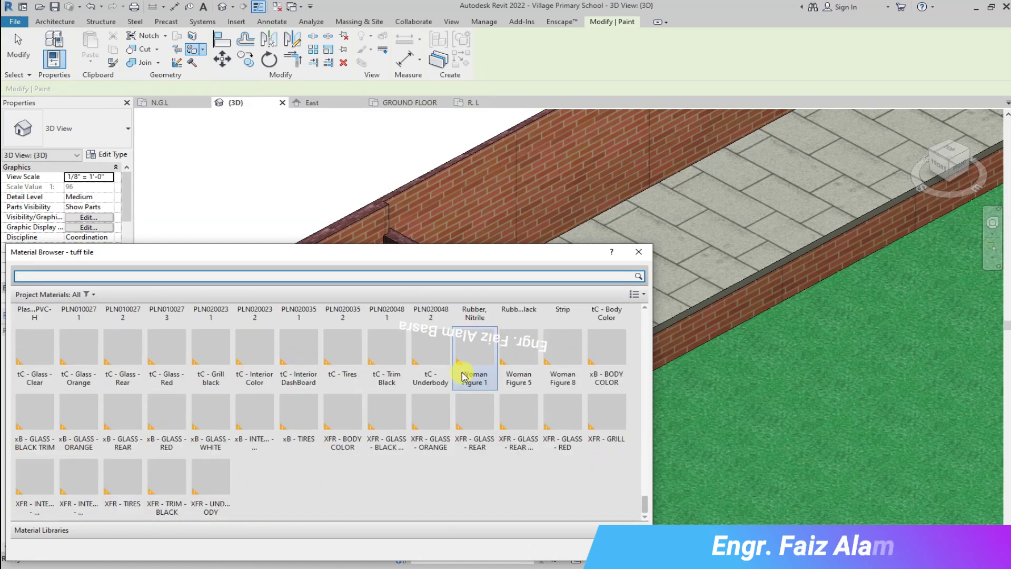
scroll(443, 378, "up", 5)
left_click(387, 429)
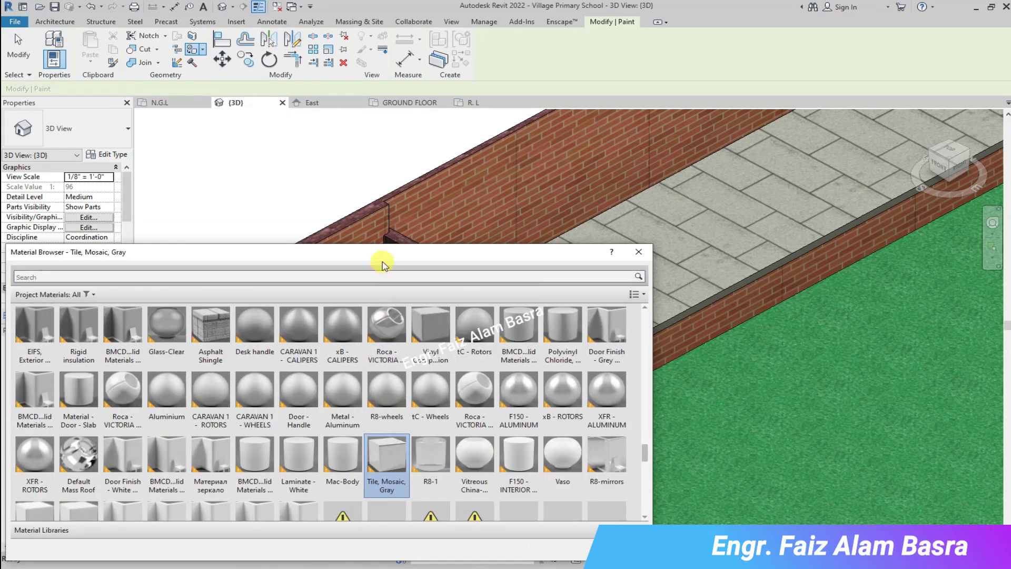
left_click_drag(388, 254, 380, 510)
Tile the enclosure's back wall, floor and inner side wall with gray mosaic
left_click(293, 321)
left_click(362, 356)
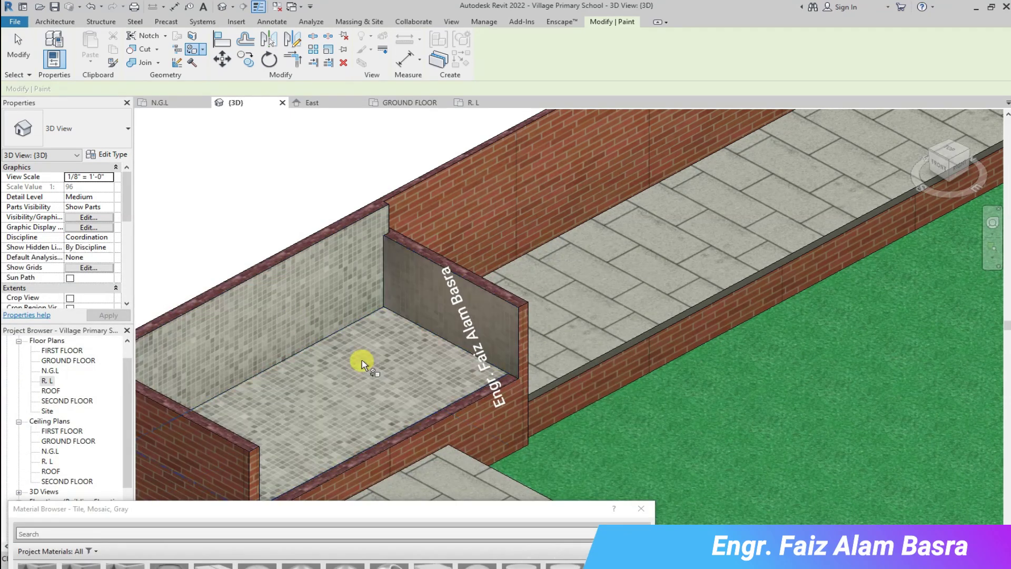
scroll(327, 402, "down", 1)
left_click(431, 289)
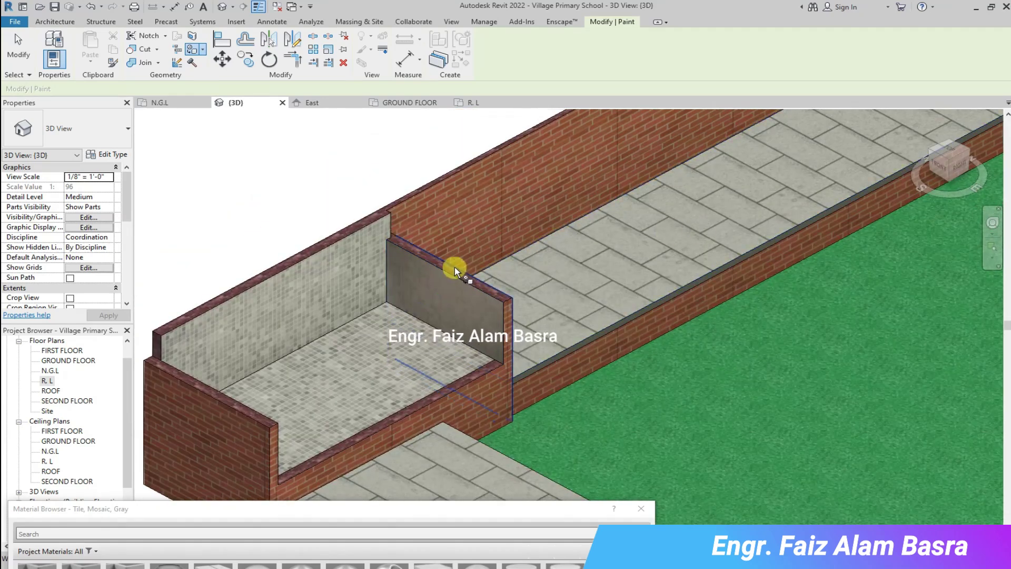
Orbit with the ViewCube to check the tiled enclosure from the right and above
left_click(948, 171)
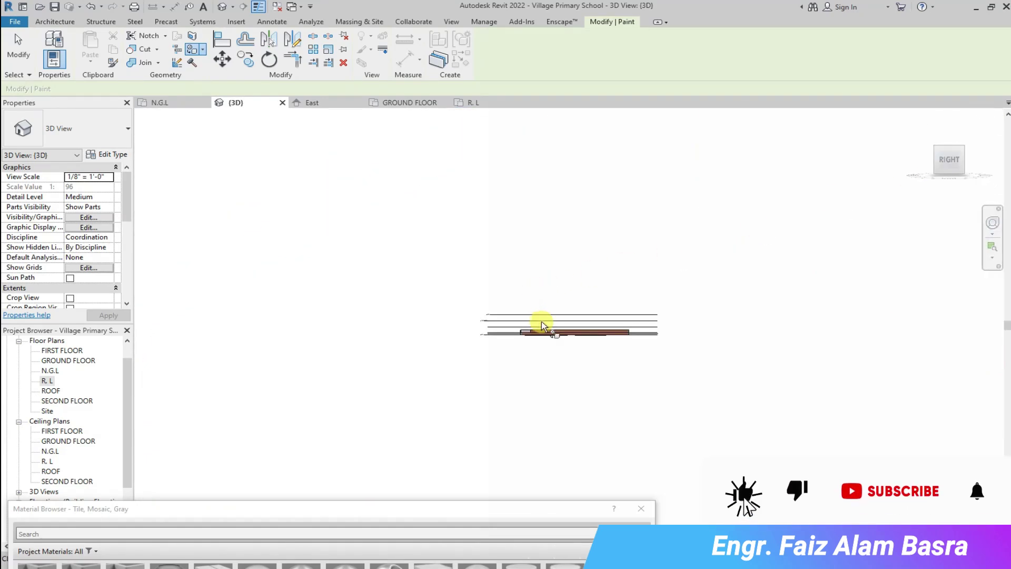
scroll(544, 323, "up", 3)
scroll(519, 345, "up", 3)
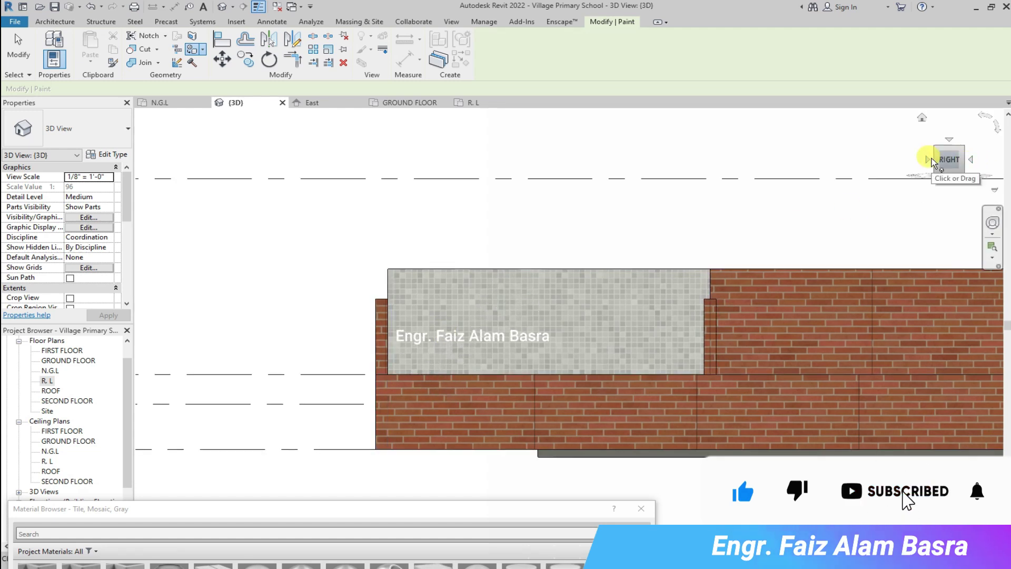
left_click(964, 162)
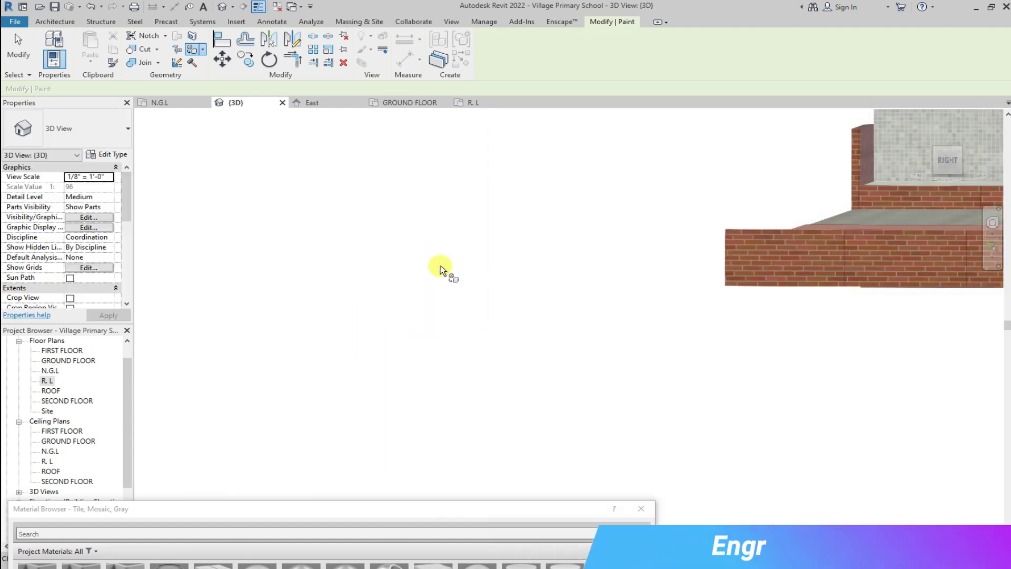
scroll(889, 196, "up", 5)
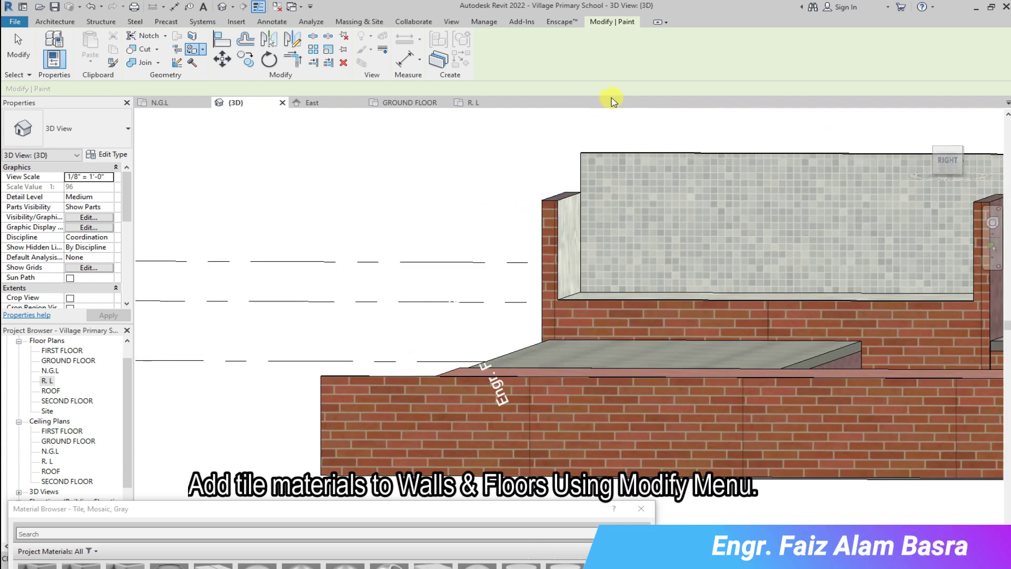
left_click(921, 118)
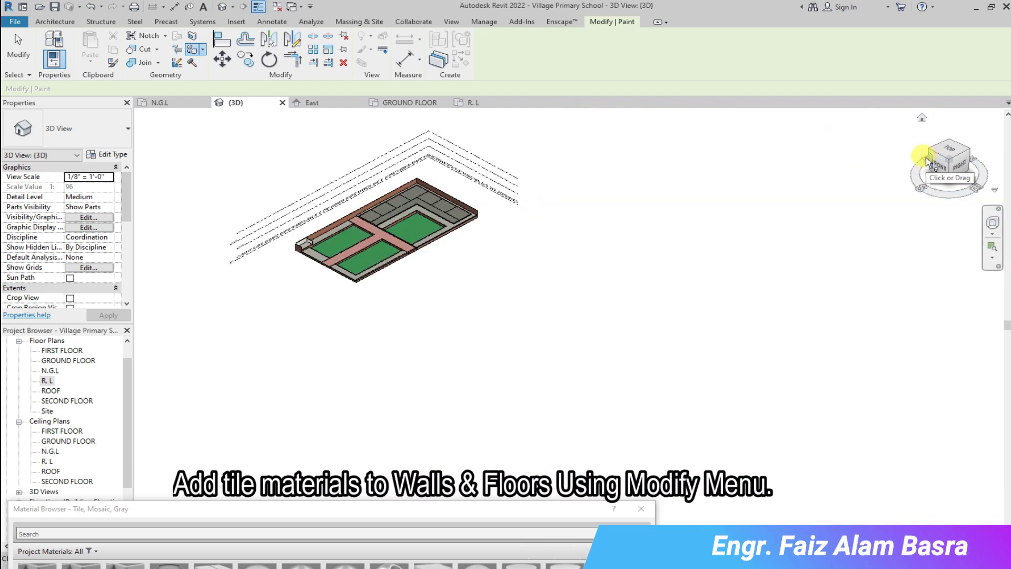
left_click(928, 162)
left_click_drag(957, 183, 954, 191)
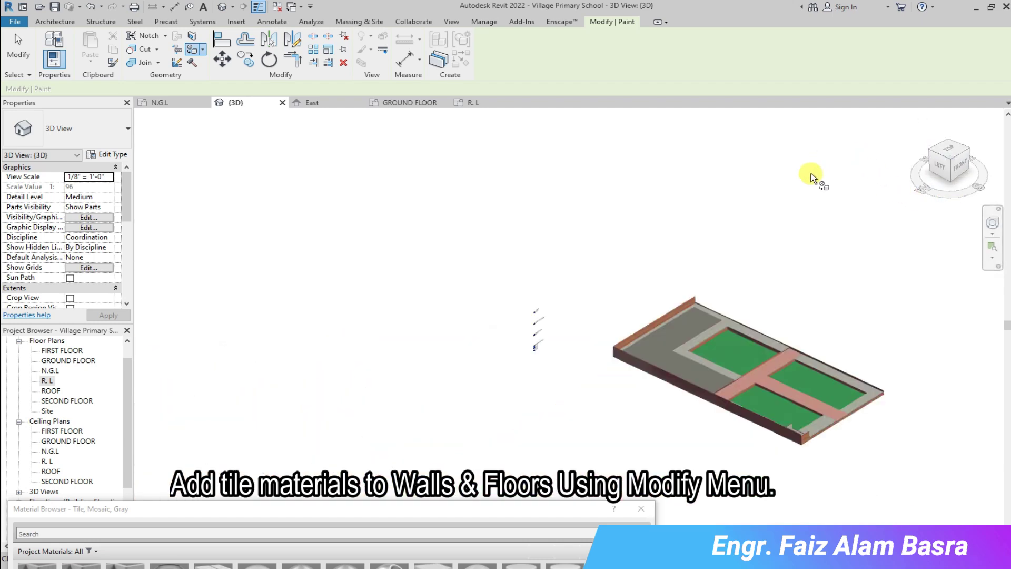
scroll(790, 450, "up", 2)
scroll(779, 440, "up", 3)
scroll(785, 400, "up", 2)
scroll(779, 363, "up", 2)
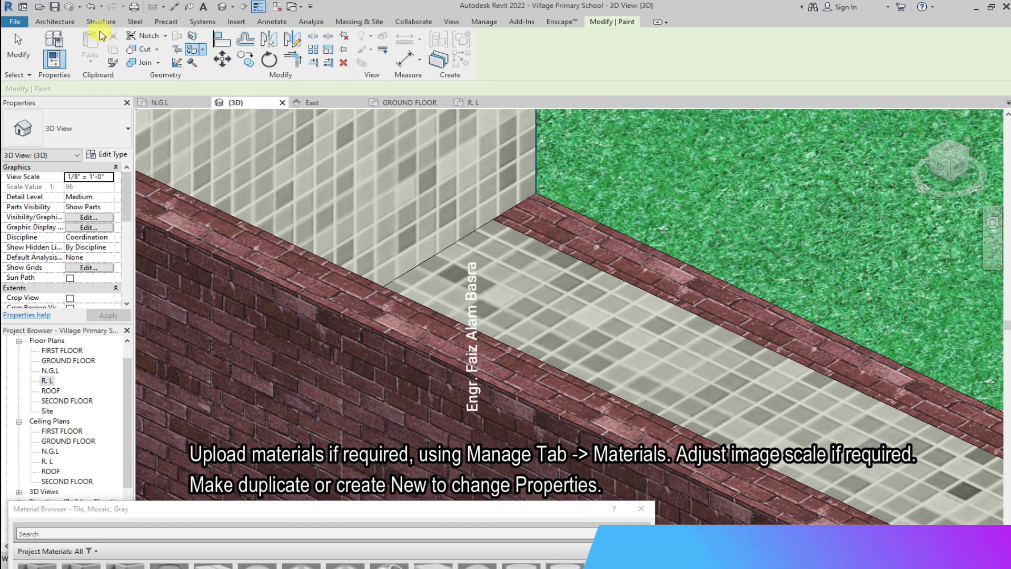
Give the long brick wall beside the tiled strip a 2' top offset
left_click(18, 50)
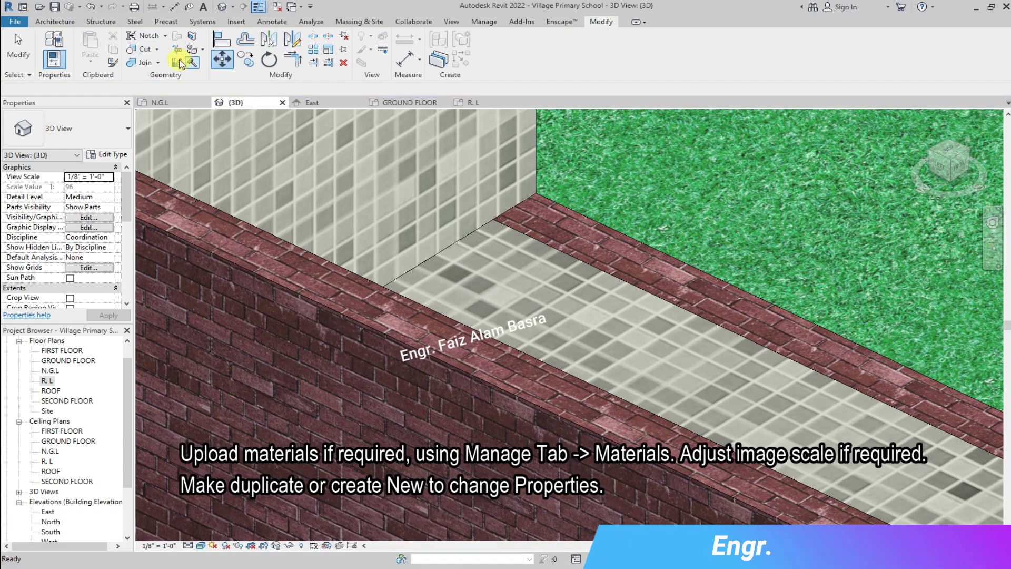
left_click(561, 225)
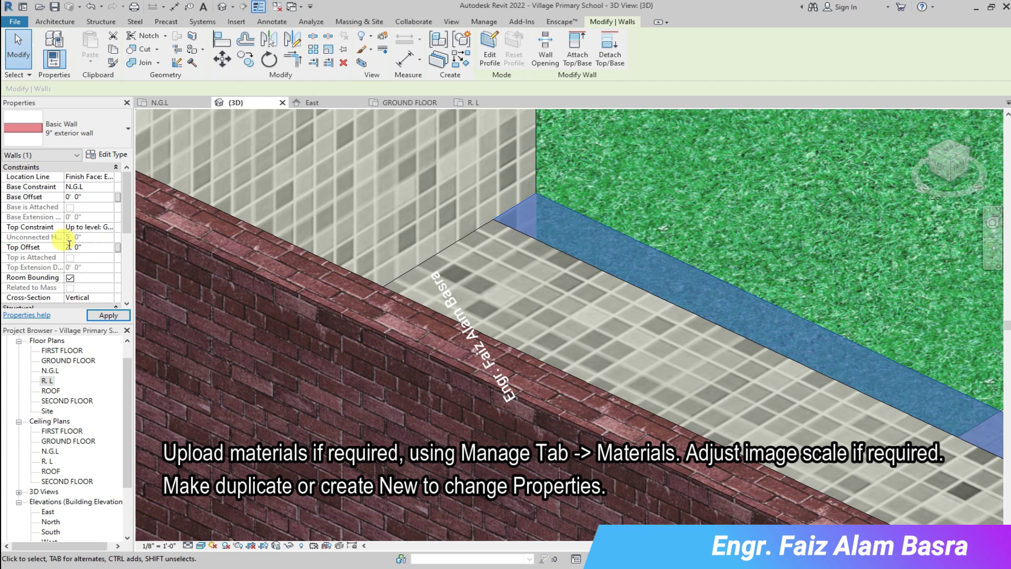
type("2")
left_click(105, 316)
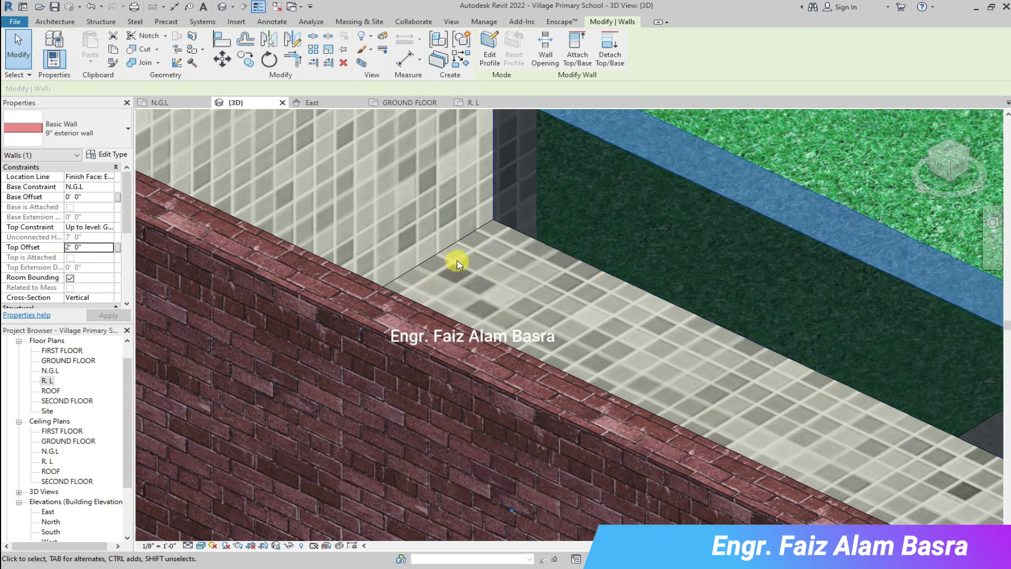
Tile the raised wall's inner face with Tile, Mosaic, Gray and view it isometrically
left_click(230, 82)
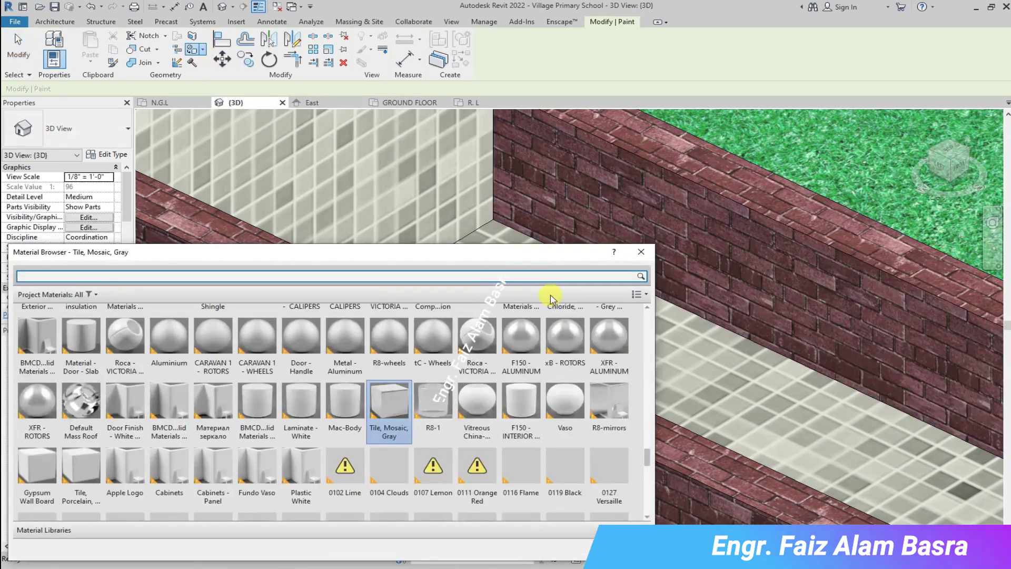
left_click(729, 244)
key("Escape")
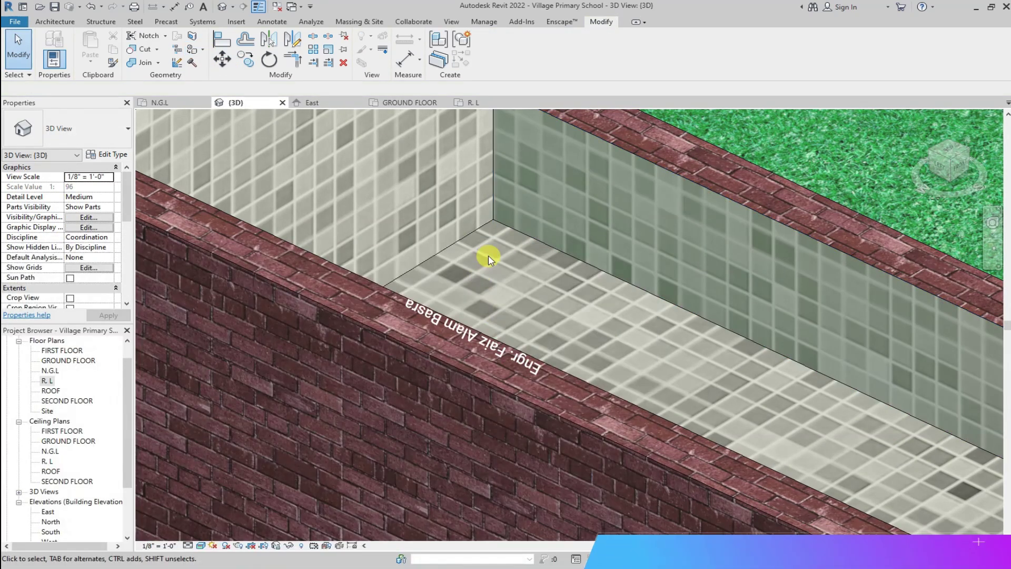
scroll(485, 255, "down", 2)
left_click(946, 155)
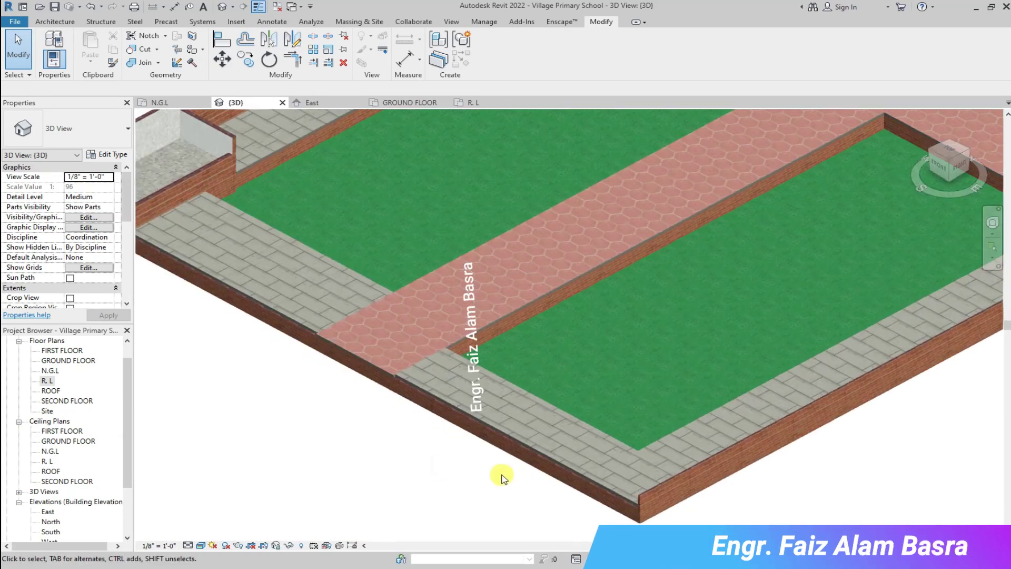
scroll(677, 132, "up", 2)
scroll(679, 134, "up", 1)
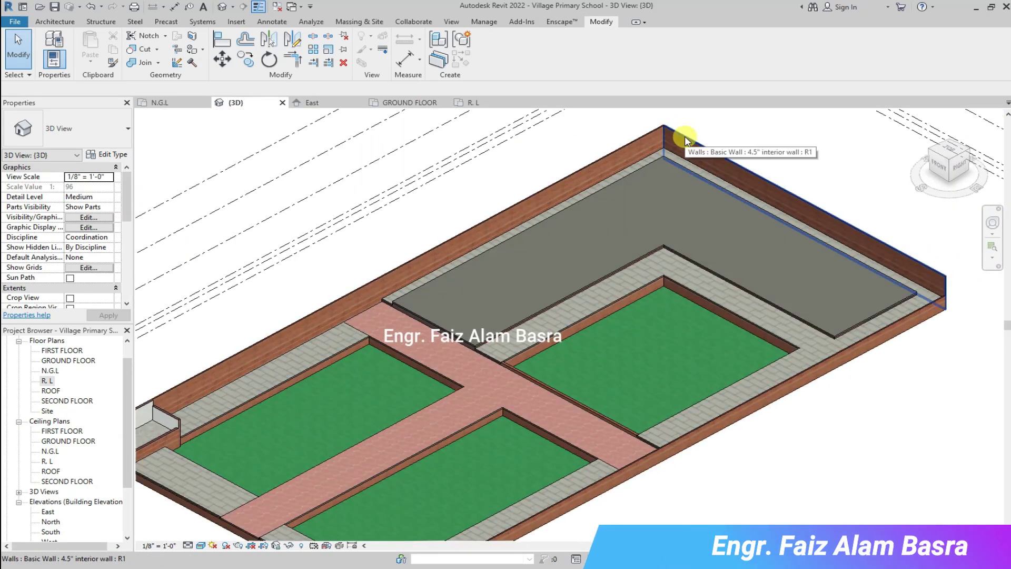
Open the GROUND FLOOR plan, then the N.G.L floor plan
scroll(682, 143, "up", 2)
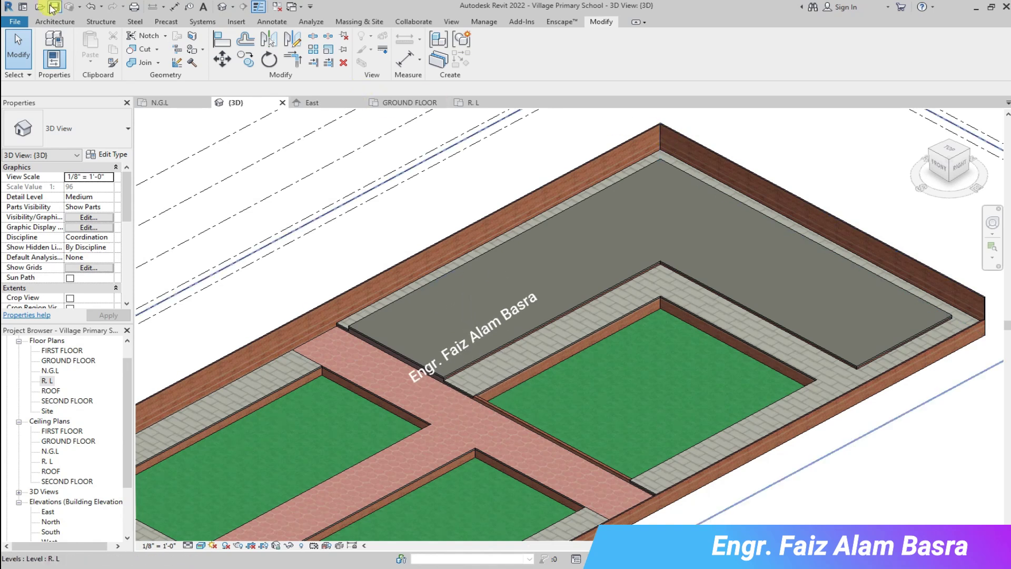
left_click(405, 102)
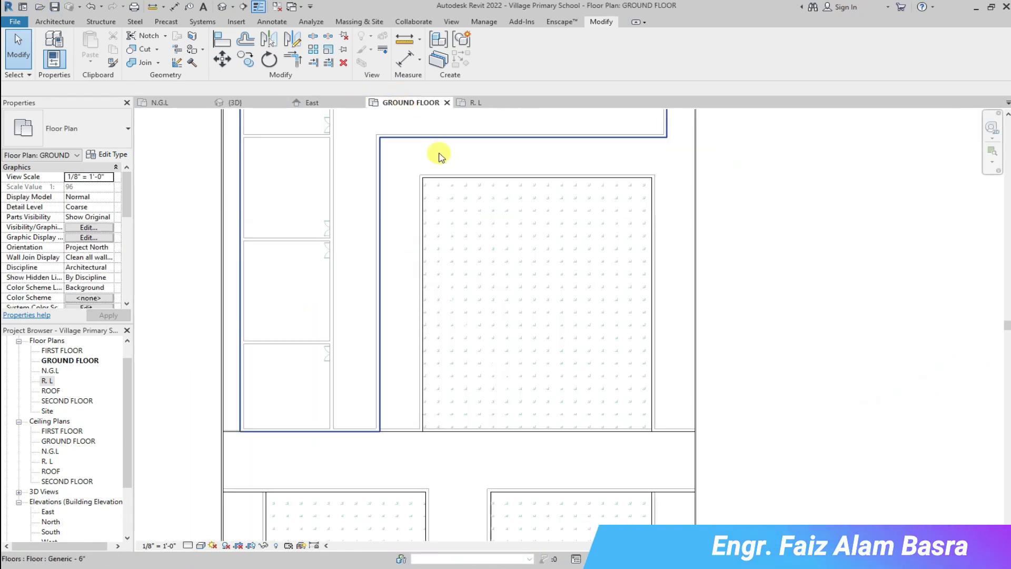
scroll(448, 211, "down", 3)
scroll(446, 151, "up", 2)
scroll(418, 159, "down", 2)
scroll(449, 153, "up", 2)
scroll(333, 146, "up", 1)
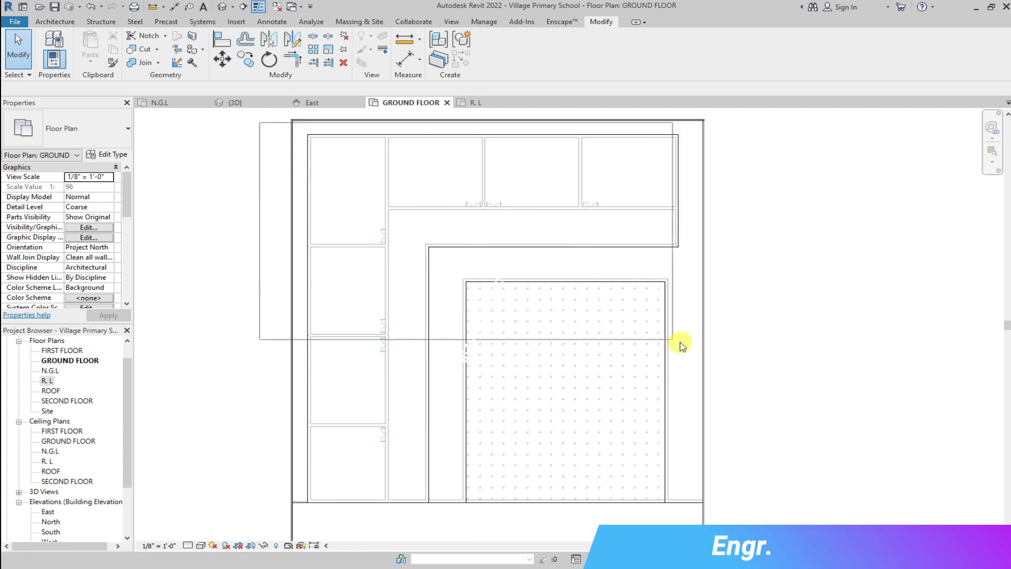
left_click(158, 102)
Window-select the six walls of the upper classroom row
scroll(348, 363, "down", 3)
scroll(312, 159, "down", 1)
scroll(231, 205, "up", 1)
left_click_drag(230, 202, 666, 308)
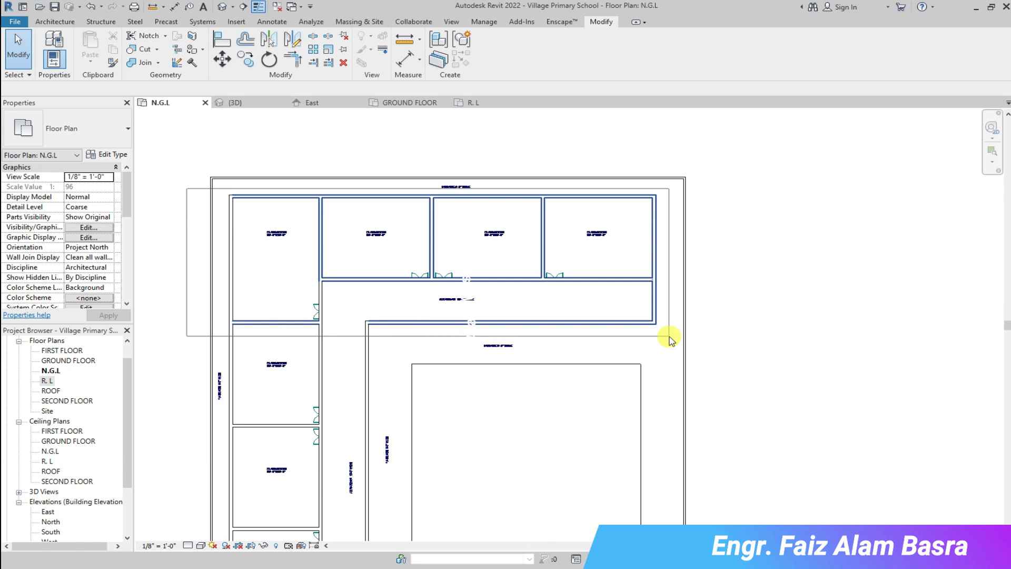
left_click_drag(666, 306, 669, 304)
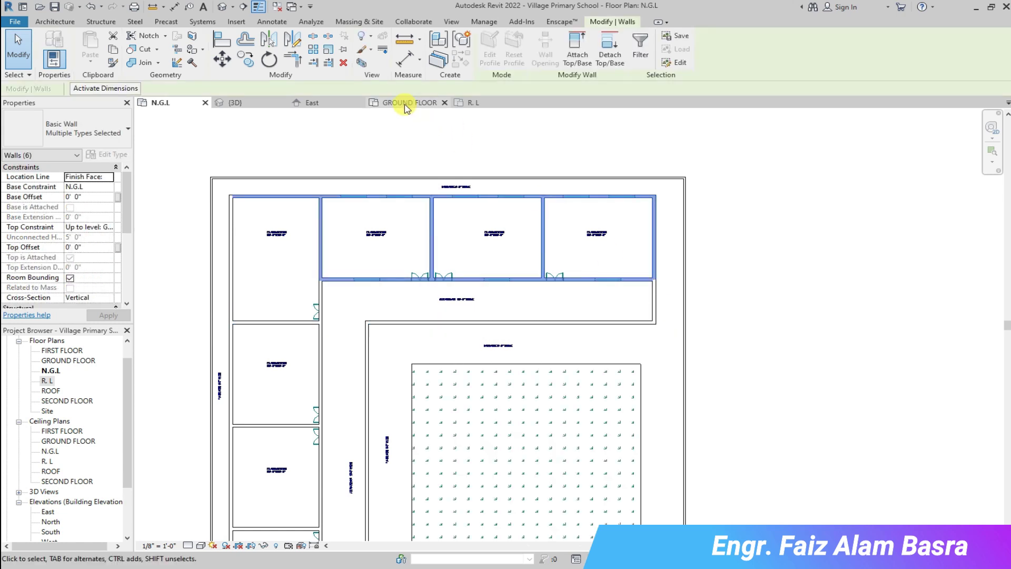
Filter the selection to the six walls, apply a new top constraint and check in 3D
left_click(640, 48)
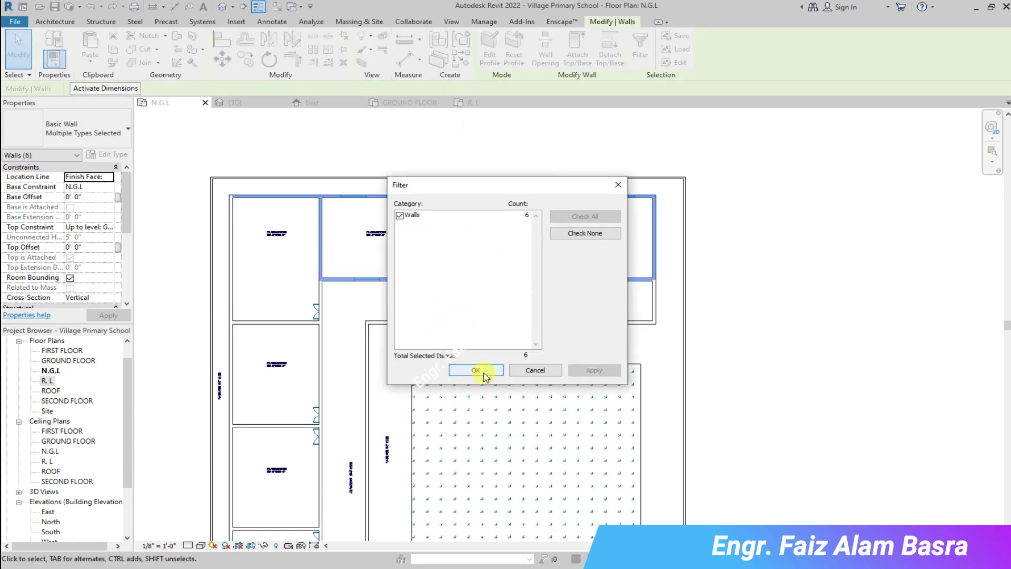
left_click(476, 371)
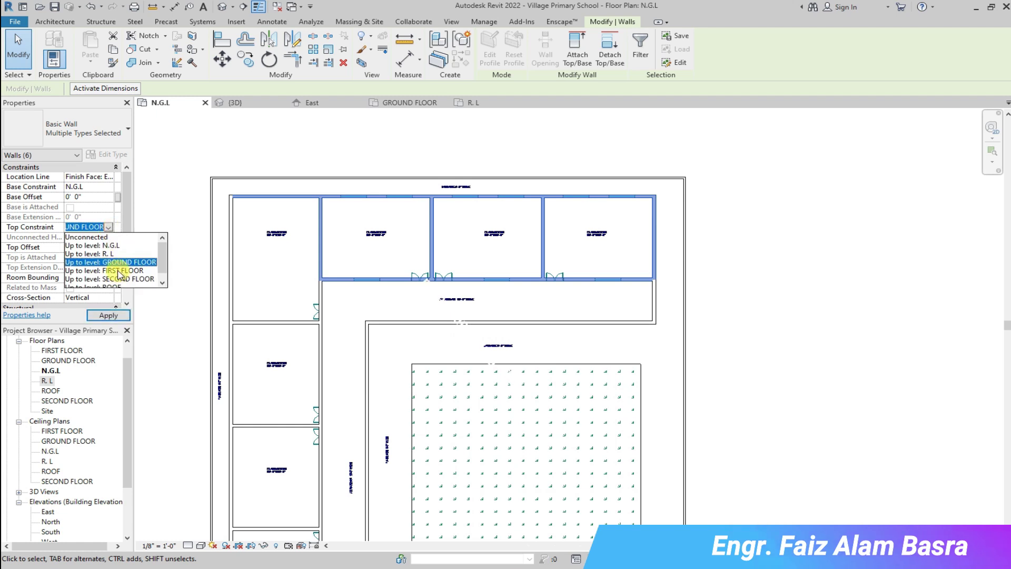
left_click(119, 316)
left_click(253, 103)
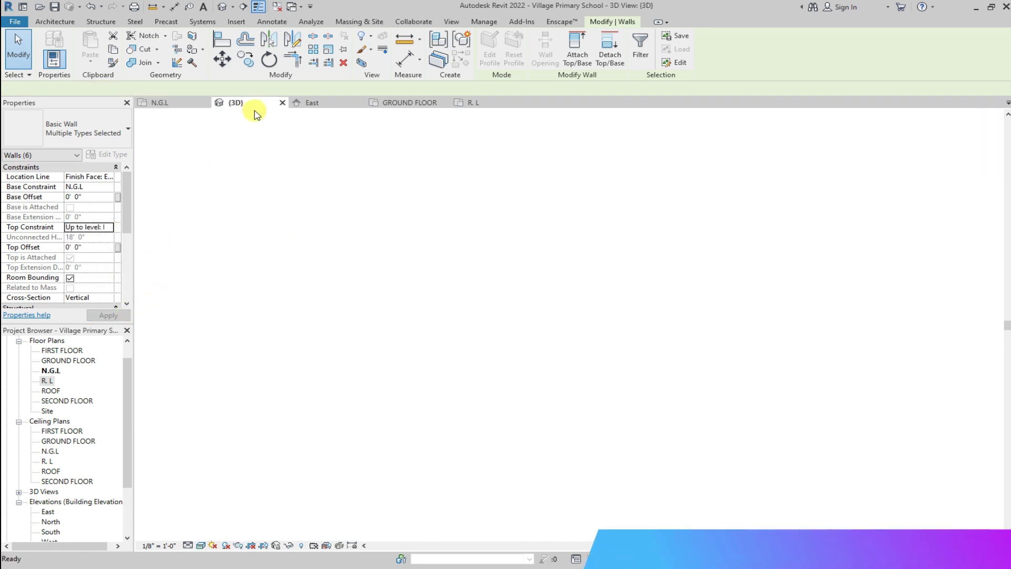
left_click(380, 227)
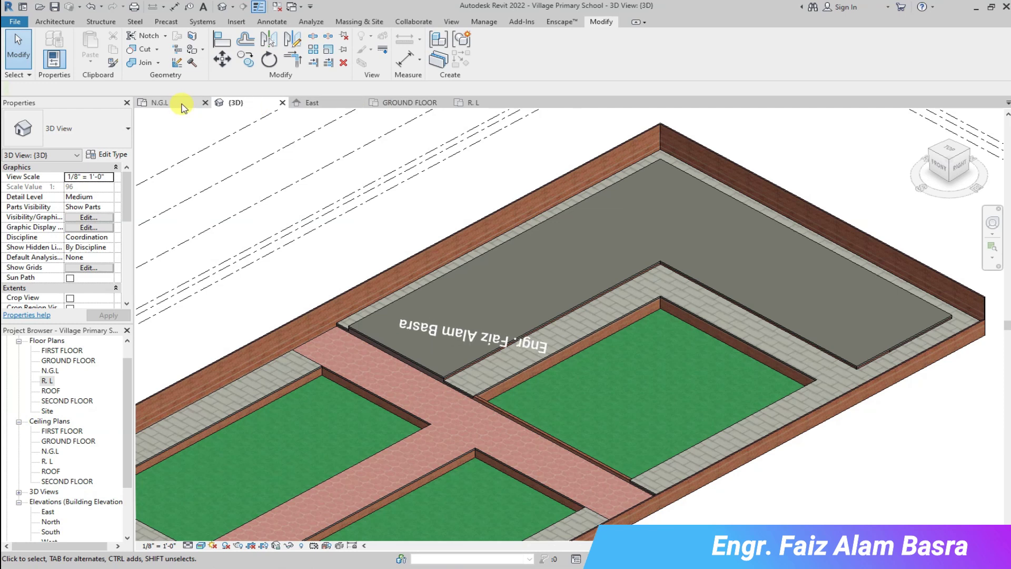
Reselect the top-row walls in N.G.L, give them a higher top level and review in 3D
left_click(163, 103)
left_click_drag(408, 257, 668, 299)
left_click(108, 227)
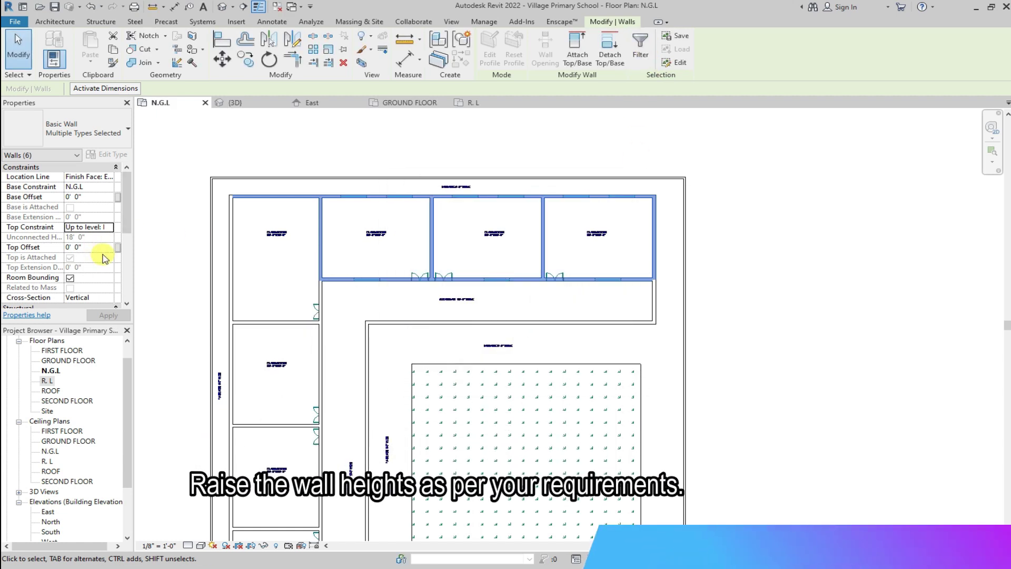
left_click(158, 295)
left_click(235, 102)
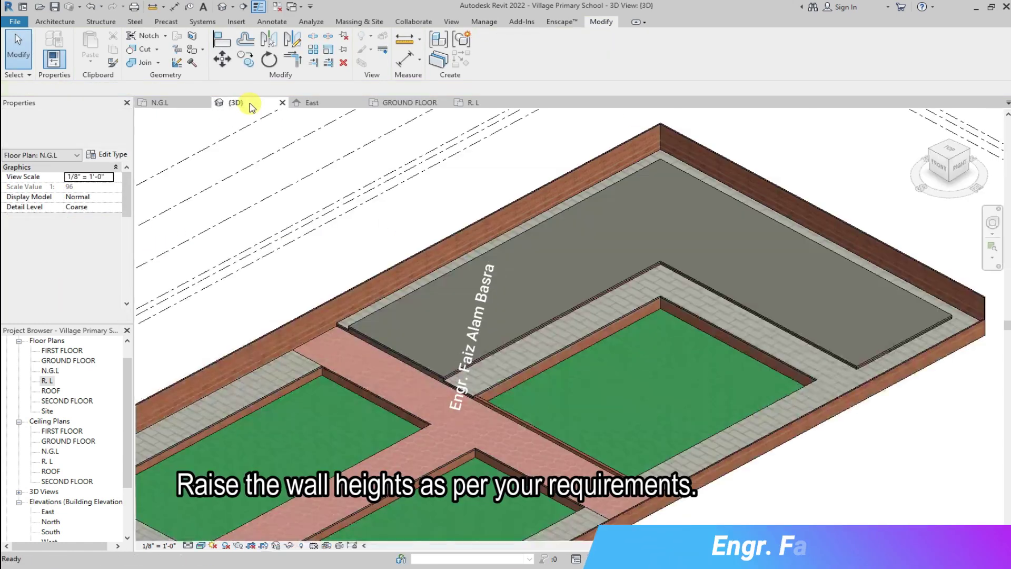
scroll(643, 238, "up", 4)
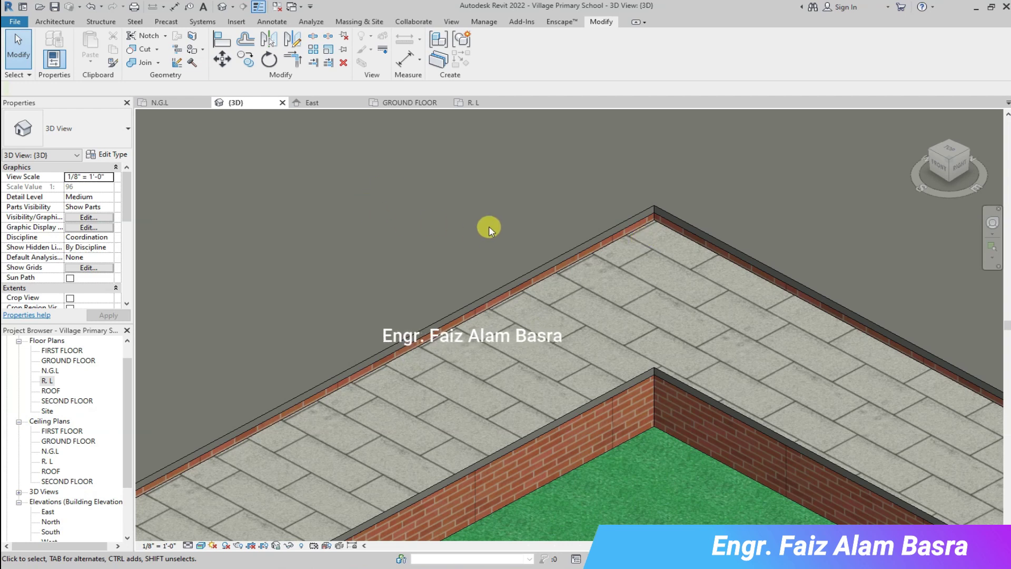
left_click(410, 102)
Select the grey floor slab in 3D and open, then finish, its boundary sketch
scroll(360, 151, "up", 2)
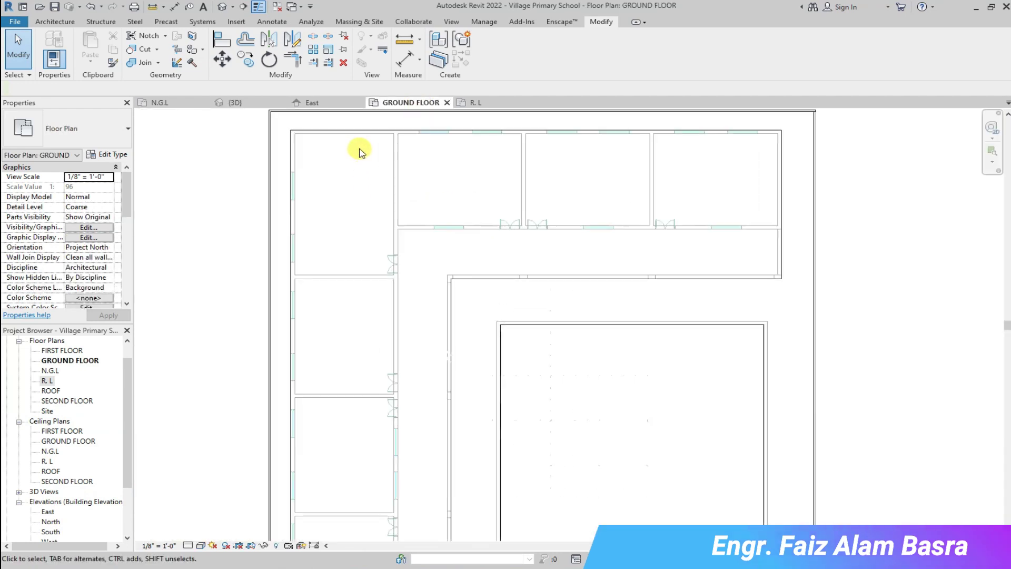
left_click(185, 103)
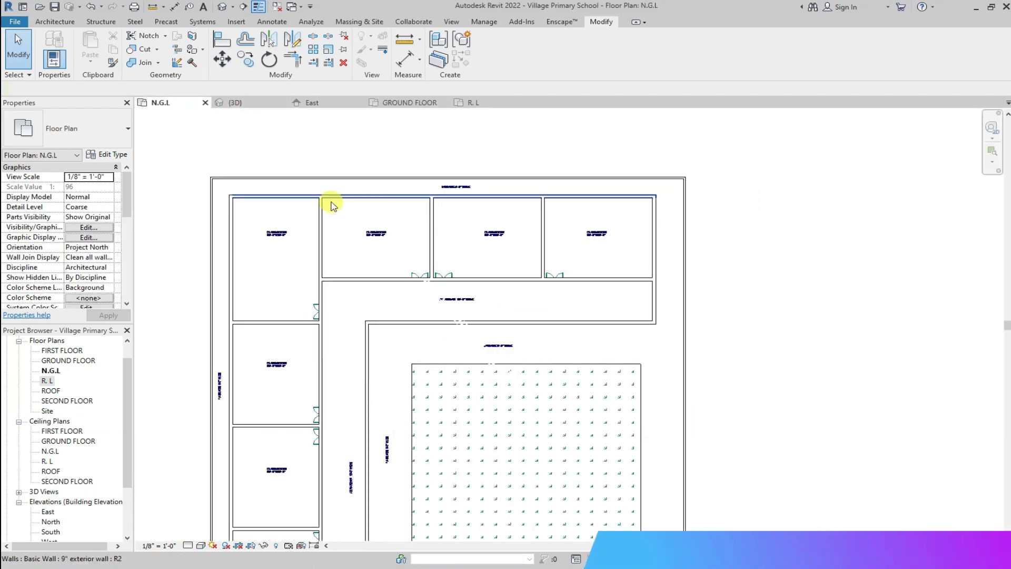
left_click(489, 103)
left_click(234, 103)
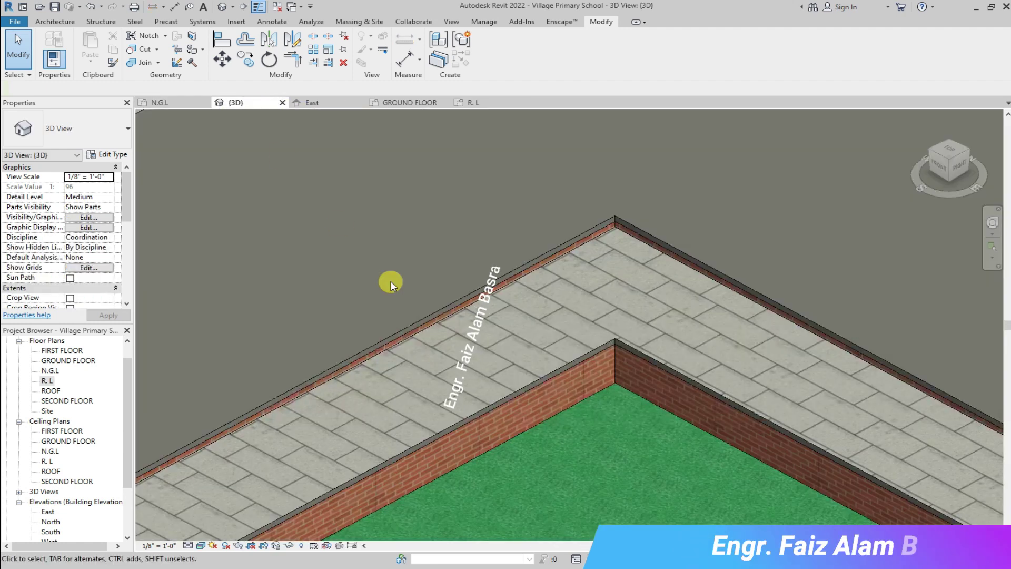
left_click(431, 311)
left_click(498, 63)
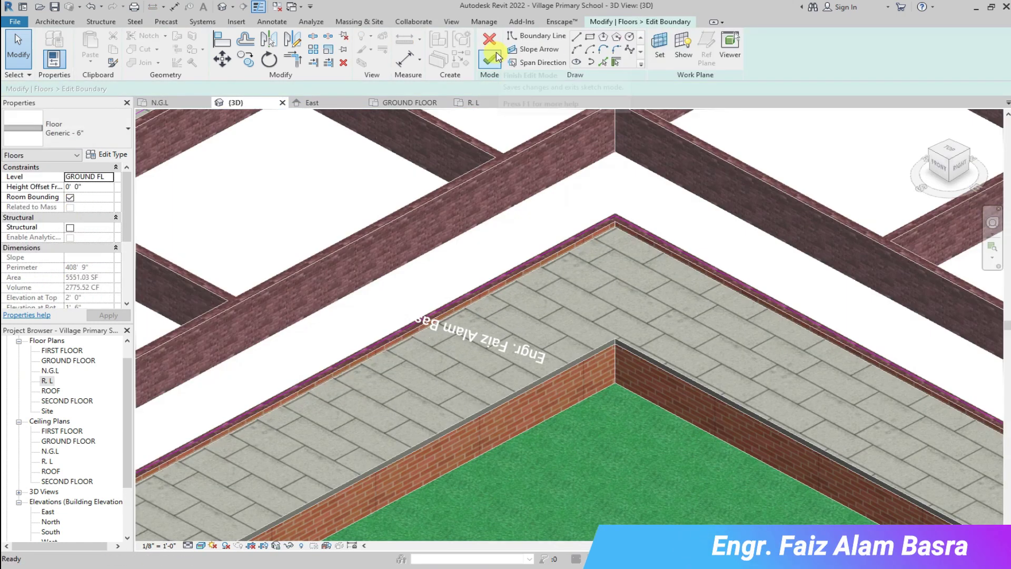
scroll(571, 235, "down", 2)
scroll(527, 211, "down", 1)
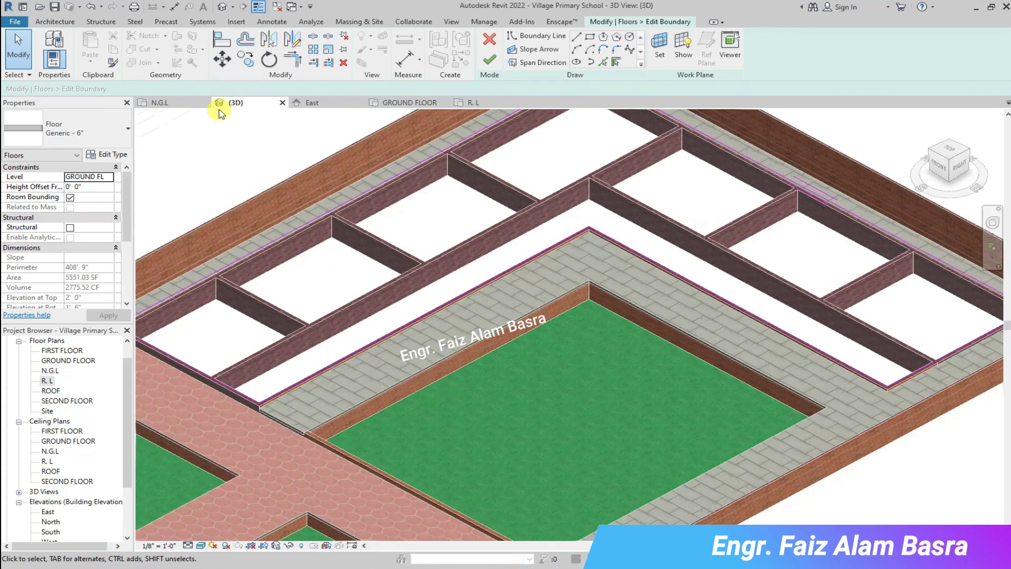
left_click(490, 58)
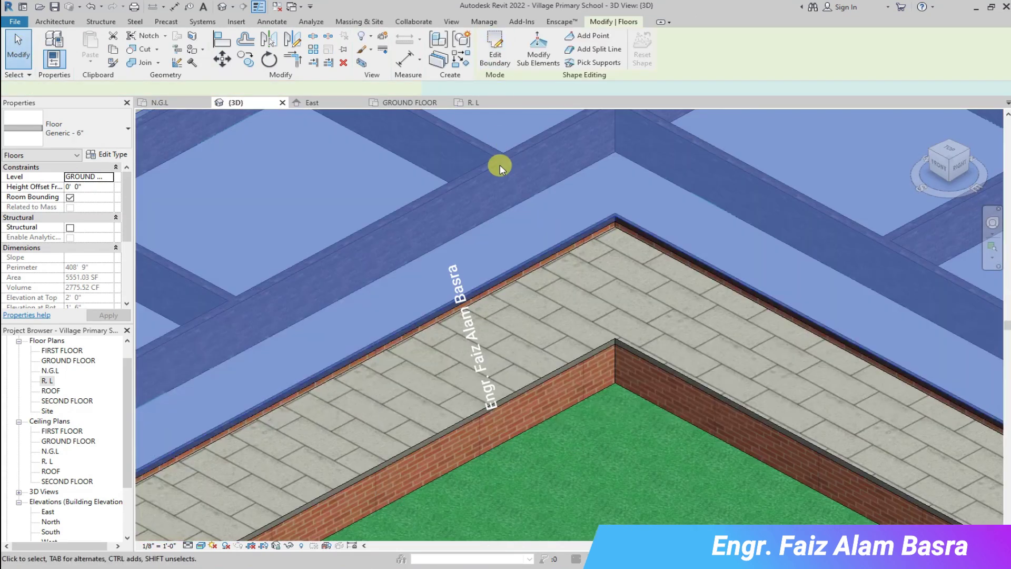
scroll(500, 309, "down", 3)
Delete the grey floor slab and orbit to inspect the exposed classroom walls
key("Escape")
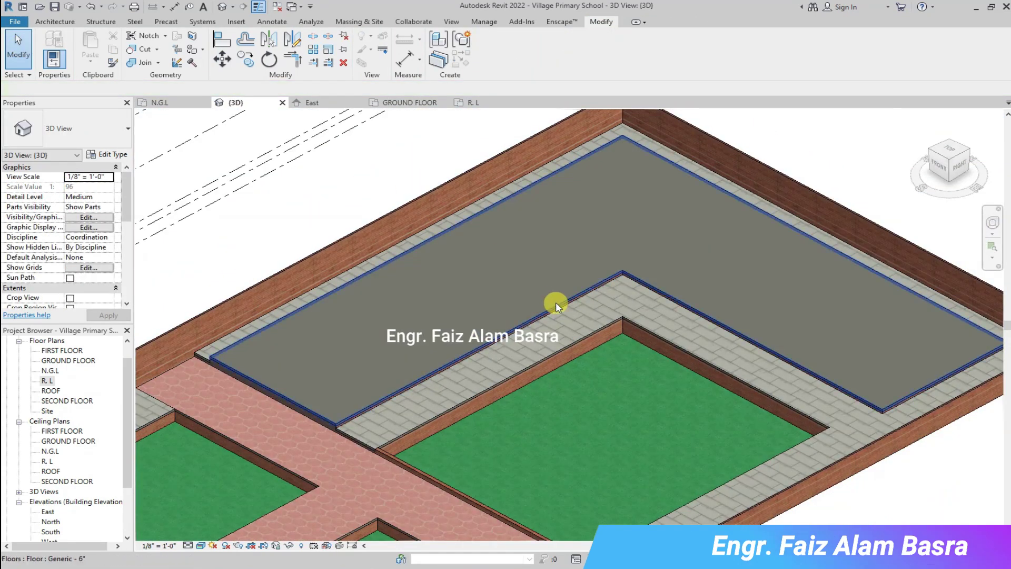
left_click(555, 301)
key("Delete")
middle_click_drag(839, 253, 579, 239, "shift")
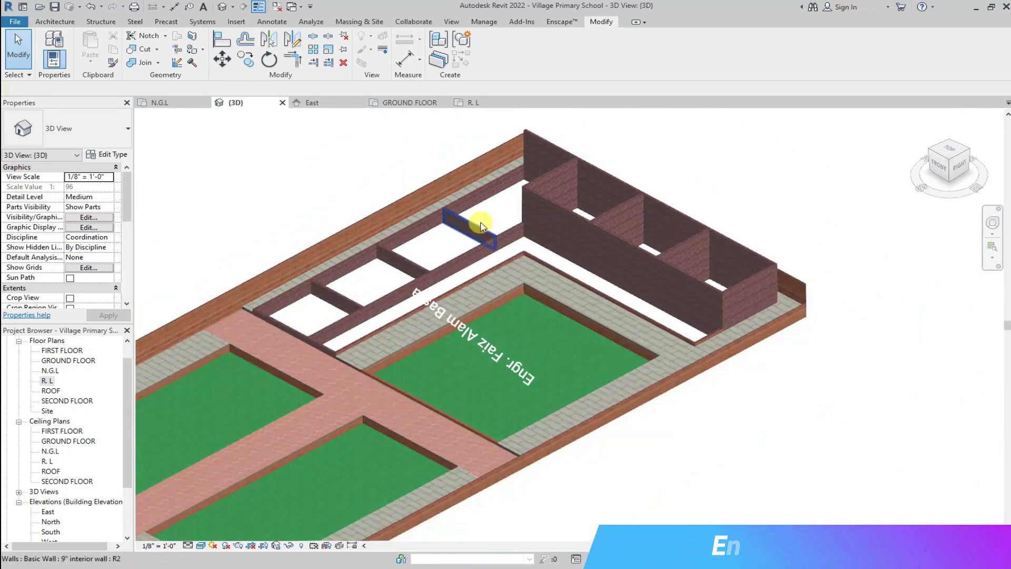
key("ctrl+Tab")
scroll(472, 177, "down", 2)
mouse_move(314, 181)
left_mouse_down()
mouse_move(412, 428)
mouse_move(299, 266)
left_mouse_up()
Set the left-column room walls' top constraint to FIRST FLOOR and check them in 3D
left_click_drag(345, 172, 416, 446)
left_click(108, 227)
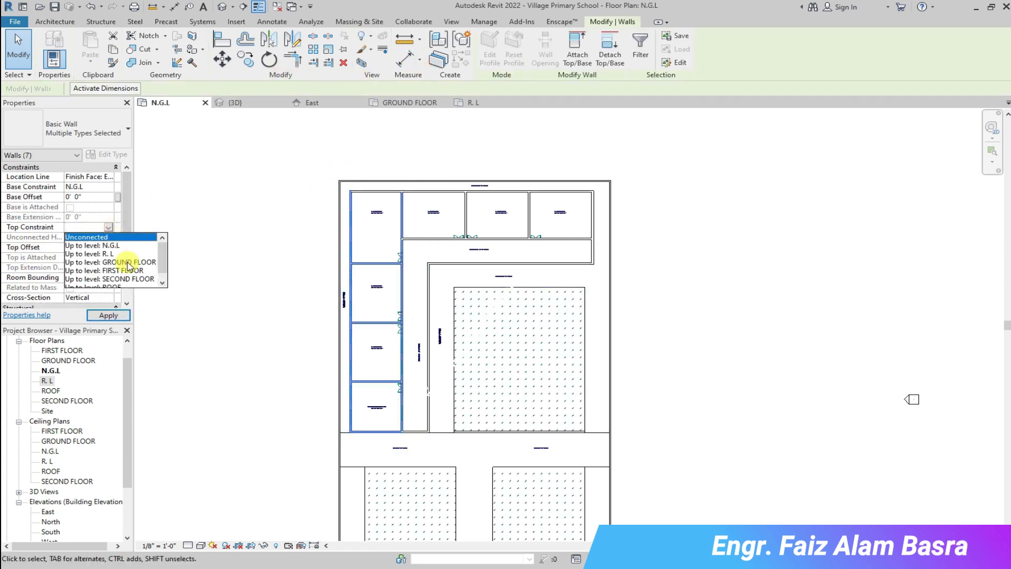
left_click(132, 271)
left_click(279, 213)
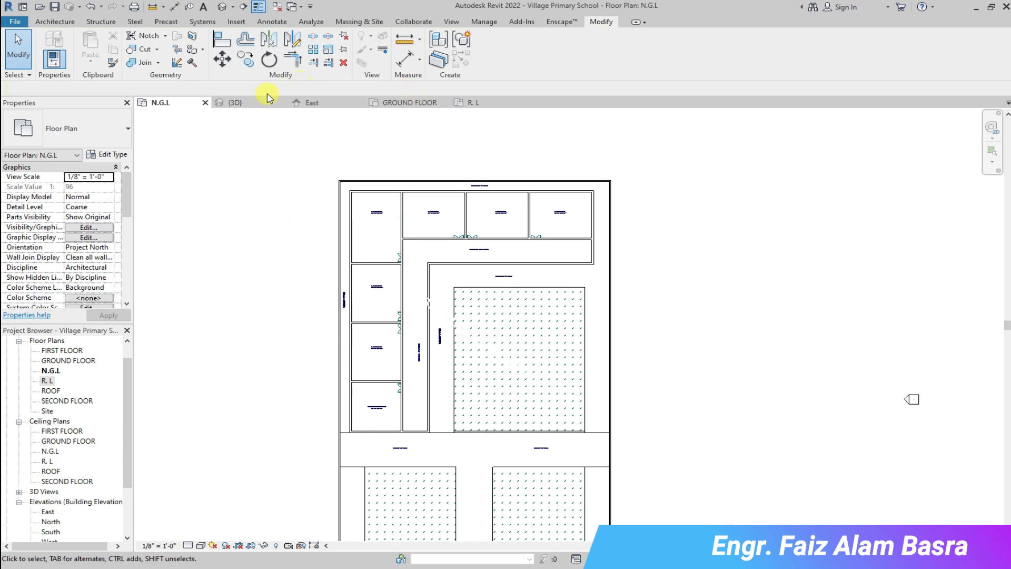
left_click(260, 108)
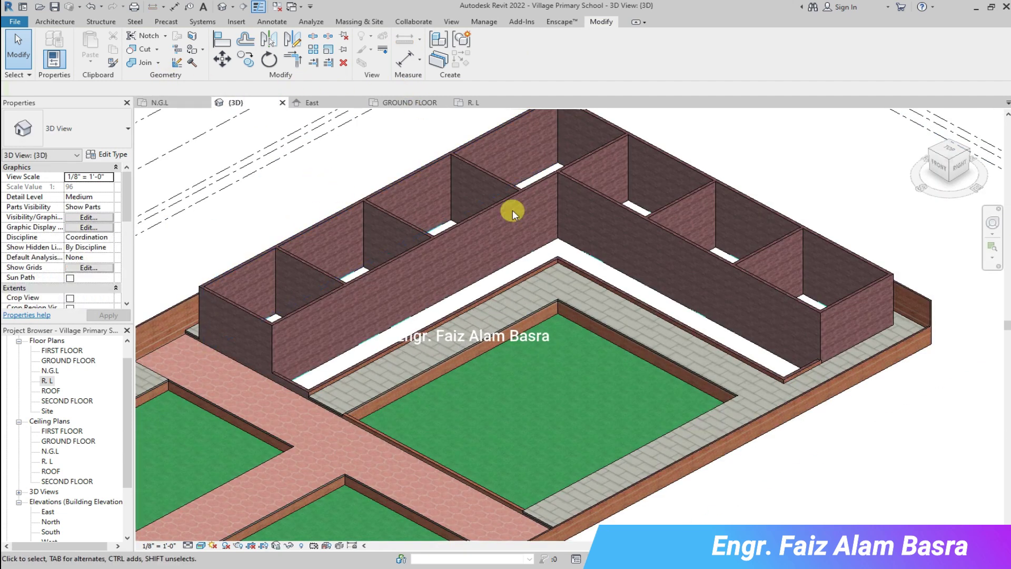
scroll(456, 216, "up", 2)
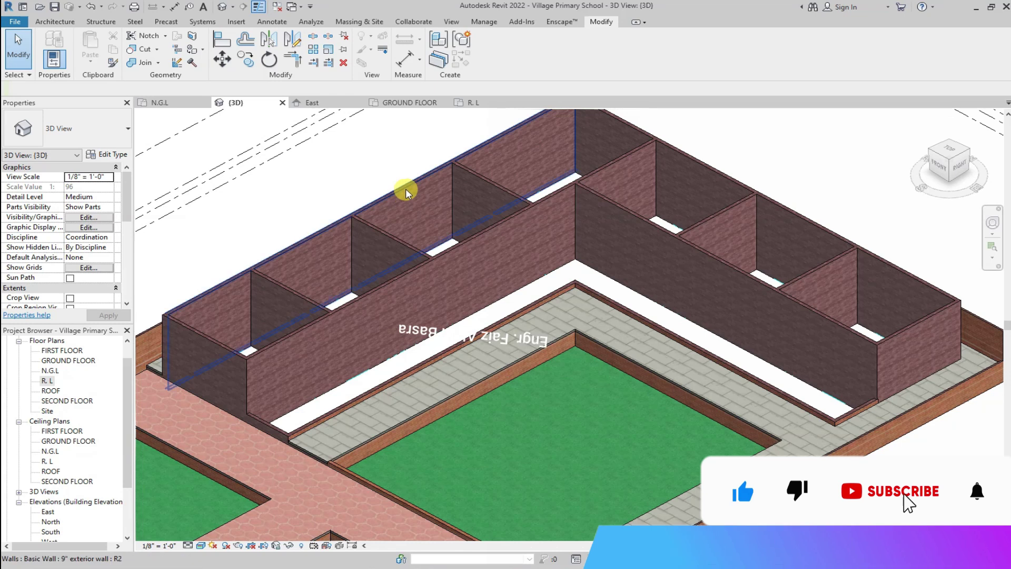
left_click(397, 104)
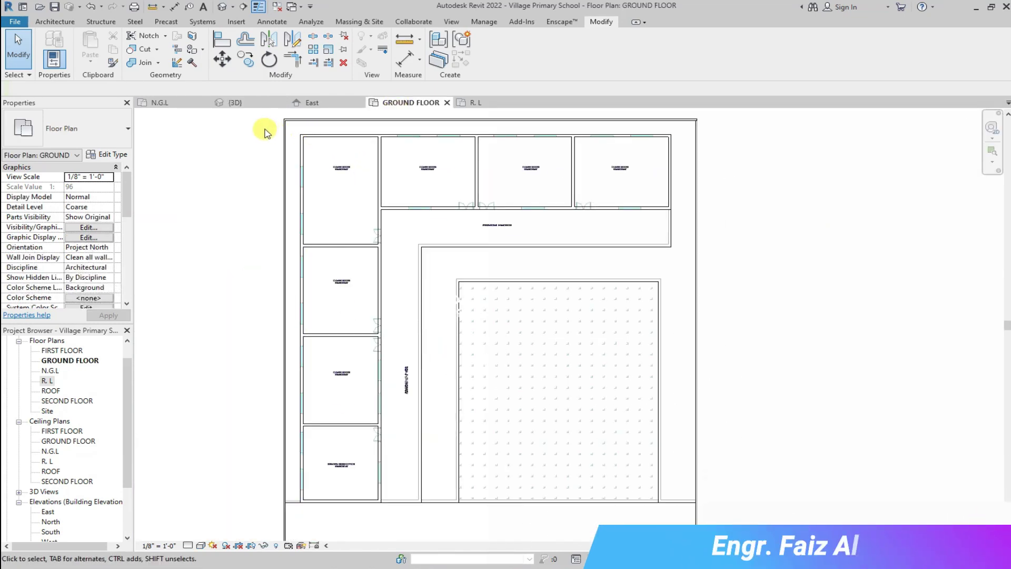
Start a floor on GROUND FLOOR and pick the top, corridor-inner and left walls as its boundary
scroll(458, 169, "up", 1)
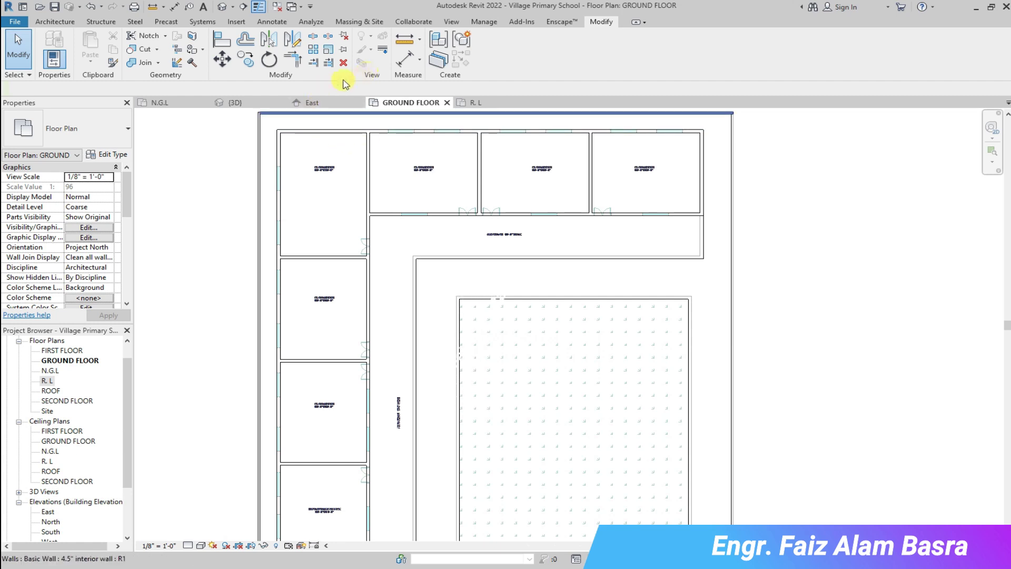
left_click(55, 21)
left_click(277, 53)
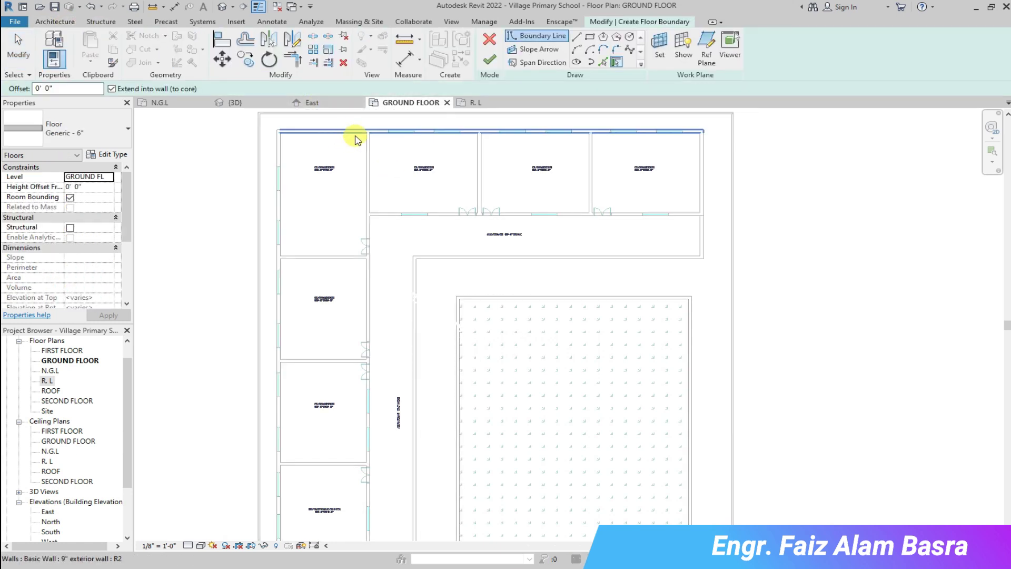
scroll(347, 151, "up", 2)
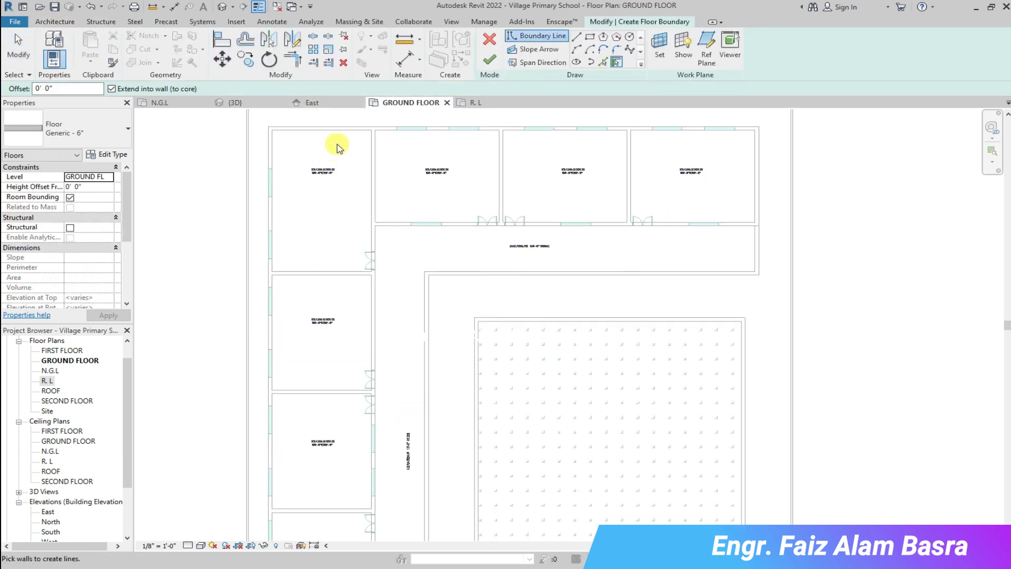
left_click(276, 132)
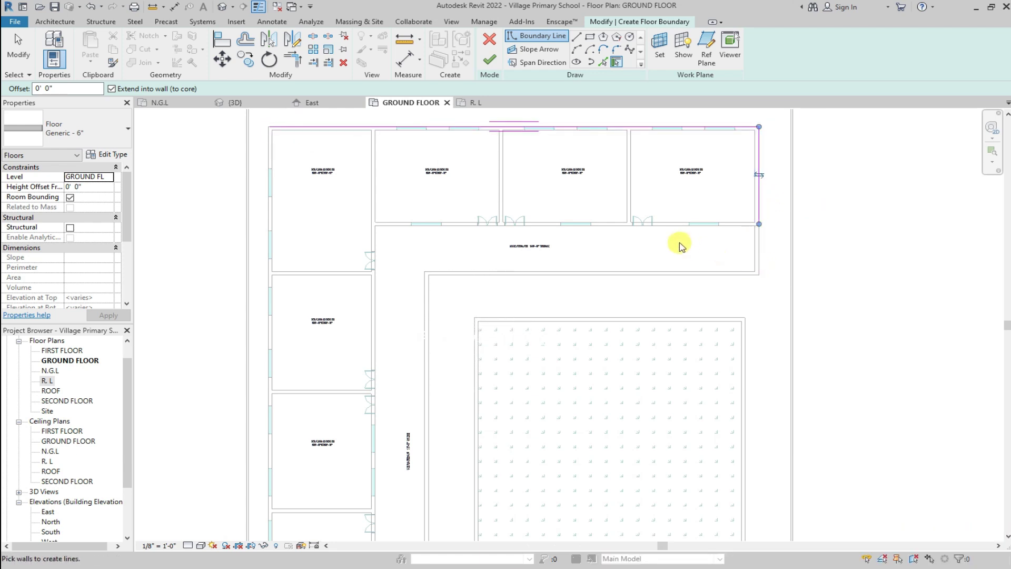
left_click(641, 276)
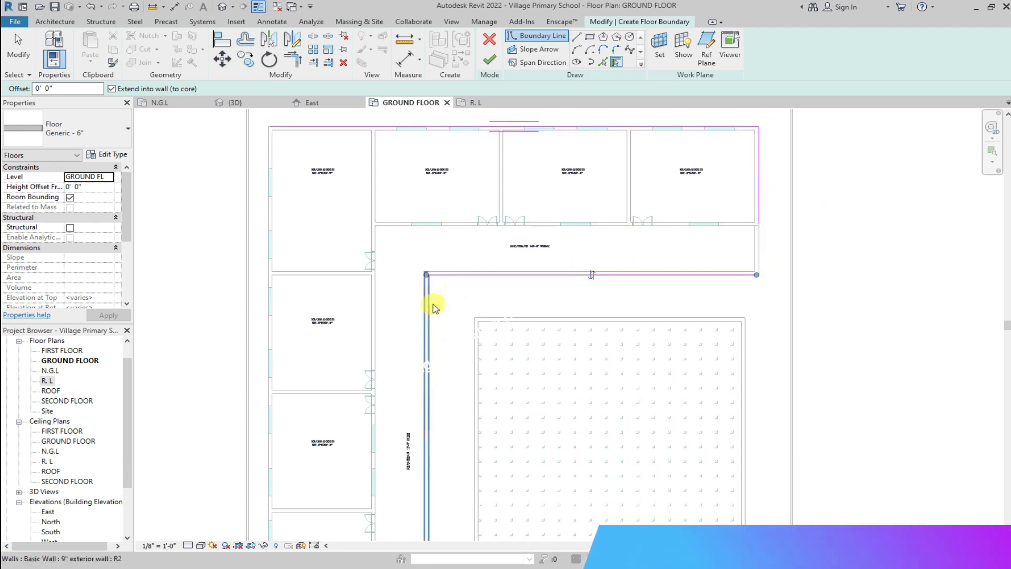
left_click(270, 333)
scroll(390, 174, "down", 2)
scroll(348, 442, "up", 2)
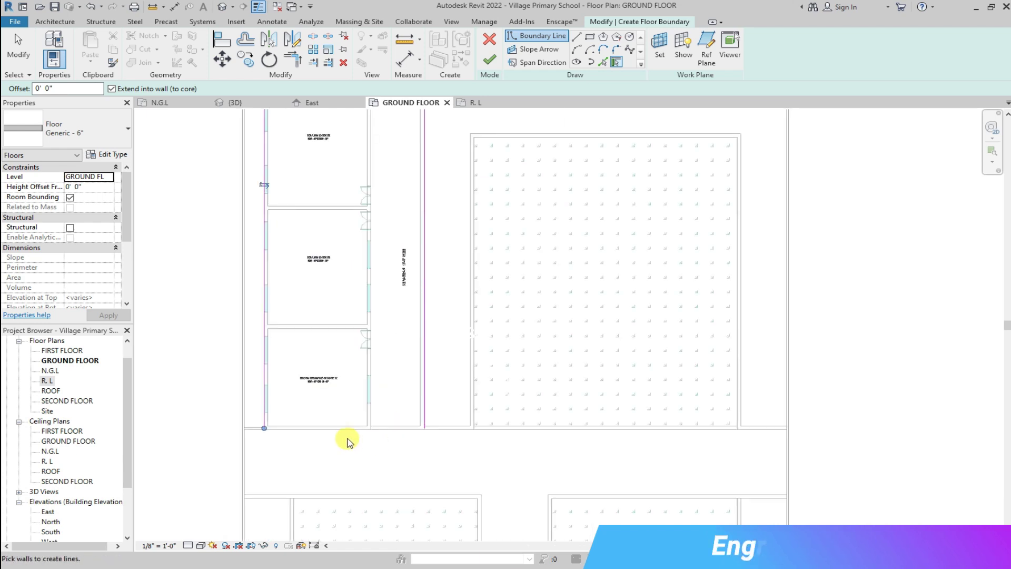
Trim the boundary lines into corners and finish the Generic 6" slab, answering both prompts
left_click(287, 58)
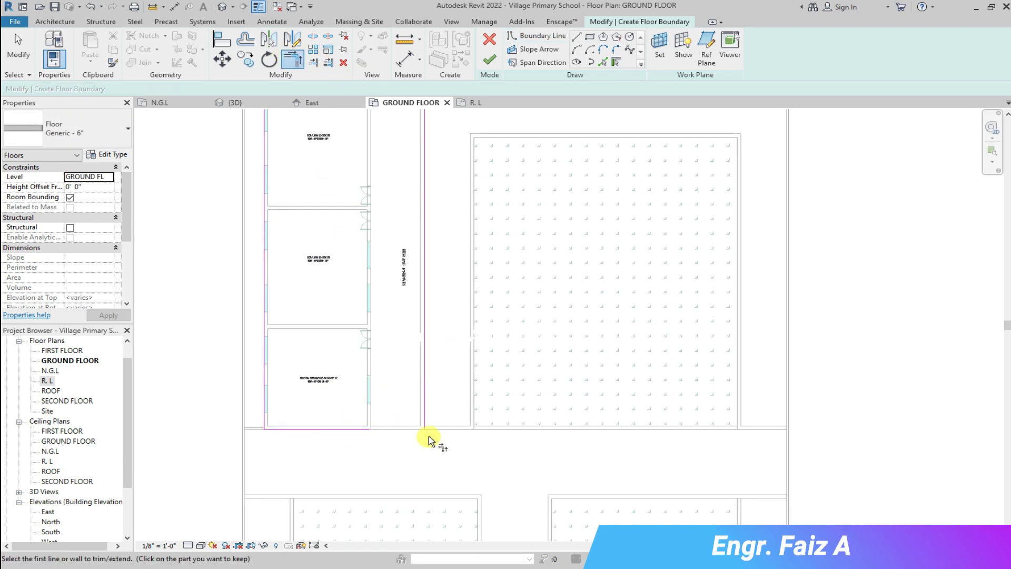
scroll(381, 378, "down", 2)
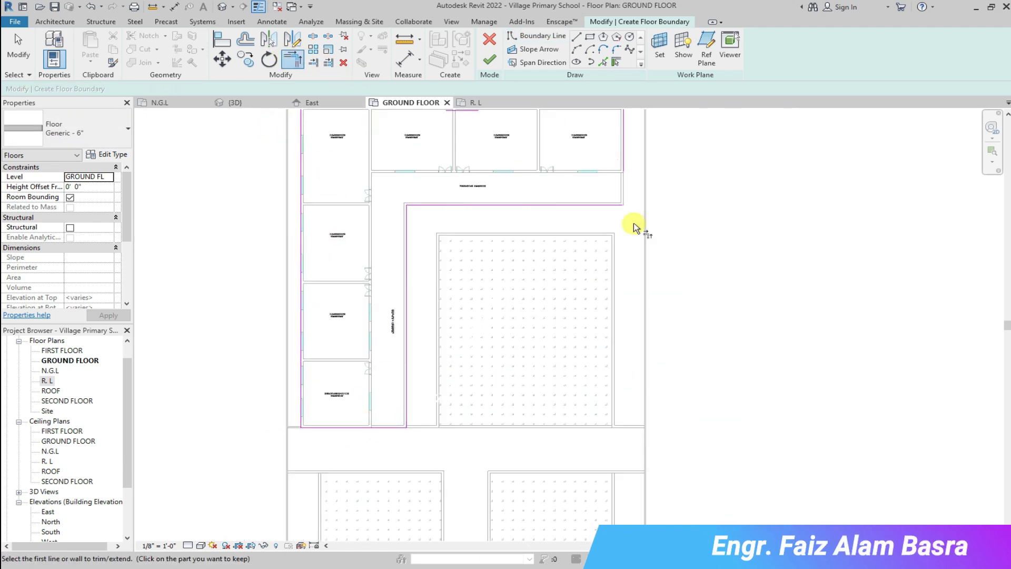
scroll(451, 198, "down", 2)
scroll(436, 218, "up", 1)
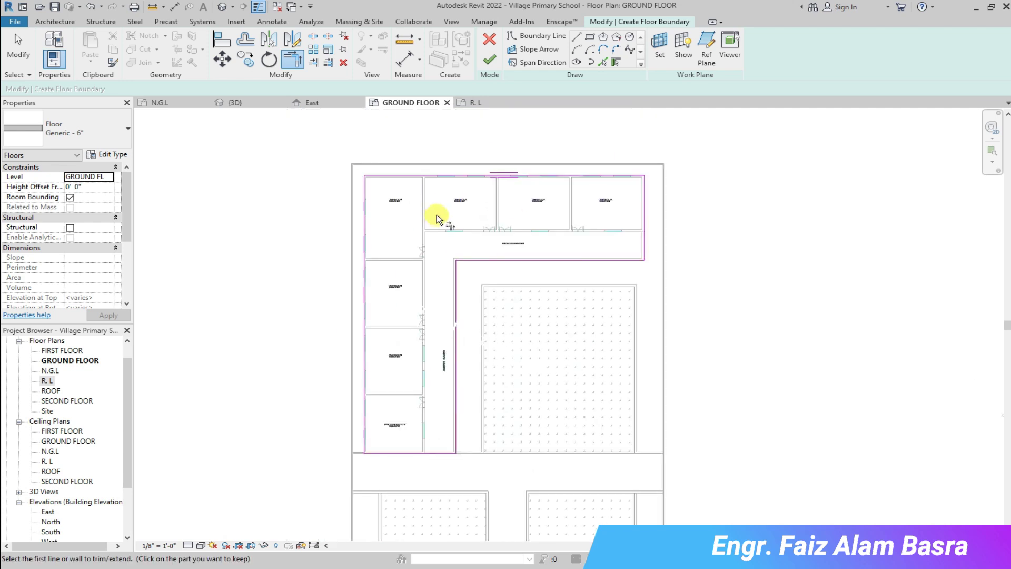
left_click(491, 60)
left_click(588, 295)
left_click(531, 298)
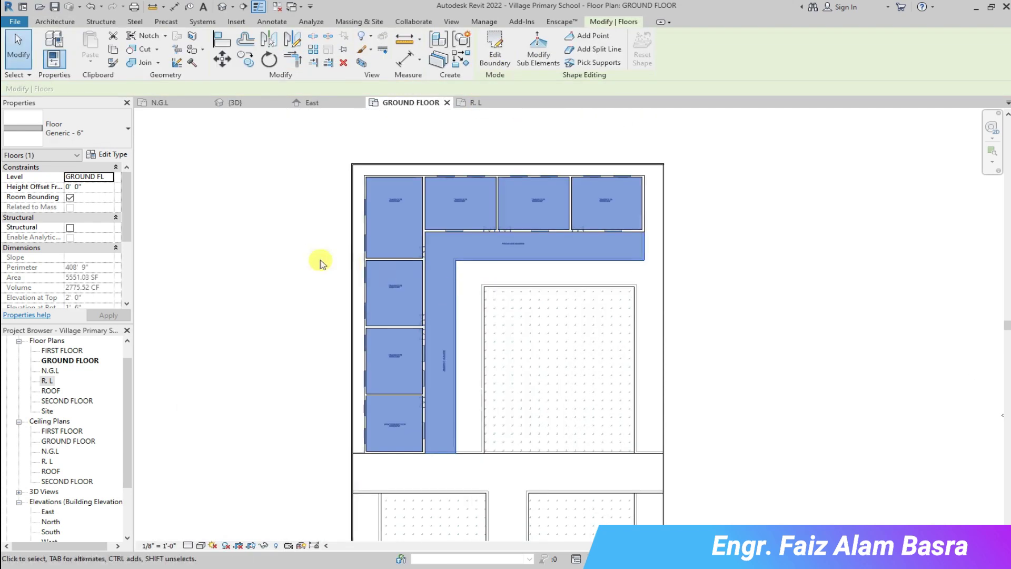
left_click(323, 262)
left_click(231, 102)
scroll(332, 422, "up", 2)
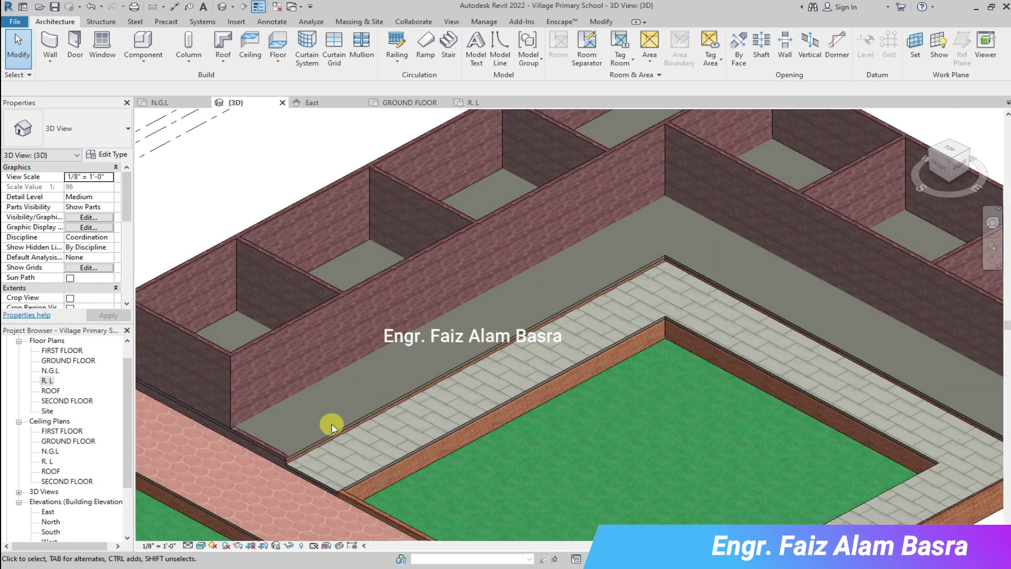
scroll(237, 468, "up", 2)
scroll(250, 458, "up", 2)
scroll(242, 457, "down", 2)
scroll(203, 357, "down", 2)
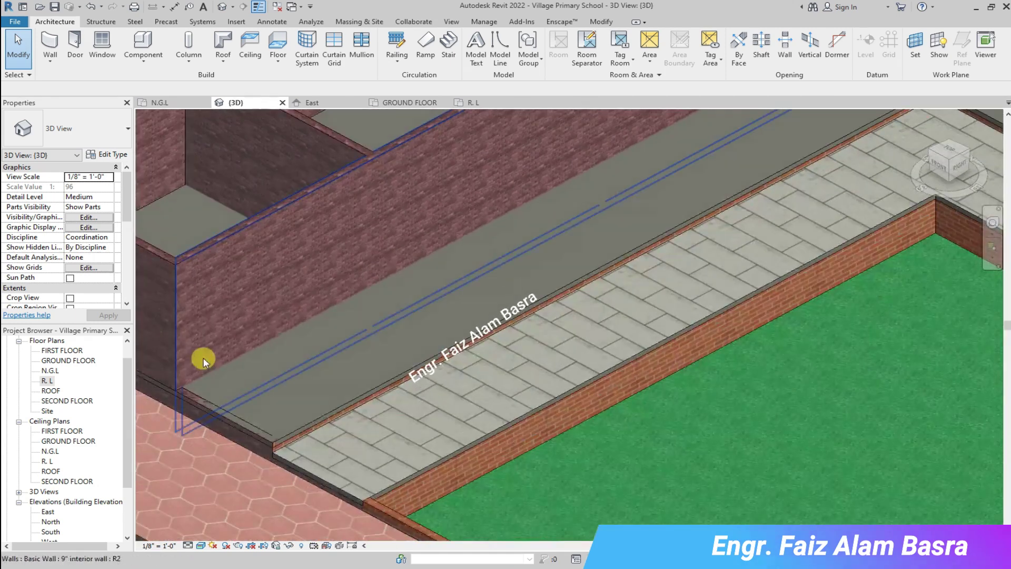
middle_click_drag(203, 357, 713, 206)
scroll(379, 261, "up", 1)
scroll(378, 261, "down", 2)
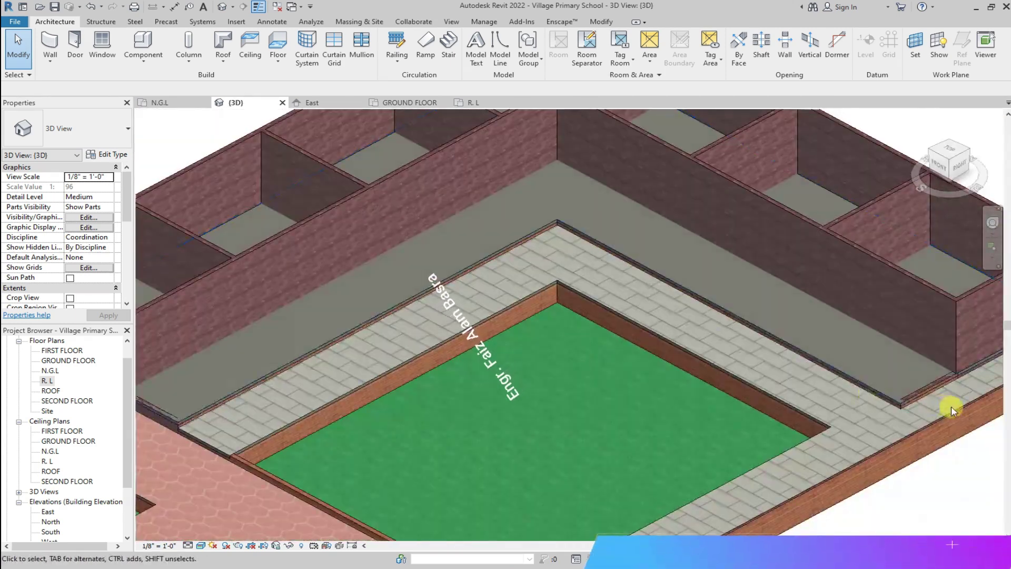
scroll(927, 384, "up", 4)
scroll(927, 378, "down", 2)
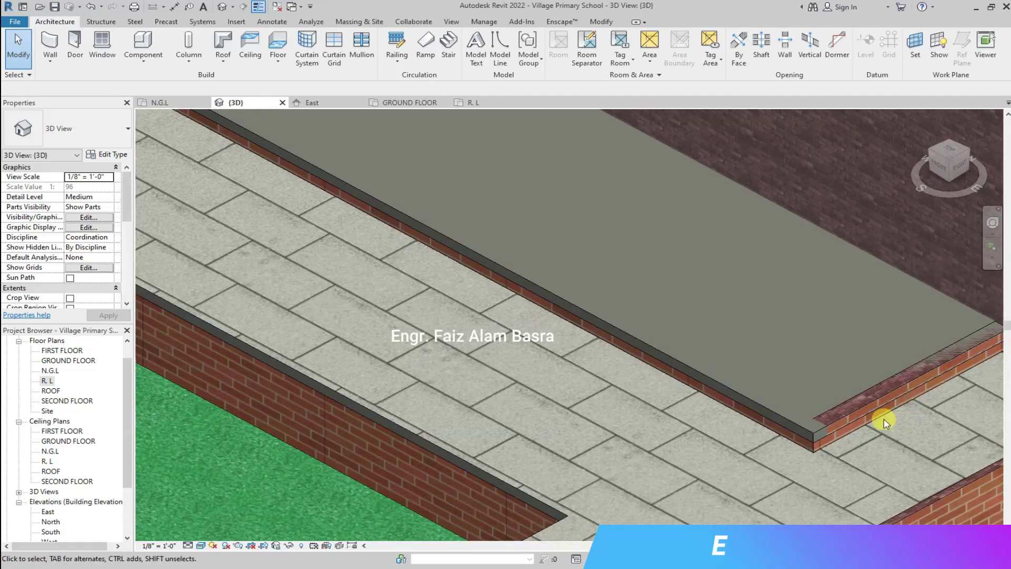
scroll(855, 409, "up", 2)
scroll(855, 406, "down", 2)
scroll(847, 390, "down", 2)
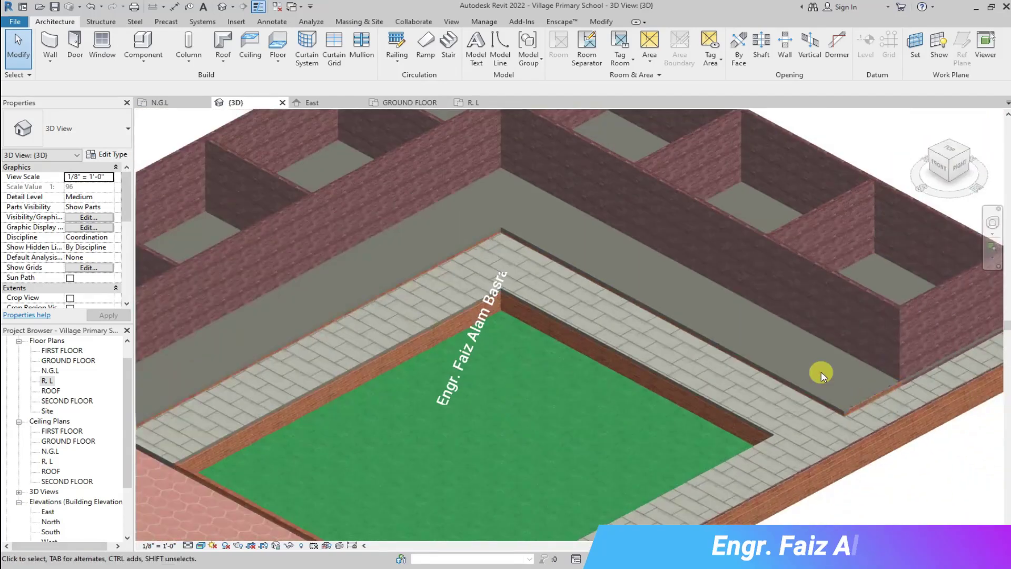
scroll(847, 388, "down", 1)
scroll(292, 397, "up", 1)
scroll(219, 345, "up", 2)
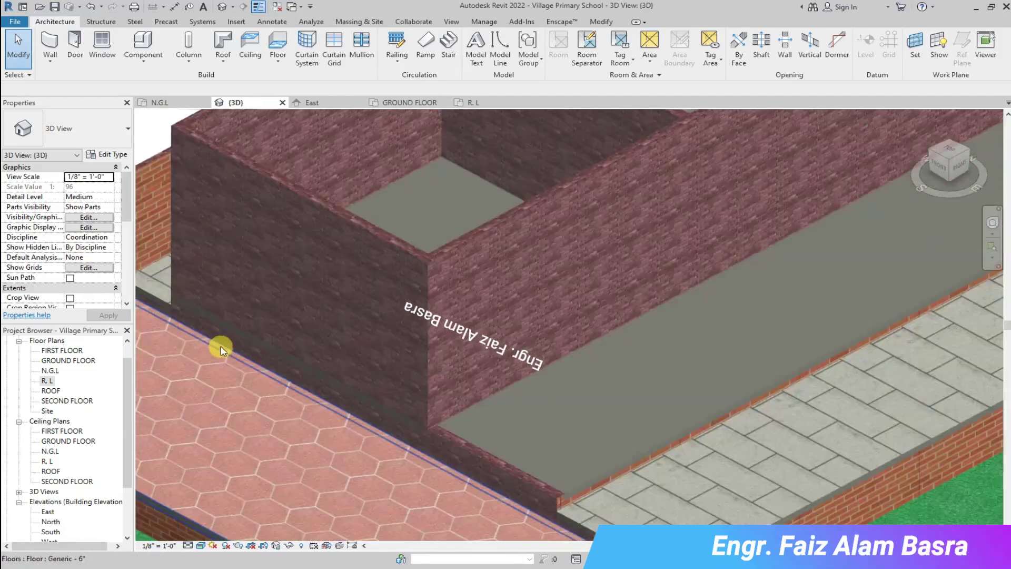
scroll(277, 389, "up", 2)
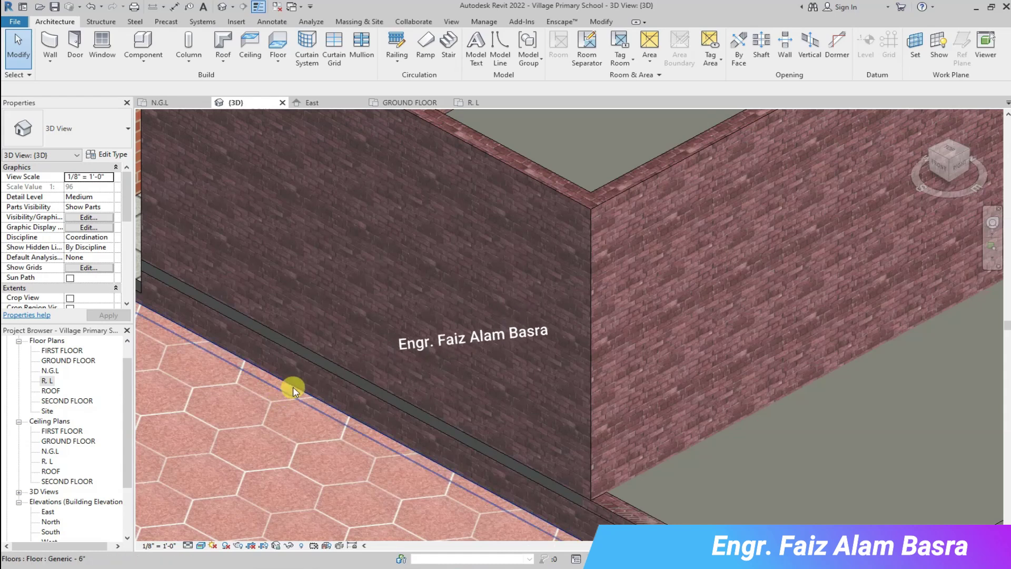
scroll(384, 316, "down", 2)
scroll(315, 244, "down", 1)
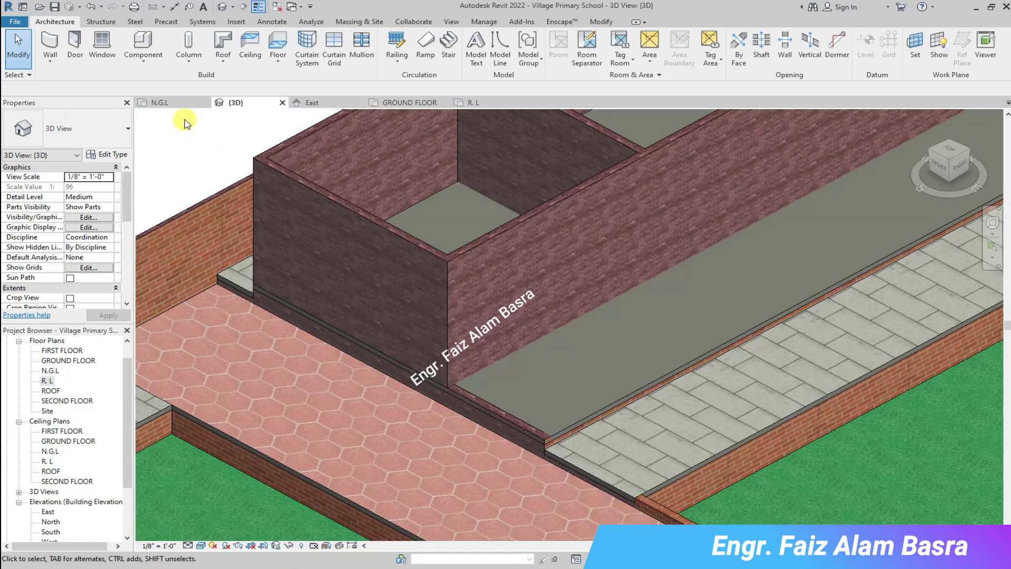
left_click(169, 102)
Clear the wall selection and briefly browse the Component tool's type list
left_click(427, 417)
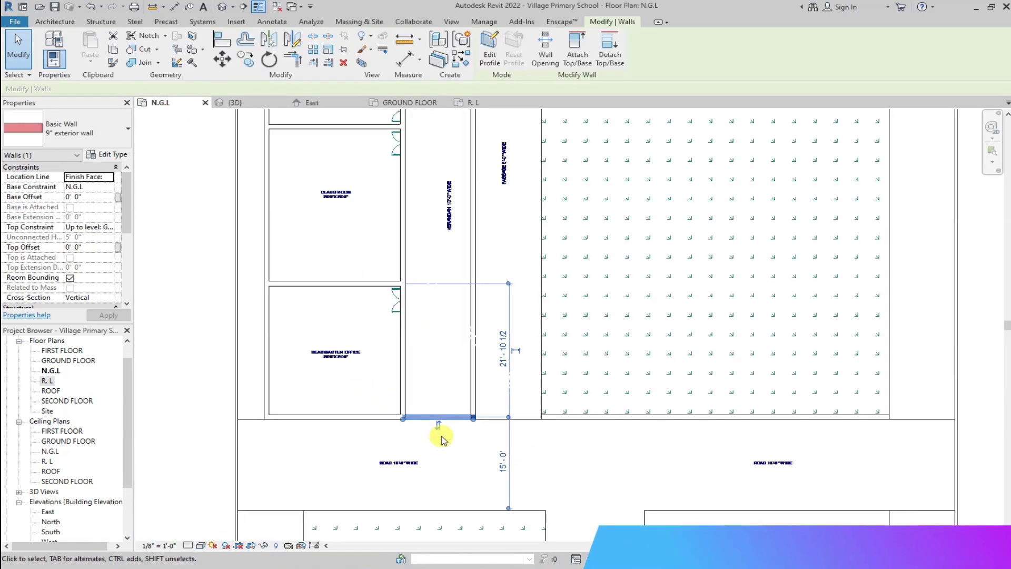
key("Escape")
scroll(378, 412, "down", 2)
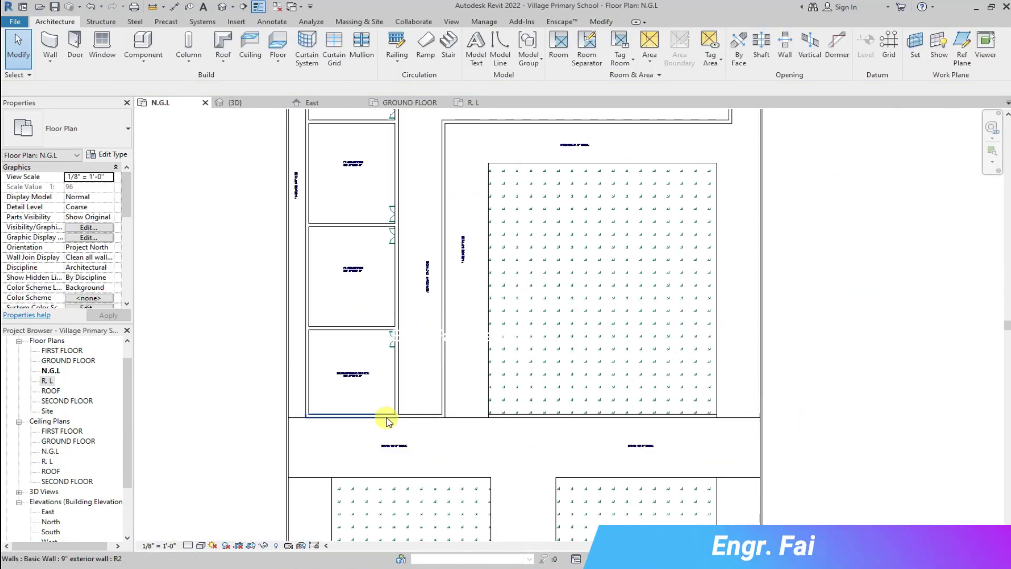
scroll(447, 260, "down", 2)
scroll(420, 195, "up", 2)
scroll(327, 112, "down", 2)
scroll(205, 107, "up", 1)
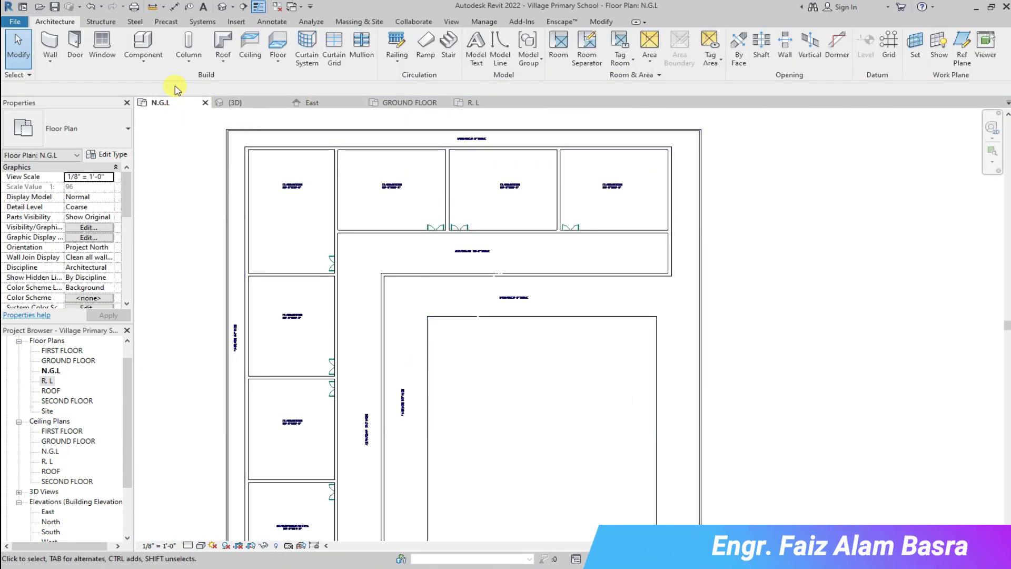
left_click(143, 56)
left_click(158, 73)
left_click(128, 128)
left_click(55, 22)
Start placing doors with the IntDbl (1) 4' x 7' double door type
left_click(55, 50)
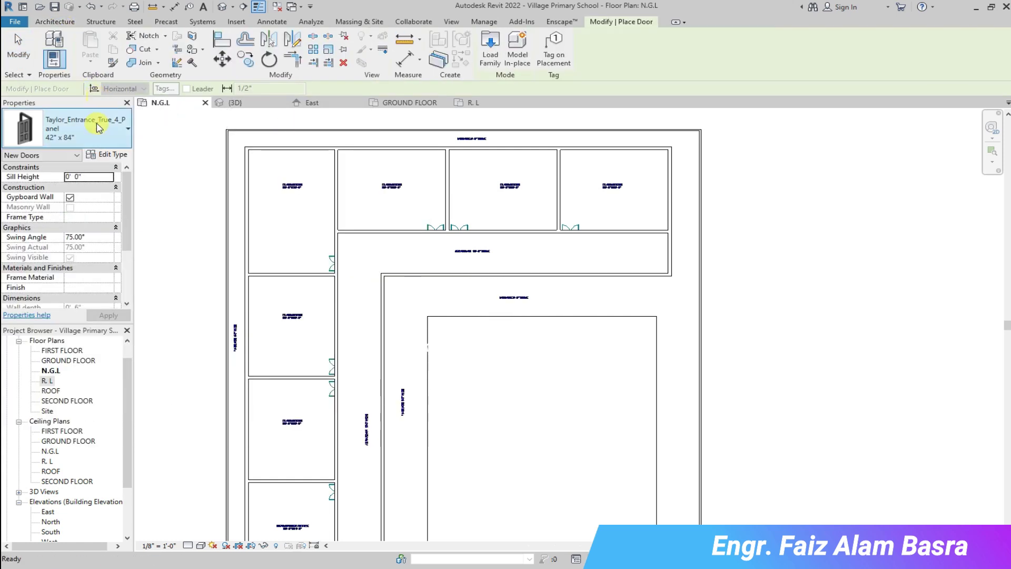
left_click(129, 131)
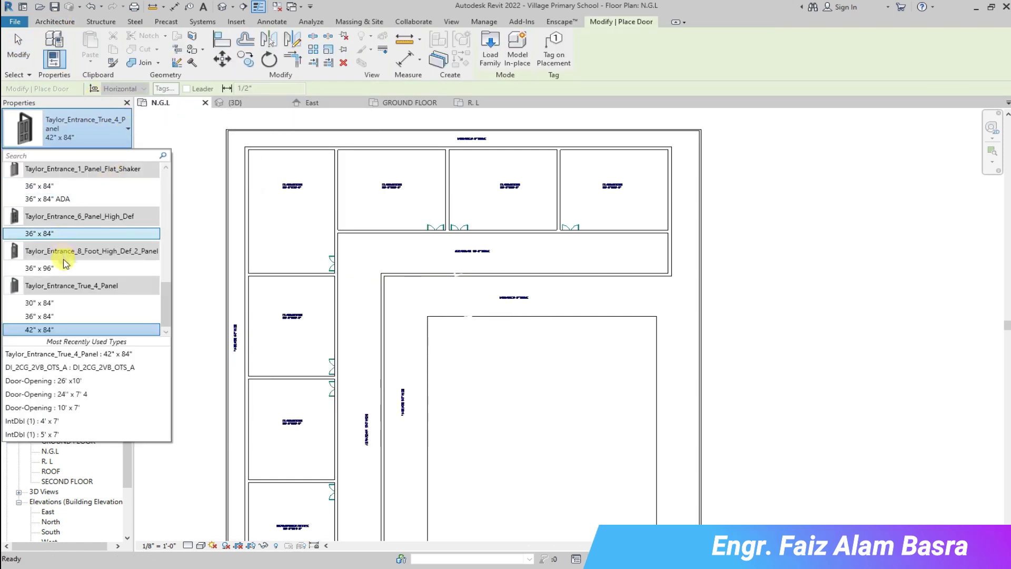
scroll(75, 264, "down", 5)
scroll(76, 253, "up", 3)
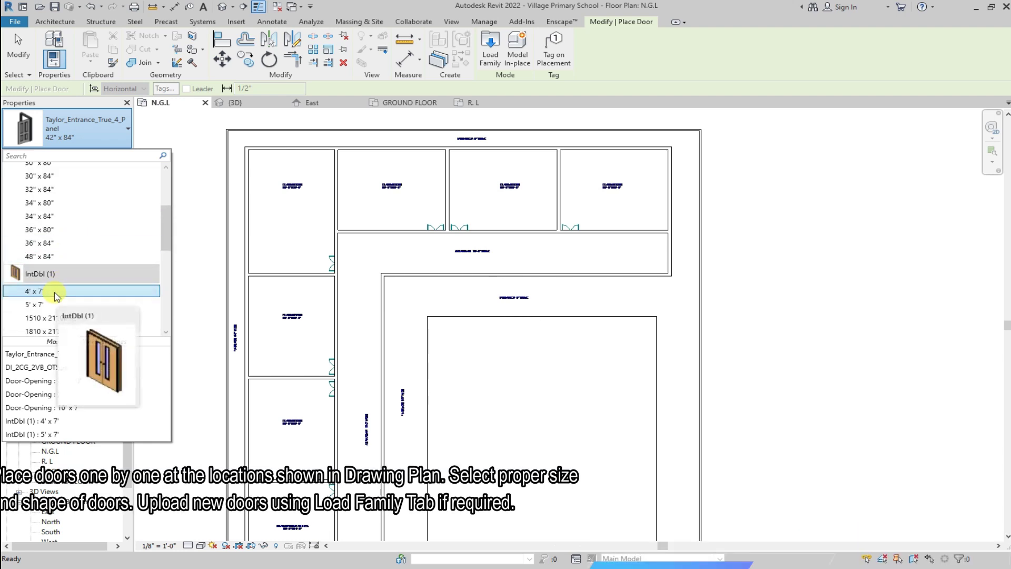
scroll(58, 279, "up", 2)
scroll(60, 279, "up", 2)
scroll(61, 285, "down", 2)
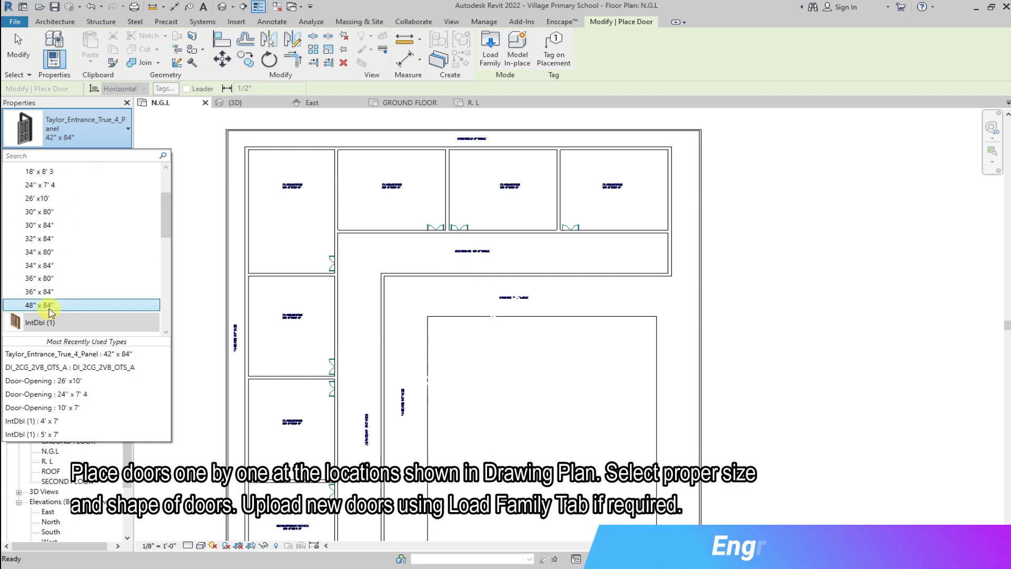
scroll(50, 300, "down", 2)
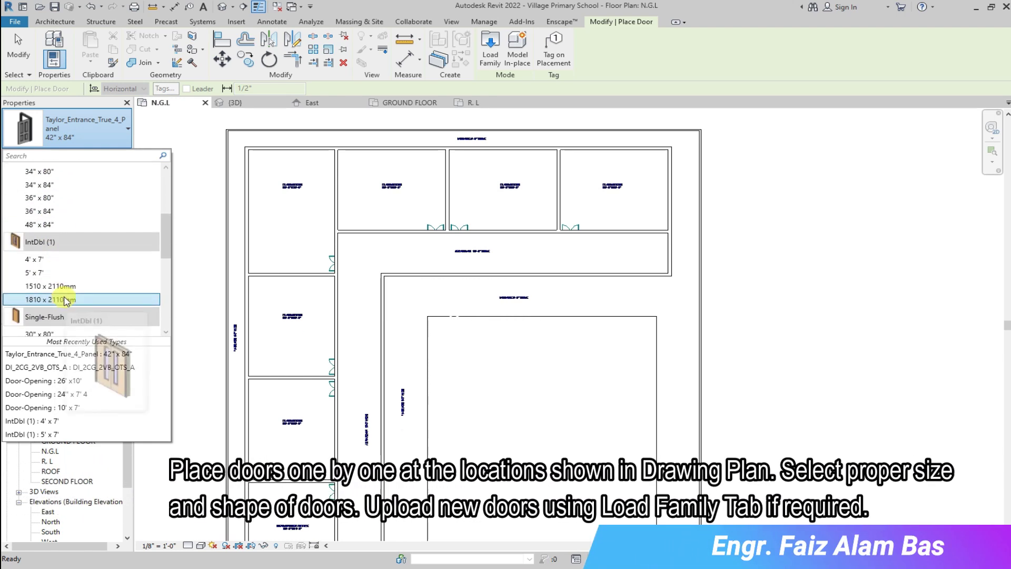
scroll(48, 211, "up", 2)
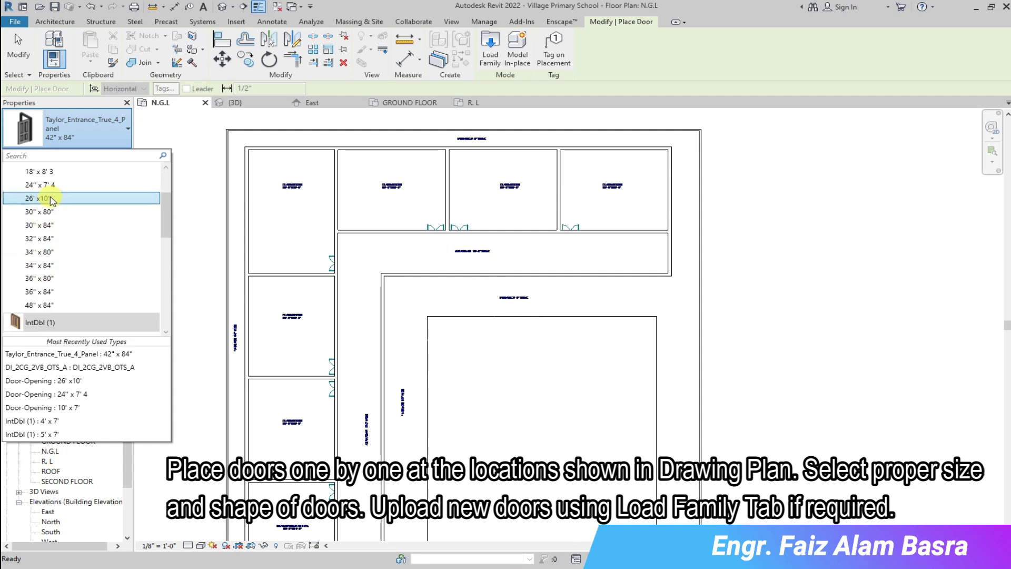
scroll(56, 194, "up", 2)
scroll(56, 226, "down", 1)
scroll(56, 226, "down", 2)
left_click(57, 226)
Place four 4' x 7' double doors: two in the verandah wall, one in a classroom side wall, one in the headmaster office wall
scroll(413, 232, "up", 3)
scroll(429, 216, "up", 2)
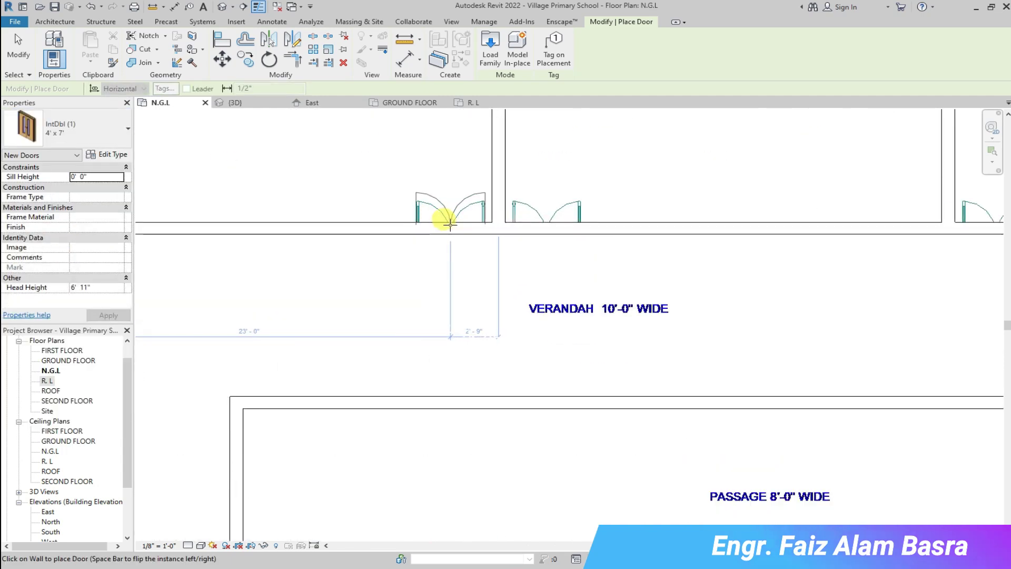
left_click(451, 225)
left_click(536, 230)
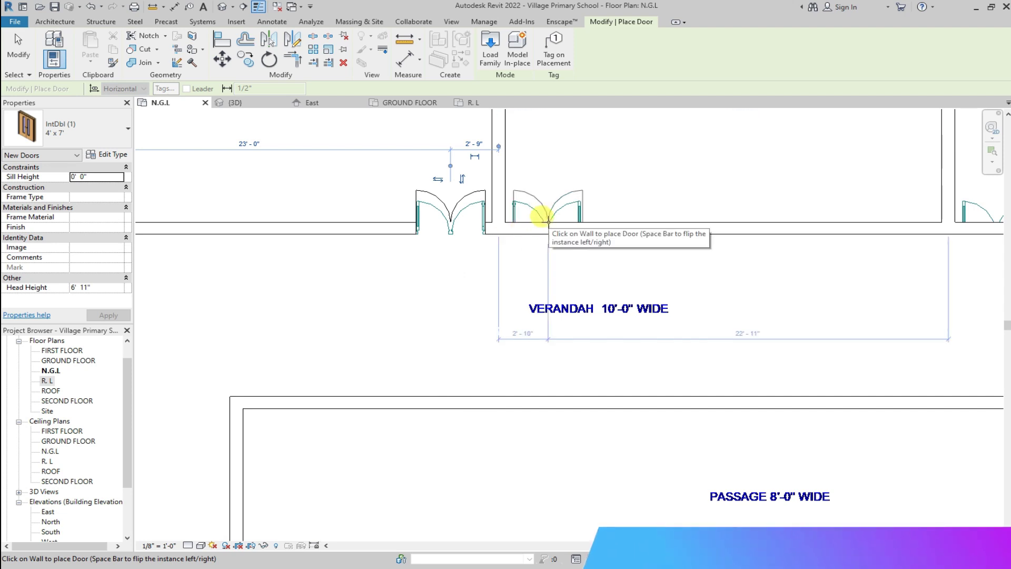
scroll(316, 232, "down", 2)
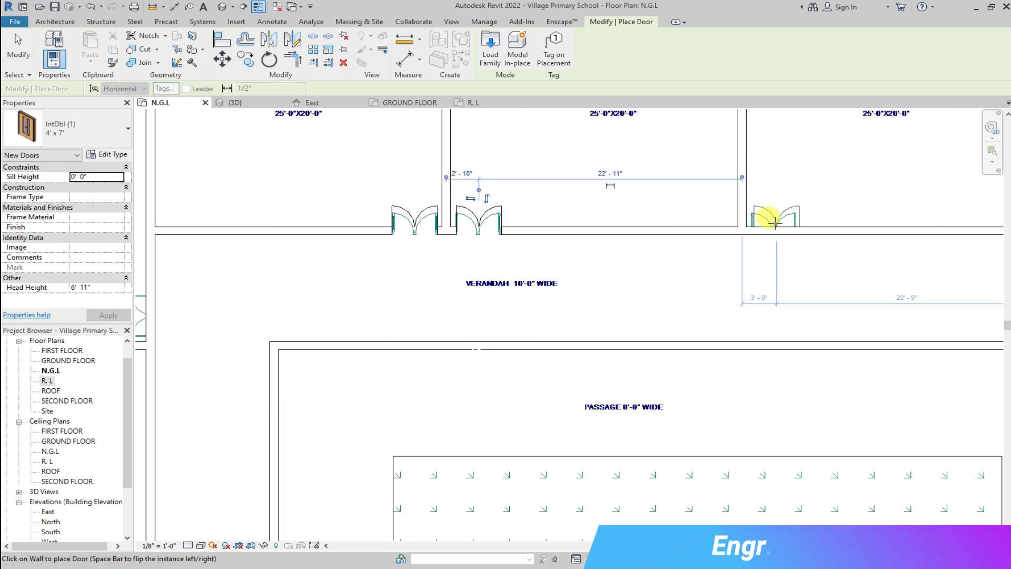
scroll(464, 216, "down", 2)
scroll(294, 276, "up", 2)
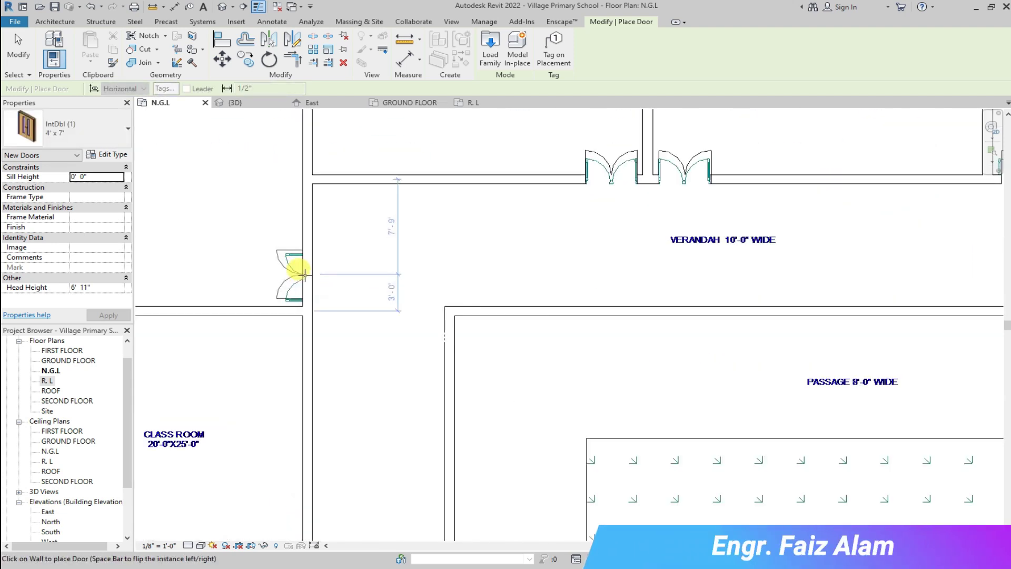
scroll(304, 274, "down", 2)
scroll(323, 413, "up", 2)
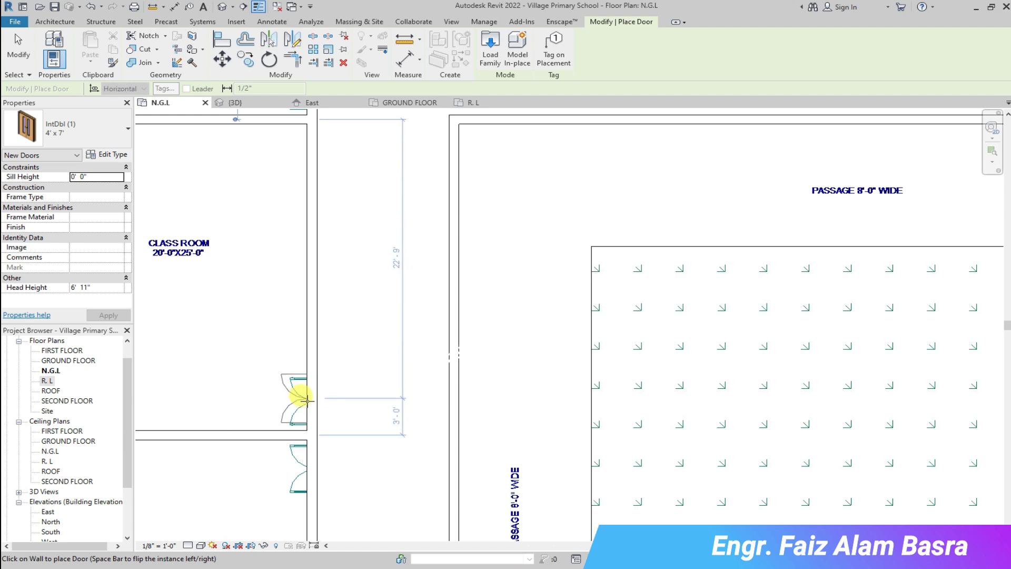
left_click(308, 400)
scroll(295, 463, "down", 3)
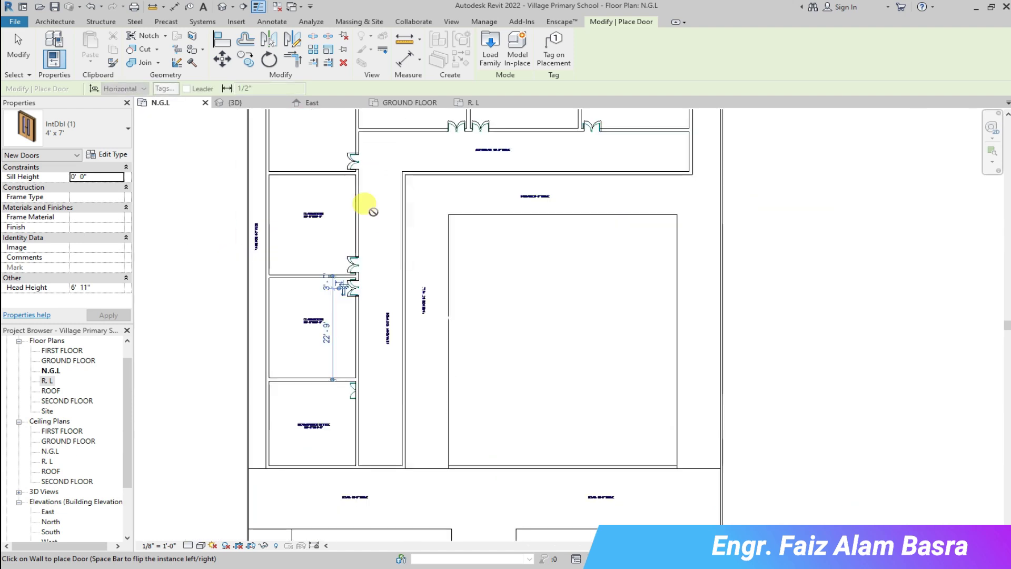
scroll(343, 343, "up", 2)
left_click(352, 342)
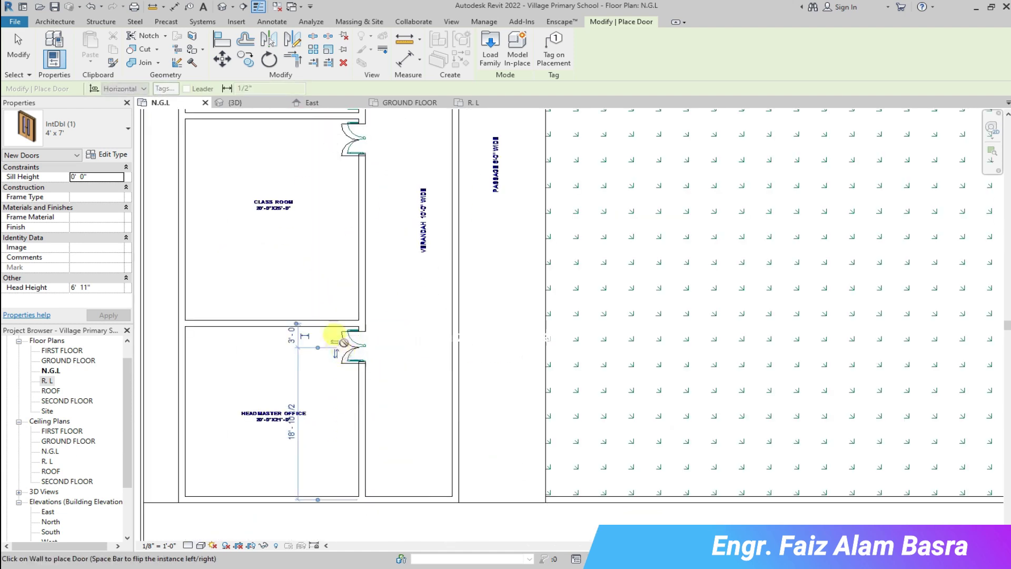
scroll(357, 260, "down", 2)
scroll(357, 423, "down", 2)
scroll(321, 391, "up", 3)
scroll(322, 393, "up", 3)
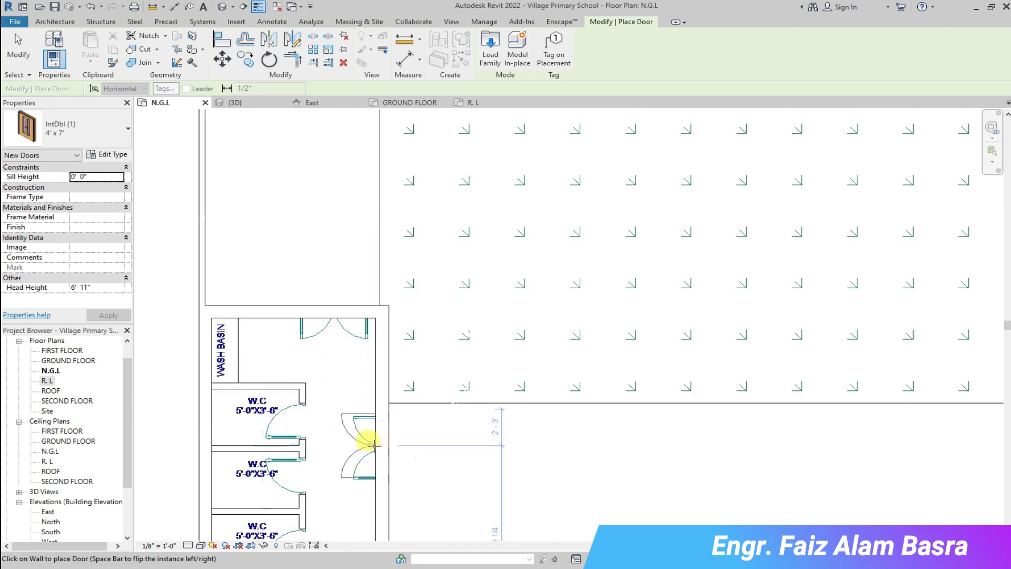
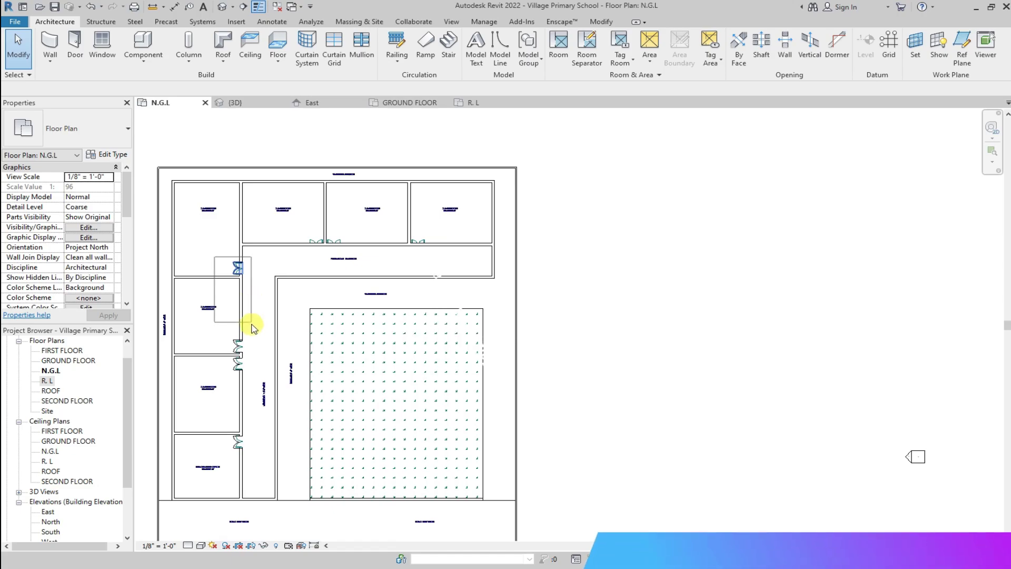
Filter the left corridor wall selection to its four doors and set their Level to GROUND FLOOR
left_click_drag(256, 425, 259, 443)
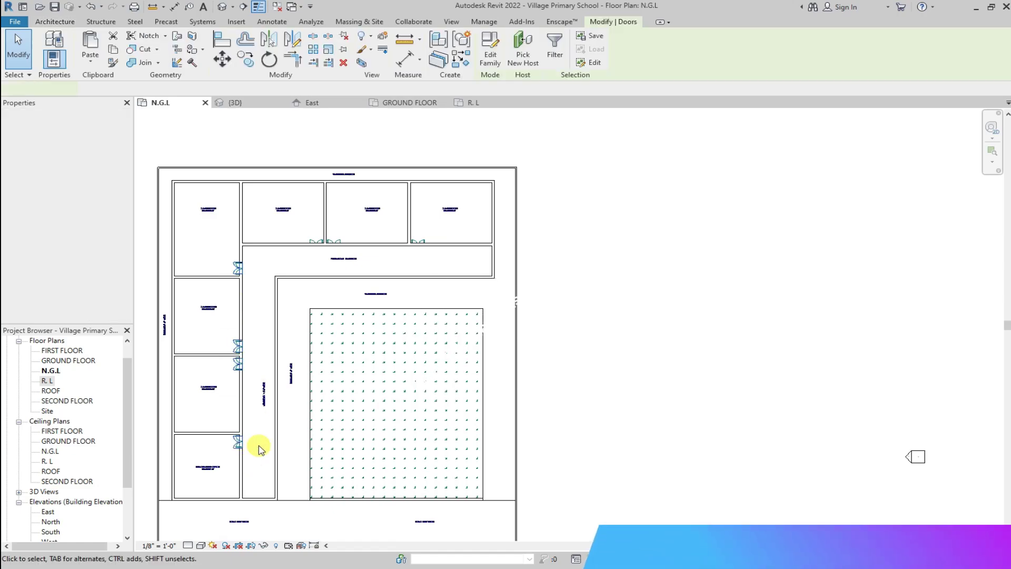
left_click(552, 57)
left_click(495, 374)
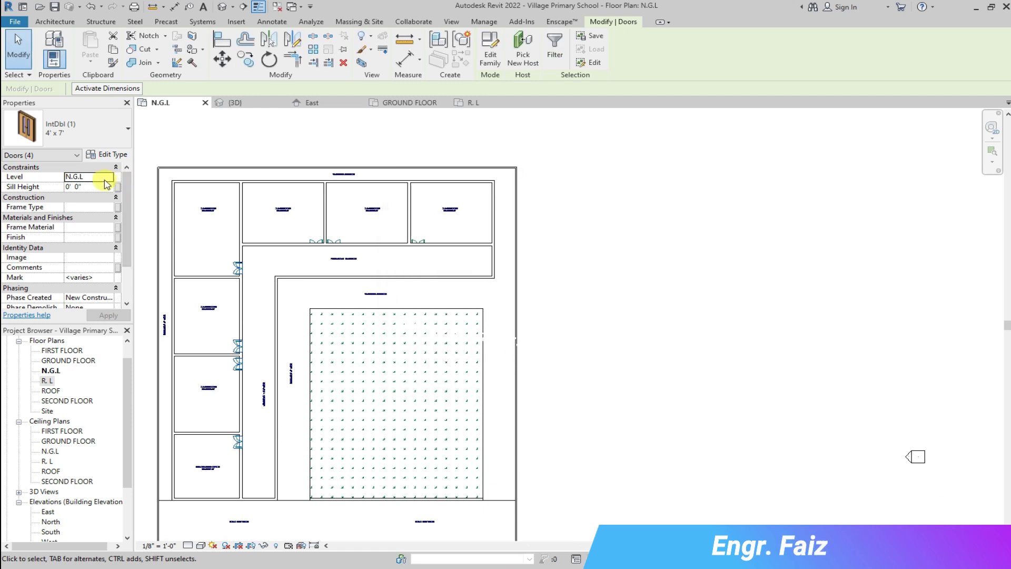
key("alt+Down")
left_click(96, 205)
left_click(109, 315)
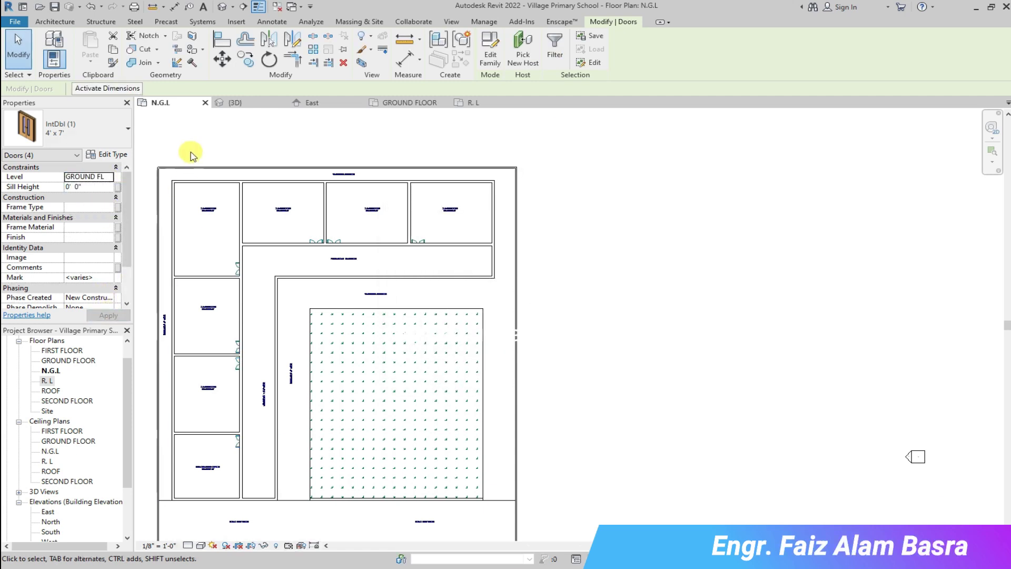
left_click(239, 103)
Zoom around the 3D view to check the relocated doors
scroll(446, 277, "up", 3)
scroll(365, 408, "up", 2)
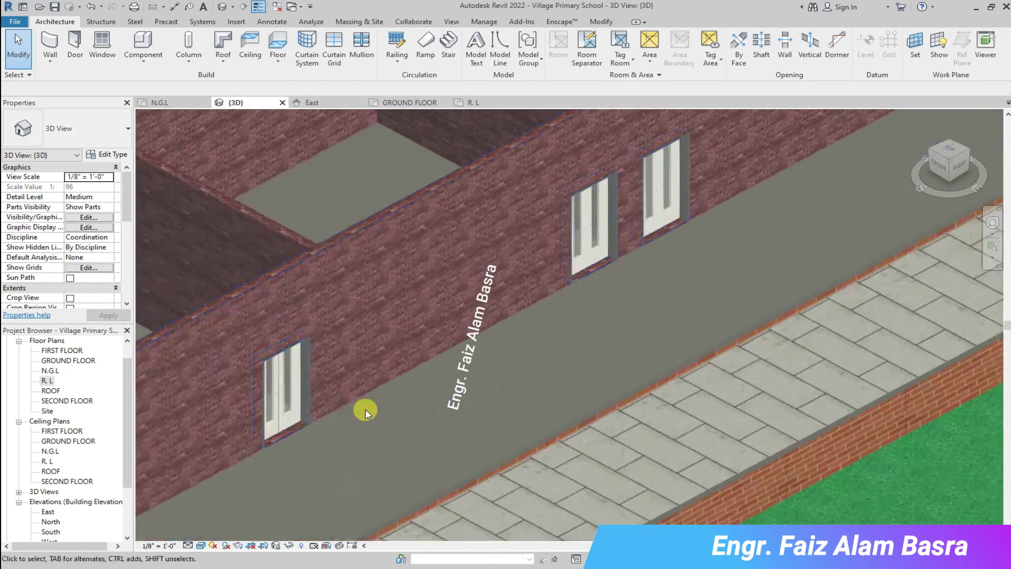
scroll(676, 223, "up", 2)
scroll(657, 242, "up", 1)
scroll(454, 242, "down", 2)
scroll(453, 243, "down", 2)
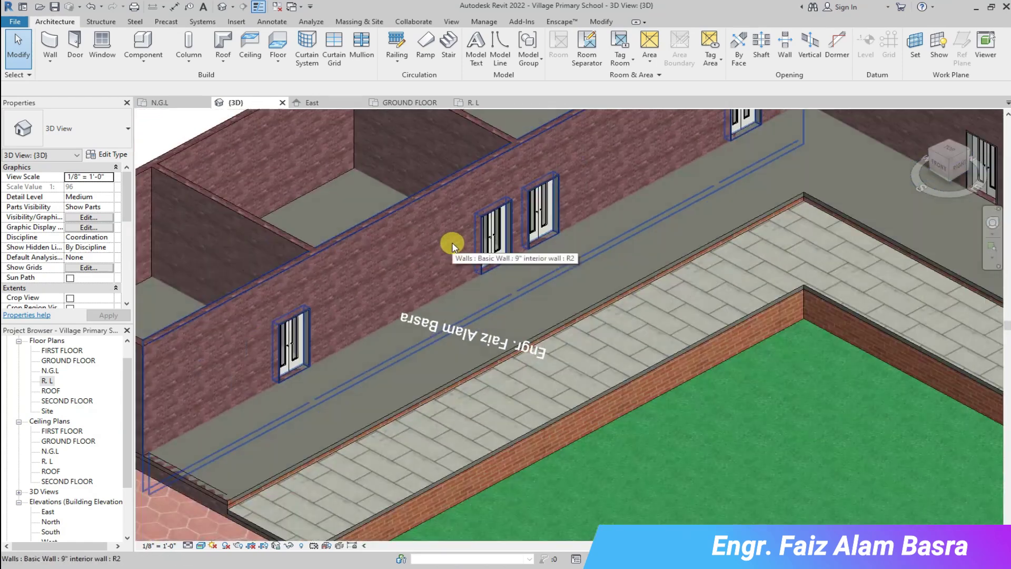
scroll(452, 242, "down", 1)
scroll(575, 192, "down", 2)
scroll(242, 346, "down", 1)
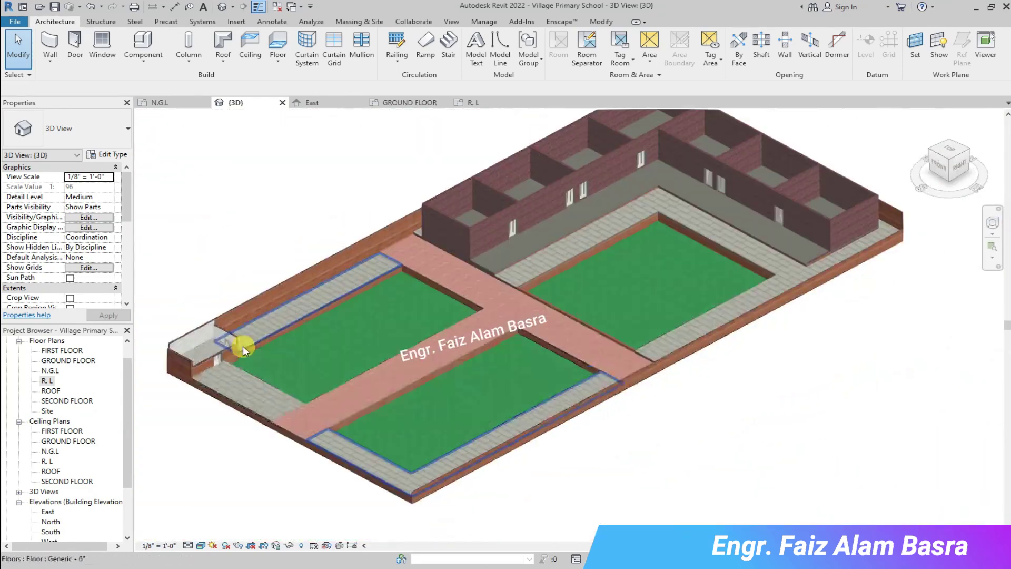
scroll(176, 355, "up", 3)
scroll(321, 373, "up", 2)
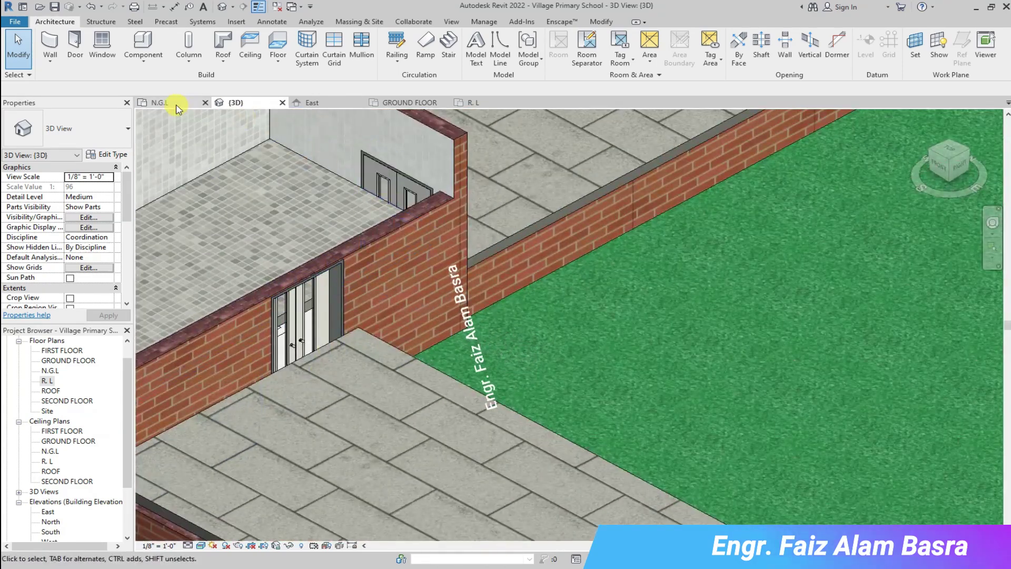
In the N.G.L plan, select the two doors near the left corridor and check their level
left_click(158, 102)
scroll(358, 388, "up", 2)
left_click_drag(296, 158, 360, 251)
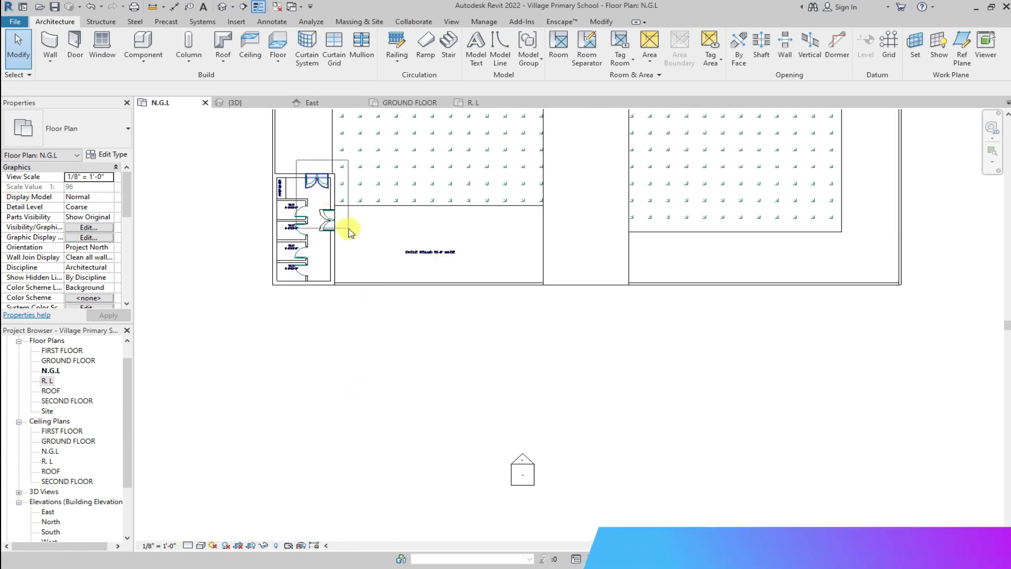
left_click(108, 176)
left_click(178, 316)
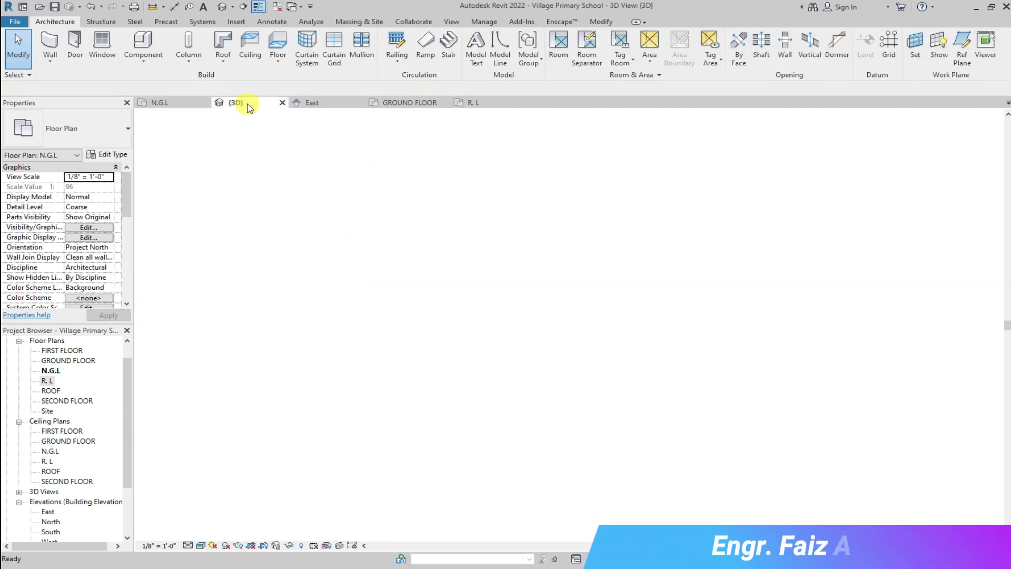
Recheck the 3D view, then bring up the GROUND FLOOR plan
left_click(236, 102)
scroll(371, 403, "up", 3)
scroll(370, 404, "down", 2)
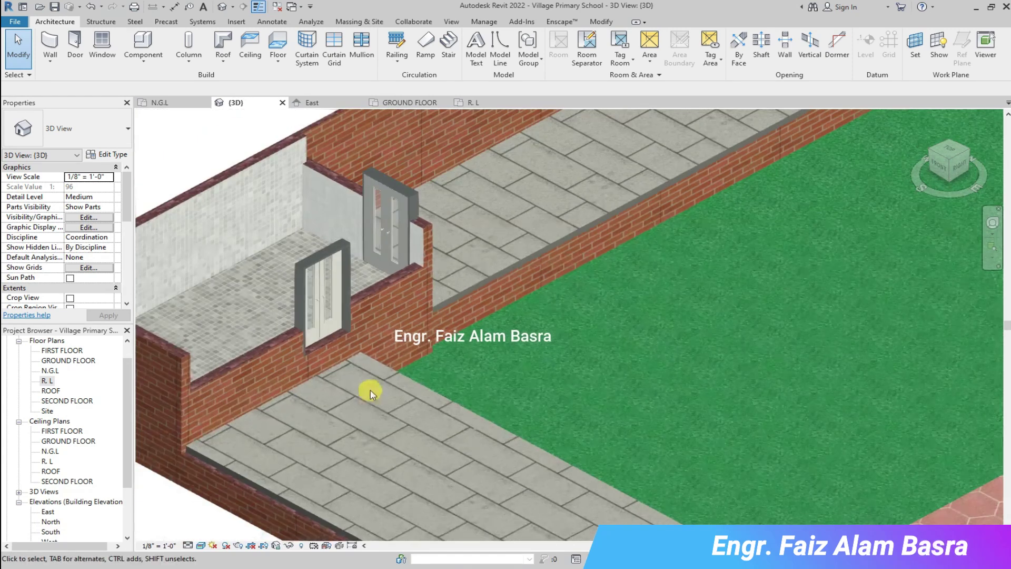
left_click(411, 102)
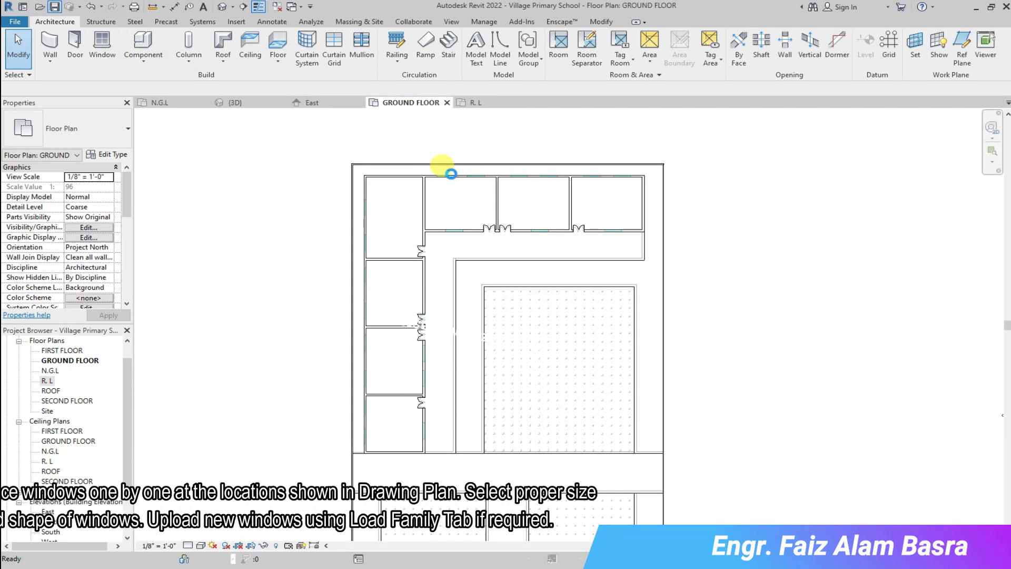
Start the Window tool with the Double Shutter with Mullion 1800 x 1500 mm type
left_click(102, 47)
scroll(634, 230, "up", 2)
scroll(634, 230, "up", 1)
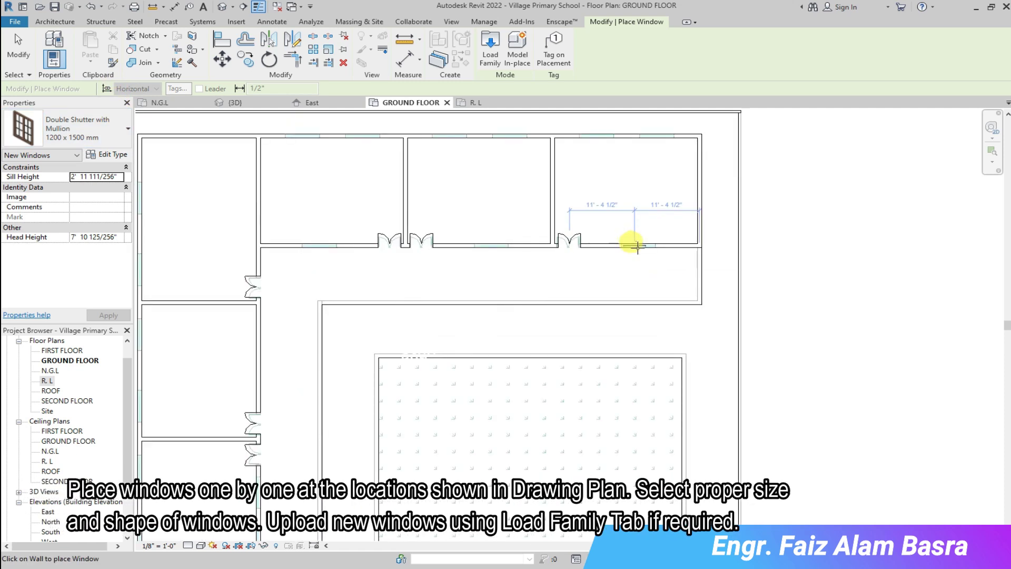
scroll(621, 232, "up", 1)
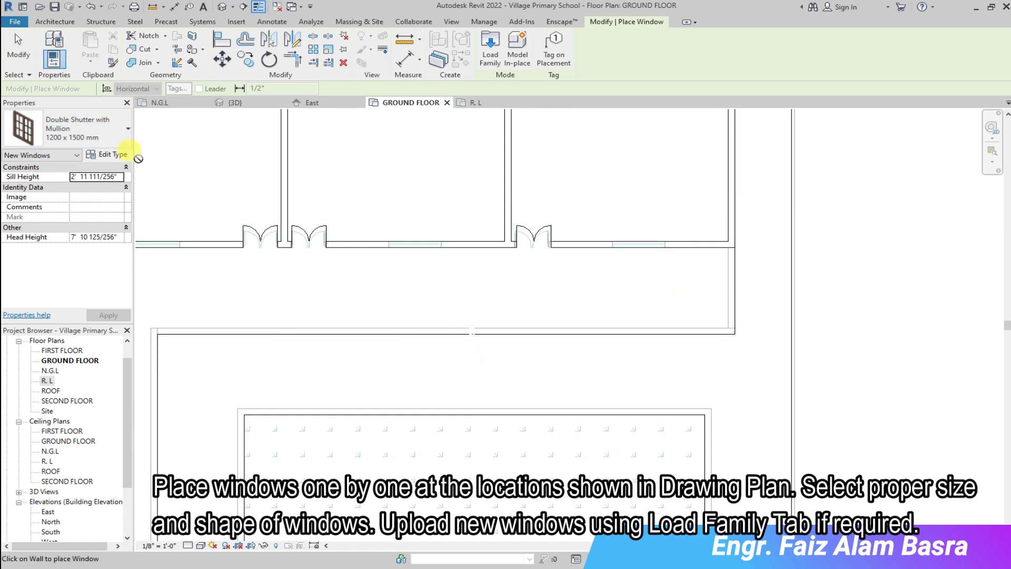
left_click(107, 155)
key("Escape")
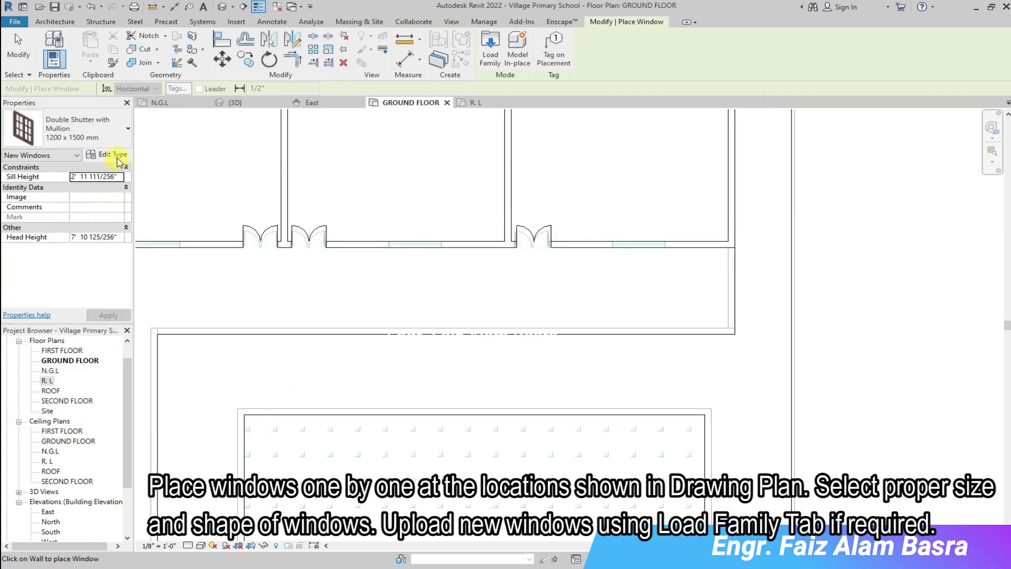
left_click(127, 129)
scroll(107, 232, "down", 5)
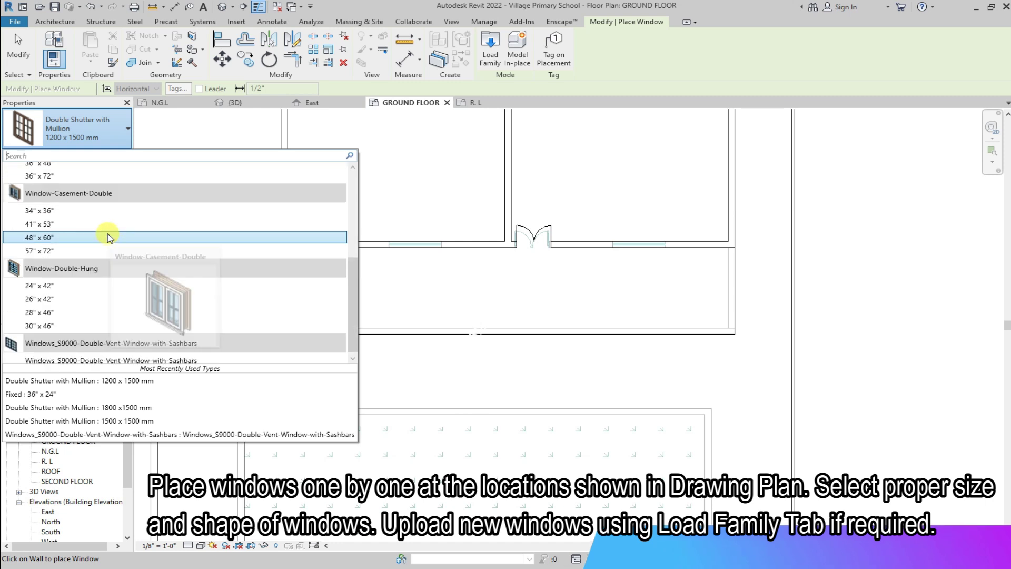
scroll(156, 259, "up", 5)
scroll(153, 255, "up", 1)
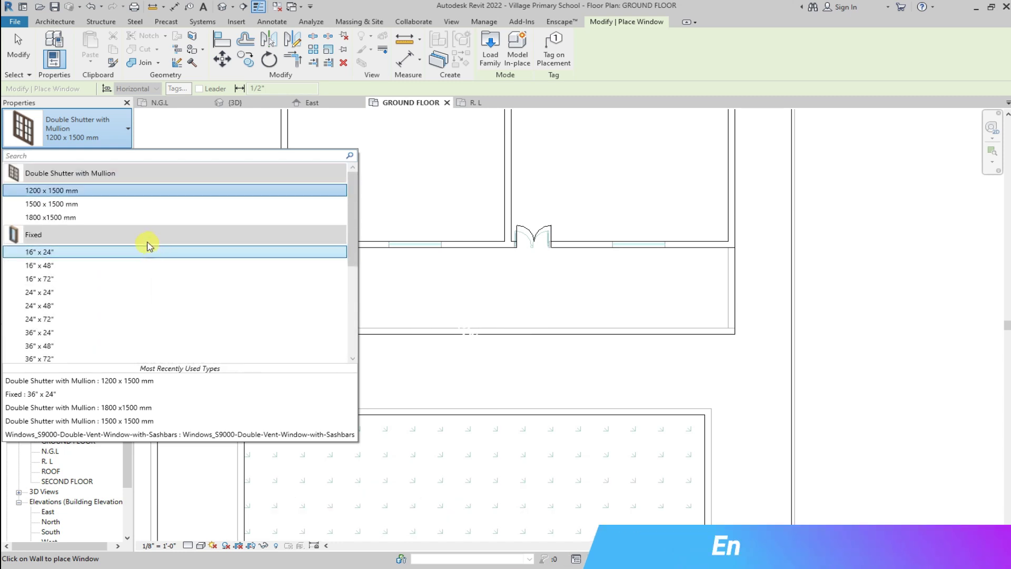
left_click(131, 217)
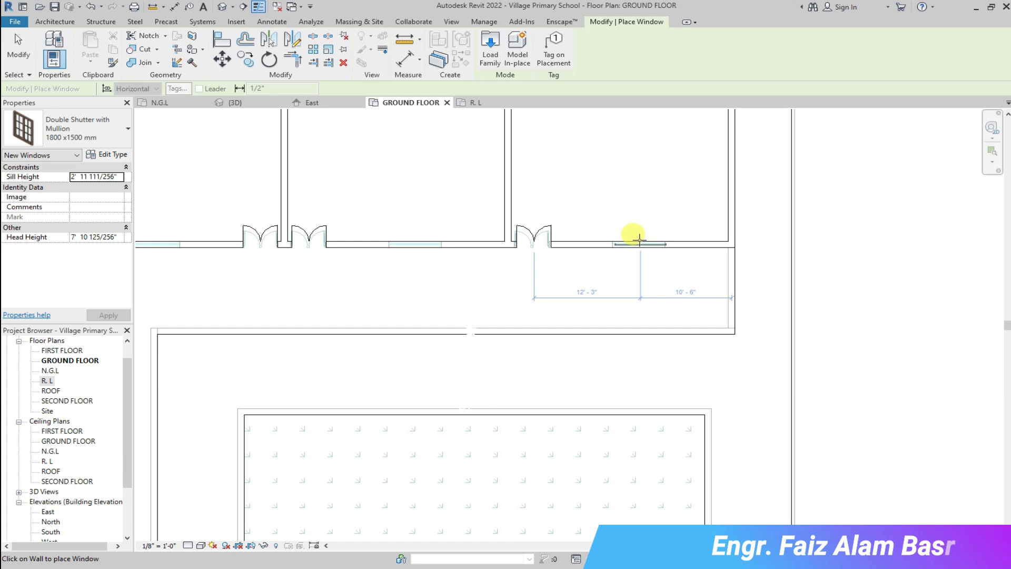
Place windows in the top rooms' corridor walls and four along the top outer wall
left_click(415, 241)
scroll(367, 283, "down", 2)
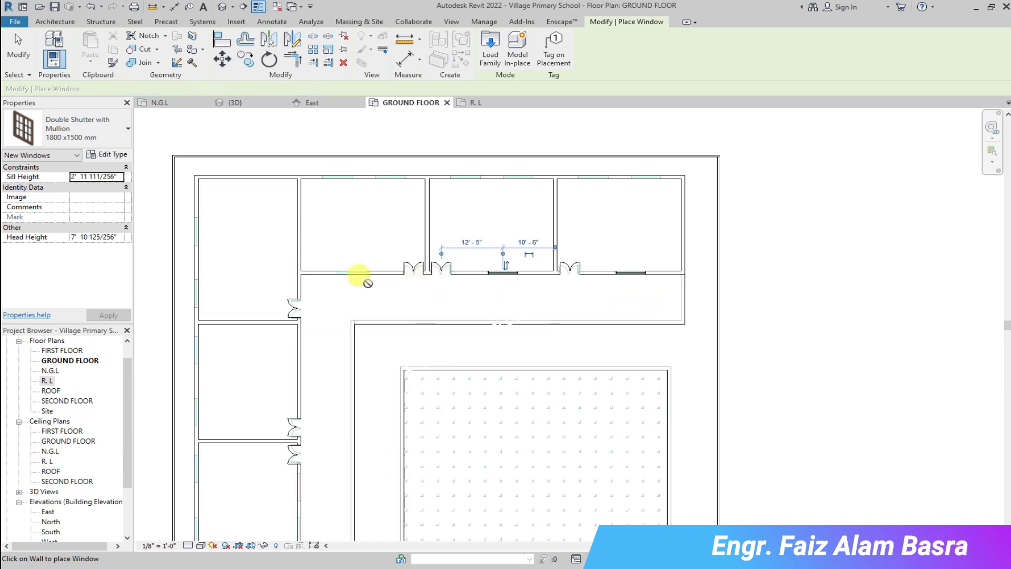
left_click(350, 270)
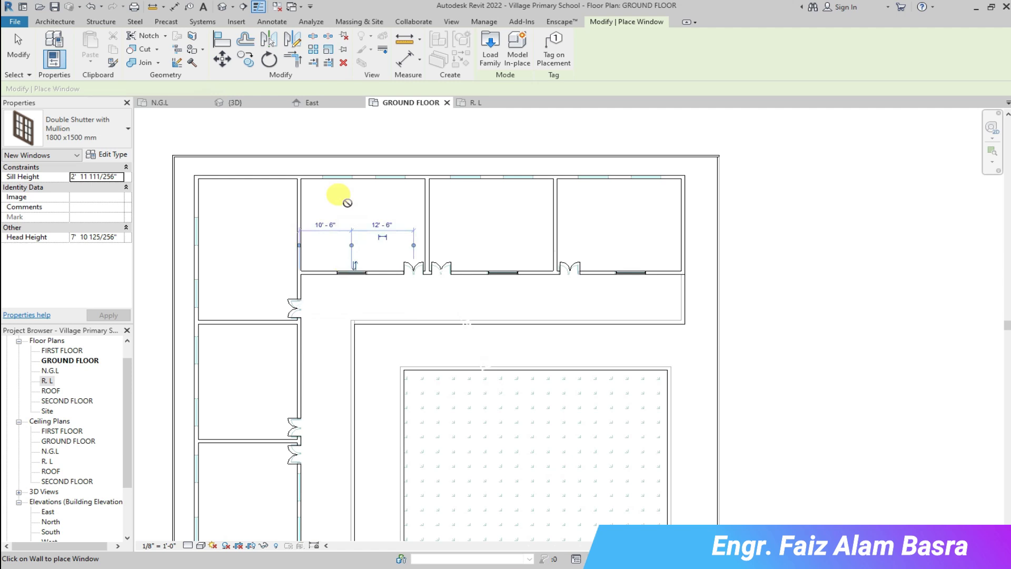
scroll(642, 179, "up", 2)
left_click(642, 181)
left_click(563, 182)
left_click(446, 182)
left_click(252, 181)
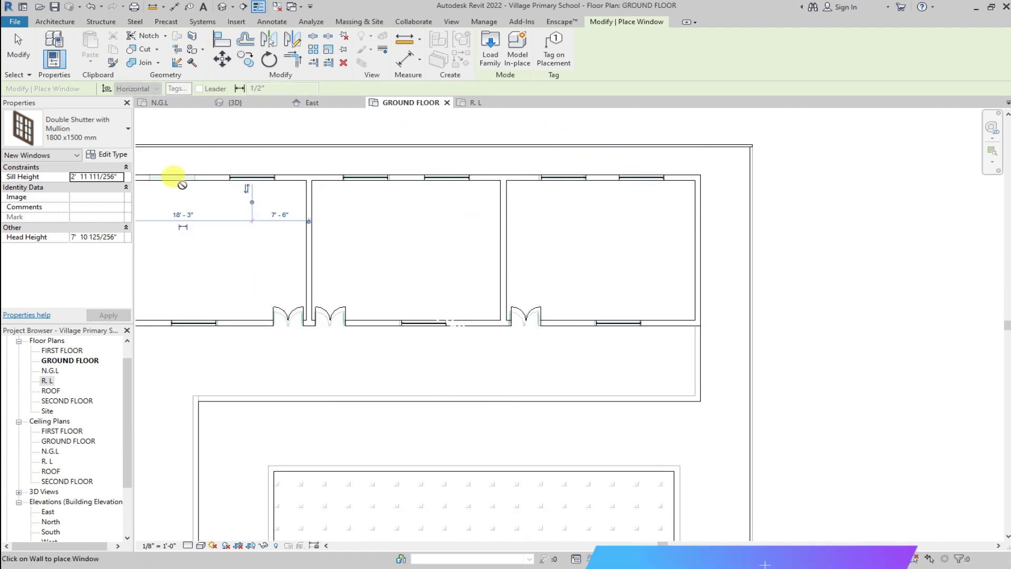
Place windows on the left outer wall and the next room's corridor and outer walls
scroll(200, 200, "down", 3)
scroll(211, 242, "up", 5)
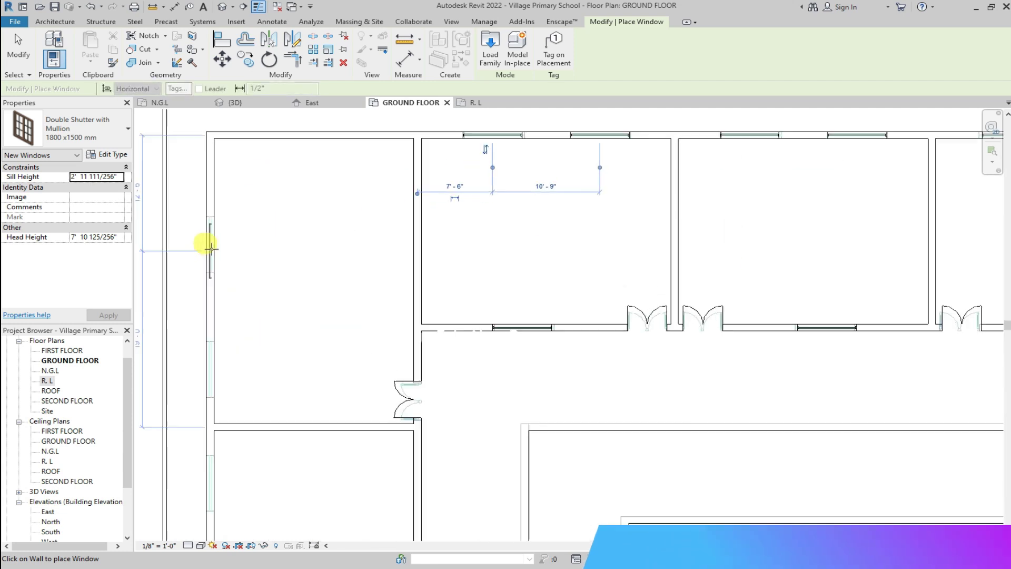
left_click(205, 367)
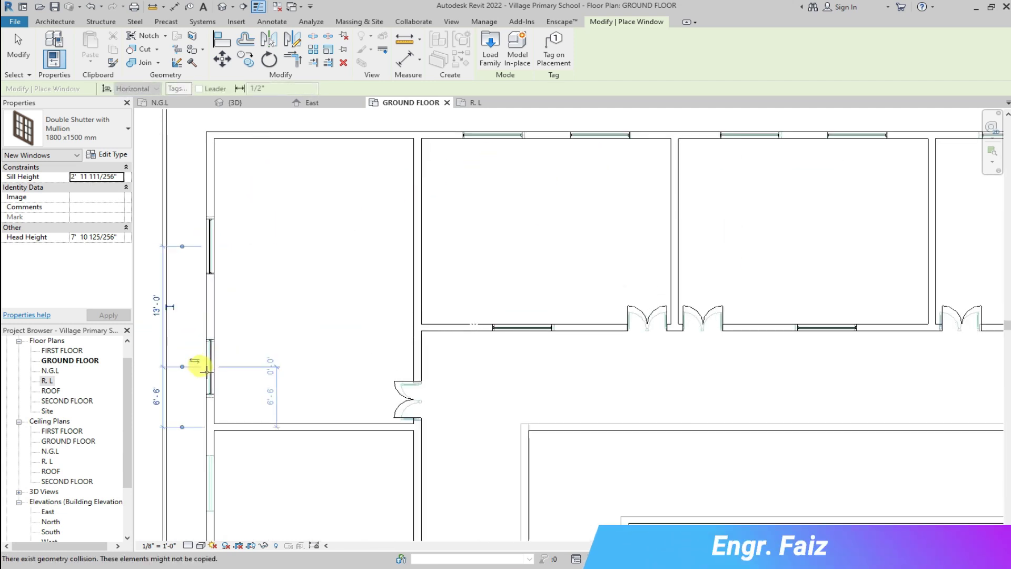
scroll(388, 153, "down", 2)
scroll(392, 164, "down", 1)
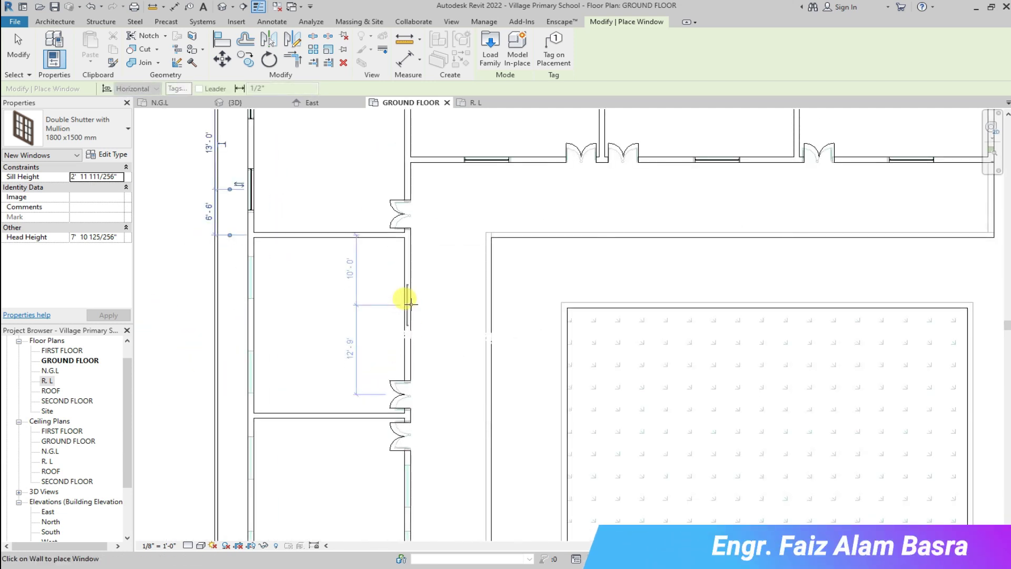
left_click(407, 273)
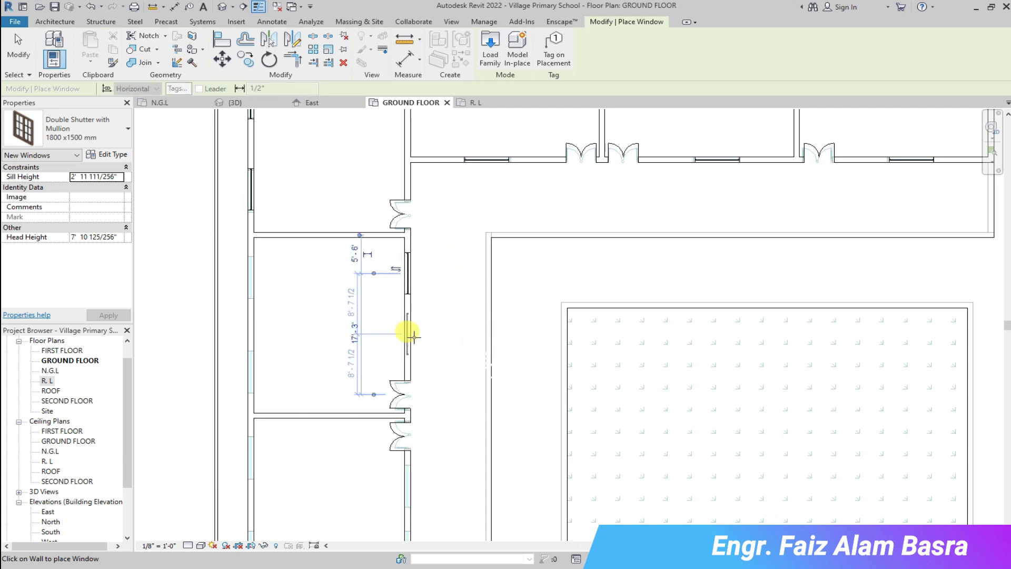
left_click(404, 335)
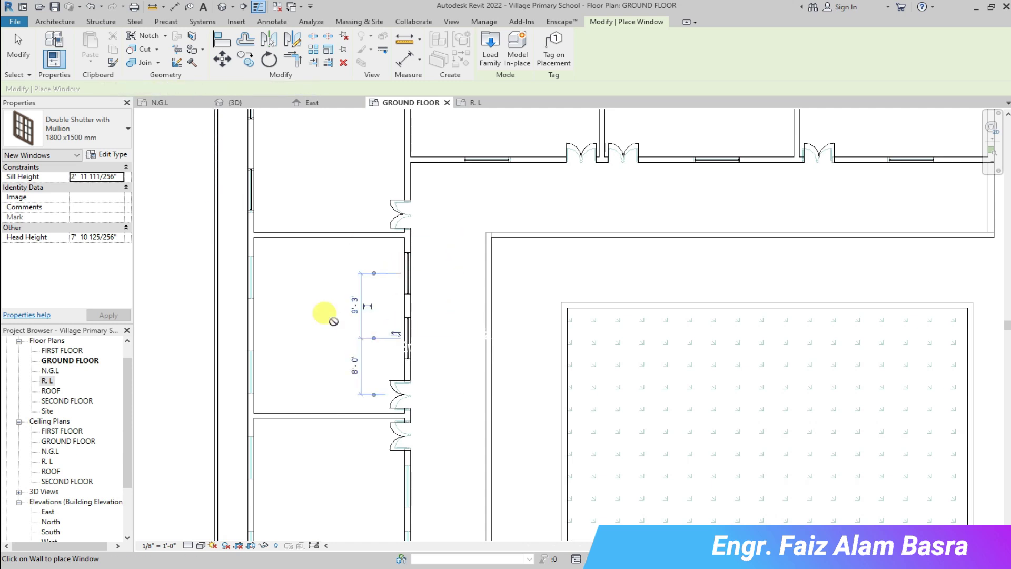
left_click(254, 276)
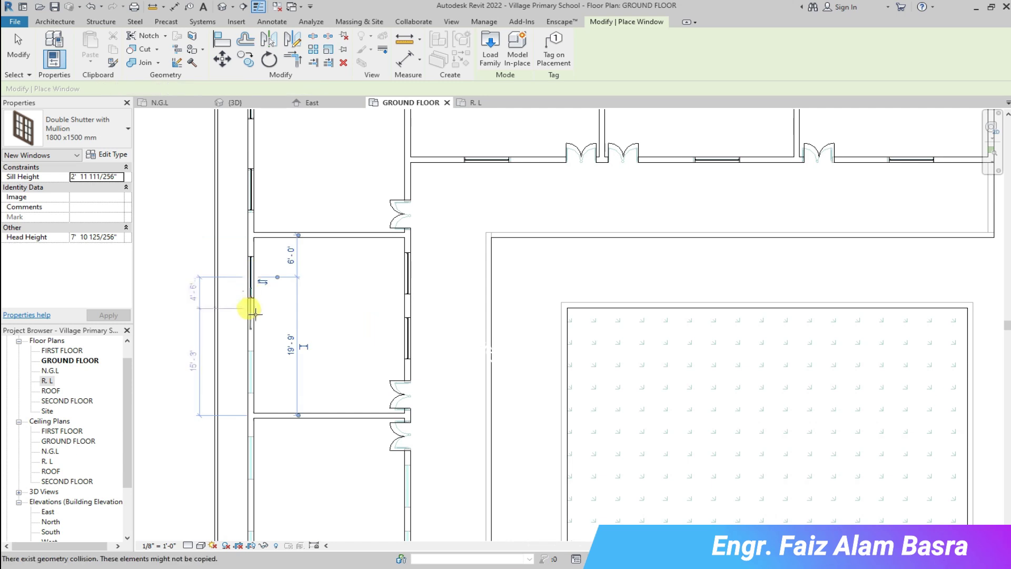
left_click(255, 373)
Place windows in the lower rooms' corridor and outer walls, and try one on the toilet block wall
scroll(338, 384, "down", 5, "ctrl")
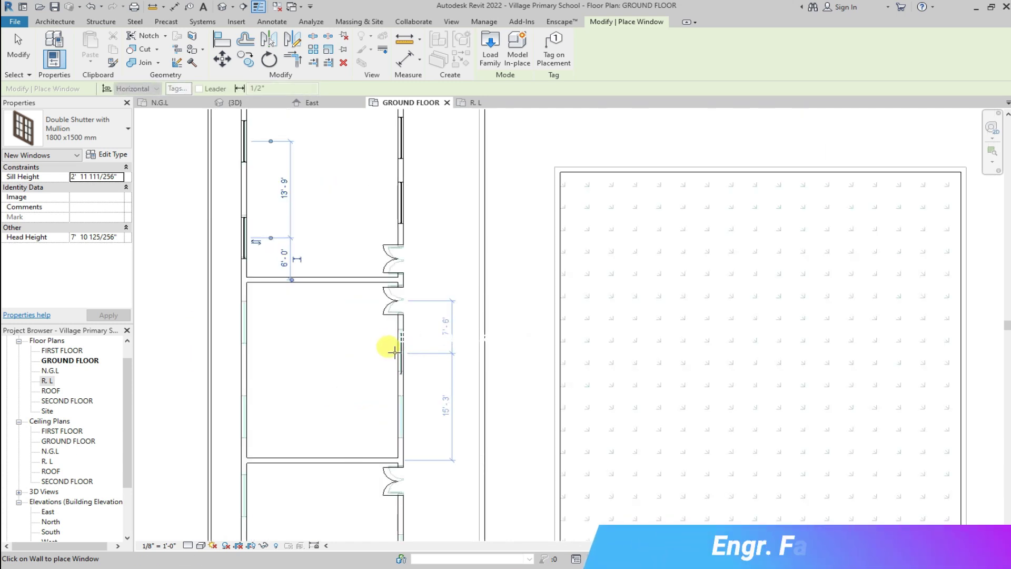
left_click(394, 349)
left_click(397, 416)
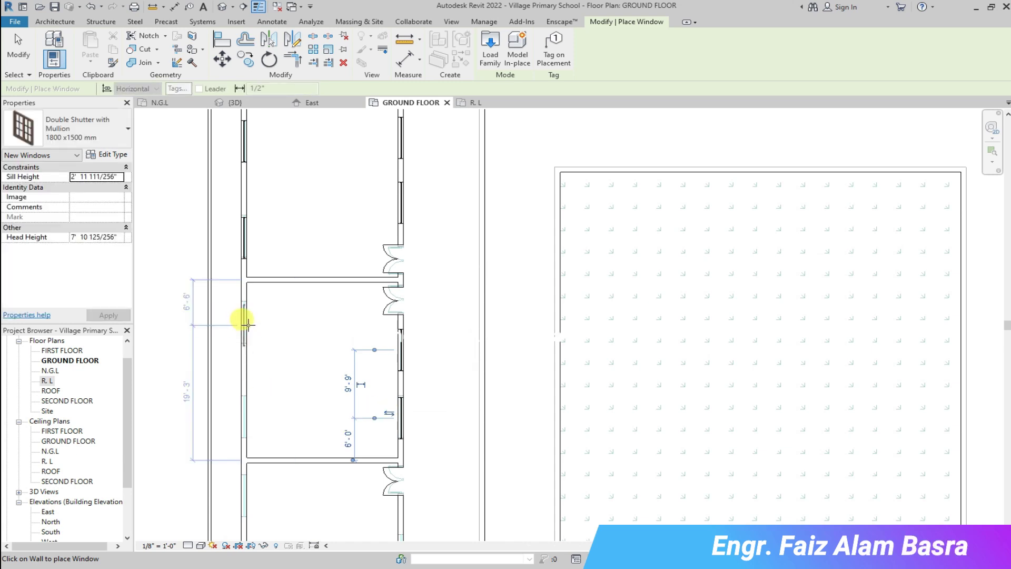
left_click(248, 321)
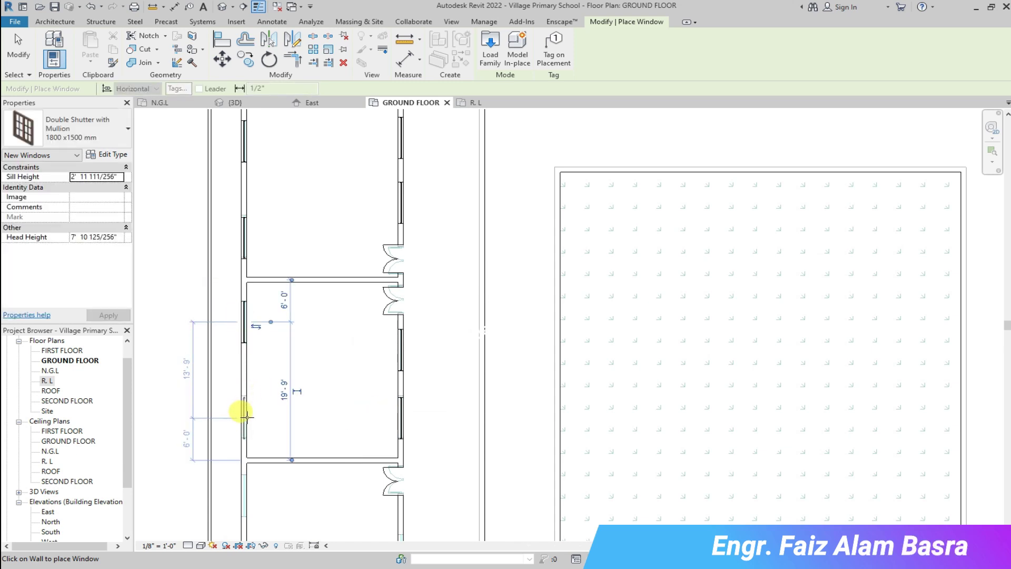
left_click(248, 416)
scroll(295, 421, "down", 2)
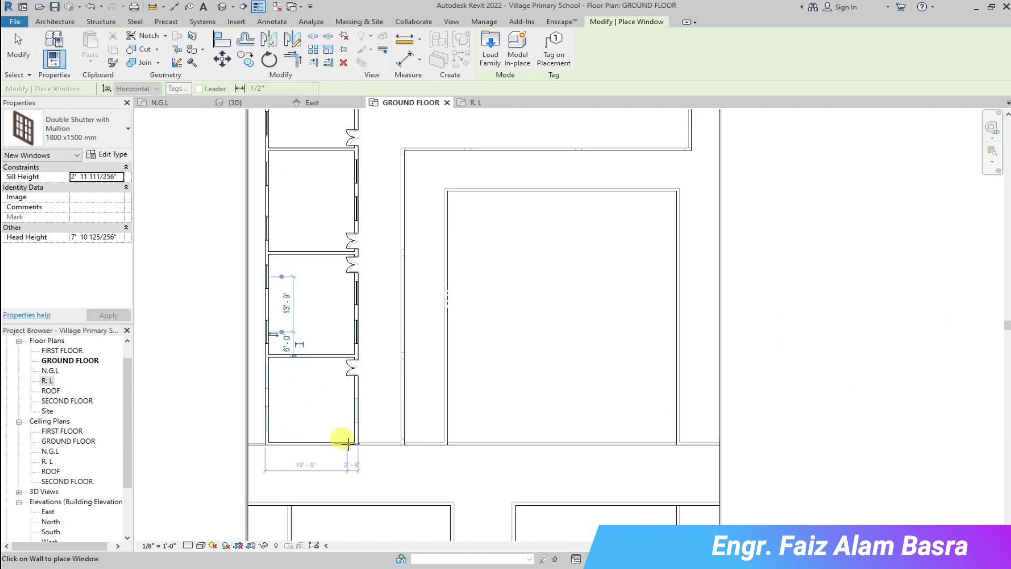
left_click(226, 404)
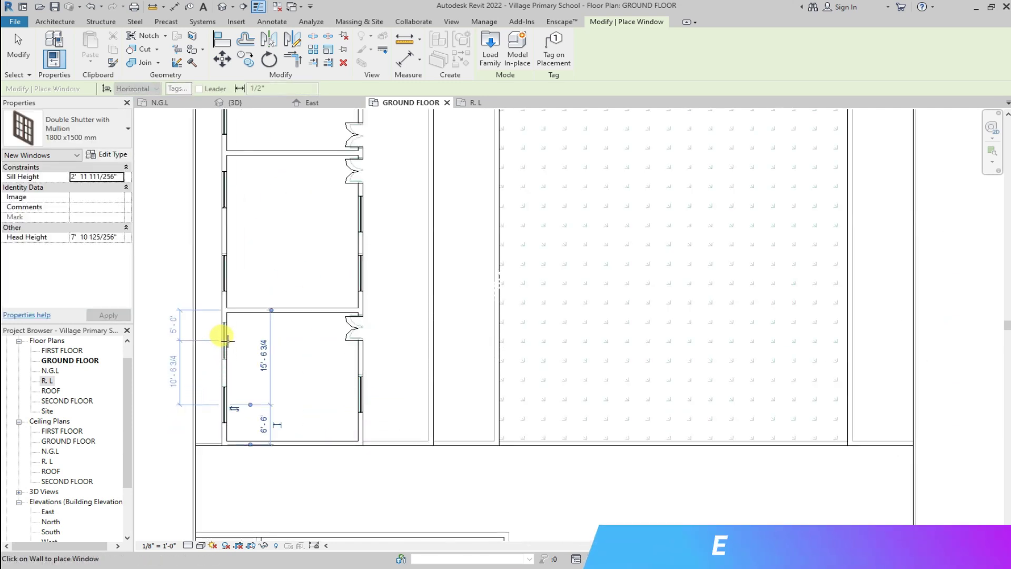
scroll(275, 255, "down", 3)
scroll(304, 489, "up", 5)
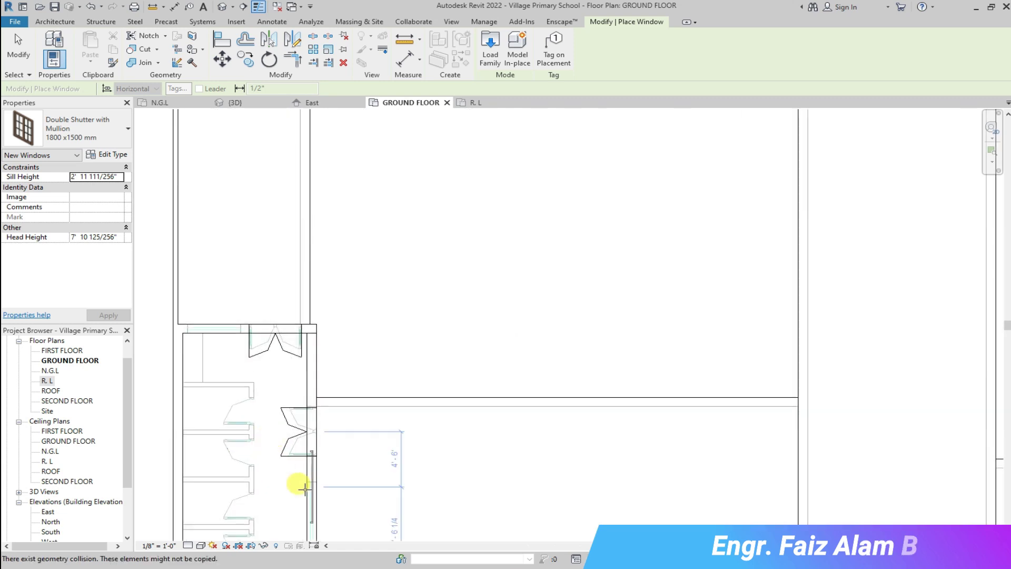
scroll(305, 495, "down", 1)
scroll(311, 437, "up", 2)
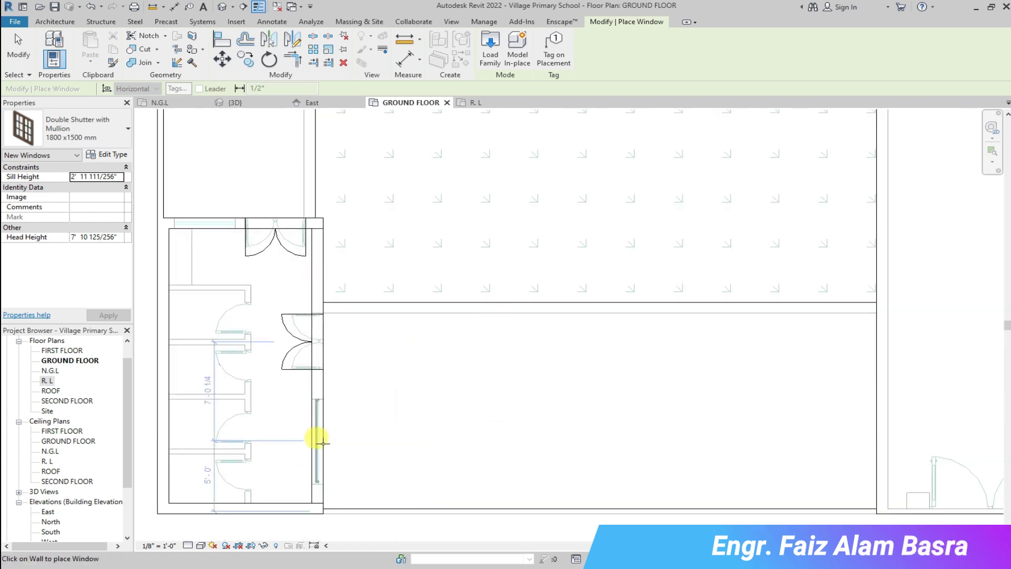
left_click(322, 438)
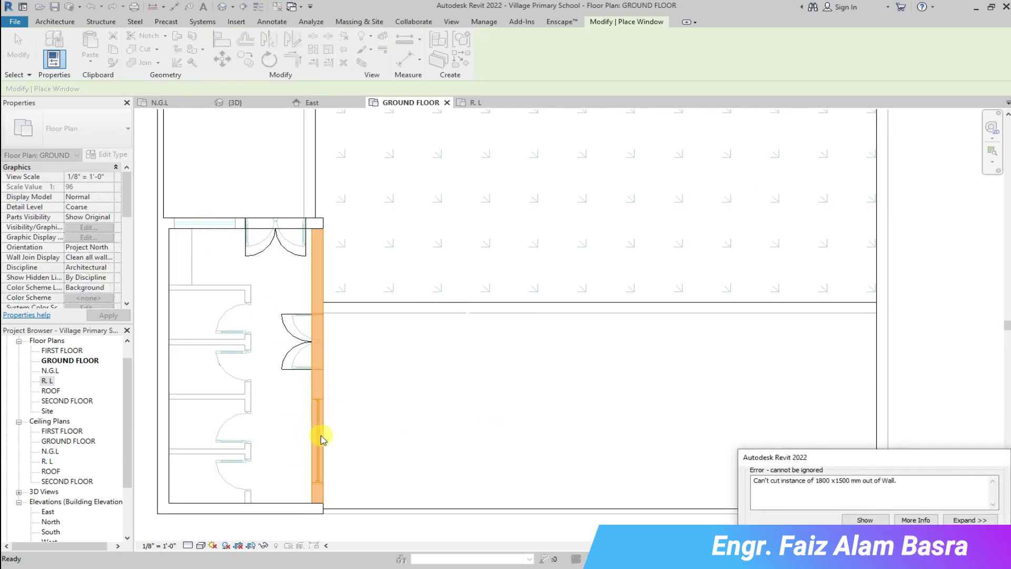
Cancel the failed toilet-wall window, retry it once, then end window placement
key("Escape")
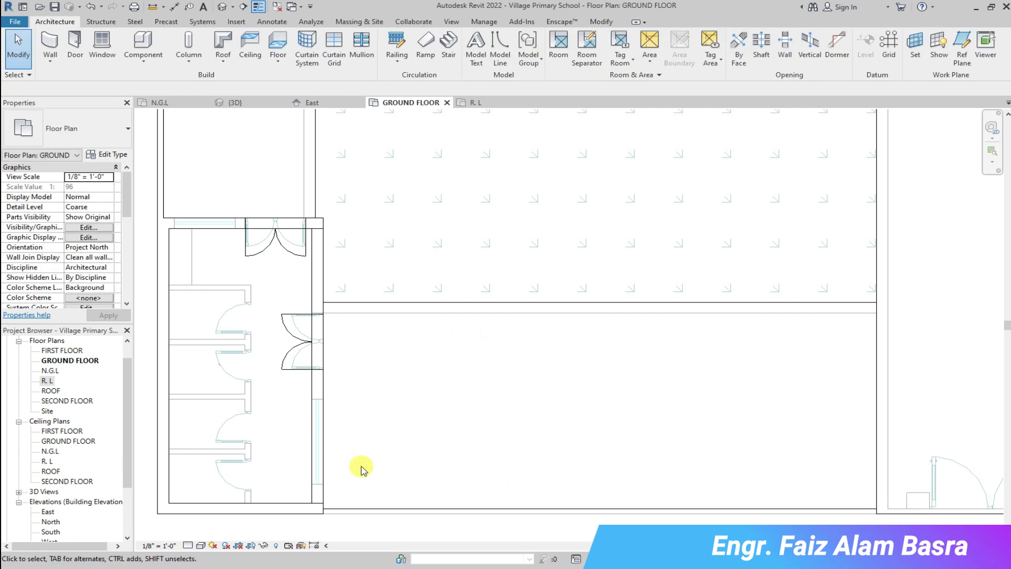
left_click(39, 40)
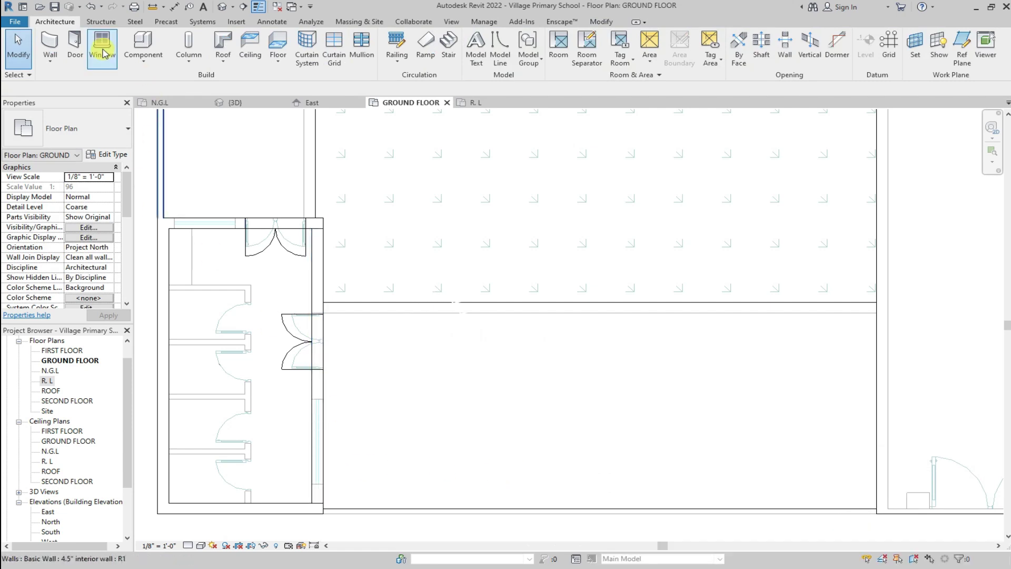
left_click(311, 443)
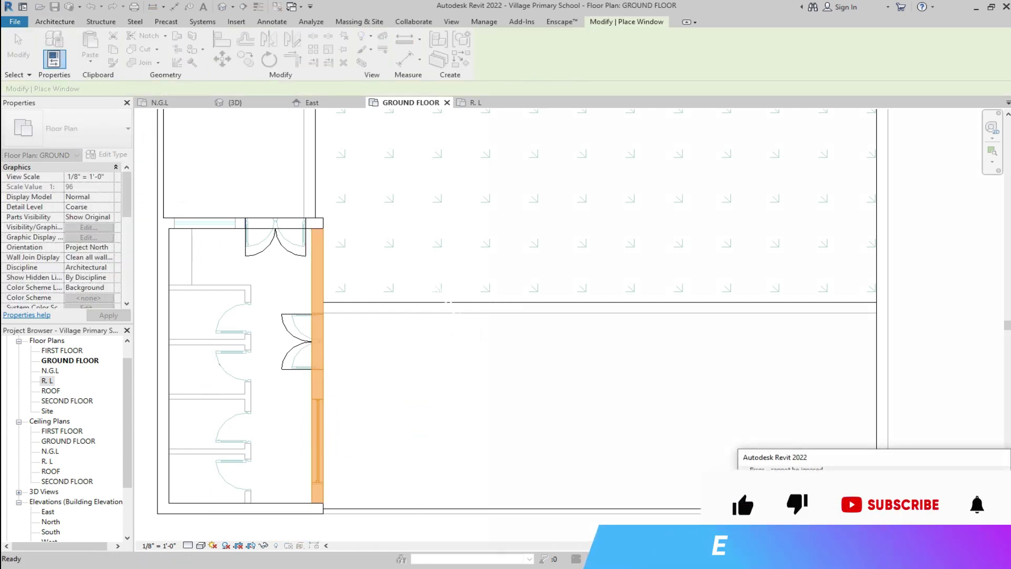
key("Escape")
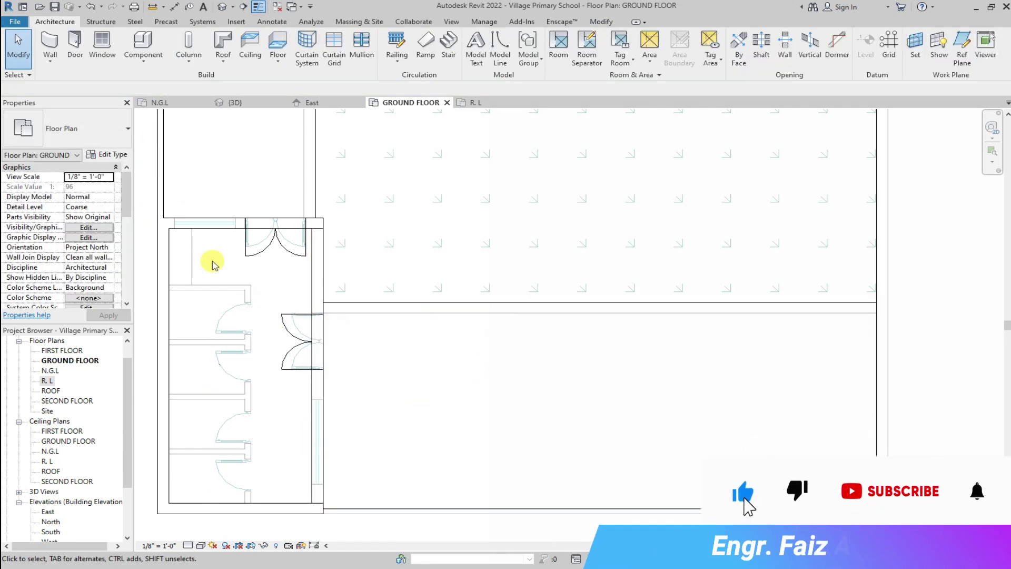
left_click(102, 48)
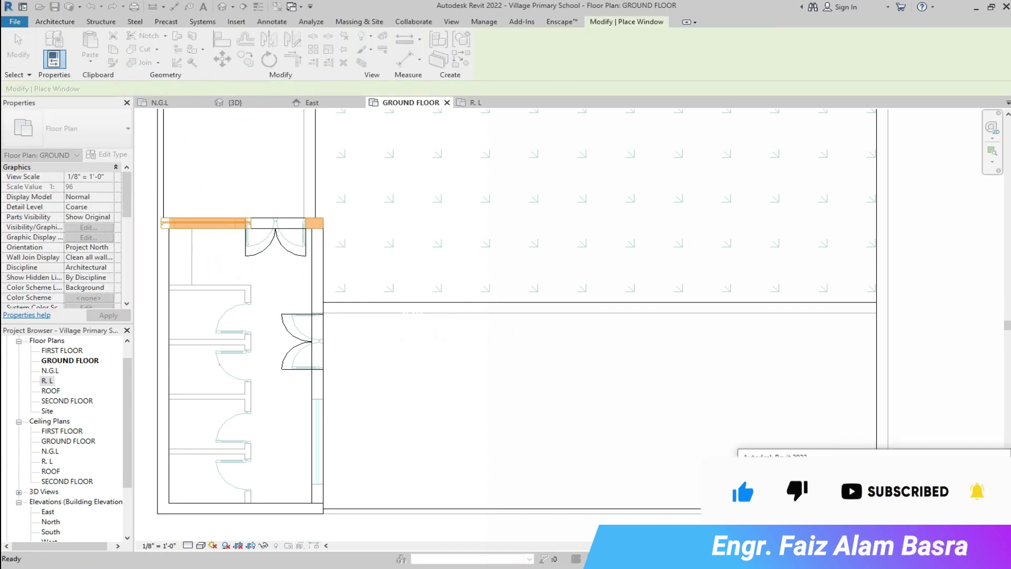
key("Escape")
Compare the 3D view with the GROUND FLOOR plan
left_click(229, 103)
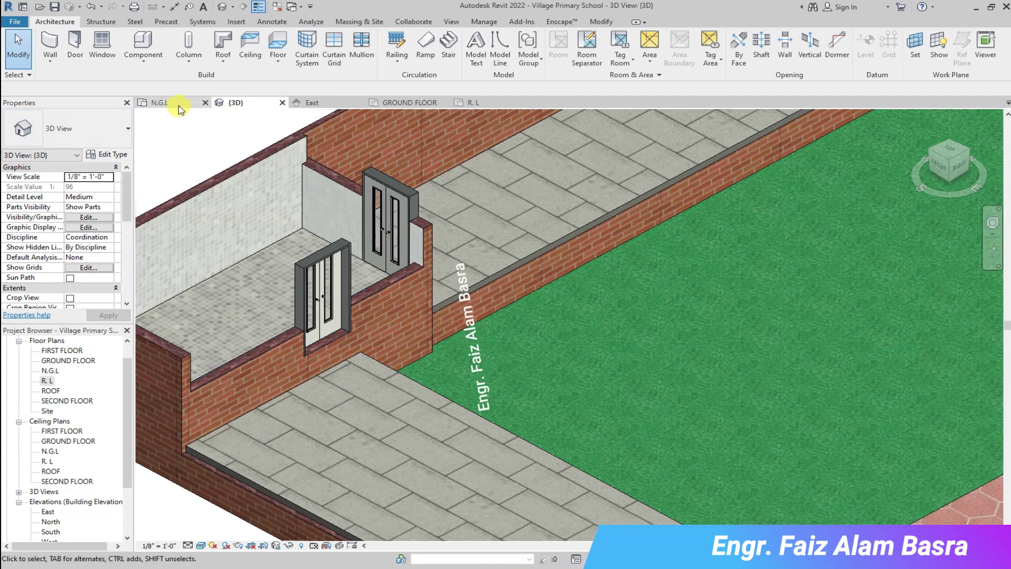
left_click(403, 103)
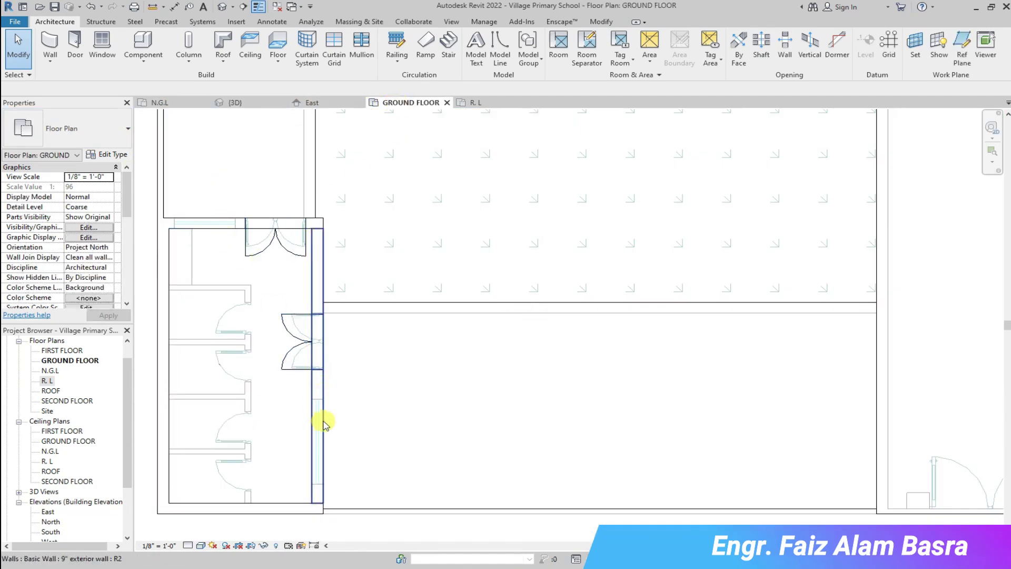
scroll(324, 420, "down", 3)
scroll(332, 421, "down", 3)
Zoom through the 3D model and select the corridor-side interior wall
left_click(235, 103)
scroll(253, 316, "down", 3)
scroll(421, 283, "down", 2)
scroll(643, 128, "up", 5)
scroll(641, 128, "up", 2)
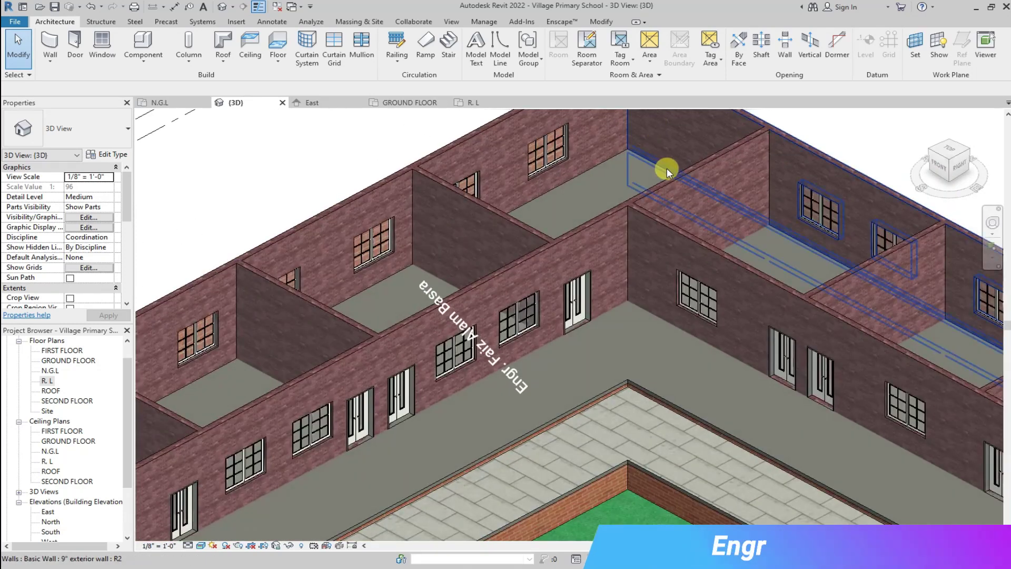
scroll(662, 221, "up", 2)
scroll(663, 219, "down", 2)
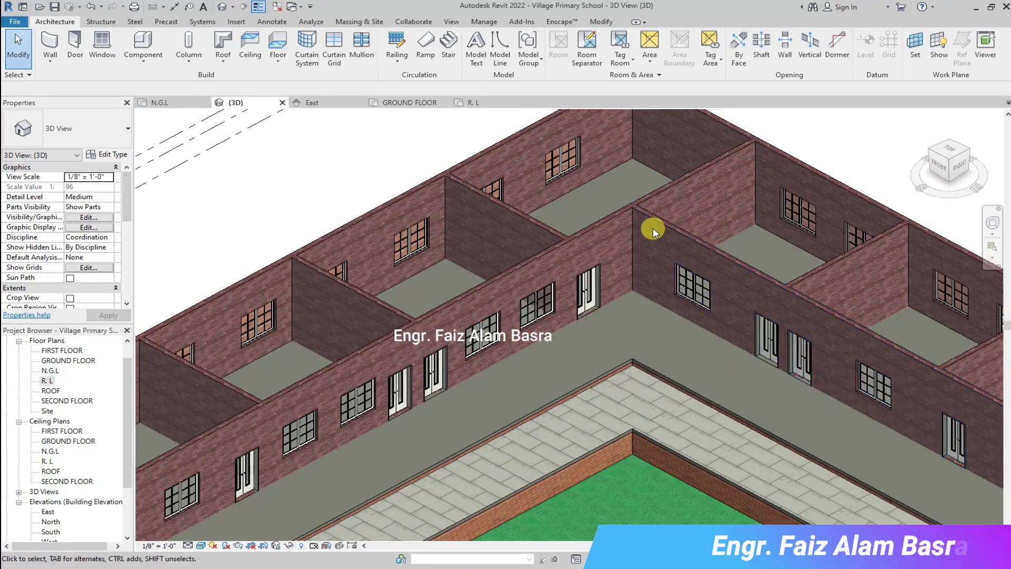
scroll(565, 185, "down", 2)
scroll(510, 296, "up", 1)
scroll(506, 289, "down", 1)
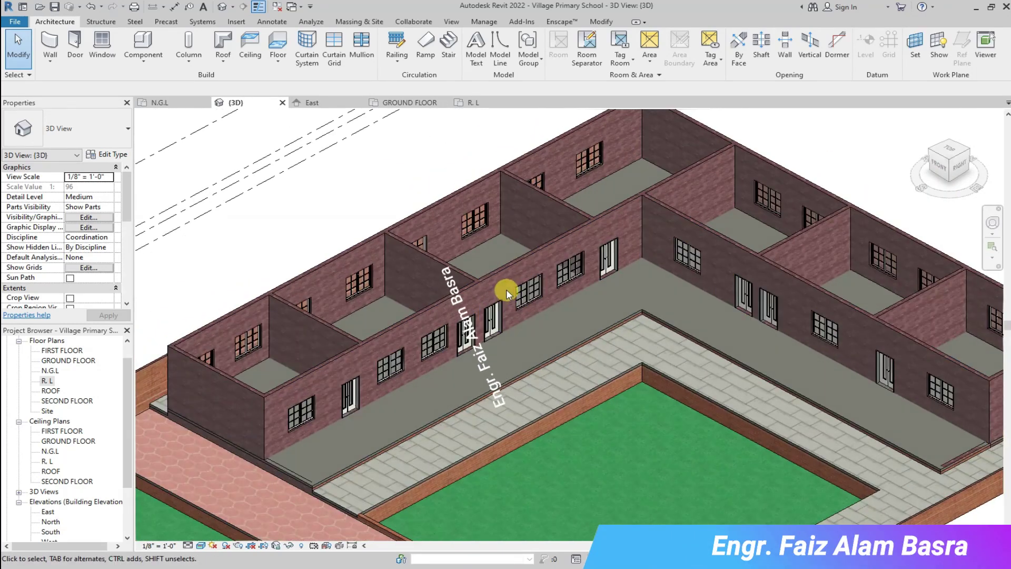
scroll(380, 313, "up", 2)
left_click(402, 333)
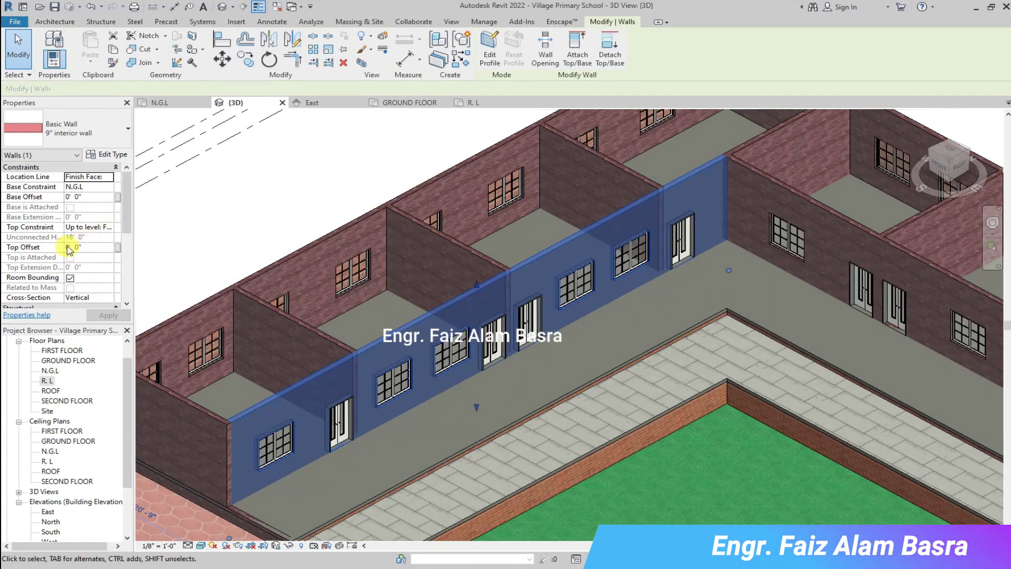
Set the first corridor wall's top to GROUND FLOOR with a 5' 0" top offset
left_click(87, 227)
left_click(109, 227)
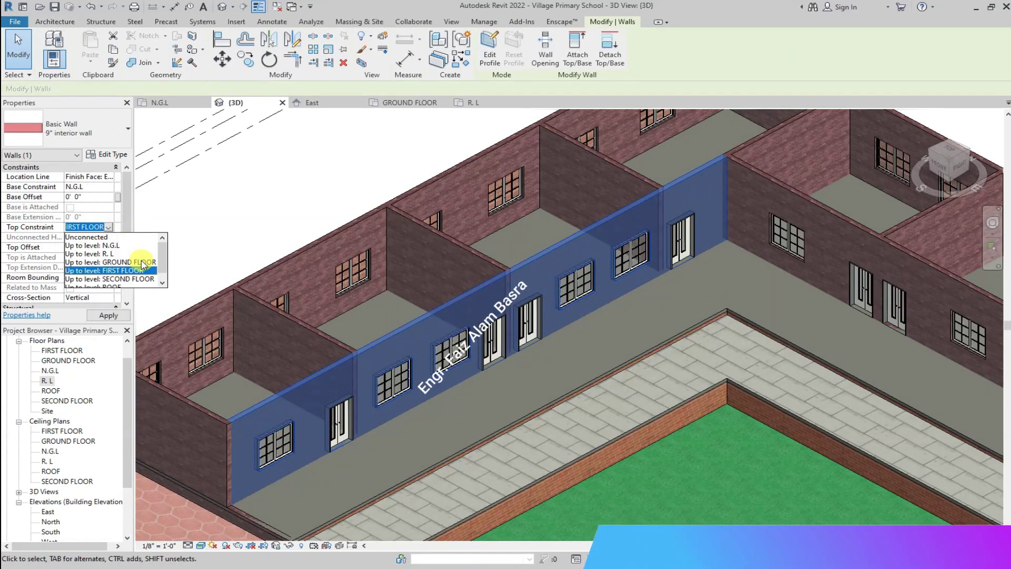
left_click(141, 262)
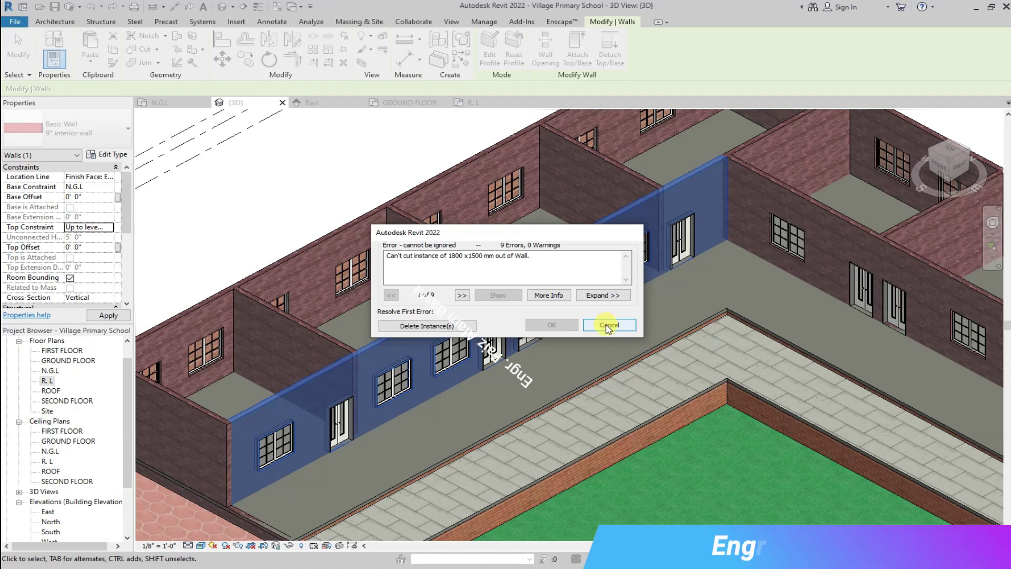
left_click(608, 325)
left_click(84, 227)
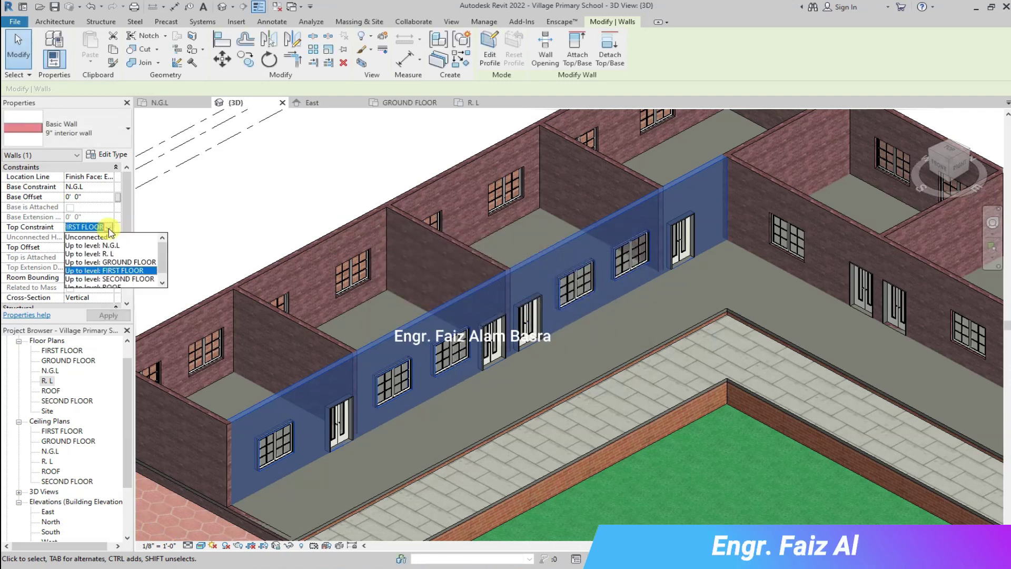
left_click(88, 250)
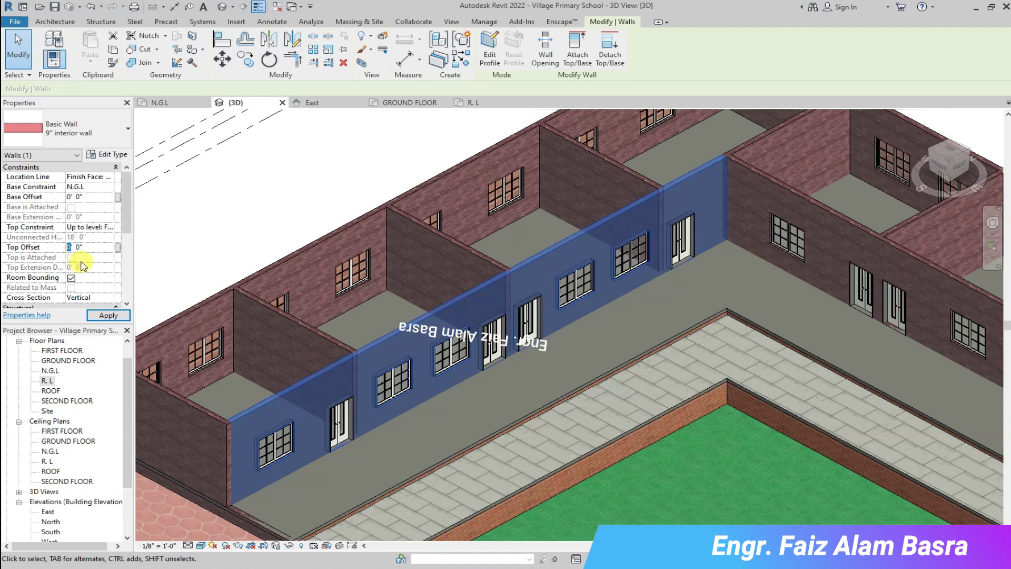
type("5")
left_click(84, 227)
left_click(95, 257)
left_click(109, 315)
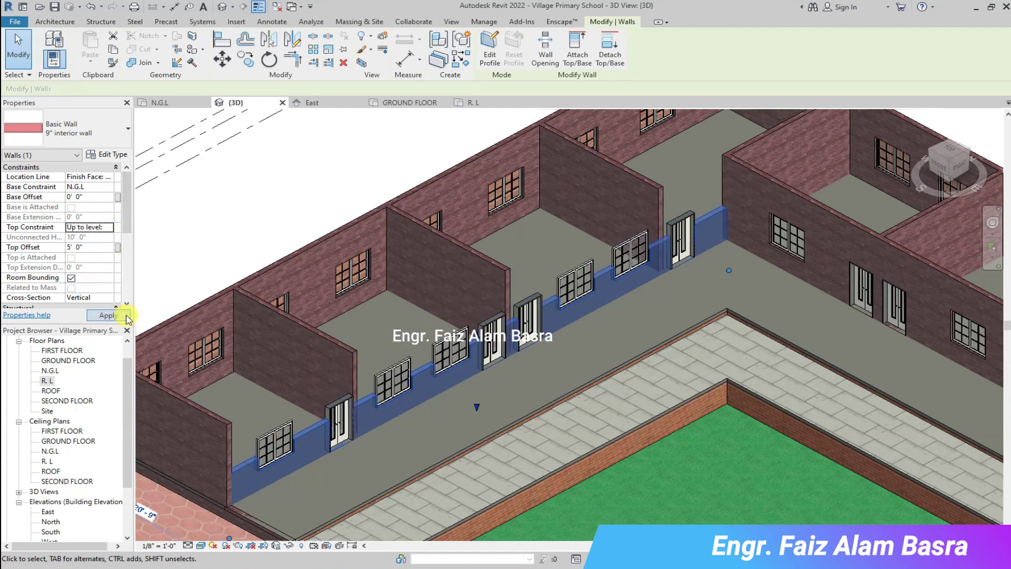
Give the long right-hand corridor wall the same GROUND FLOOR top with 5' 0" offset
scroll(395, 335, "up", 2)
scroll(384, 248, "up", 2)
scroll(384, 248, "down", 2)
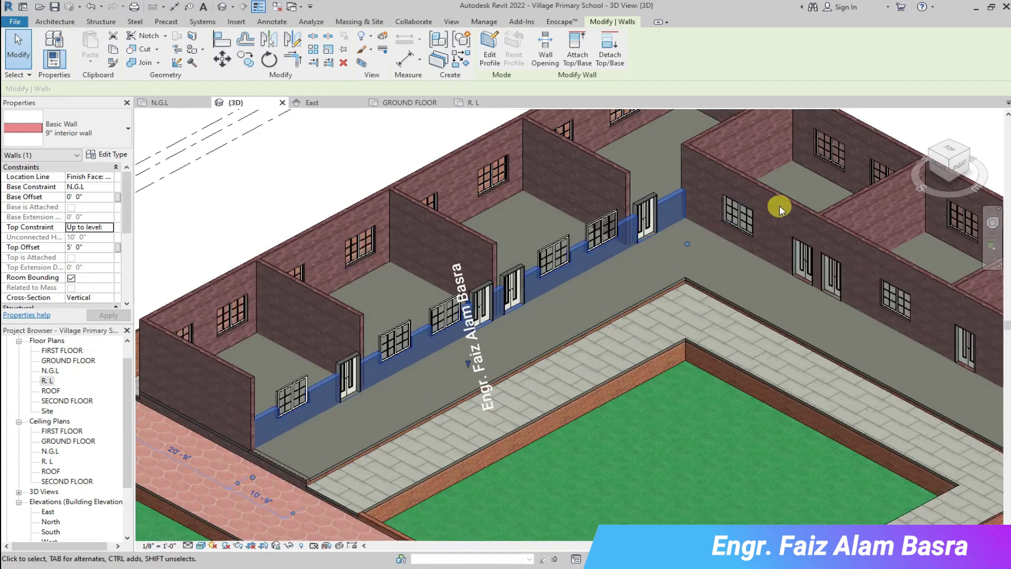
left_click(767, 200)
left_click(84, 227)
left_click(121, 263)
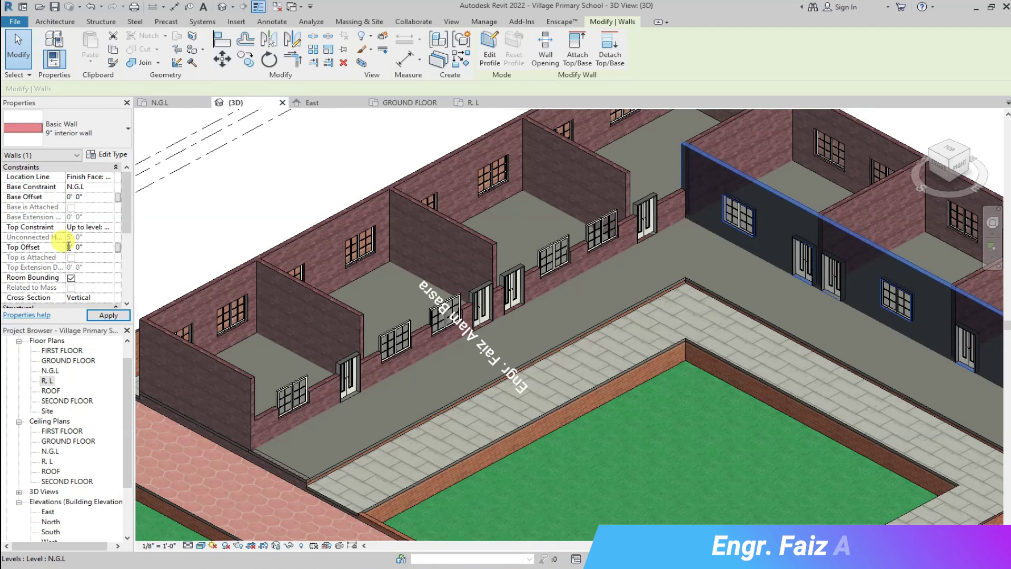
left_click(108, 315)
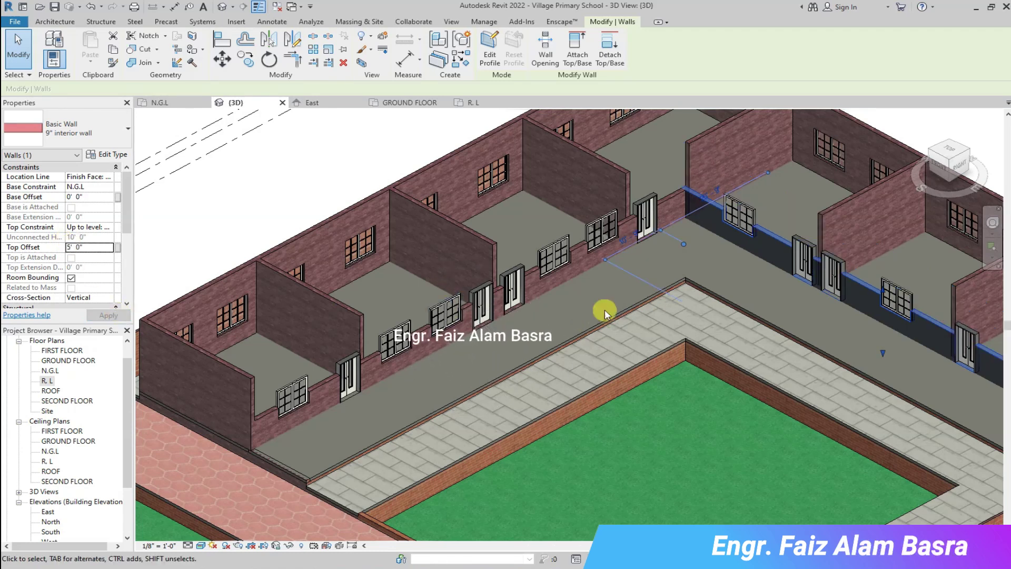
key("Escape")
middle_click_drag(572, 278, 638, 254, "shift")
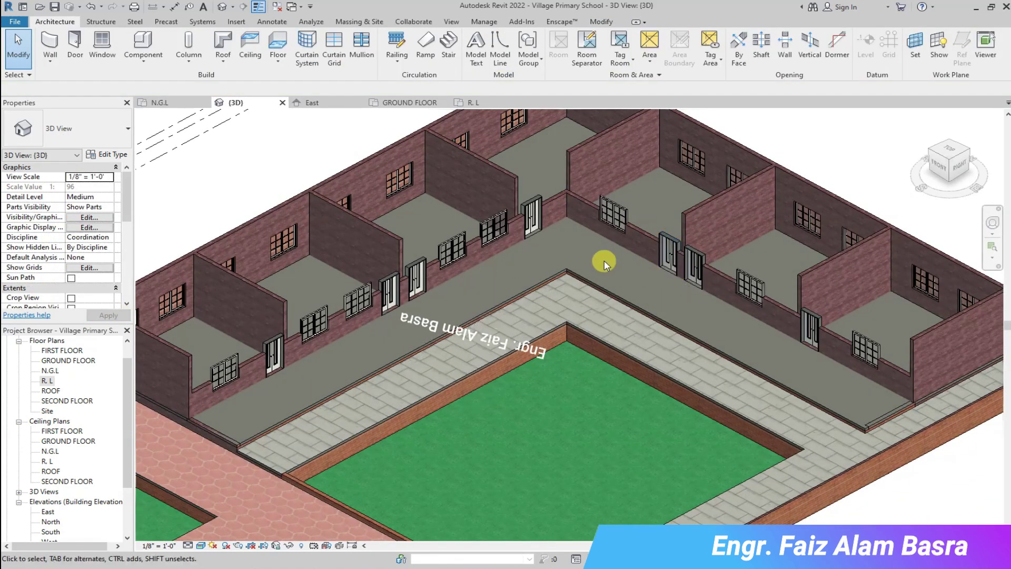
scroll(548, 255, "down", 2)
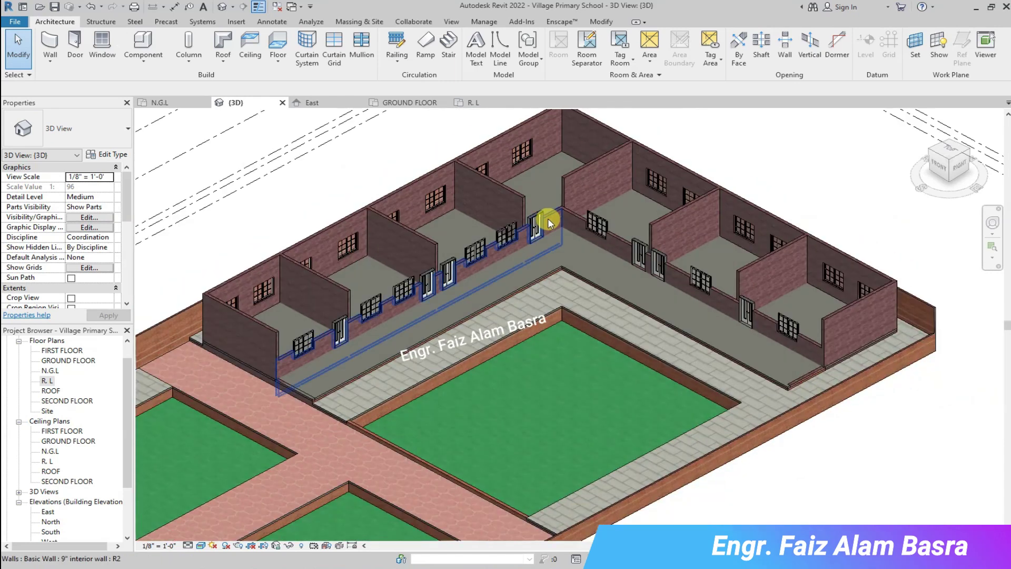
Zoom around the 3D model to review the lowered corridor walls
scroll(309, 210, "up", 2)
scroll(411, 219, "up", 2)
scroll(412, 227, "up", 1)
scroll(412, 227, "down", 3)
left_click(406, 102)
left_click(235, 102)
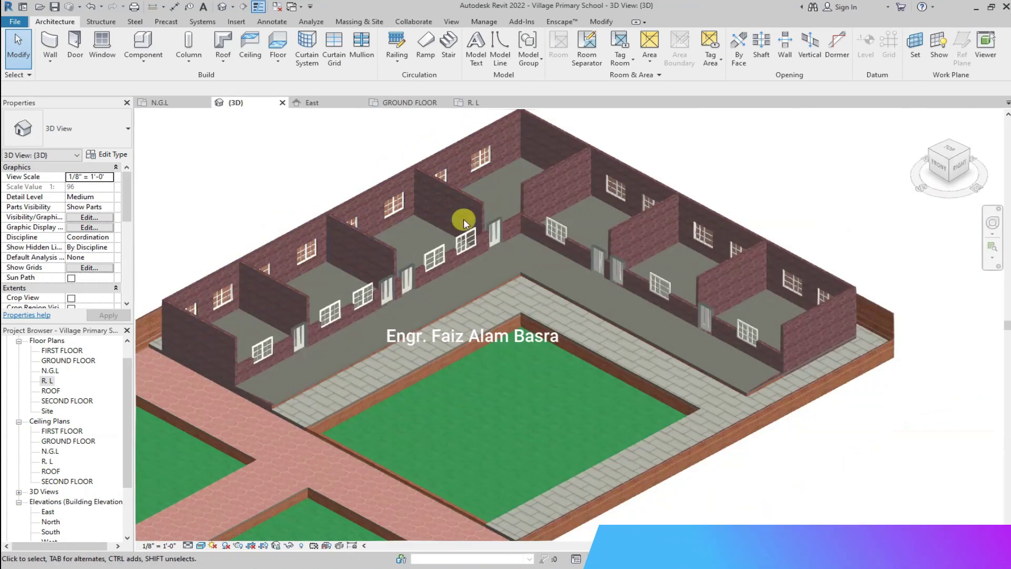
scroll(492, 132, "up", 3)
scroll(508, 150, "up", 1)
scroll(511, 155, "down", 2)
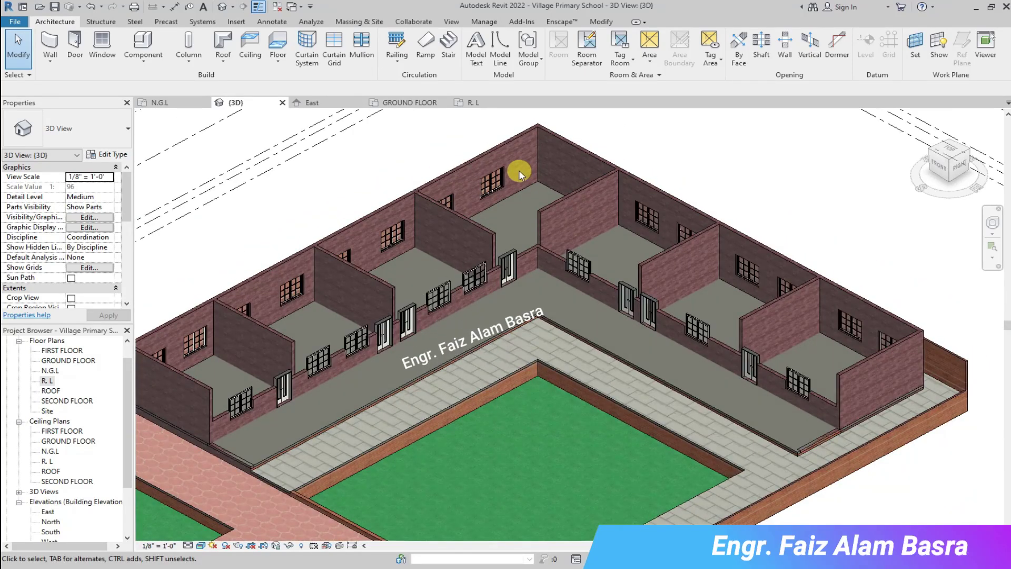
scroll(500, 161, "up", 1)
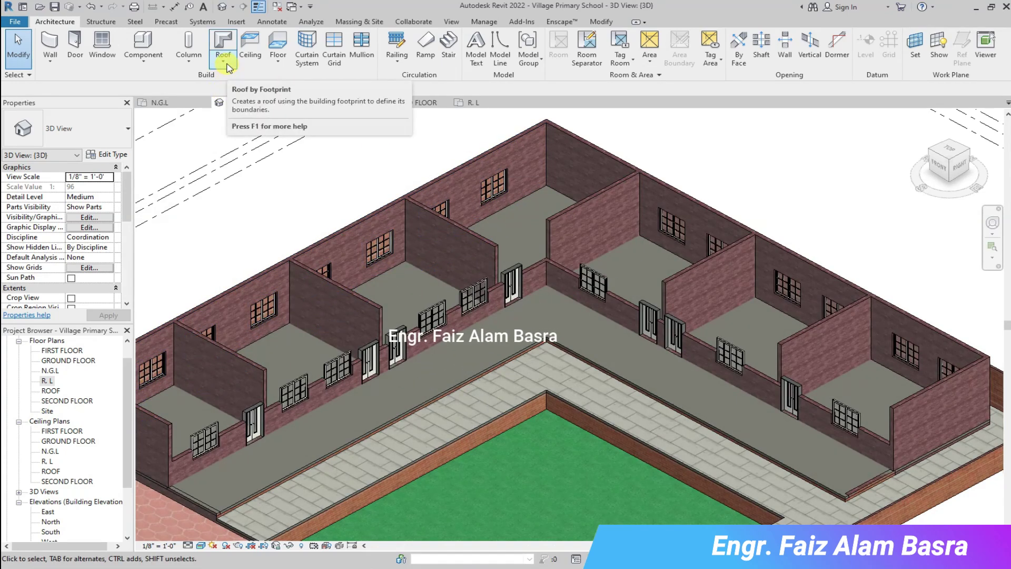
scroll(410, 342, "up", 3)
scroll(409, 341, "down", 3)
scroll(542, 244, "down", 2)
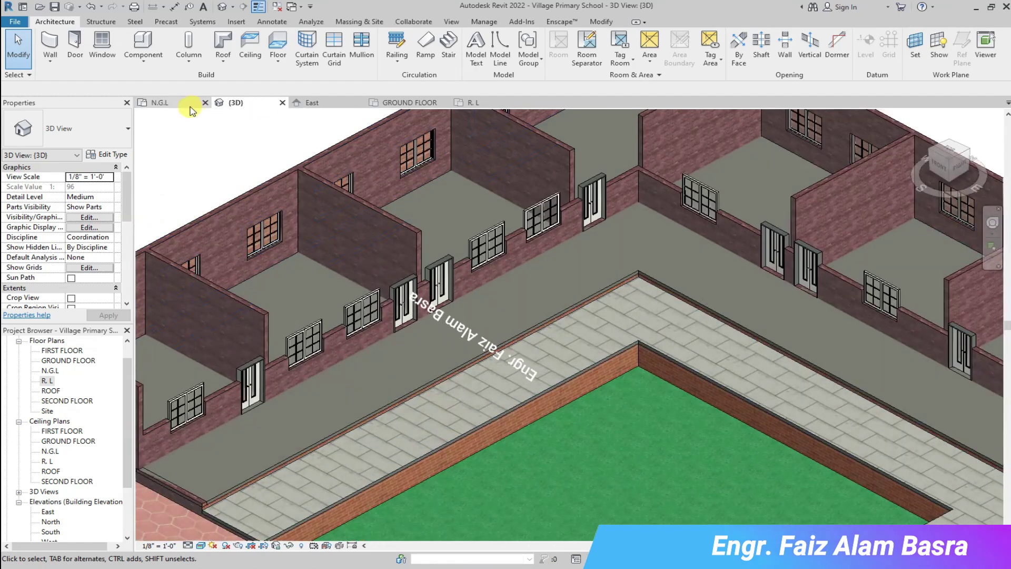
Go via the N.G.L plan to the GROUND FLOOR plan
left_click(159, 102)
left_click(403, 102)
scroll(421, 237, "down", 2)
scroll(416, 195, "up", 4)
scroll(416, 196, "up", 2)
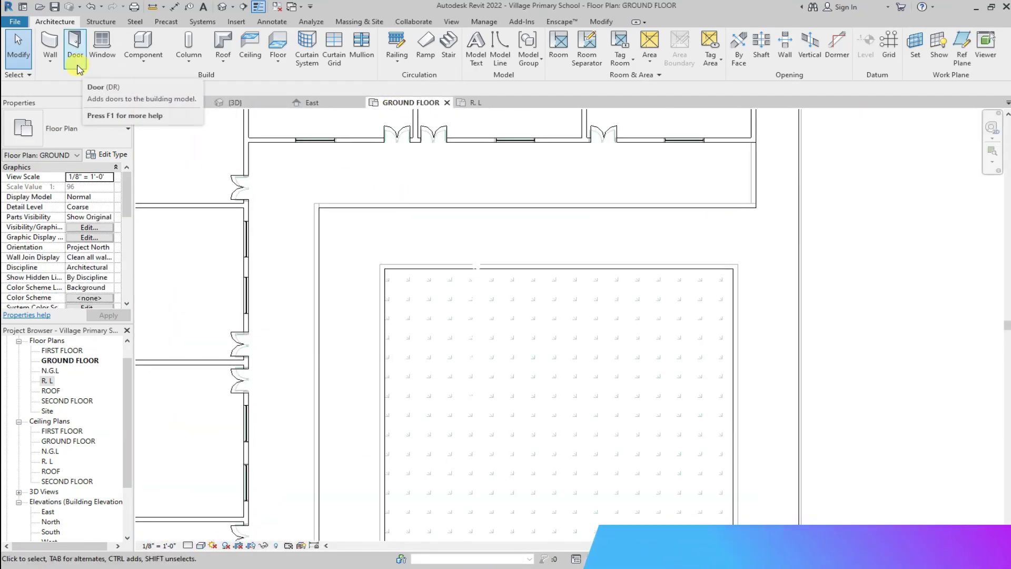
Try placing a Door-Opening 10' x 7' in the corridor wall, then cancel after the warning
left_click(75, 47)
left_click(128, 129)
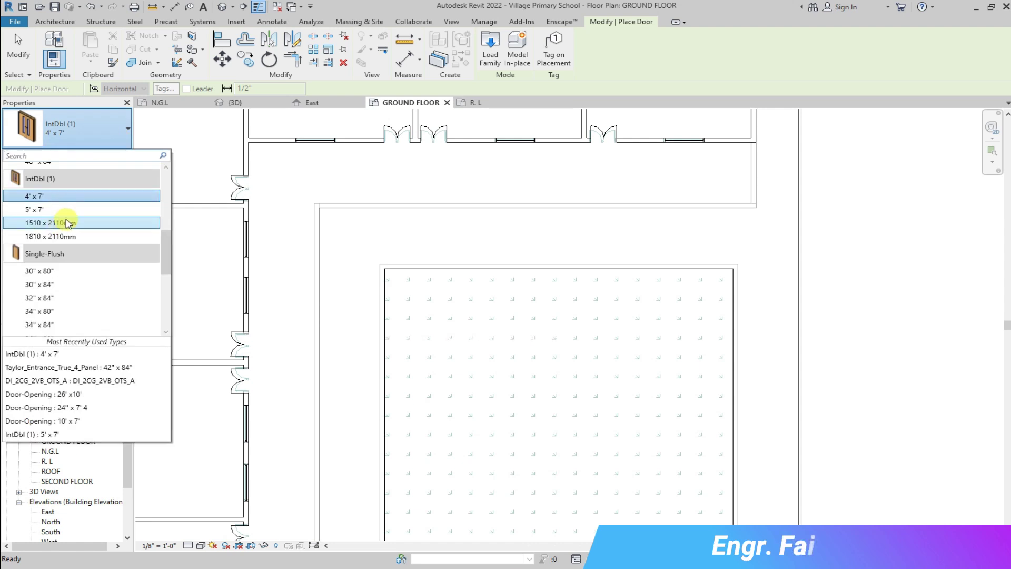
scroll(67, 216, "down", 5)
scroll(74, 219, "up", 1)
left_click(74, 226)
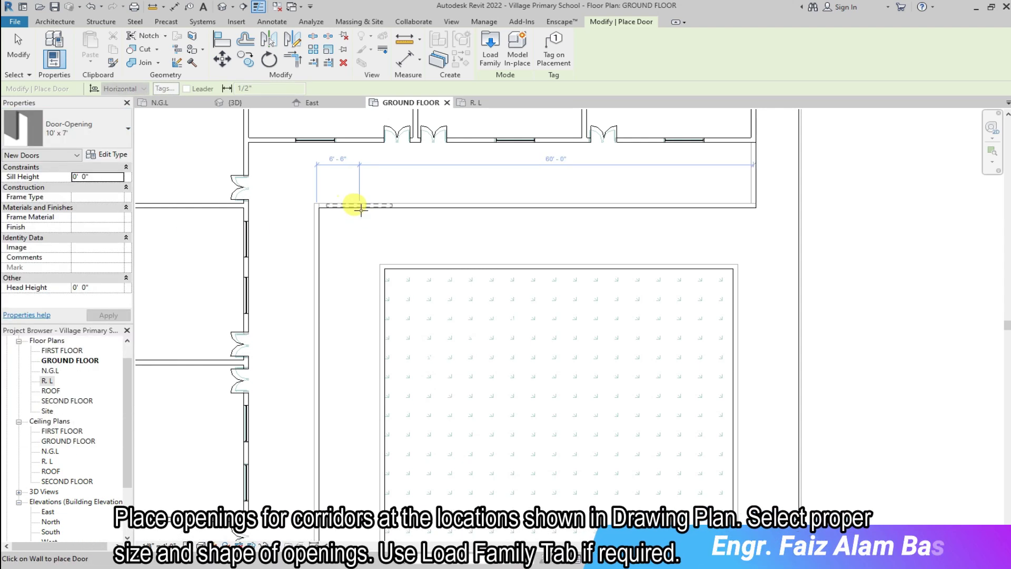
scroll(354, 203, "up", 2)
left_click(351, 203)
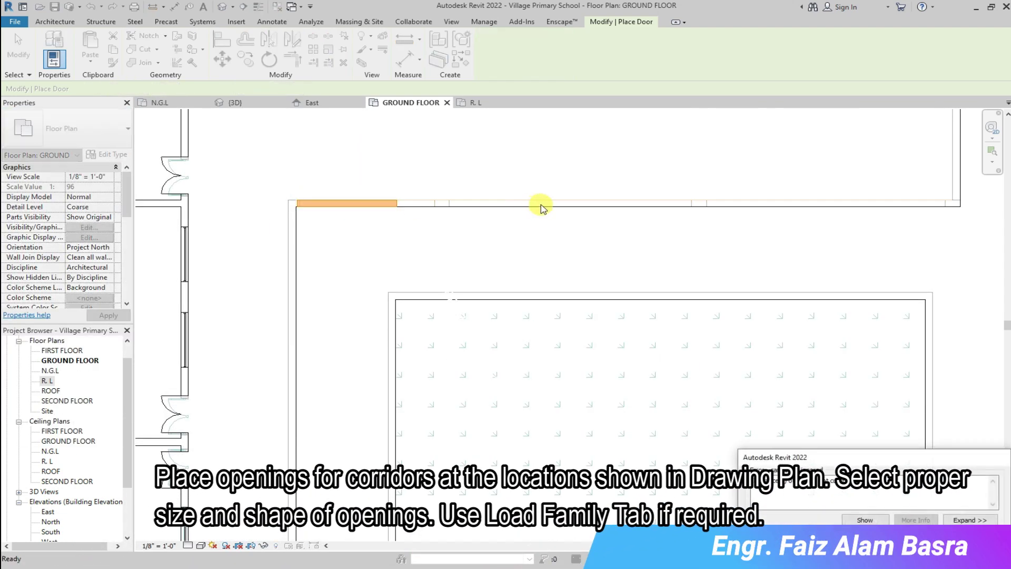
key("Escape")
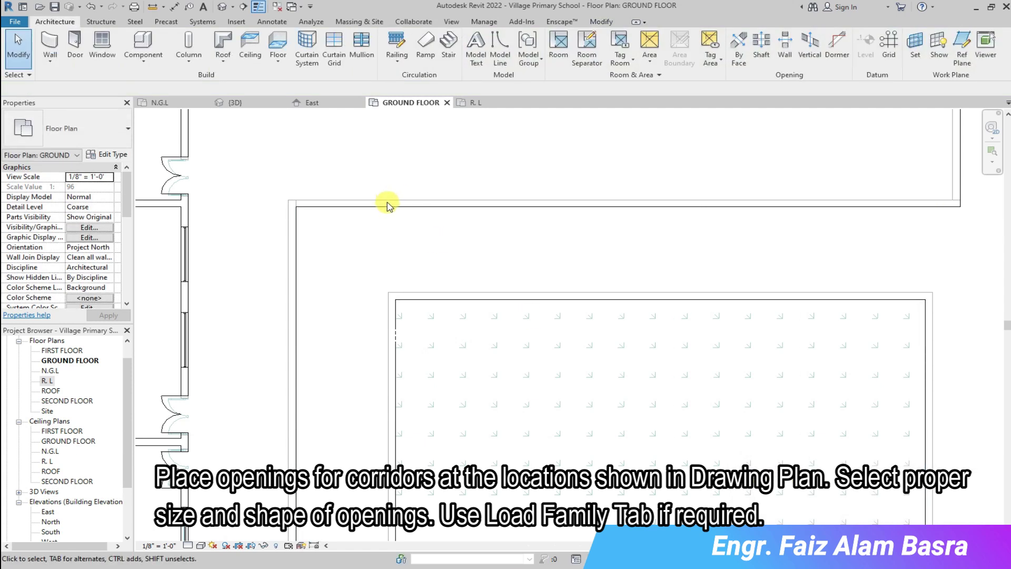
Switch to the N.G.L floor plan
left_click(169, 105)
scroll(402, 189, "down", 5)
scroll(395, 181, "up", 4)
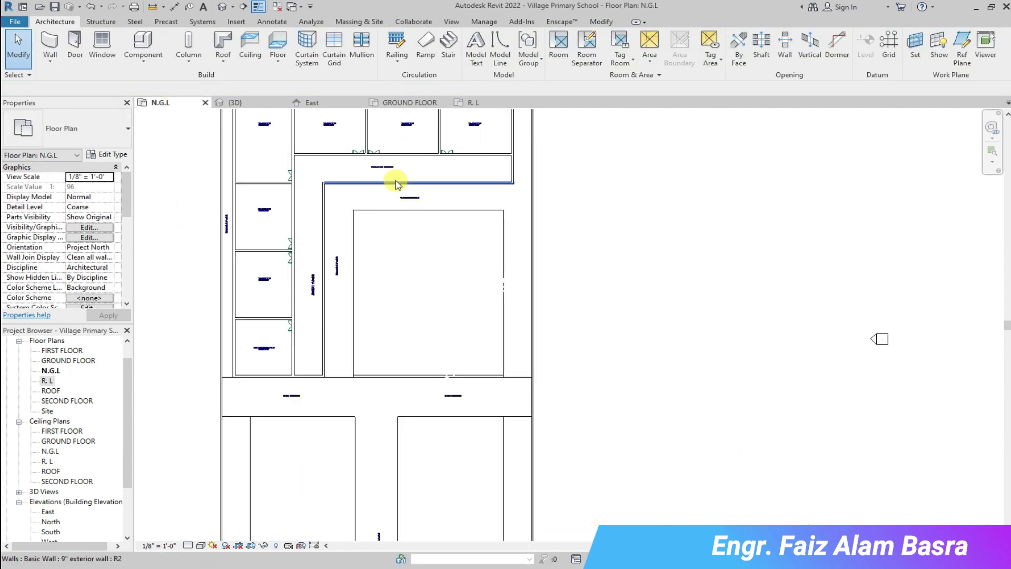
Give the horizontal corridor wall a new top constraint and a 5' 0" top offset
left_click(395, 183)
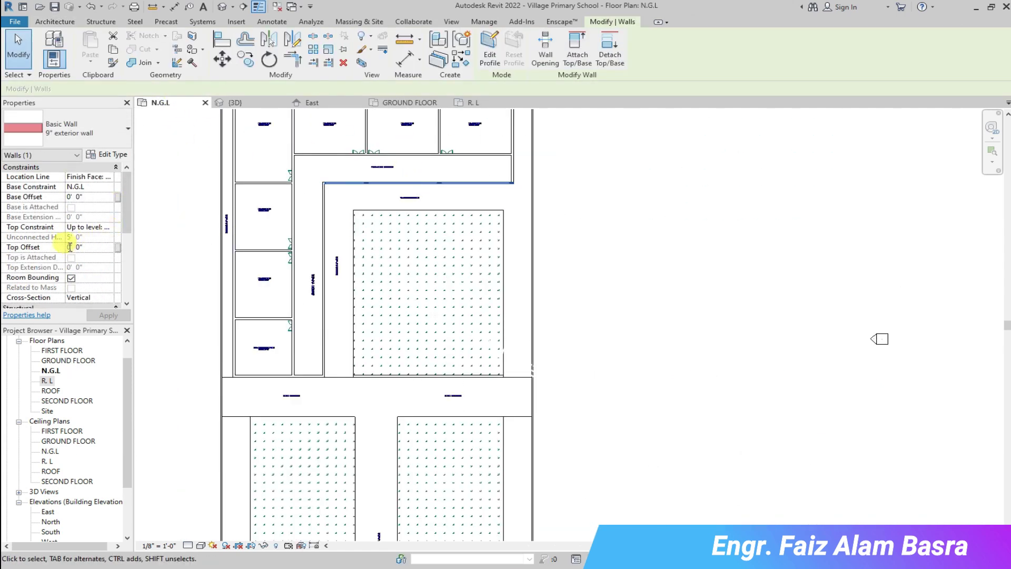
left_click(112, 233)
left_click(79, 249)
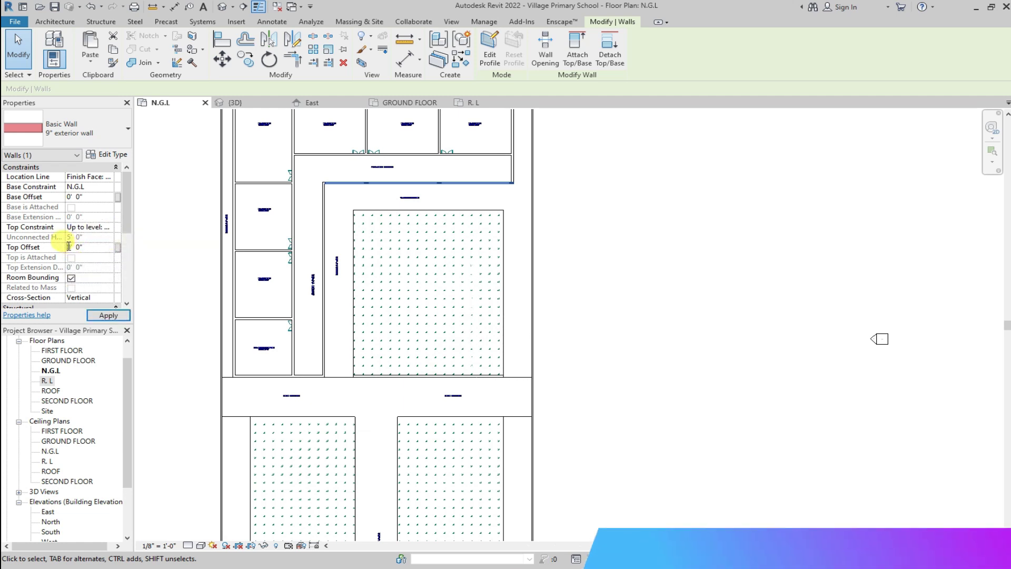
type("5")
left_click(98, 310)
Select the vertical corridor wall and check the low brick walls in the 3D view
scroll(323, 213, "up", 2)
left_click(325, 212)
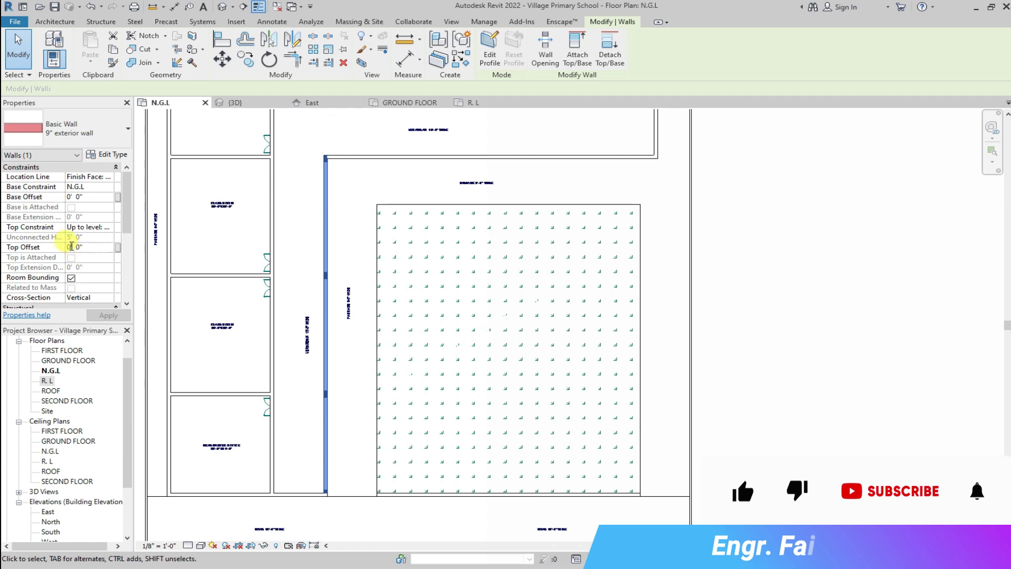
type("5")
left_click(108, 315)
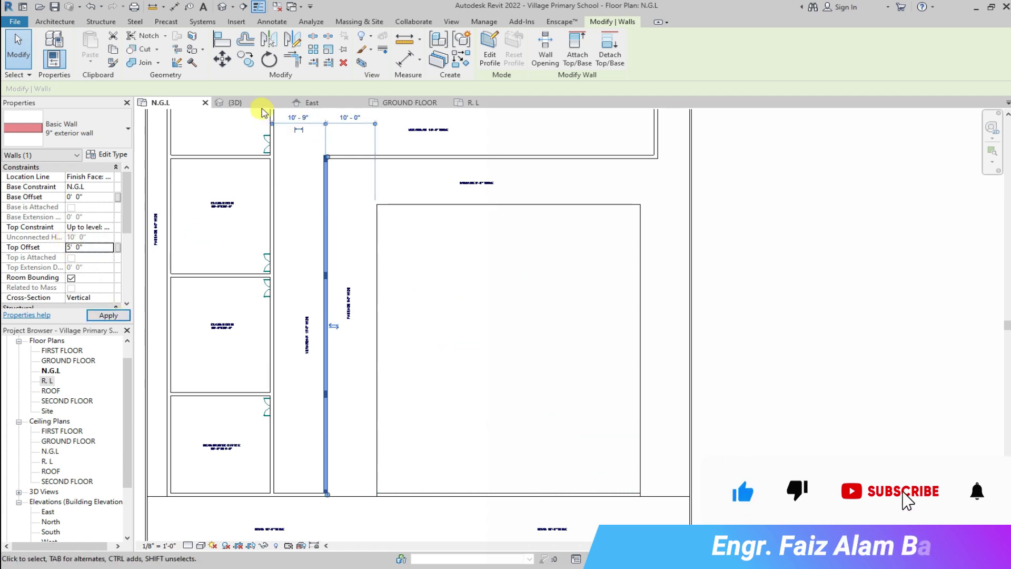
left_click(232, 103)
key("Escape")
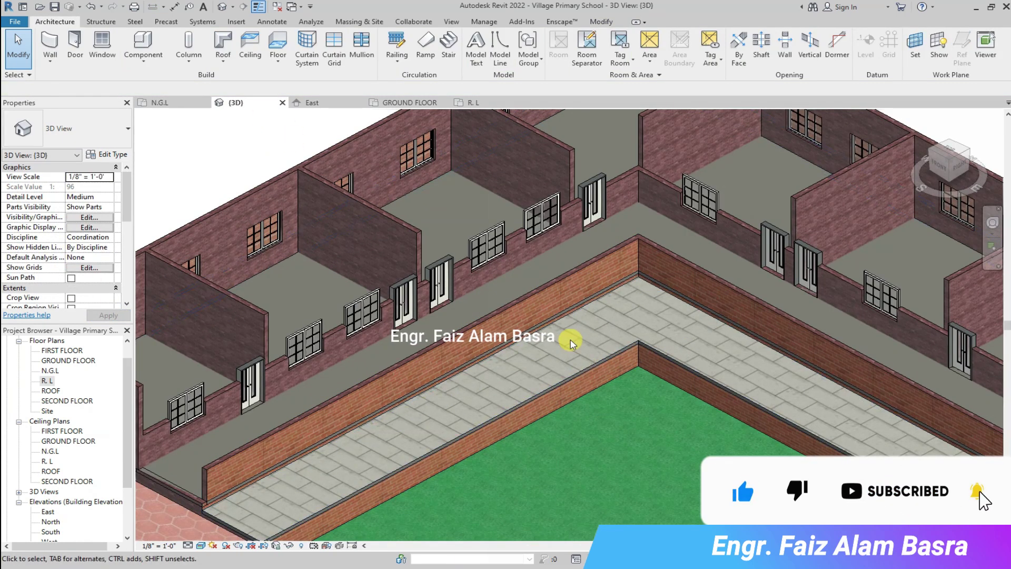
On the GROUND FLOOR plan, place door openings in the top and left corridor walls
left_click(405, 103)
left_click(80, 44)
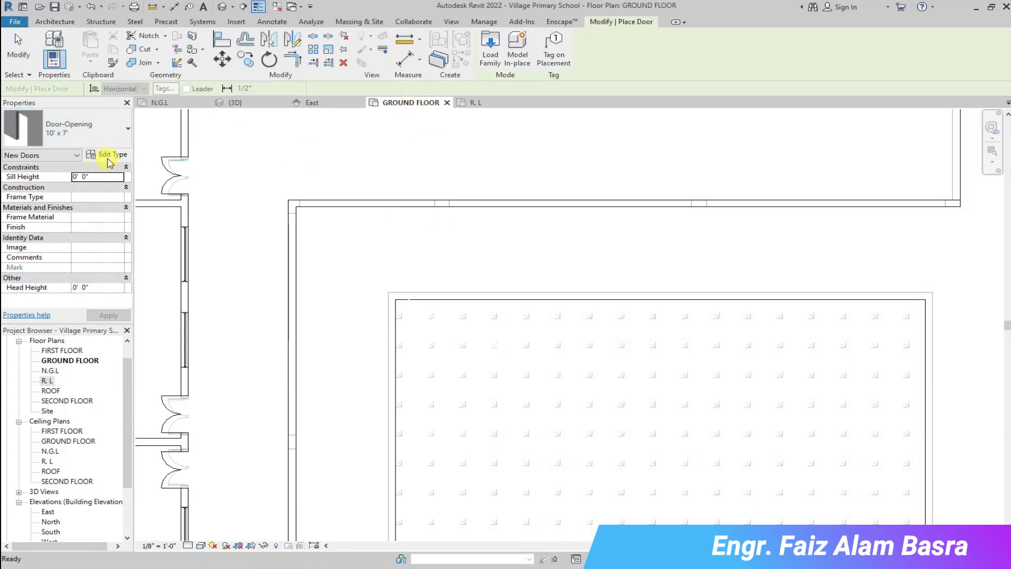
left_click(103, 154)
key("Escape")
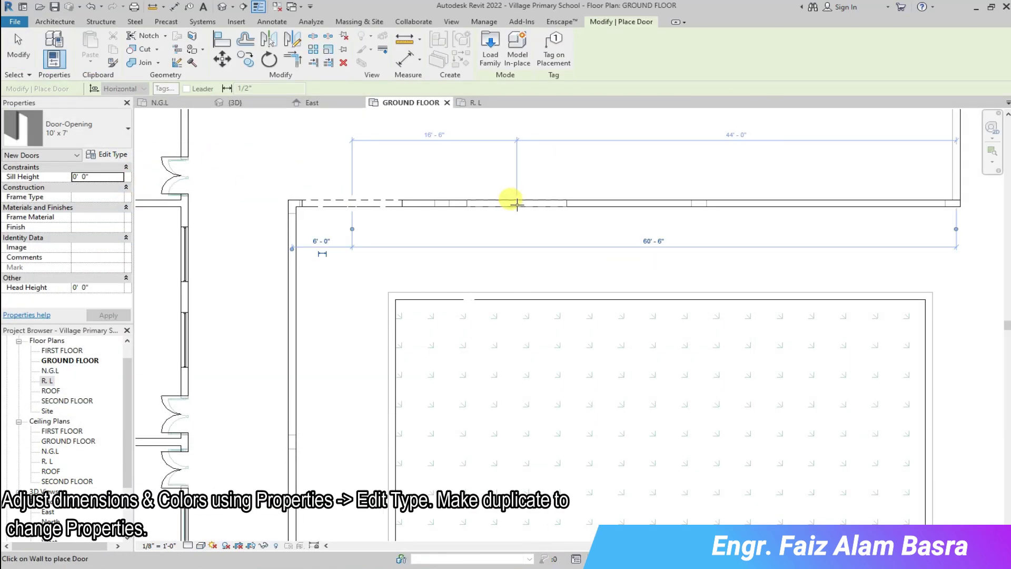
left_click(758, 204)
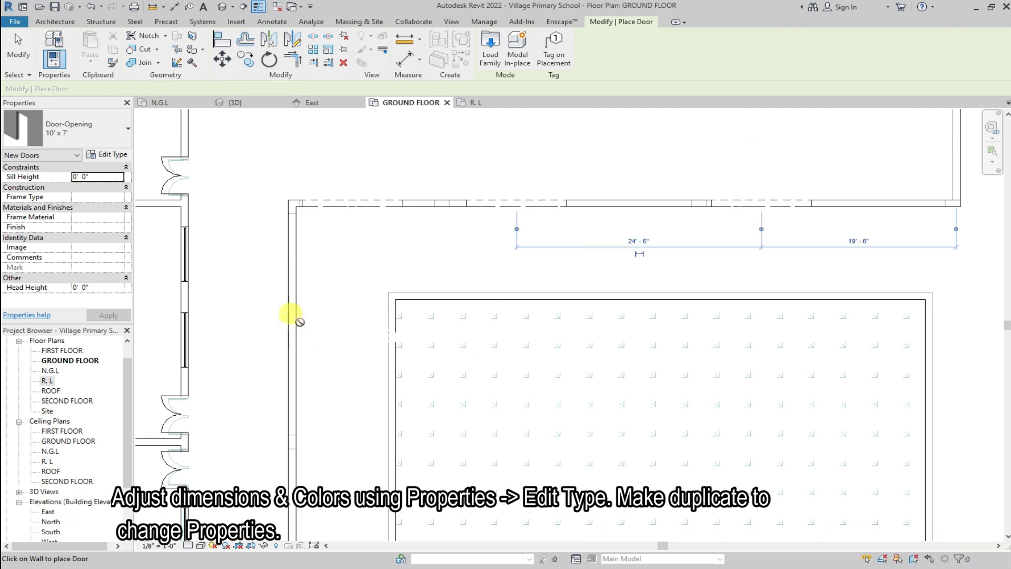
middle_click_drag(298, 304, 334, 169)
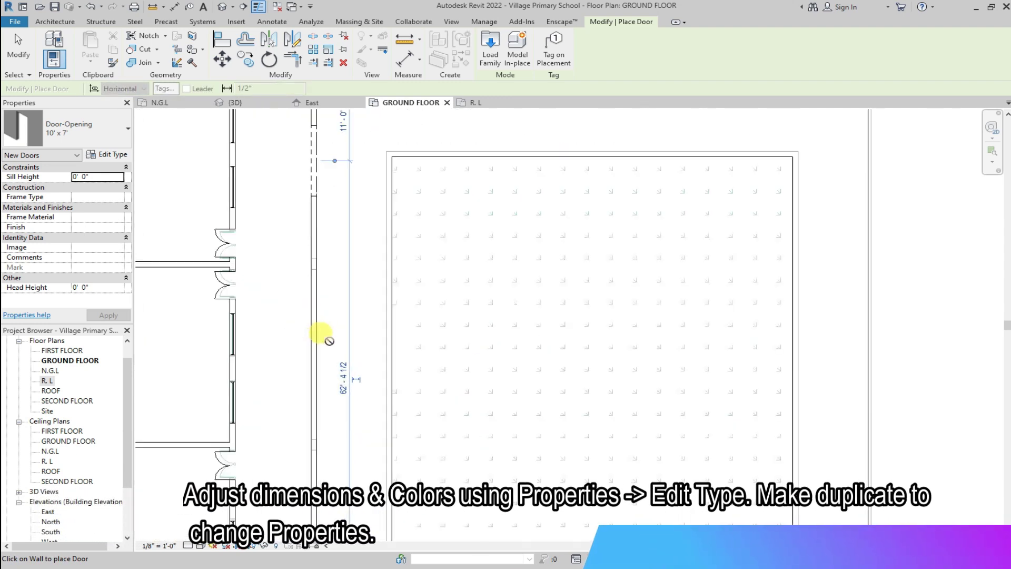
left_click(315, 336)
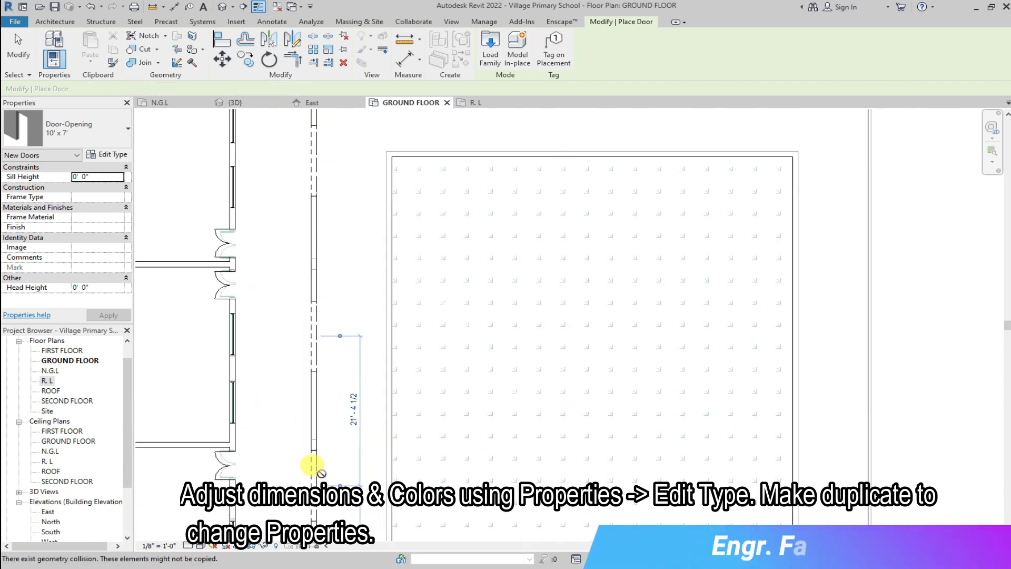
Change the placed 10' x 7' opening to the 26' x10' Door-Opening type
left_click(128, 129)
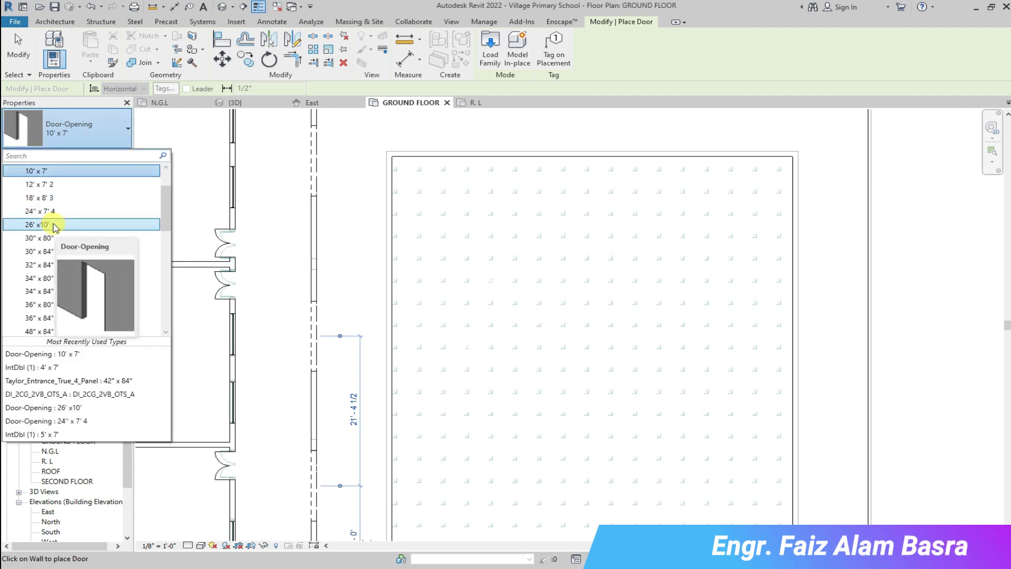
key("Escape")
key("Escape")
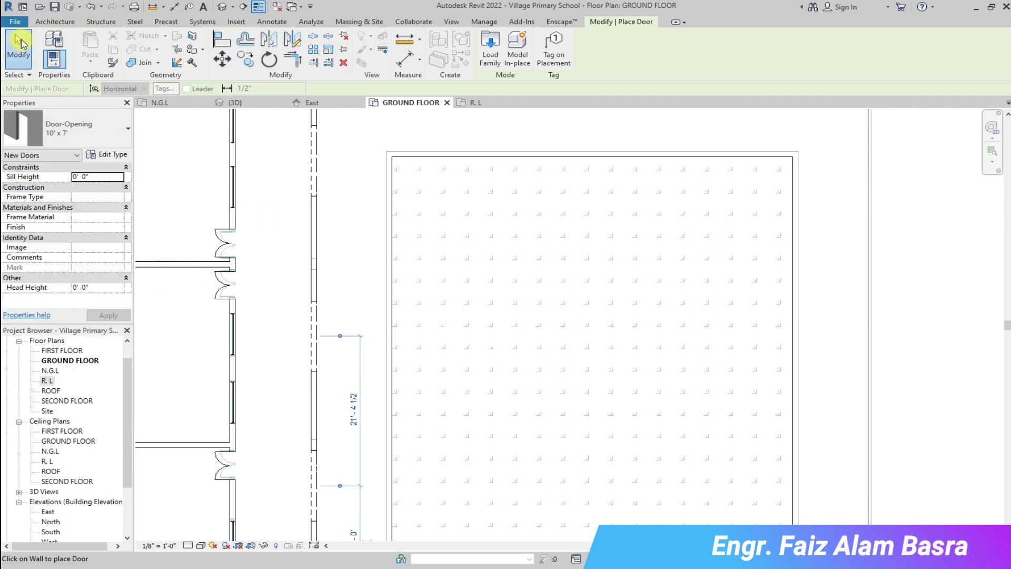
left_click(316, 327)
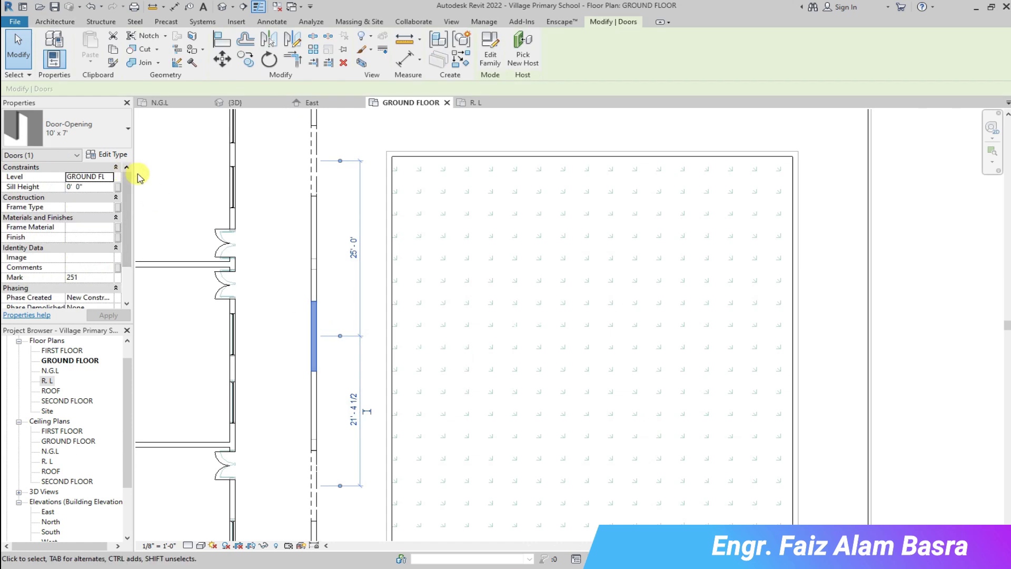
left_click(127, 132)
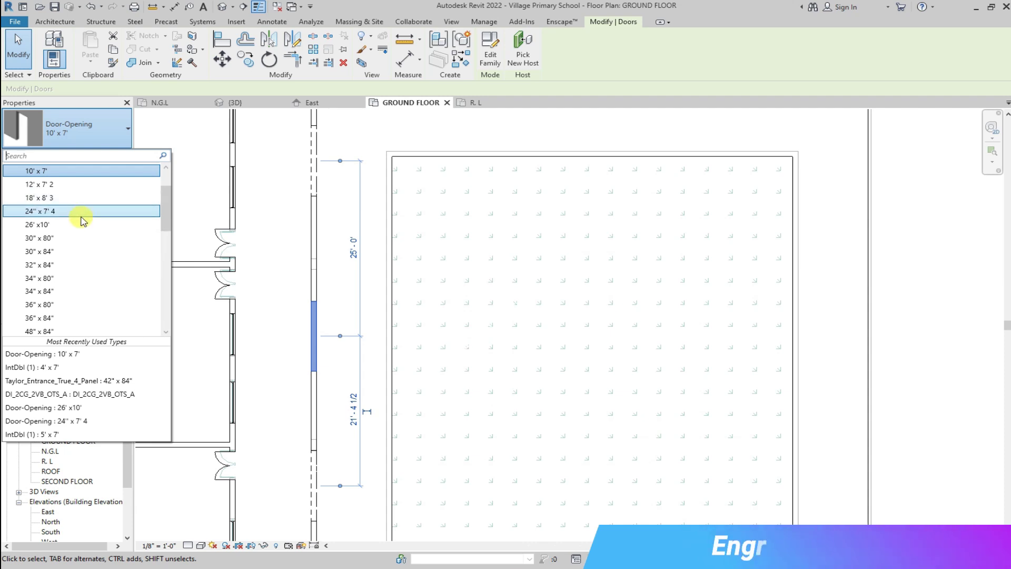
left_click(81, 225)
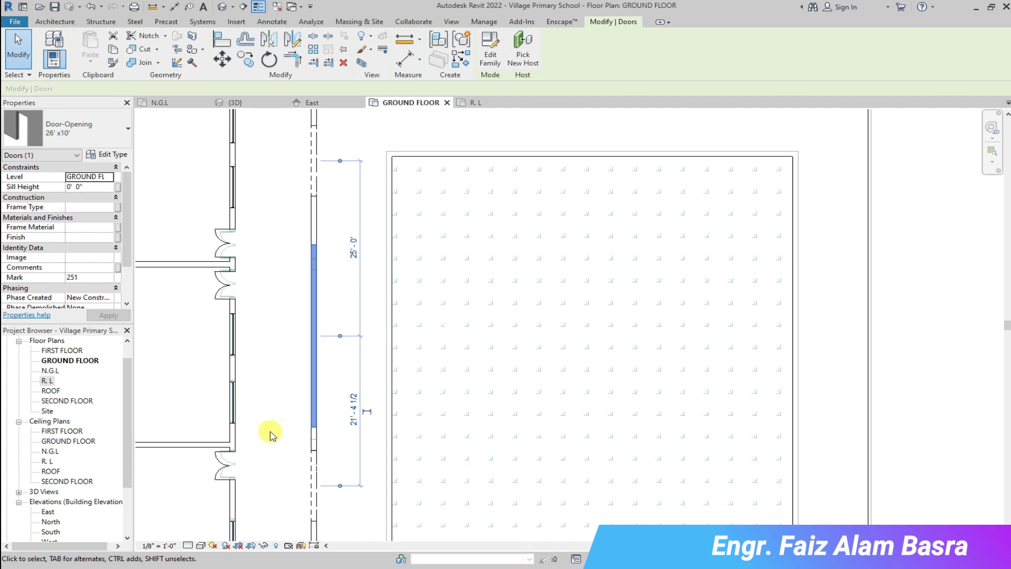
Nudge the 26' x10' opening further down the corridor wall
scroll(270, 435, "up", 2)
scroll(410, 462, "down", 2)
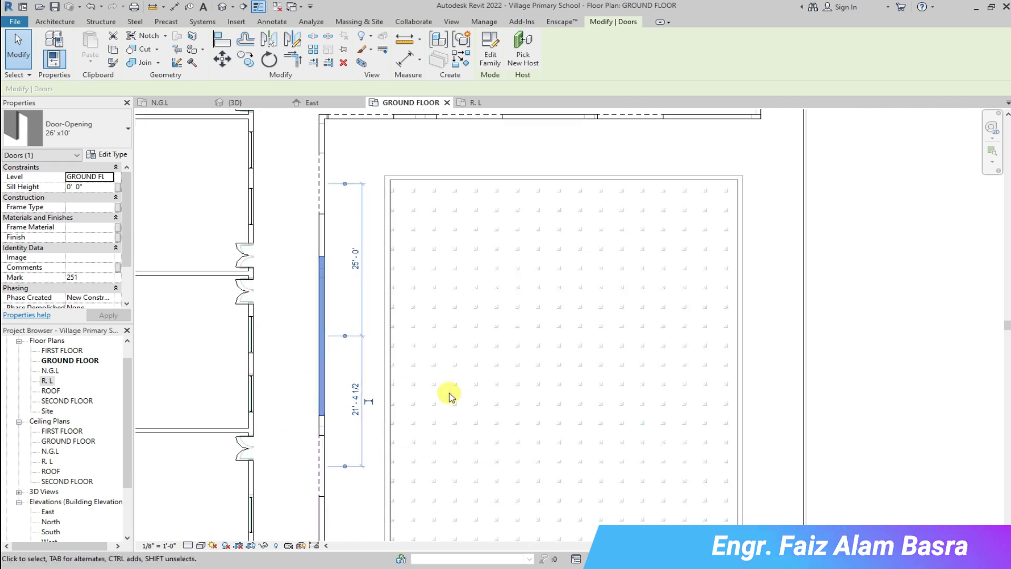
scroll(328, 307, "up", 3)
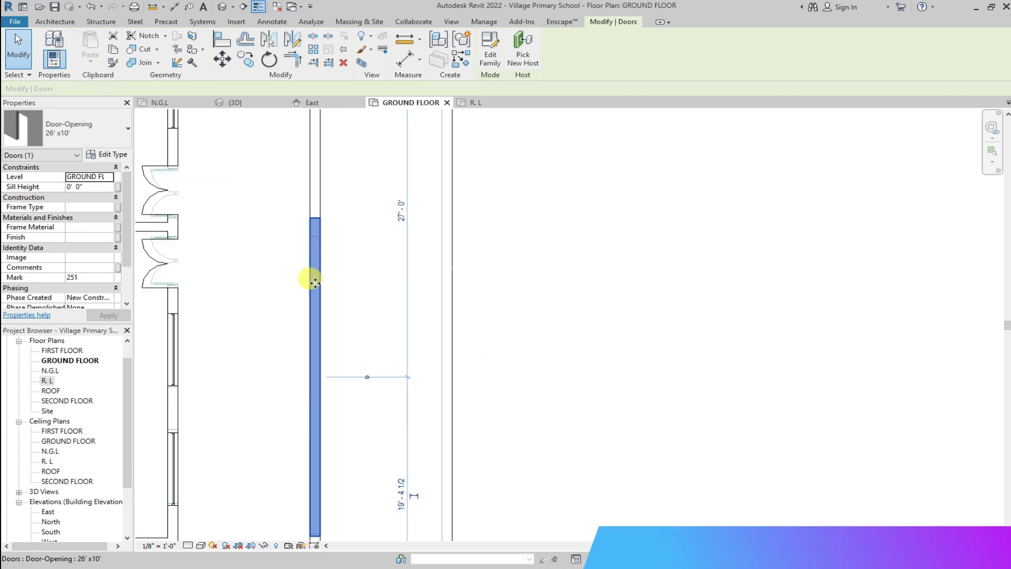
key("Down")
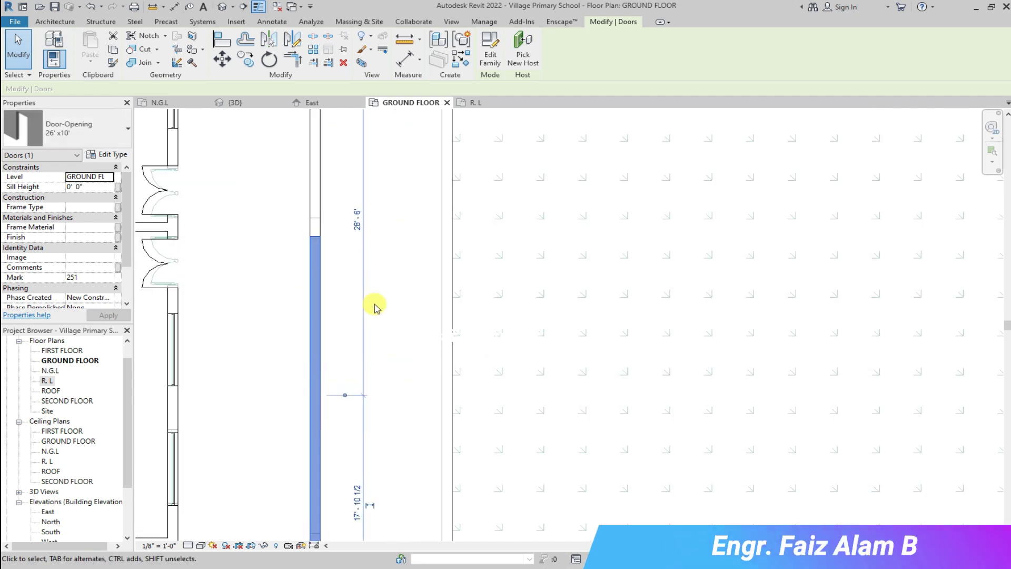
scroll(348, 218, "down", 1)
scroll(363, 269, "down", 1)
scroll(309, 212, "up", 2)
scroll(345, 355, "up", 2)
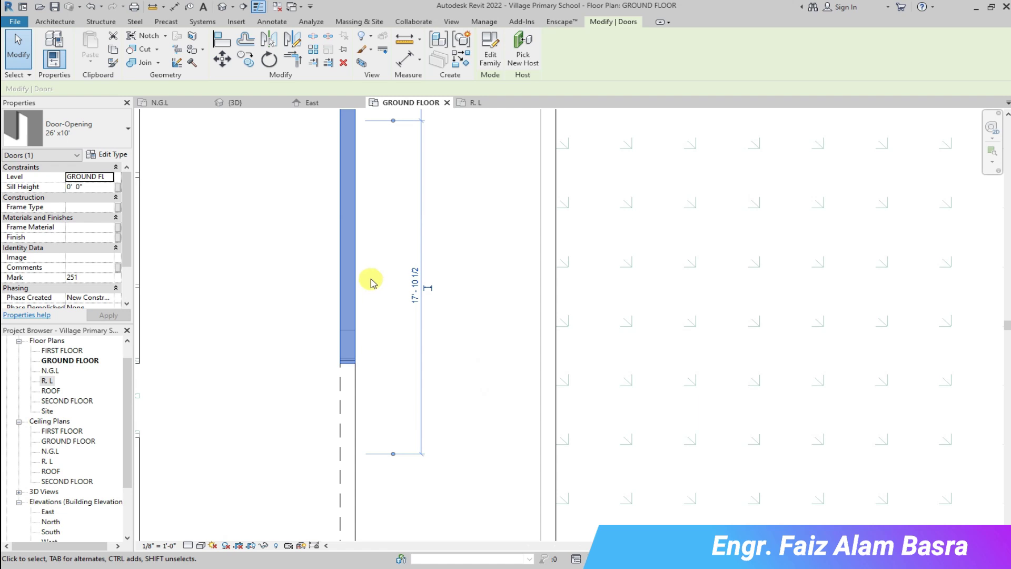
scroll(337, 369, "down", 2)
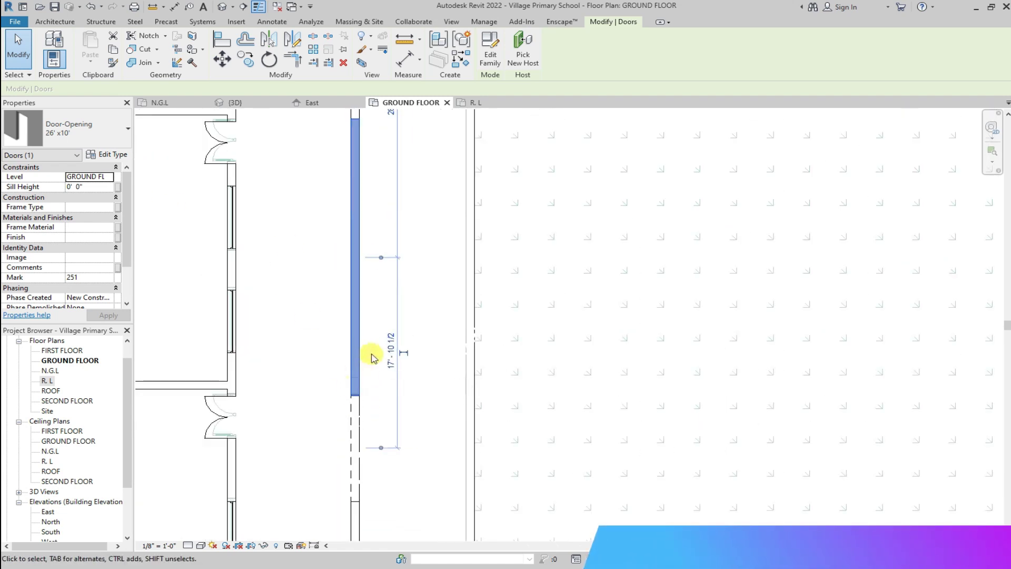
scroll(360, 379, "up", 1)
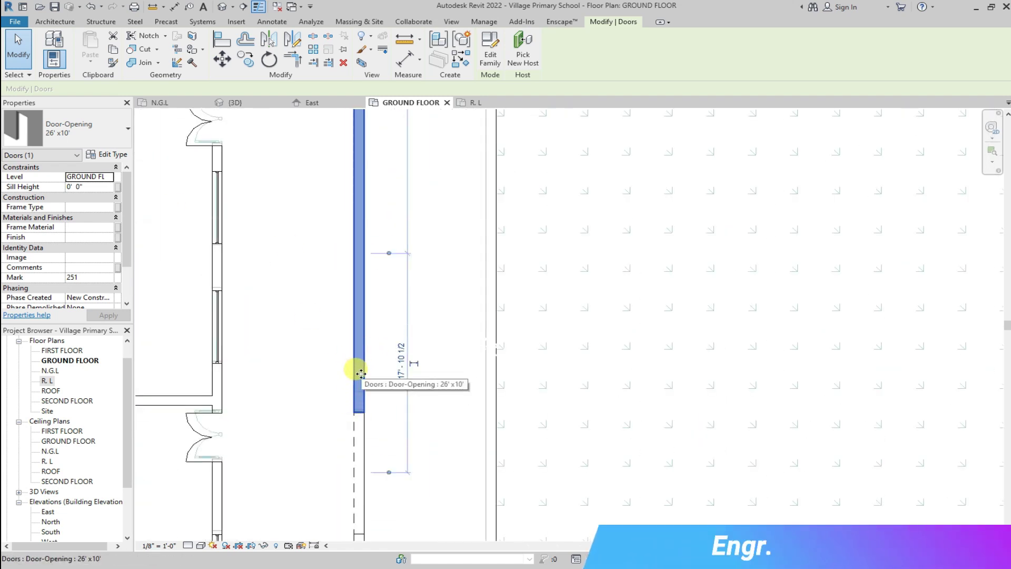
Begin duplicating the 26' x10' opening type from its type properties
left_click(129, 129)
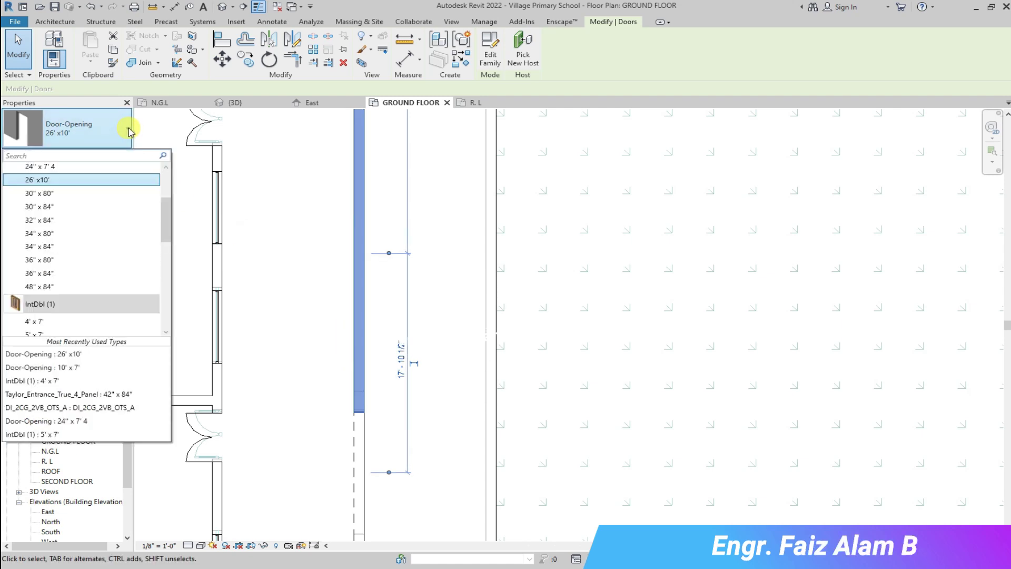
left_click(127, 131)
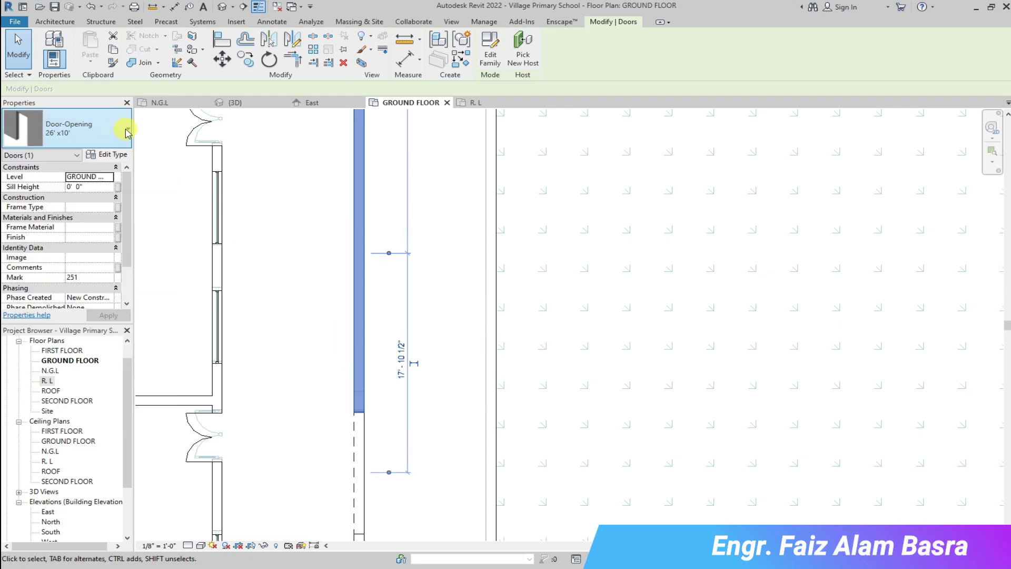
left_click(106, 154)
left_click(704, 149)
type("24' x10' 2")
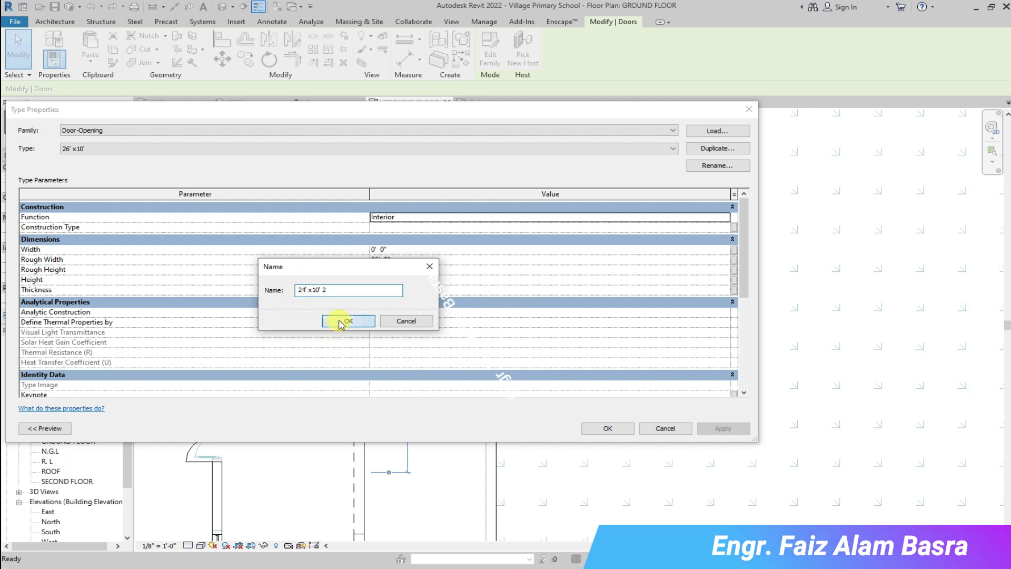
Save the duplicate type as 24' x10' 2 with a 24' rough width
left_click(340, 322)
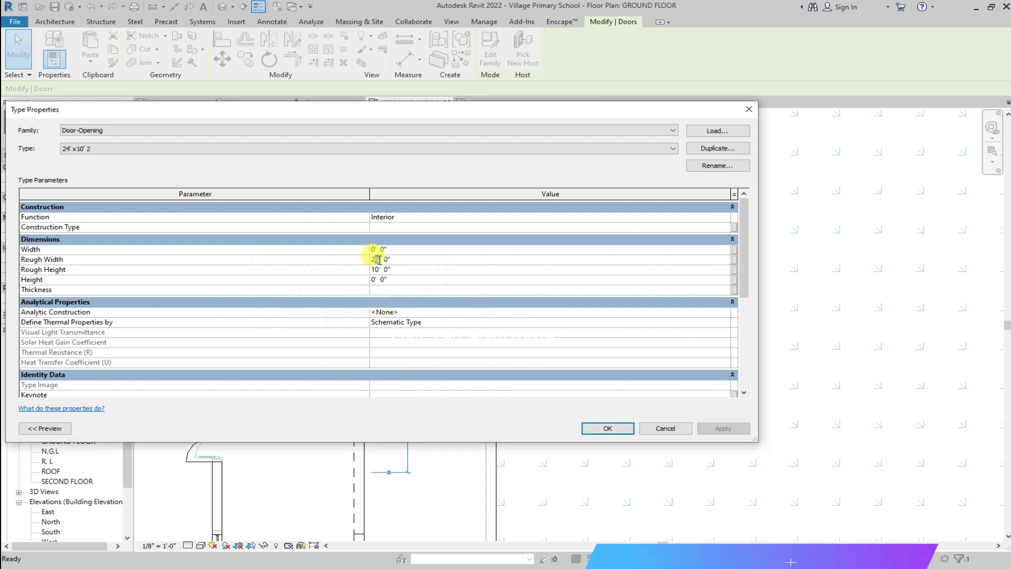
left_click(599, 432)
scroll(389, 406, "up", 2)
scroll(384, 298, "up", 2)
scroll(370, 206, "up", 2)
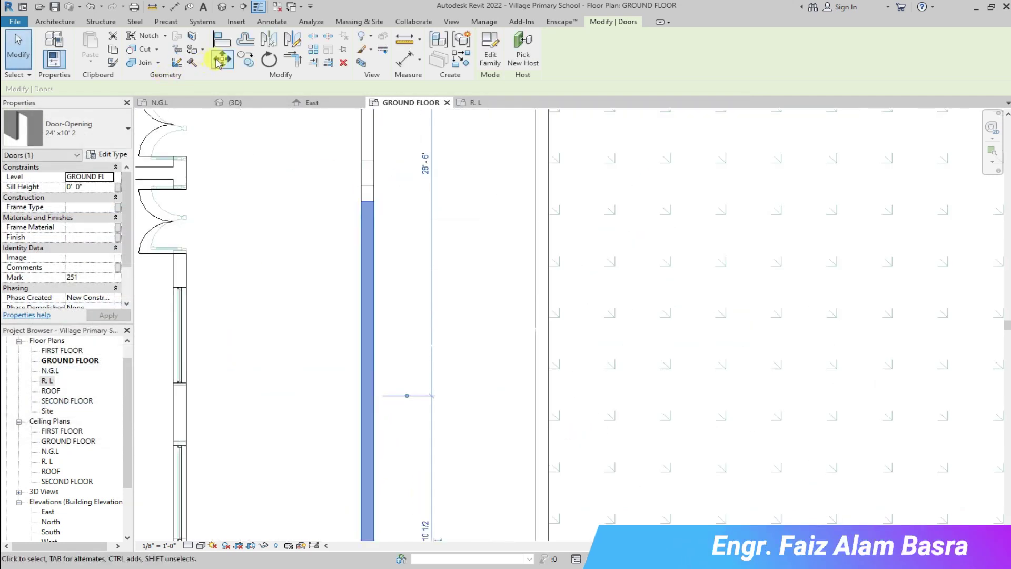
scroll(371, 205, "up", 2)
scroll(375, 205, "up", 1)
Inspect the wide corridor opening and the wall beside it
left_click(376, 206)
scroll(357, 327, "down", 2)
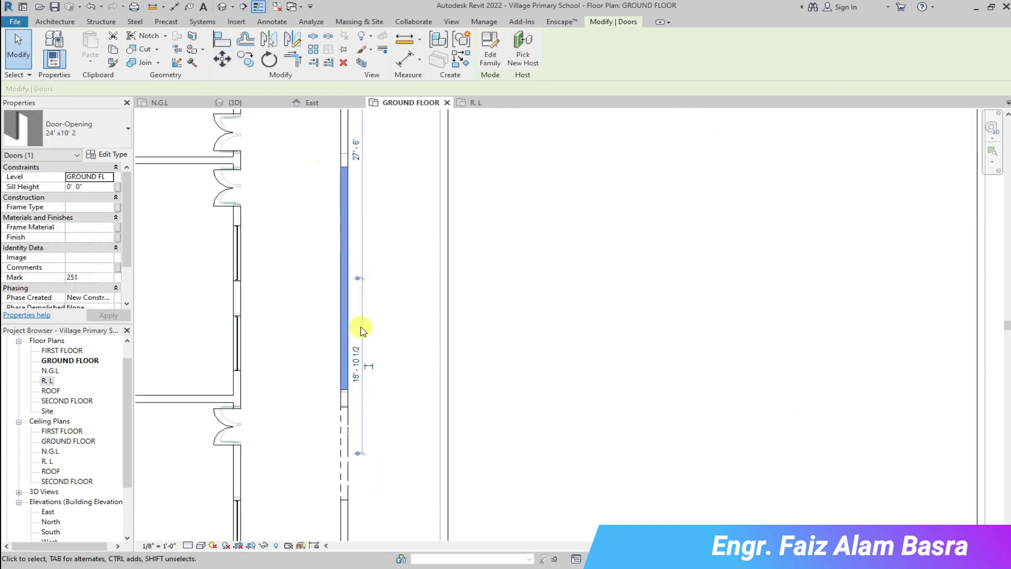
scroll(339, 378, "up", 3)
scroll(361, 342, "up", 1)
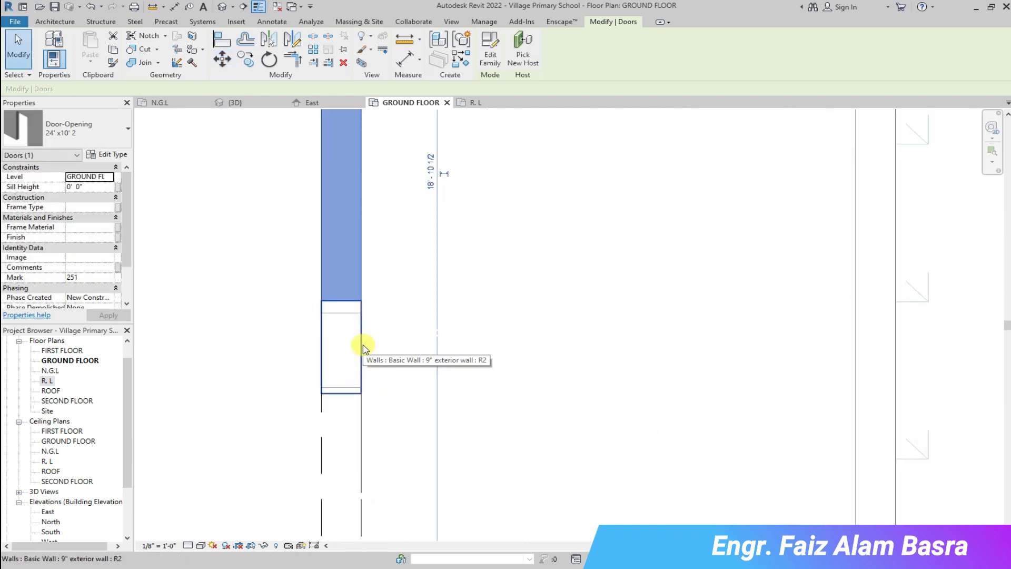
left_click(360, 352)
key("Escape")
scroll(357, 343, "down", 2)
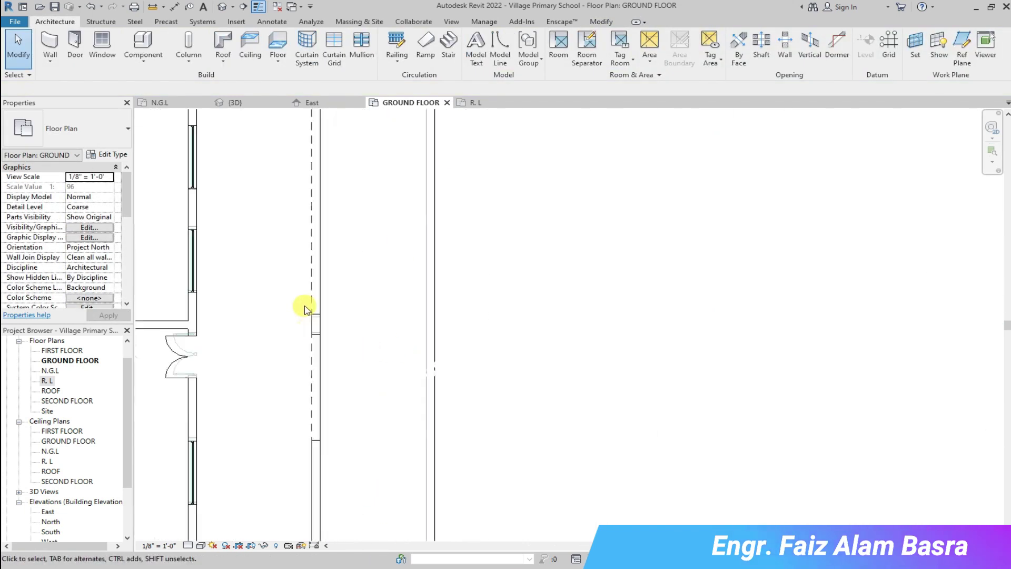
scroll(311, 321, "down", 2)
scroll(311, 322, "up", 3)
scroll(316, 303, "up", 2)
Attempt an aligned dimension of the gap between corridor walls, then cancel it
left_click(608, 22)
left_click(406, 57)
scroll(345, 330, "up", 2)
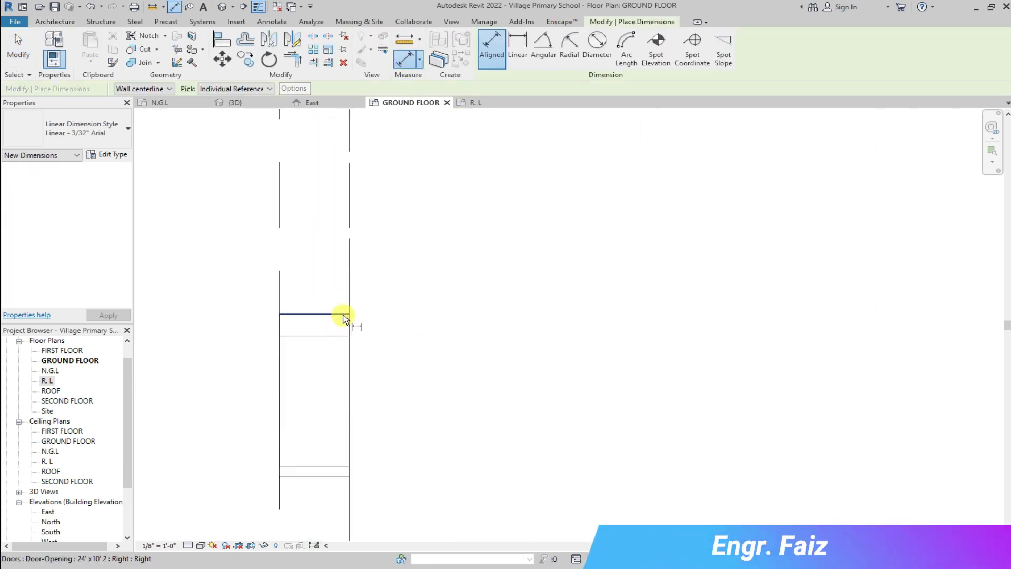
key("Escape")
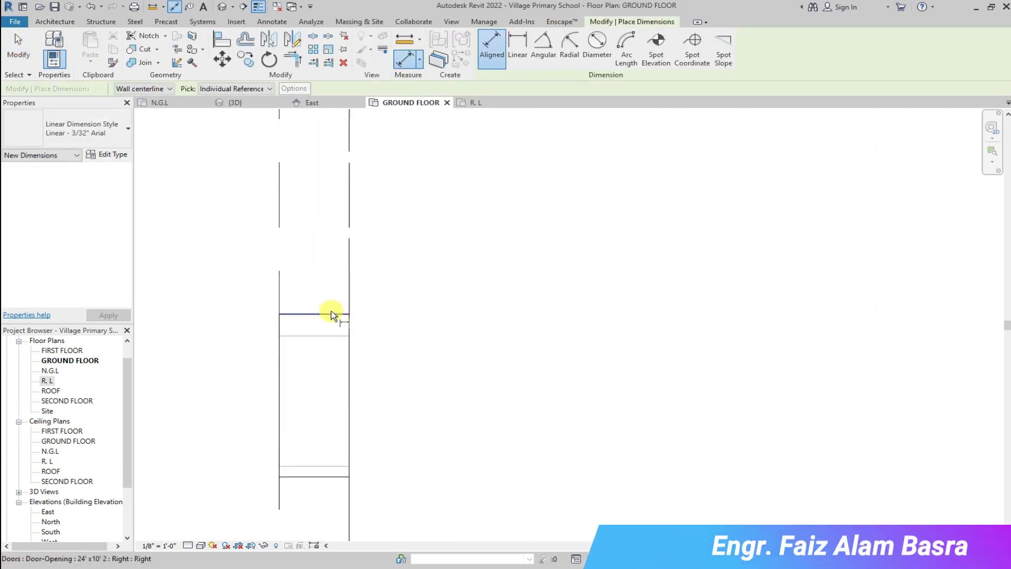
left_click(18, 42)
Review the opening's type settings and move it to a new spot on the wall
left_click(317, 311)
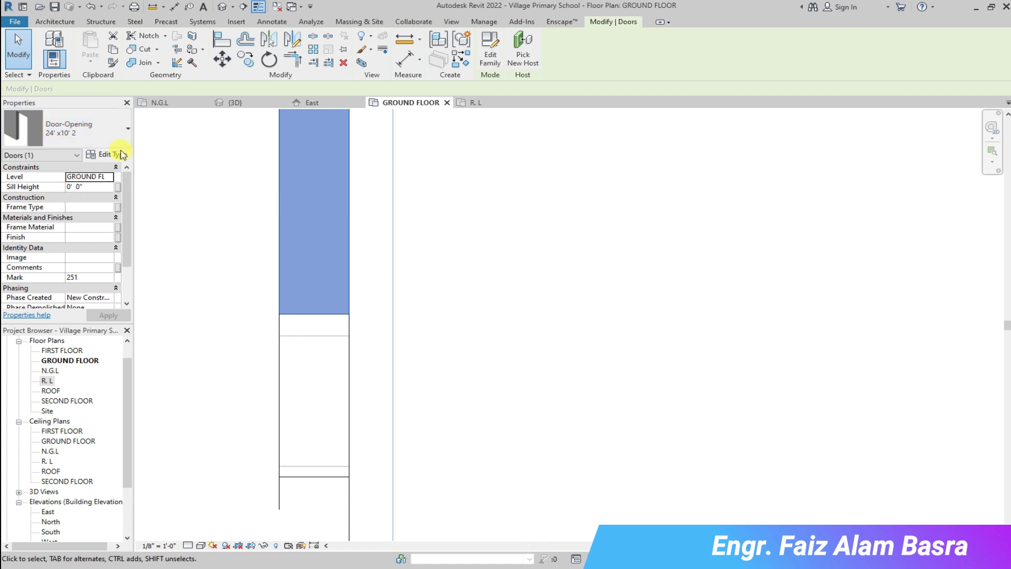
left_click(123, 154)
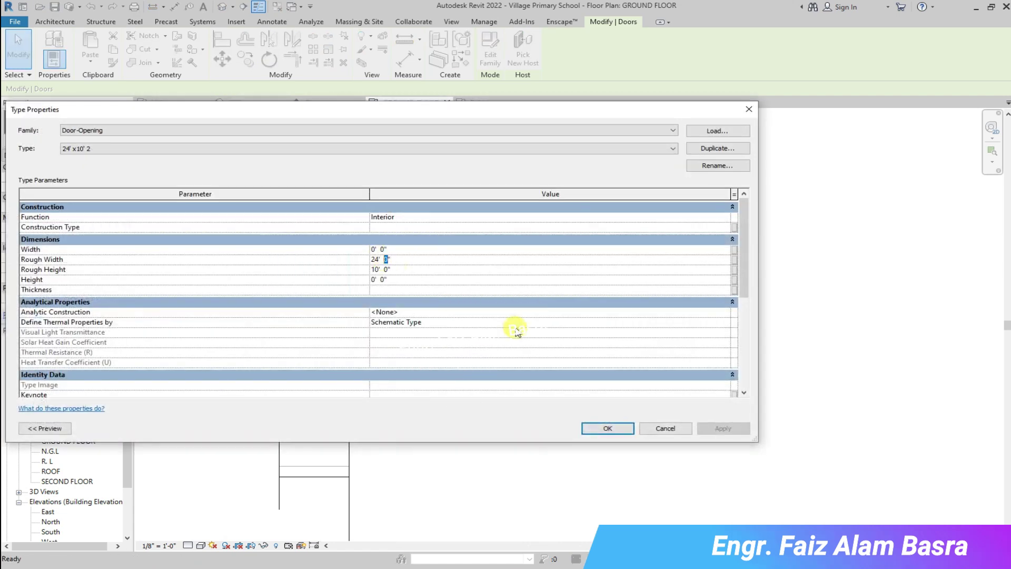
left_click(608, 428)
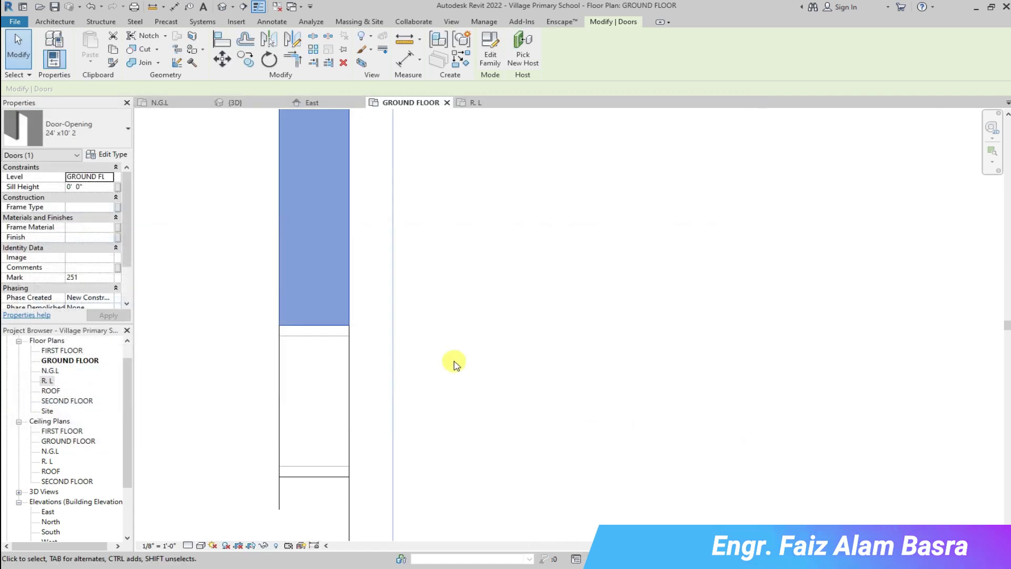
left_click(222, 59)
left_click(387, 312)
Copy the Door-Opening on the dashed corridor wall to another stretch of that wall
scroll(345, 342, "down", 3)
scroll(349, 305, "down", 3)
scroll(353, 237, "up", 2)
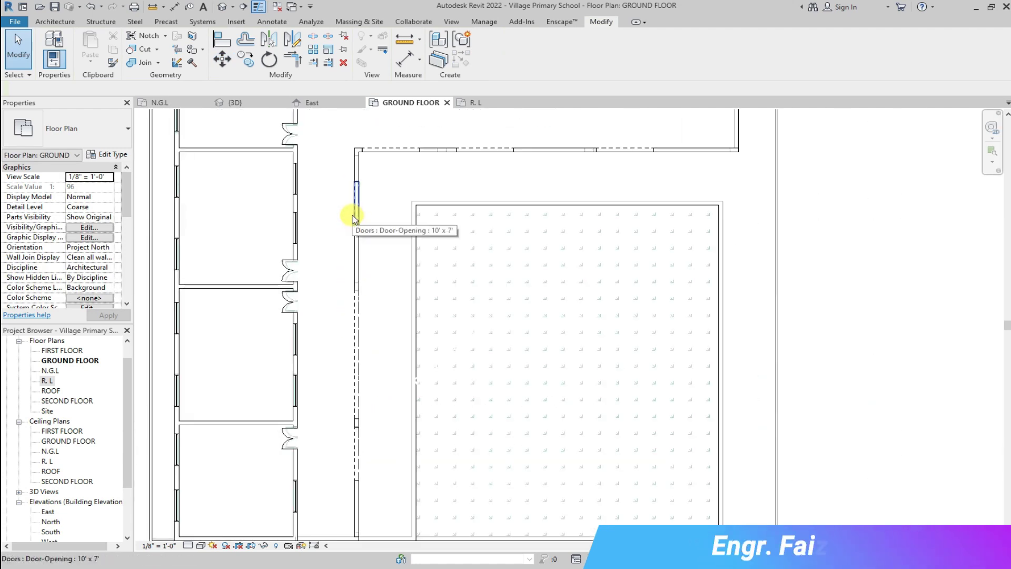
scroll(356, 218, "down", 3)
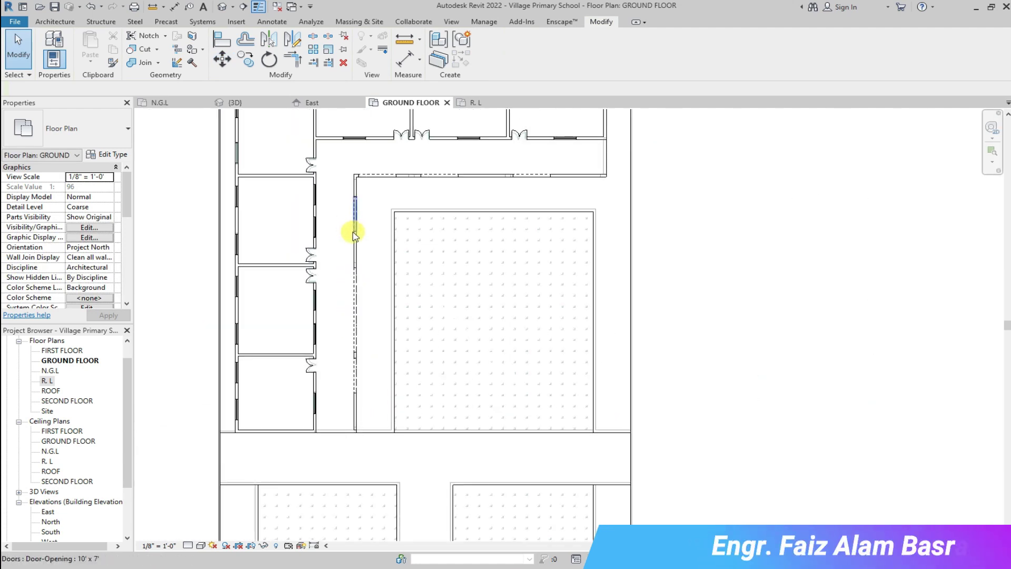
scroll(416, 177, "up", 2)
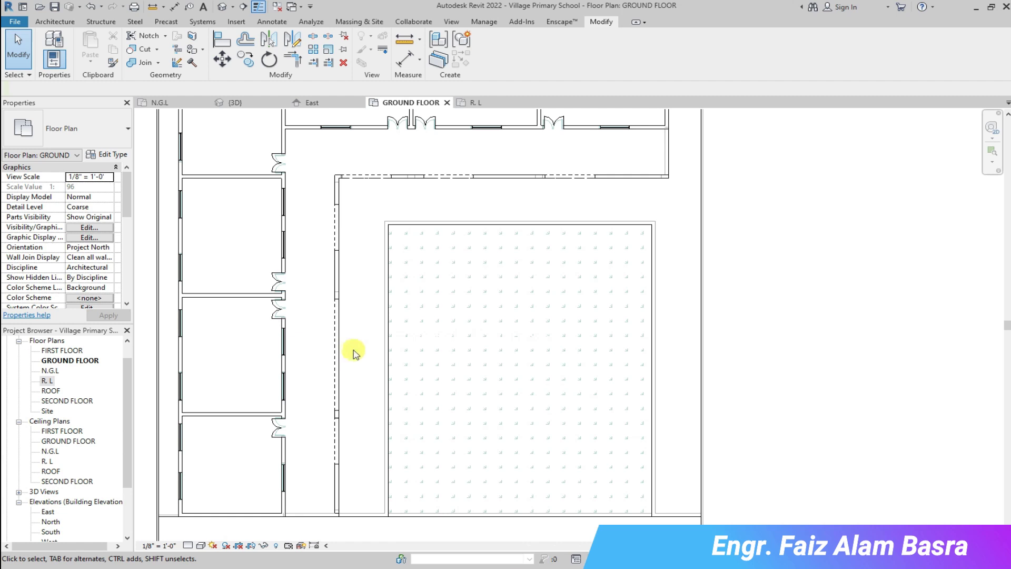
scroll(343, 251, "up", 1)
left_click(341, 249)
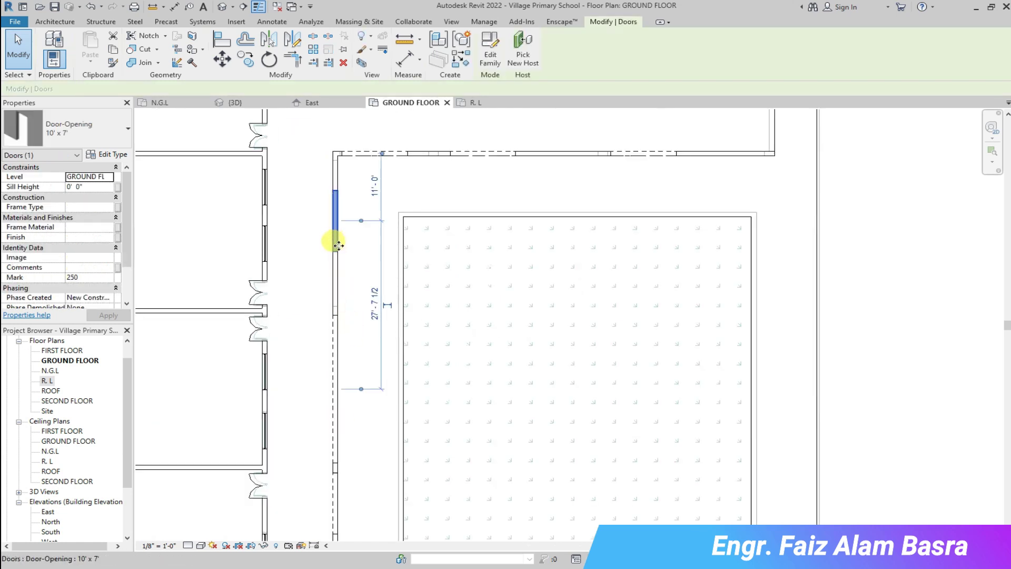
left_click(333, 339)
left_click(244, 59)
scroll(345, 274, "up", 2)
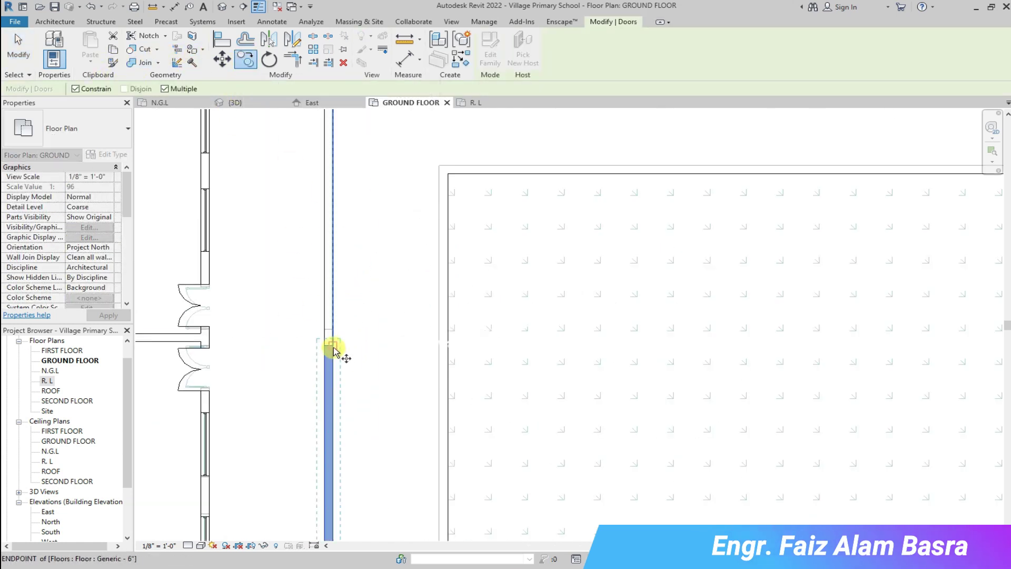
scroll(322, 413, "up", 3)
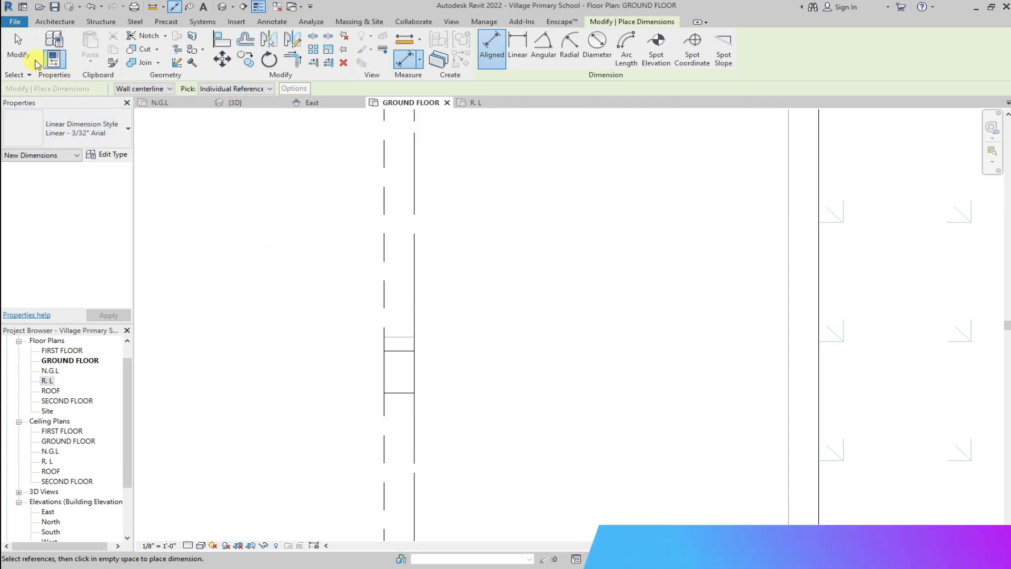
Duplicate the 24' x10' 2 opening type as 23'9" x10' with a 23' 9" rough width
left_click(21, 53)
scroll(441, 340, "down", 3)
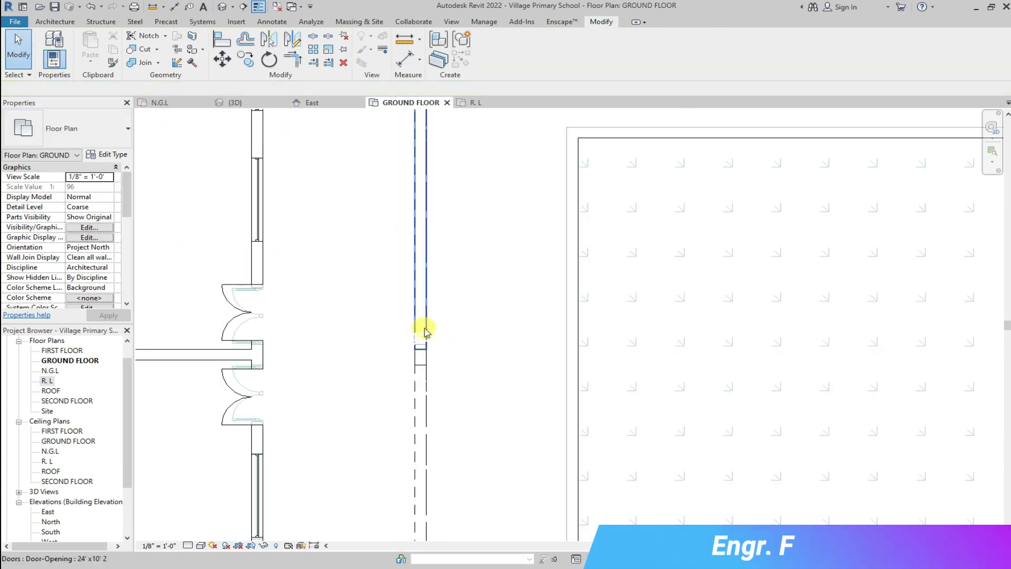
left_click(428, 331)
left_click(105, 154)
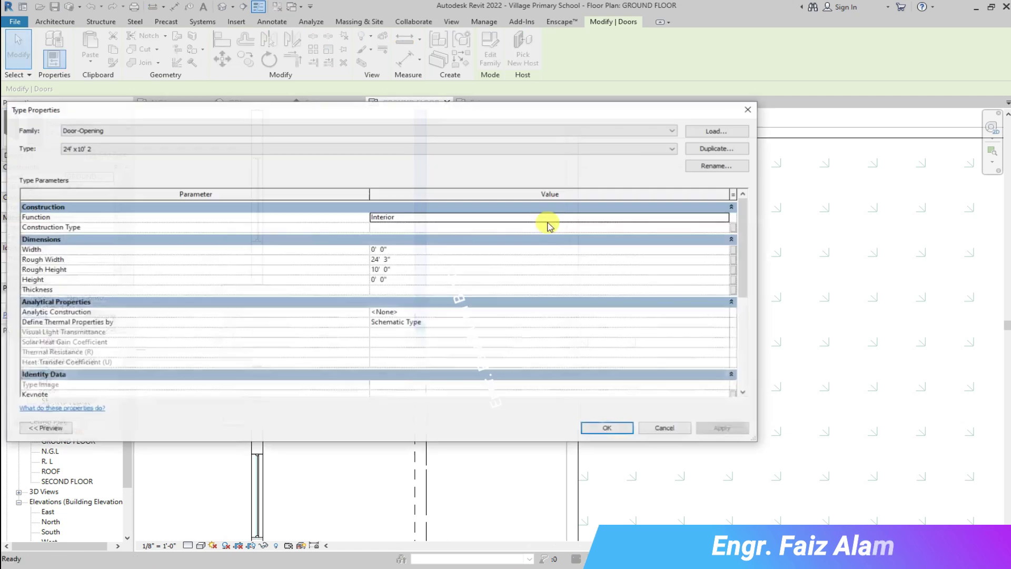
left_click(717, 148)
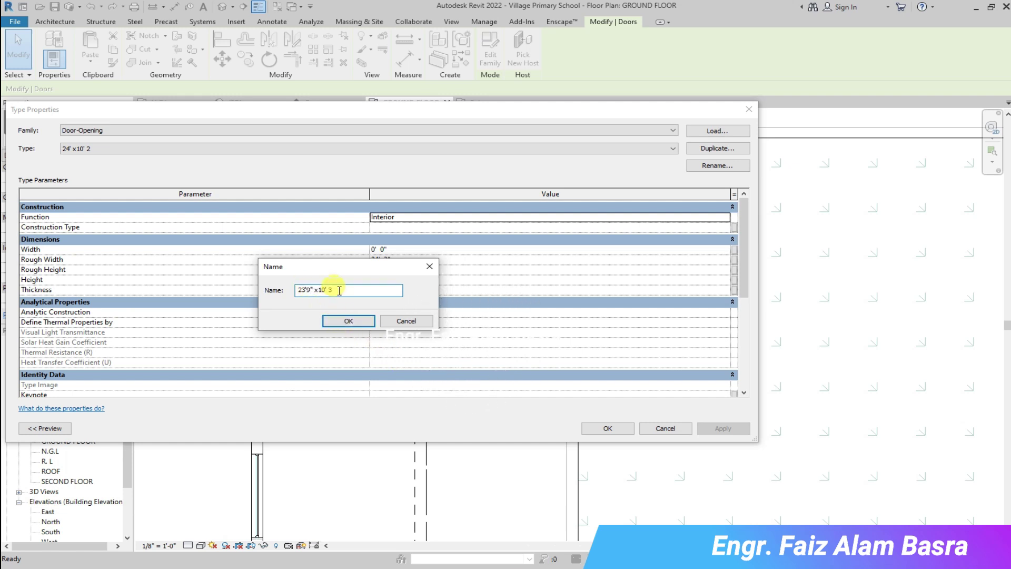
left_click(348, 320)
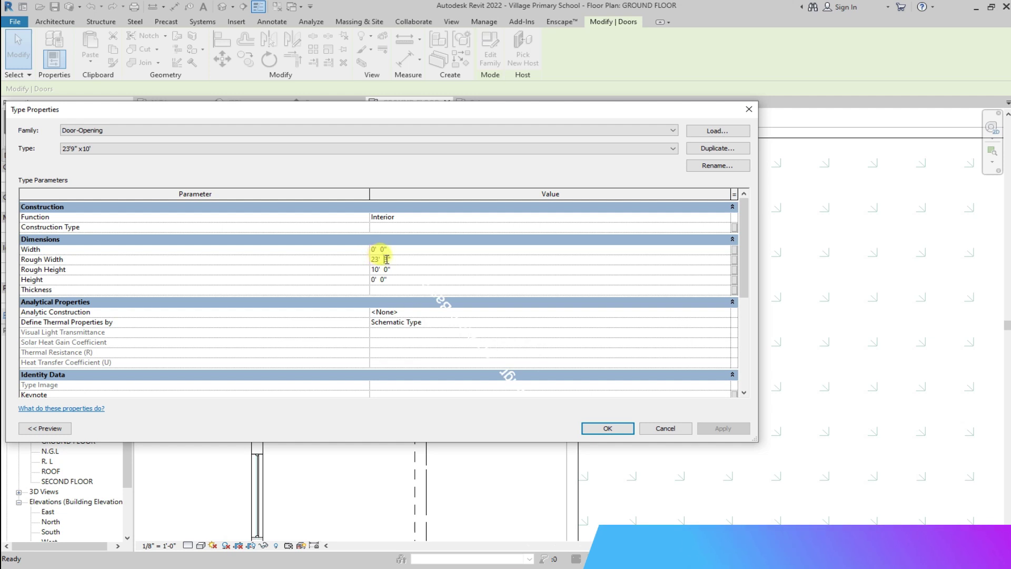
left_click(594, 434)
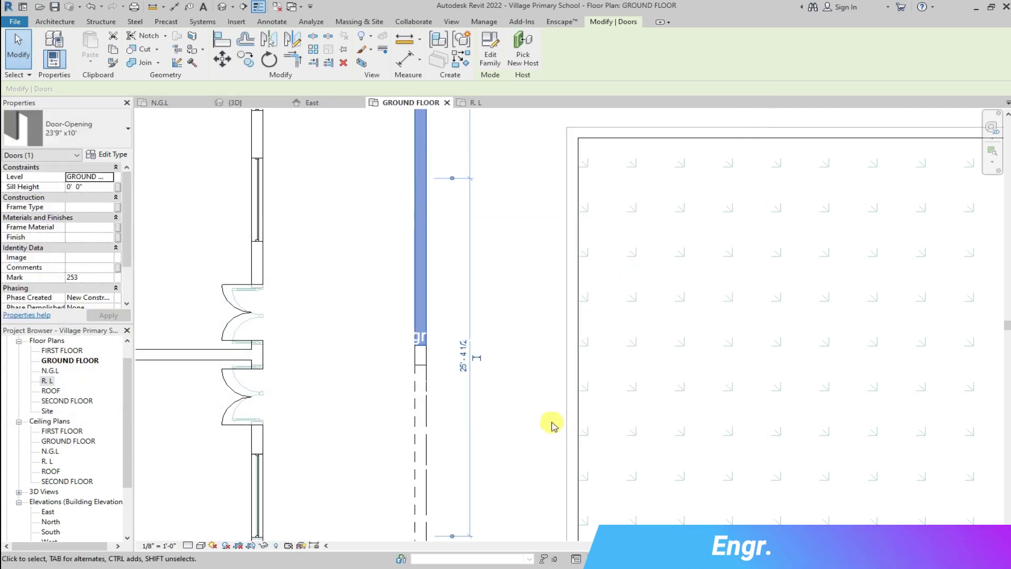
Move the resized opening into the corridor wall gap
scroll(451, 409, "up", 2)
scroll(422, 190, "up", 1)
scroll(467, 165, "up", 2)
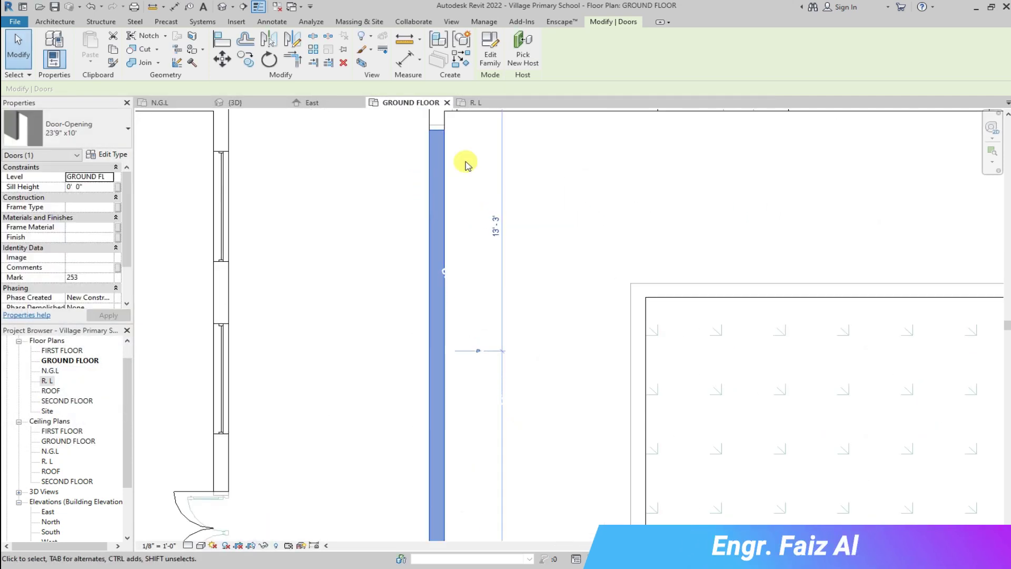
left_click(234, 62)
left_click(431, 129)
Recheck the opening type, confirming a 23' 9" rough width and 10' height
scroll(413, 226, "up", 3)
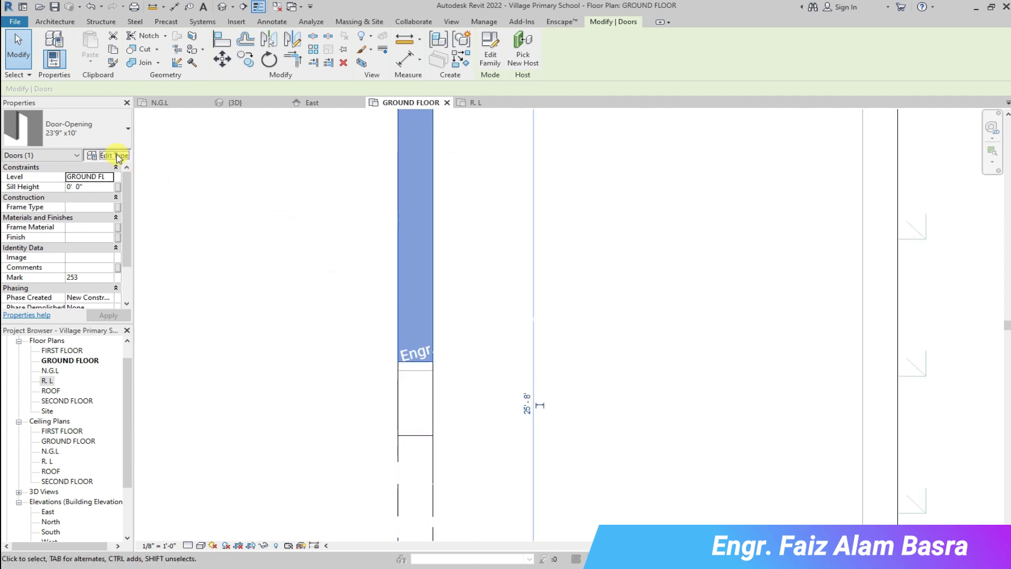
left_click(117, 156)
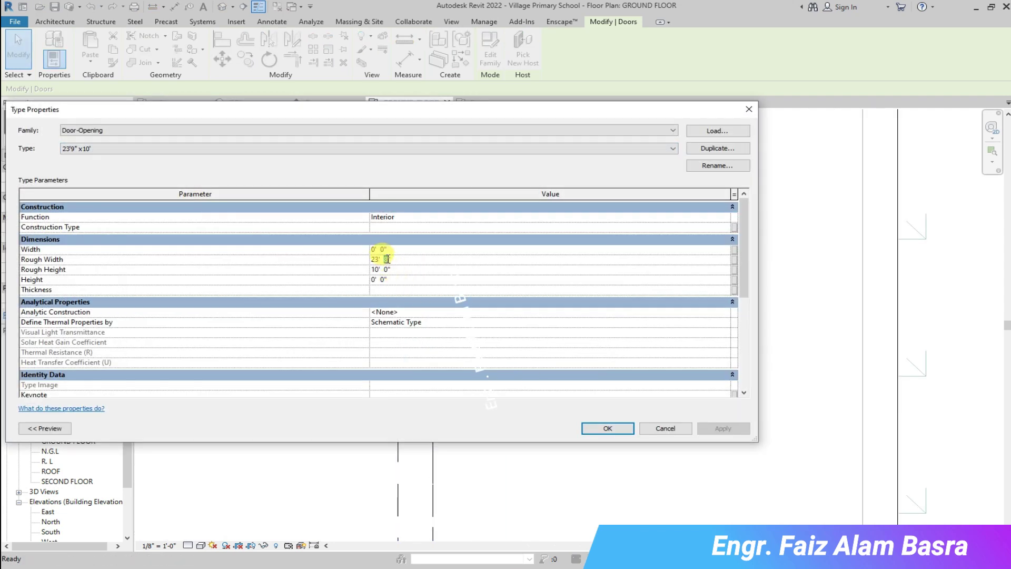
left_click(598, 435)
scroll(464, 396, "down", 1)
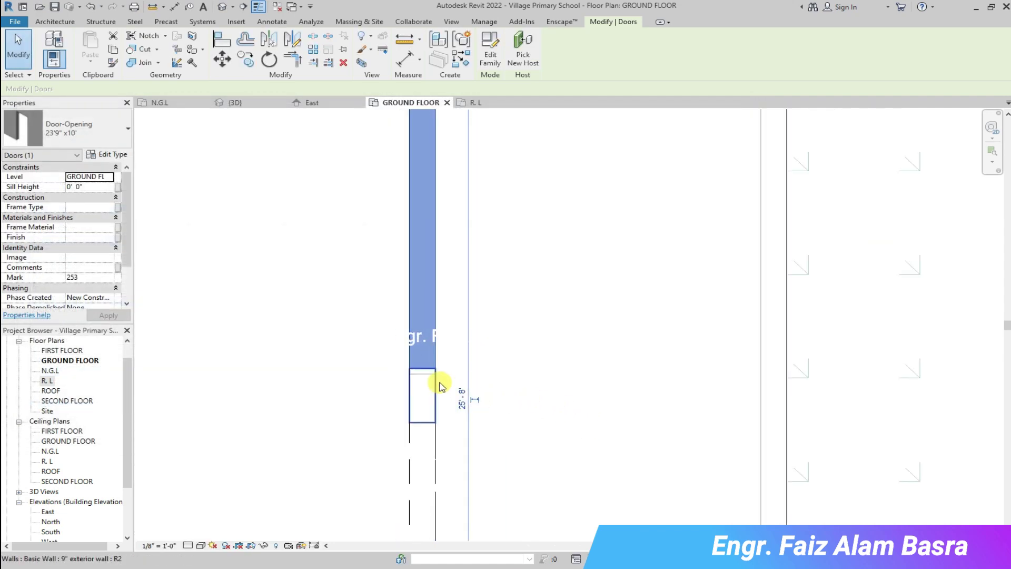
scroll(437, 385, "down", 4)
scroll(435, 375, "up", 4)
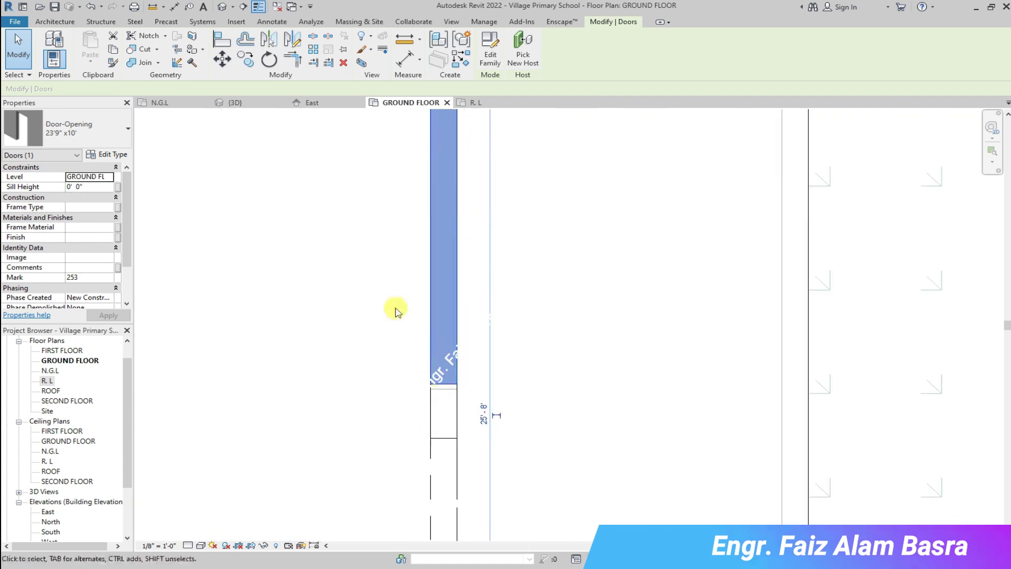
left_click(111, 154)
left_click(386, 259)
type("23' 9.5\"")
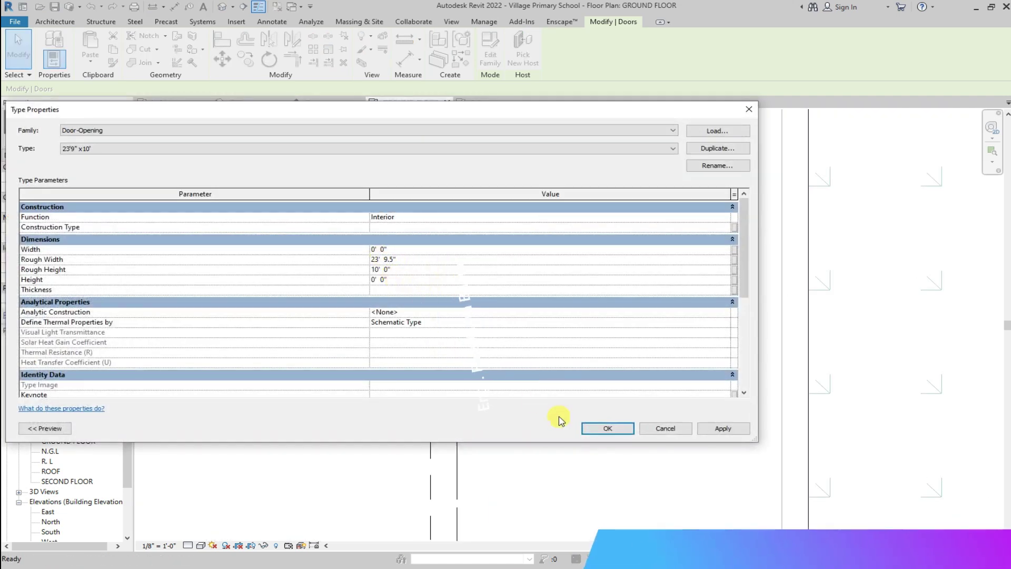
left_click(608, 428)
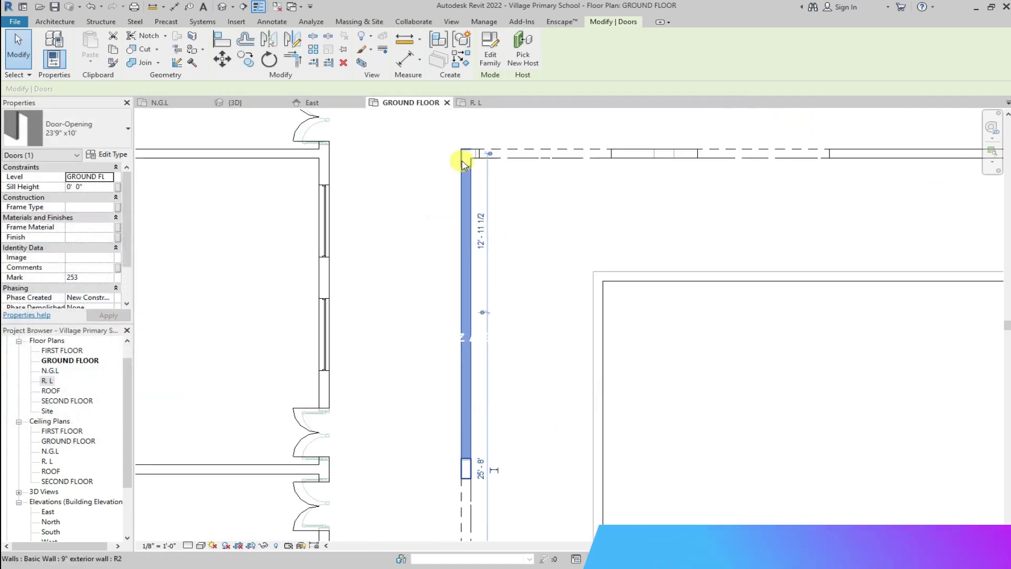
scroll(462, 164, "up", 4)
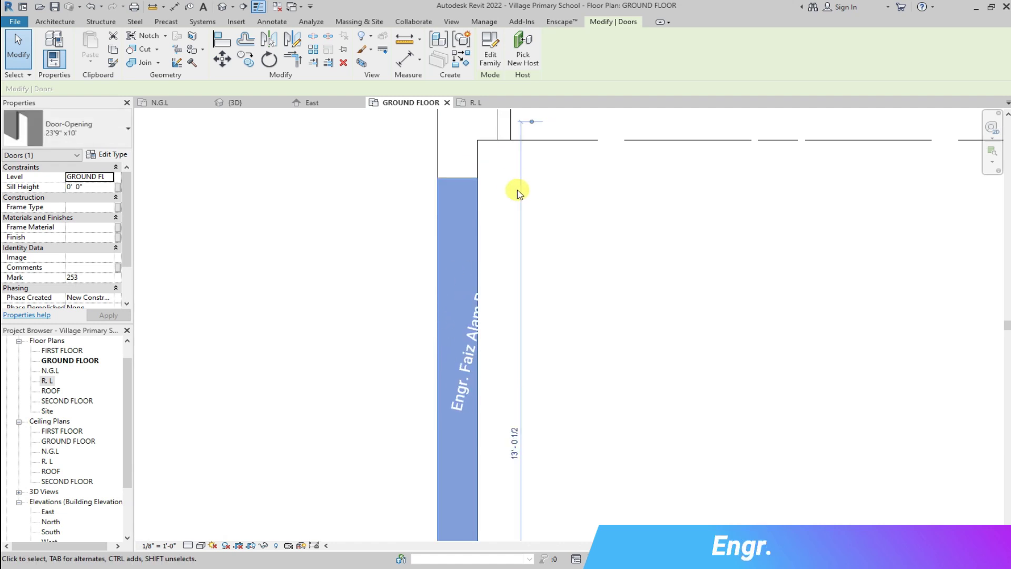
Move the 23'9" x 10' opening so it snaps to the wall corner
scroll(452, 176, "up", 3)
left_click(223, 59)
left_click(411, 182)
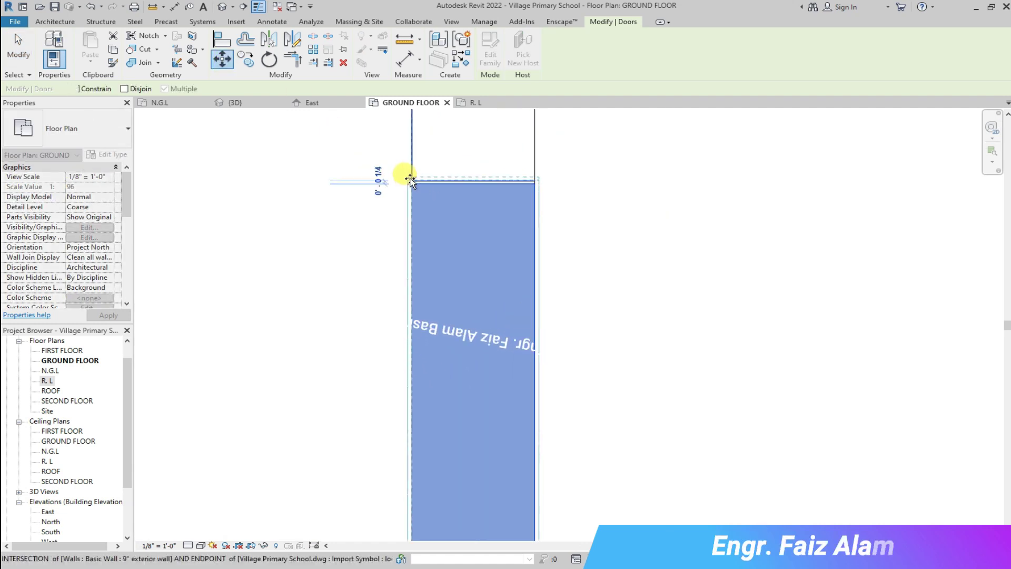
scroll(432, 182, "down", 5)
key("Escape")
Rename the 10' x 7' opening's type to 20' x 10', with 20' rough width and 10' height
scroll(440, 279, "down", 2)
scroll(458, 467, "up", 4)
scroll(425, 398, "up", 3)
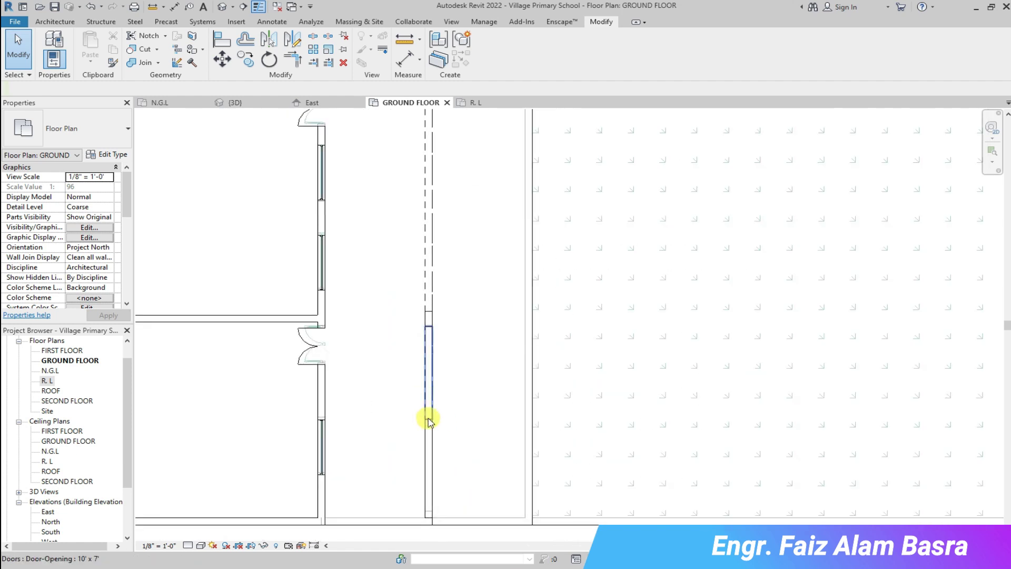
scroll(429, 420, "up", 3)
left_click(428, 271)
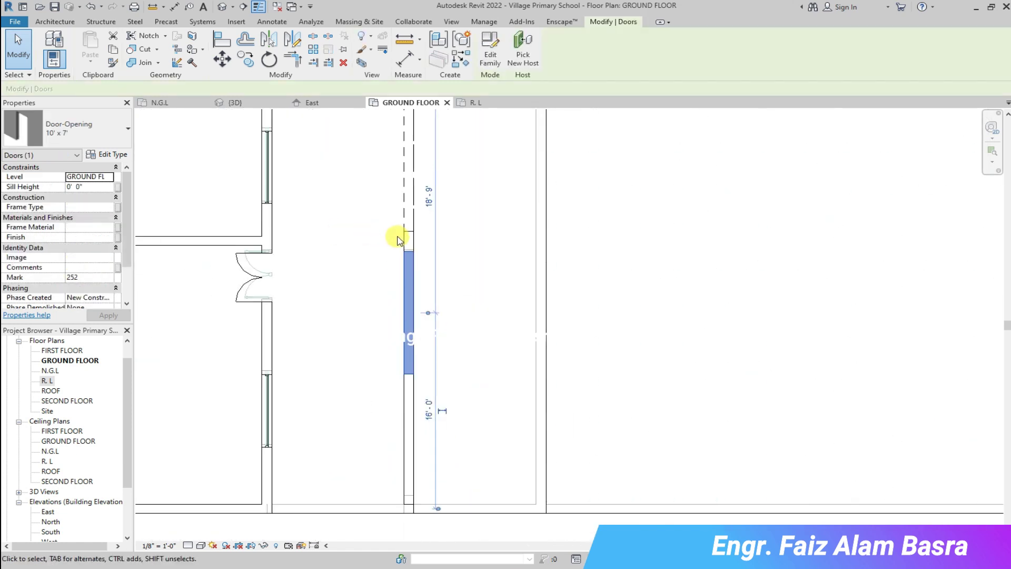
left_click(121, 155)
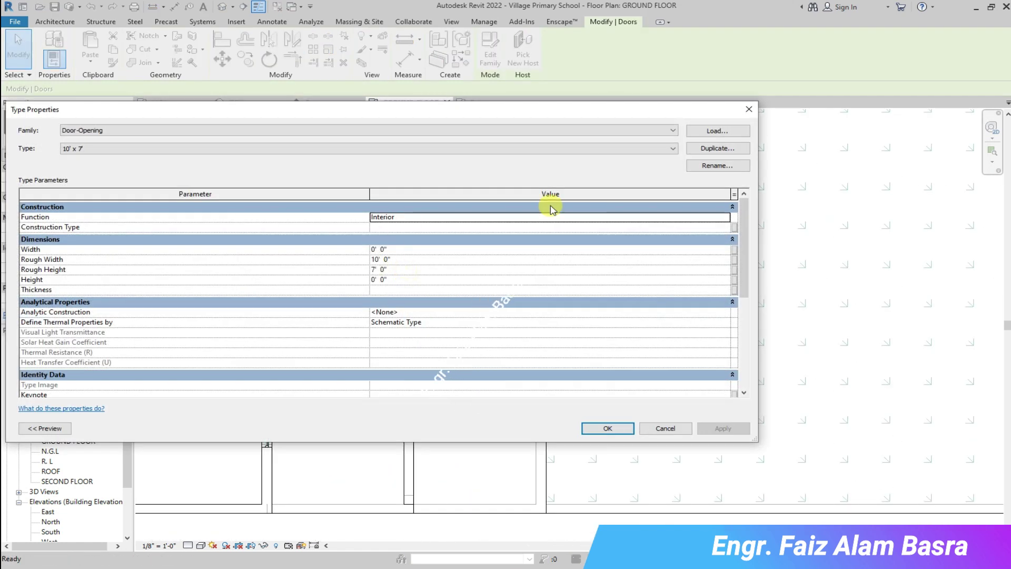
left_click(706, 167)
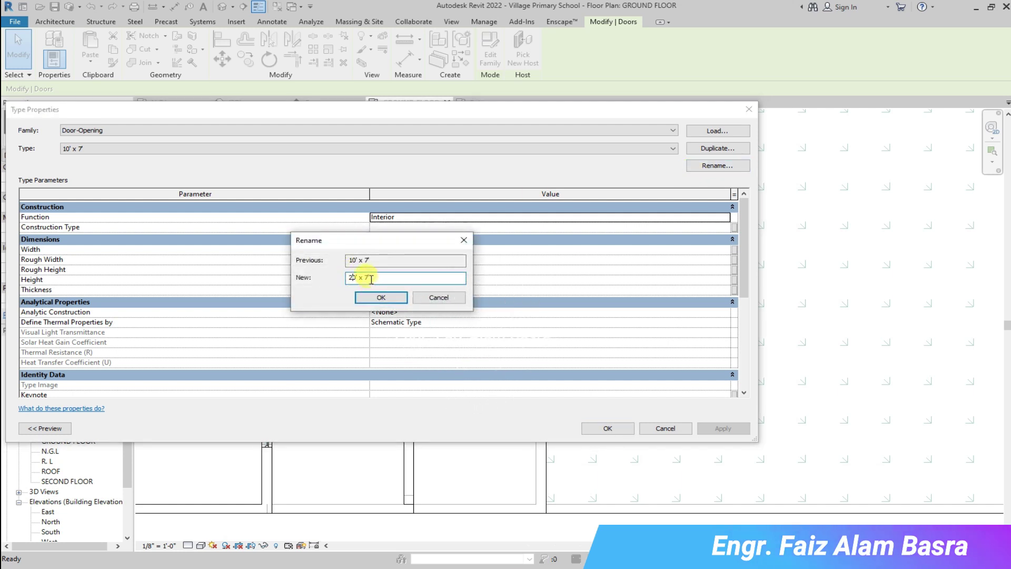
type("10'")
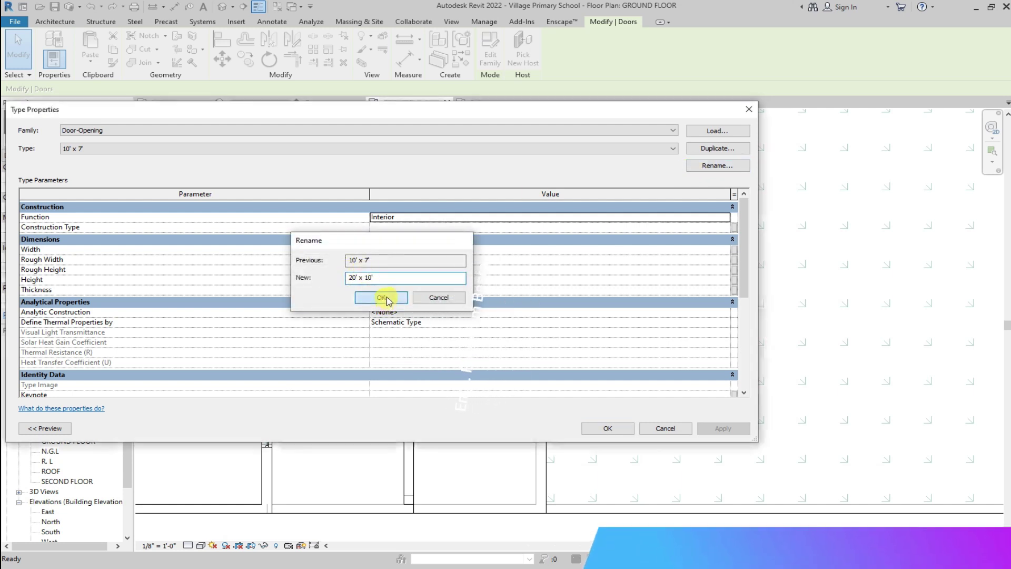
left_click(381, 297)
left_click(377, 259)
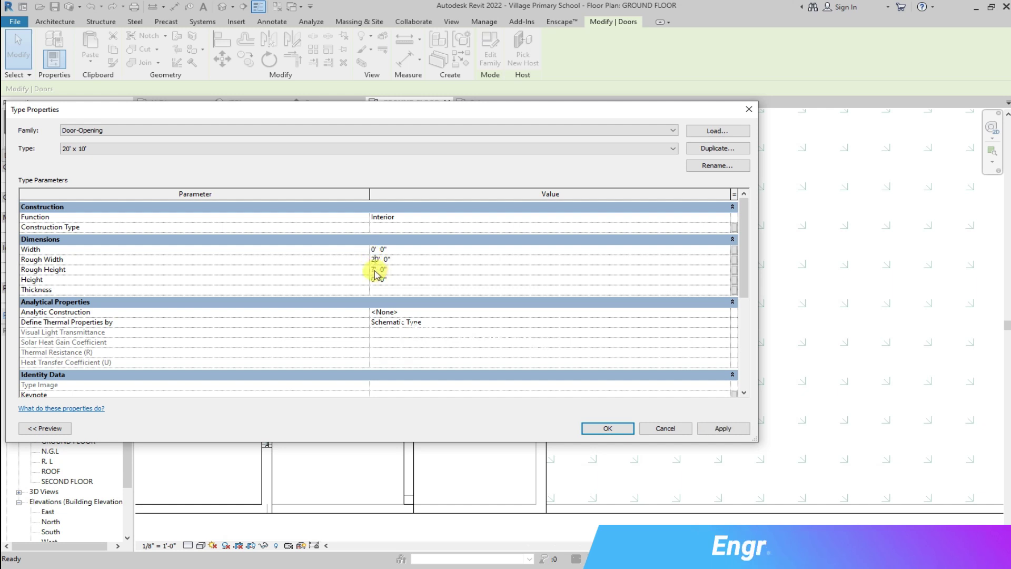
left_click(596, 421)
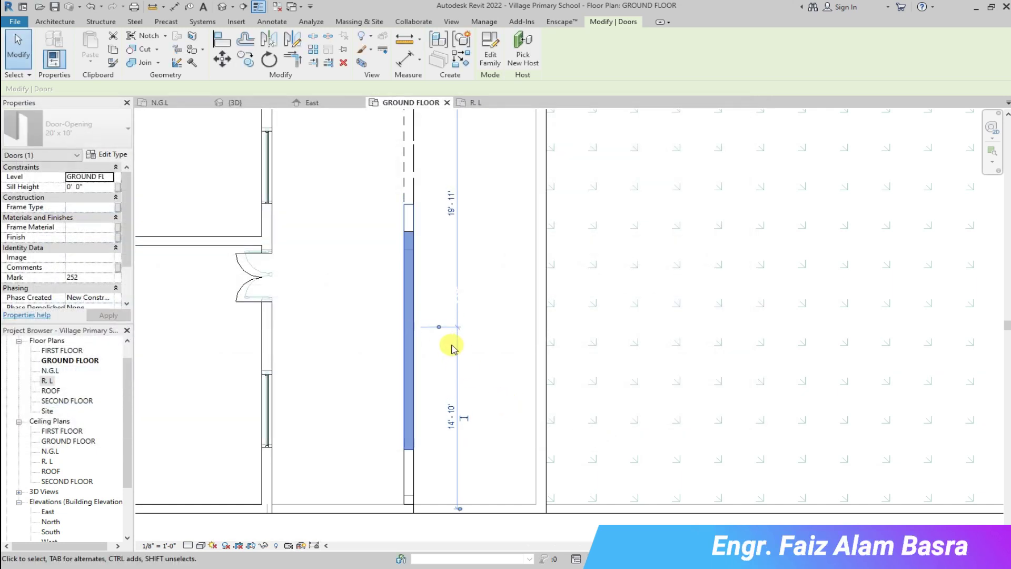
key("m")
key("v")
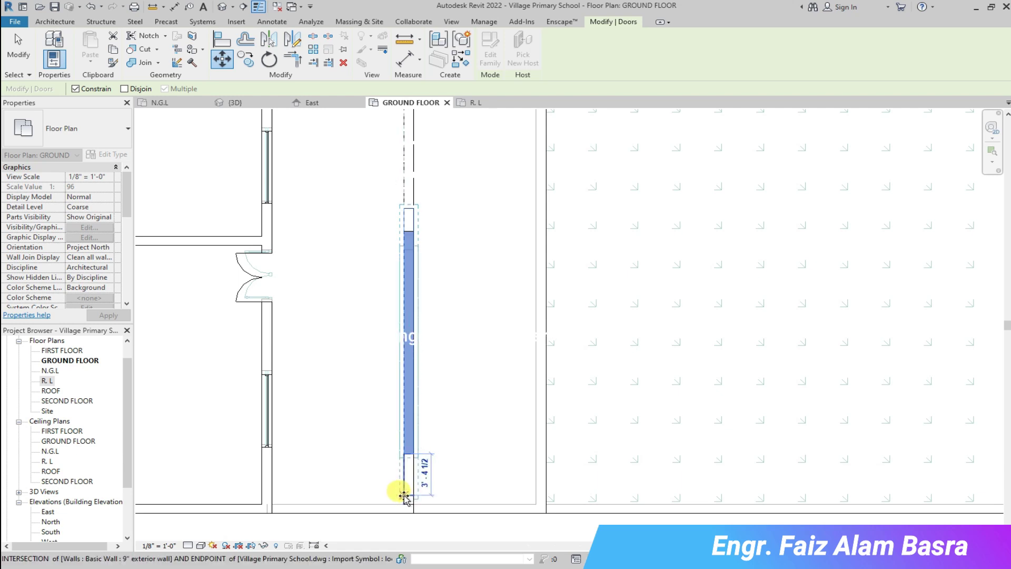
scroll(419, 254, "up", 3)
key("Escape")
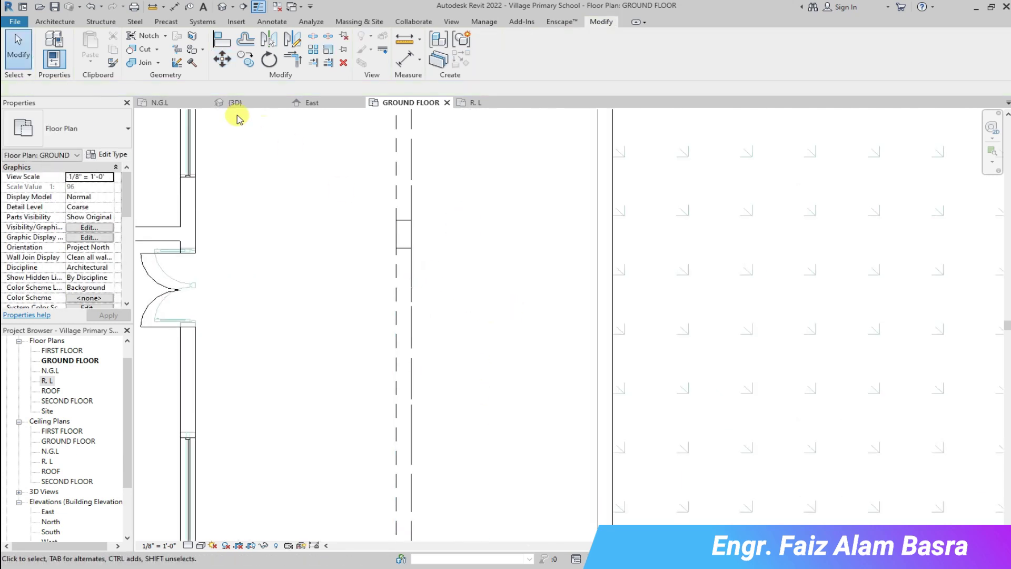
left_click(235, 102)
scroll(256, 481, "up", 2)
scroll(217, 503, "up", 2)
scroll(197, 492, "up", 2)
scroll(345, 378, "down", 3)
scroll(368, 296, "down", 3)
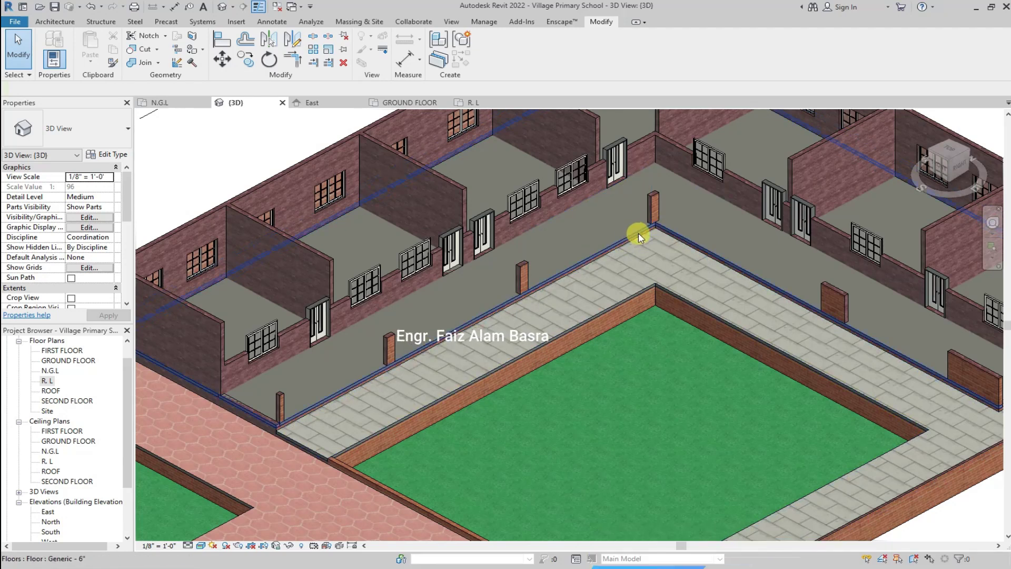
middle_click_drag(638, 232, 626, 250, "shift")
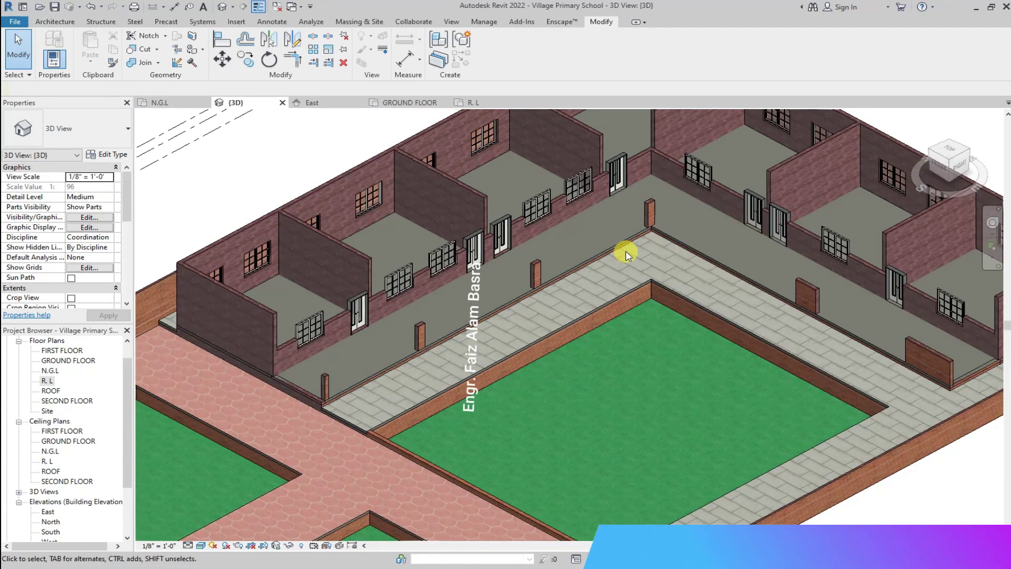
scroll(685, 368, "down", 3)
mouse_move(740, 461)
middle_mouse_down("shift")
mouse_move(765, 379)
mouse_move(632, 264)
middle_mouse_up("shift")
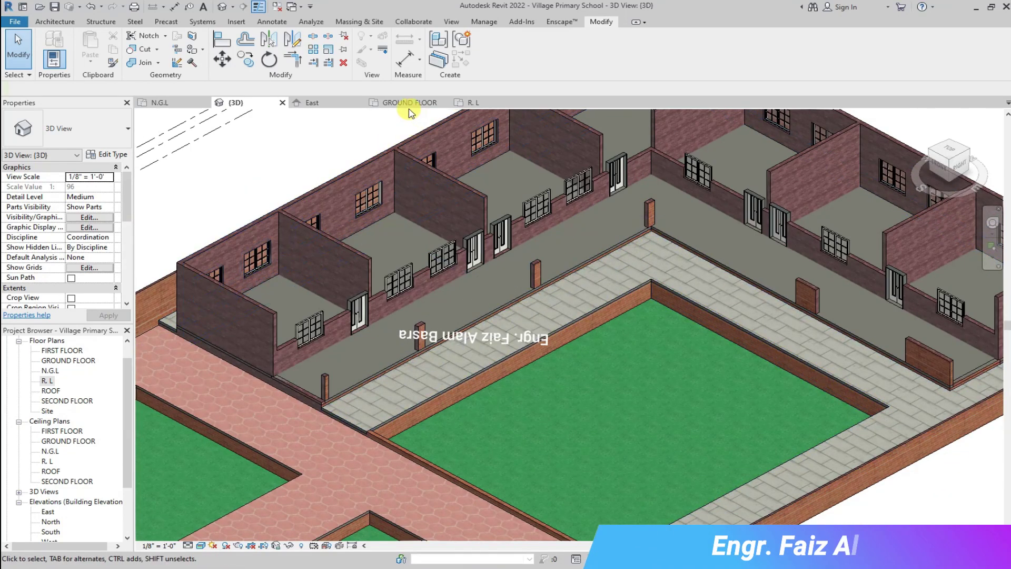
left_click(405, 103)
scroll(441, 194, "down", 3)
scroll(496, 169, "down", 2)
scroll(354, 243, "up", 4)
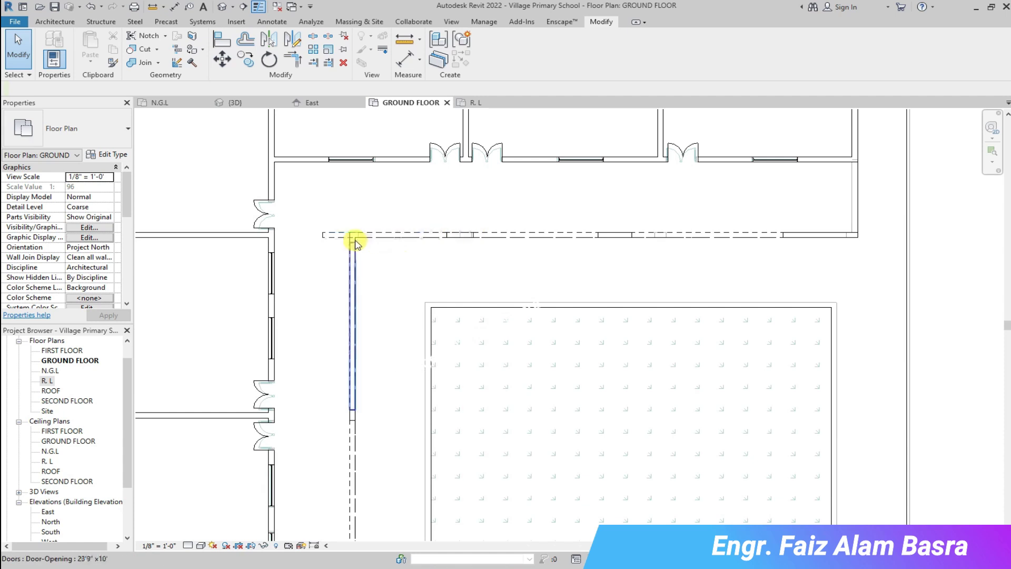
Move the first 20' x 10' opening against the wall end and check it in 3D
scroll(380, 244, "up", 1)
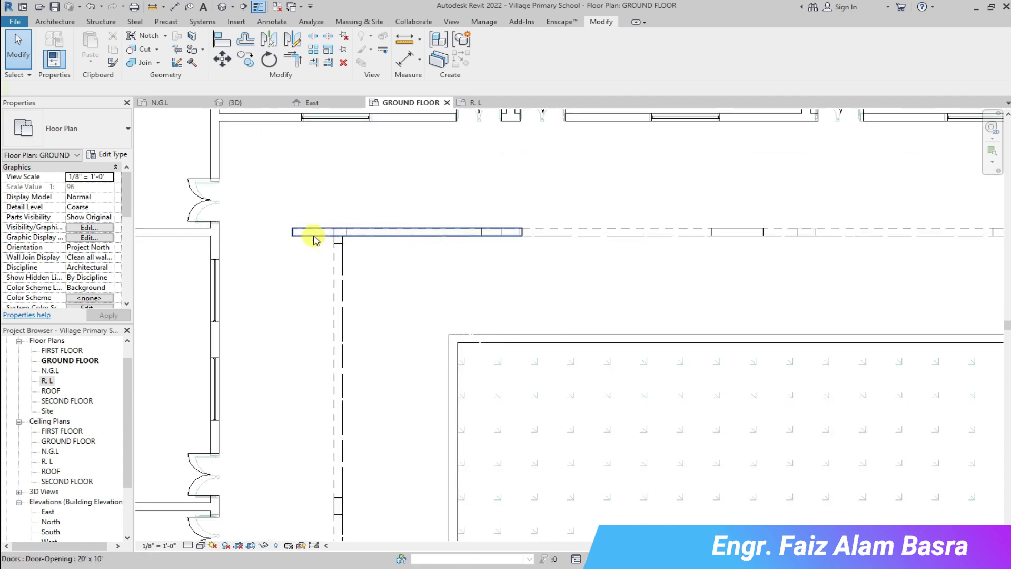
left_click(637, 237)
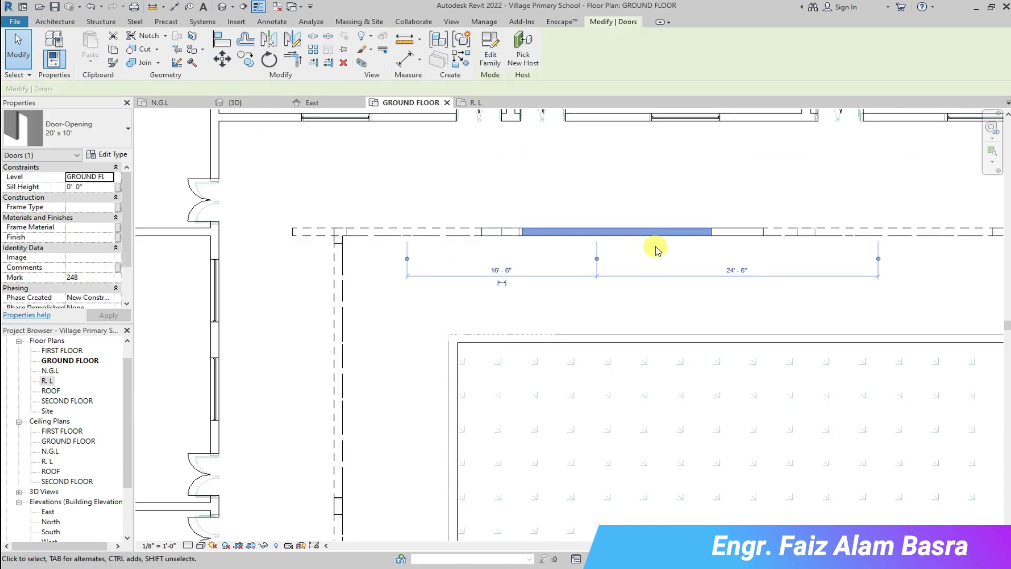
key("m")
key("v")
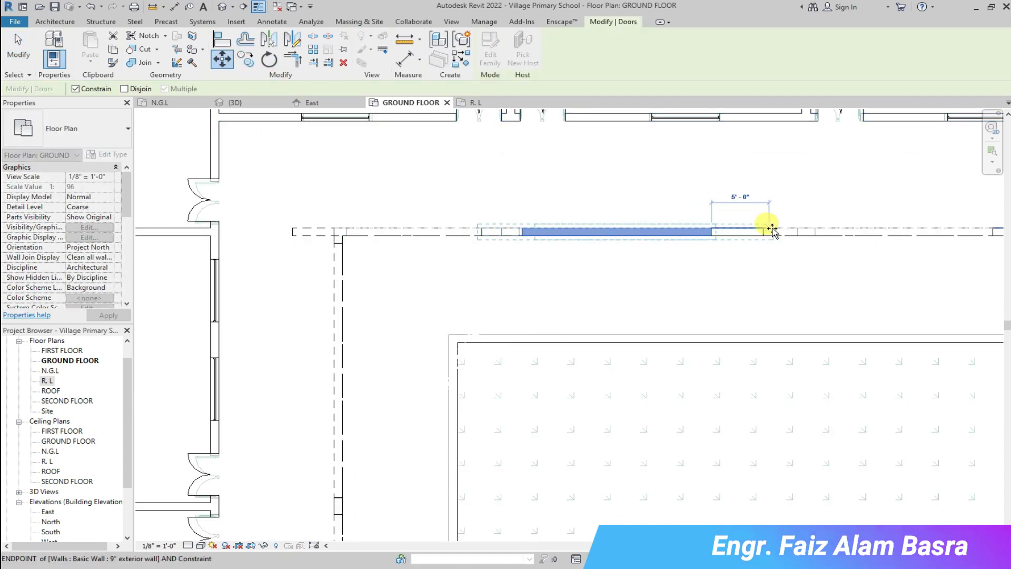
left_click(772, 230)
left_click(647, 266)
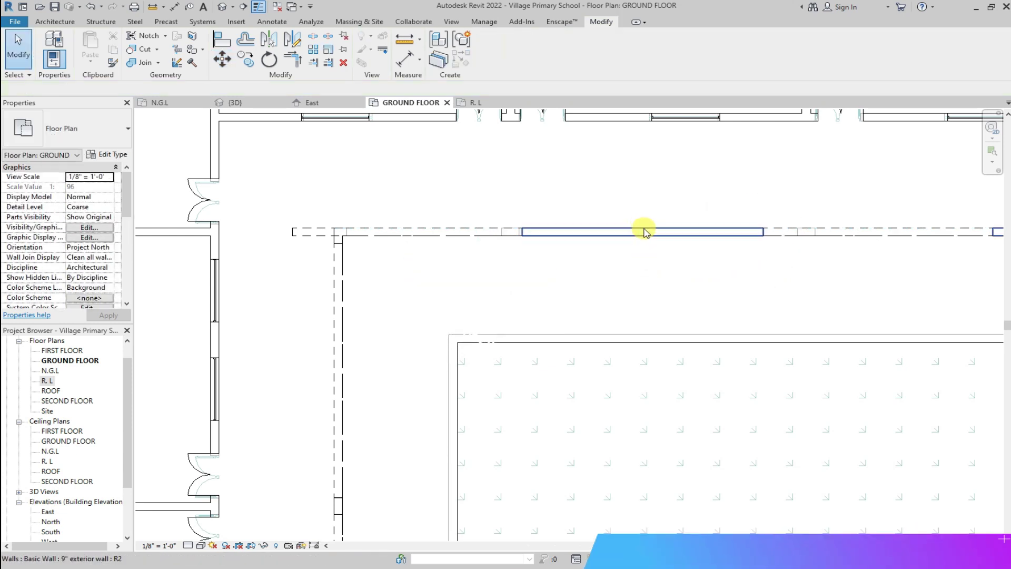
left_click(729, 229)
left_click(727, 264)
left_click(266, 102)
scroll(742, 279, "up", 3)
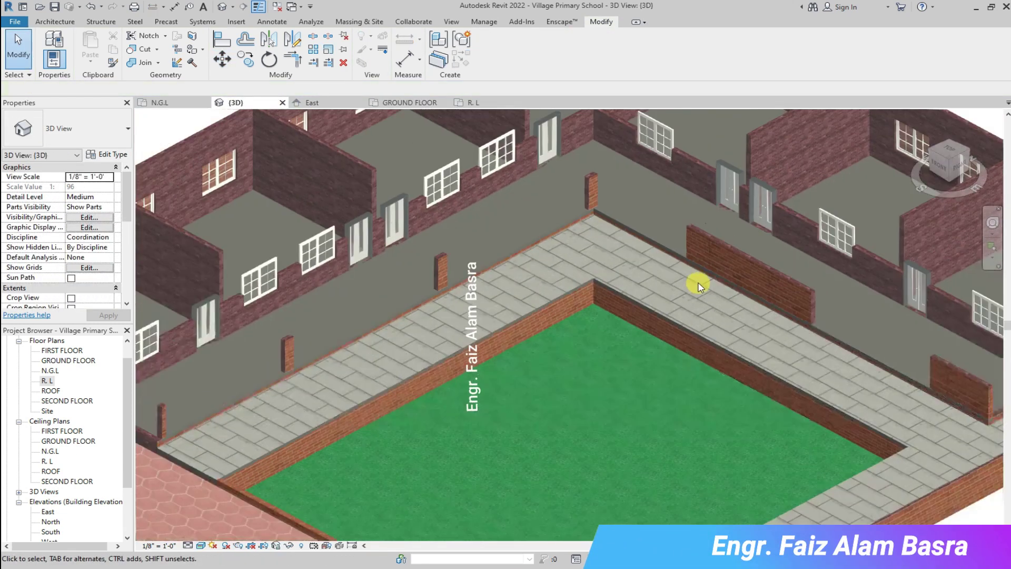
left_click(405, 102)
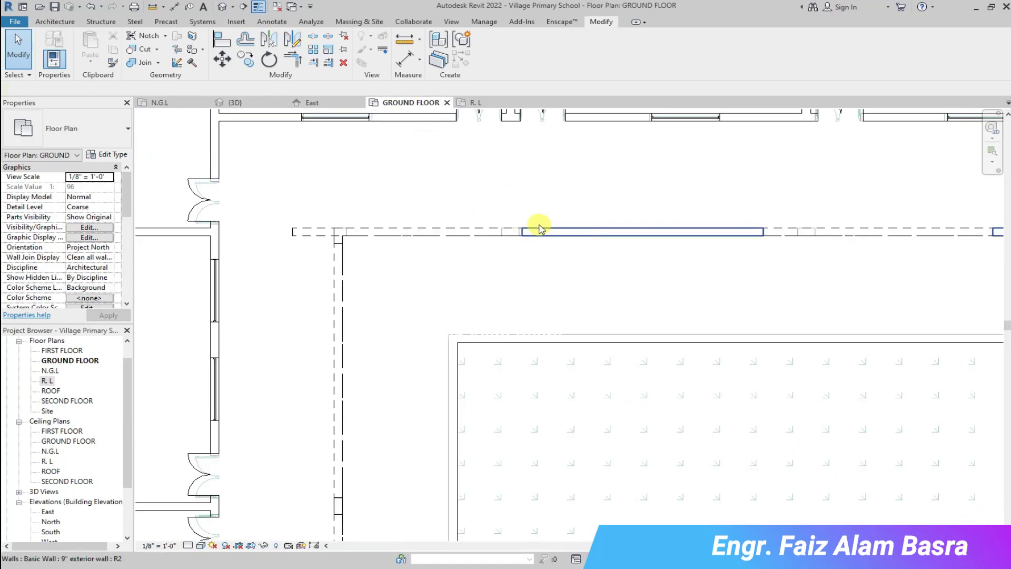
Move the other 20' x 10' opening beside the first and view both in 3D
left_click(504, 235)
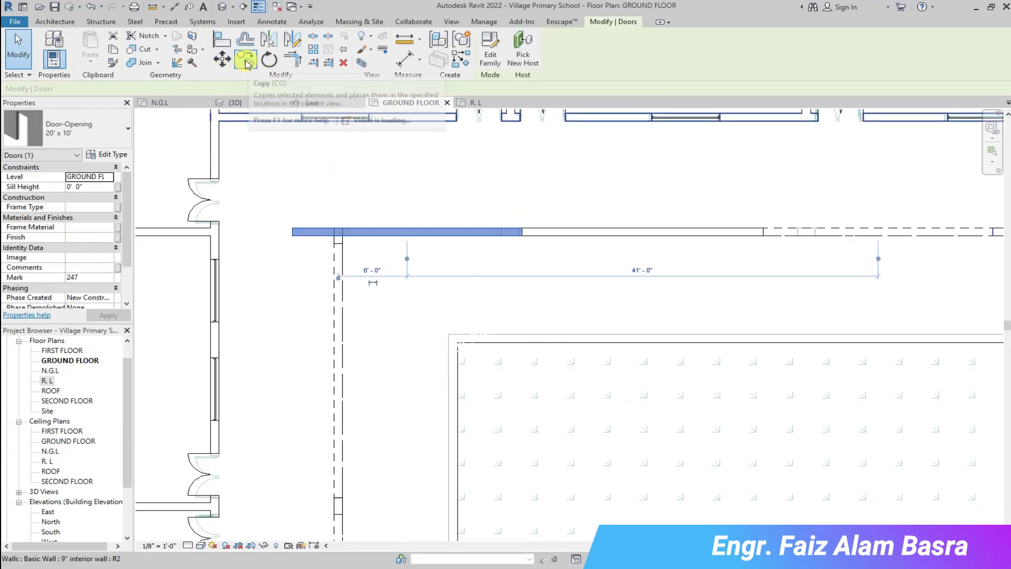
left_click(223, 58)
scroll(521, 231, "up", 2)
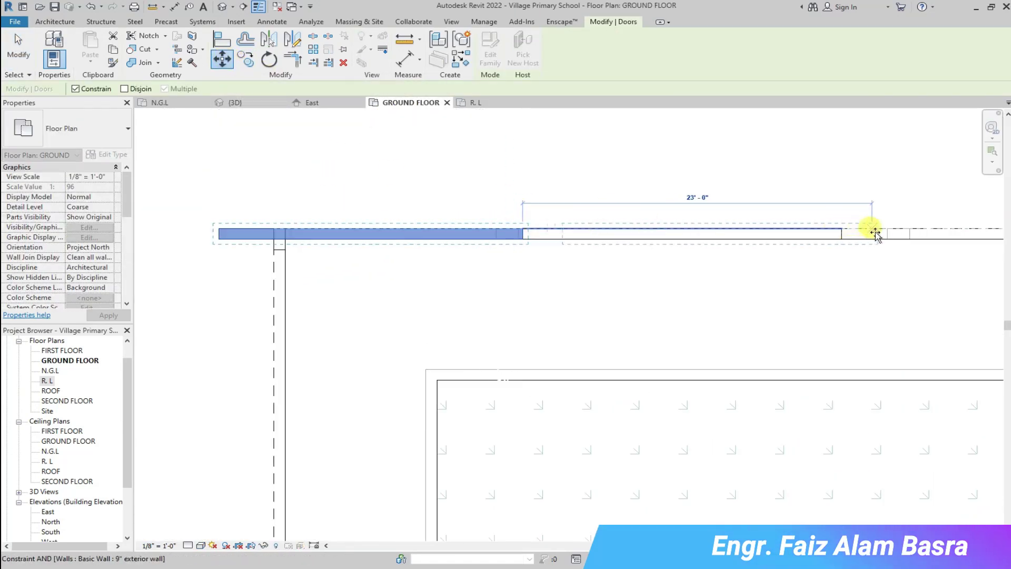
left_click(823, 225)
left_click(260, 102)
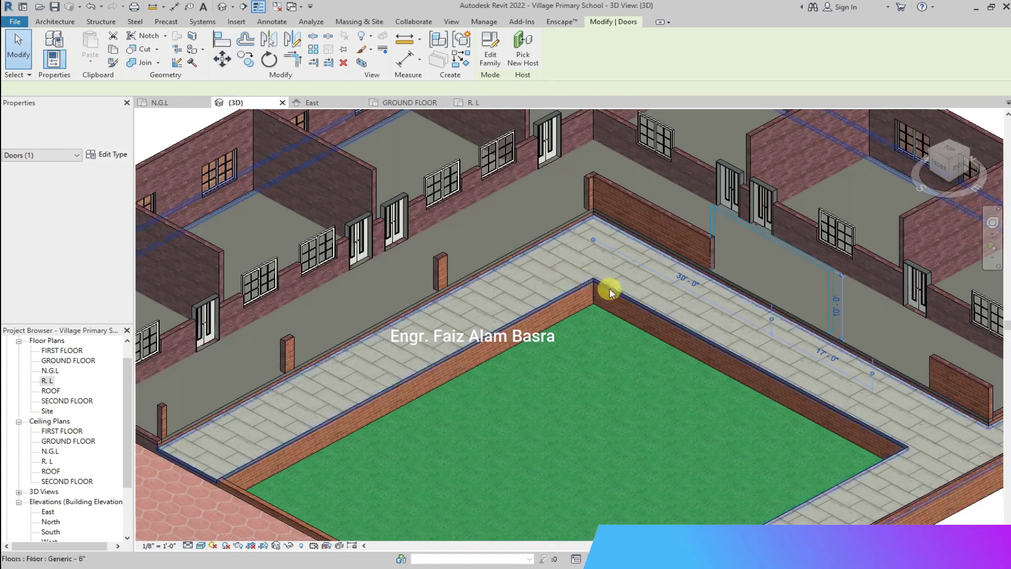
Try shifting the second 20' x 10' opening about 8' right, then undo it
left_click(409, 103)
scroll(894, 246, "down", 3)
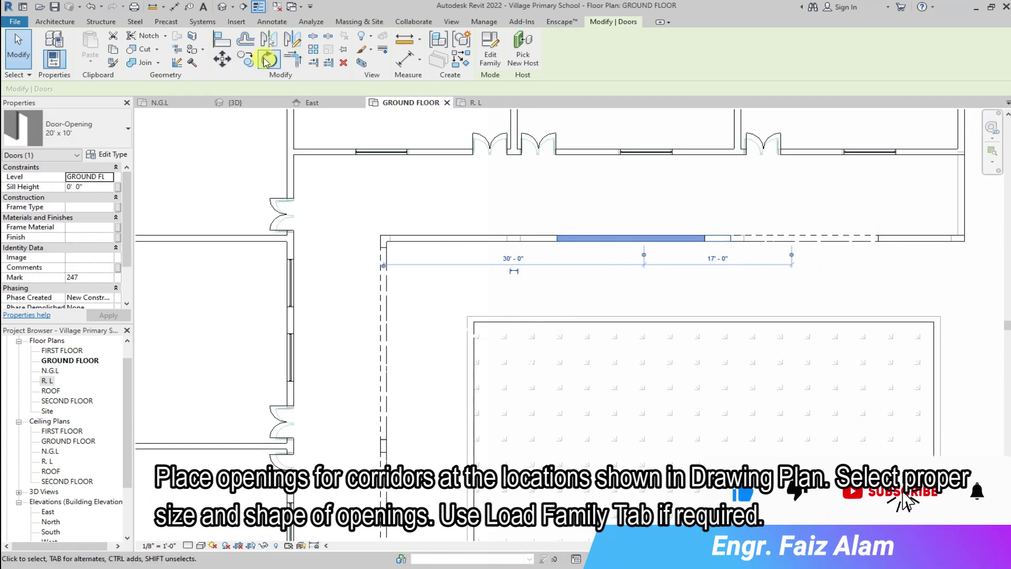
key("m")
key("v")
left_click(878, 237)
left_click(954, 235)
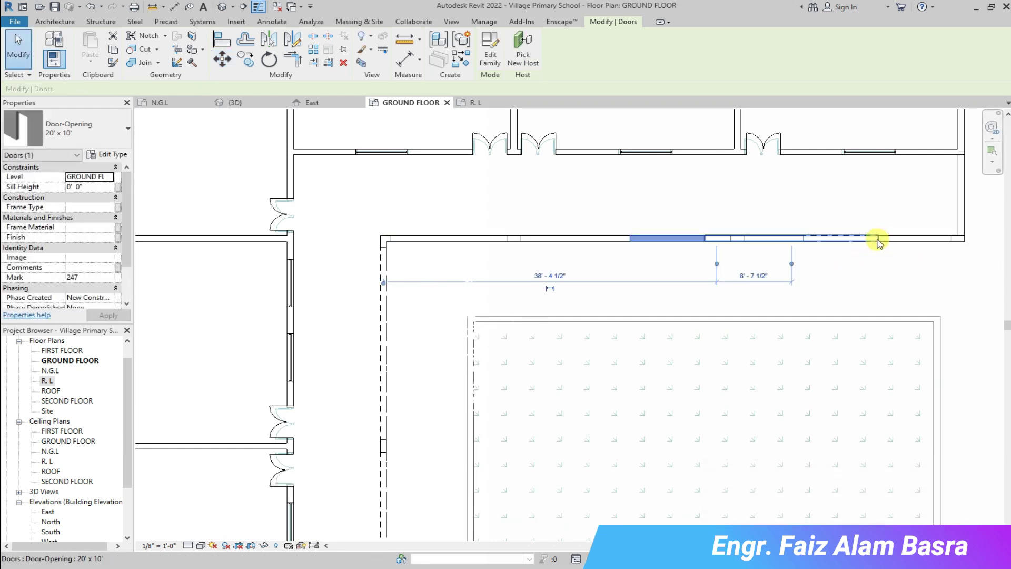
key("ctrl+z")
left_click(823, 271)
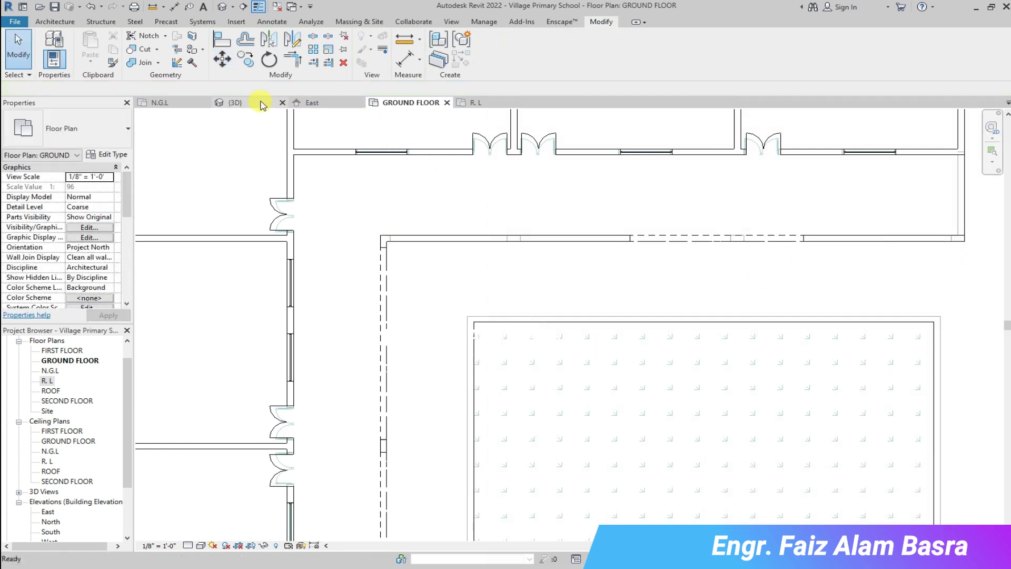
Check the openings in 3D, then return to the GROUND FLOOR plan and begin a Move
left_click(261, 105)
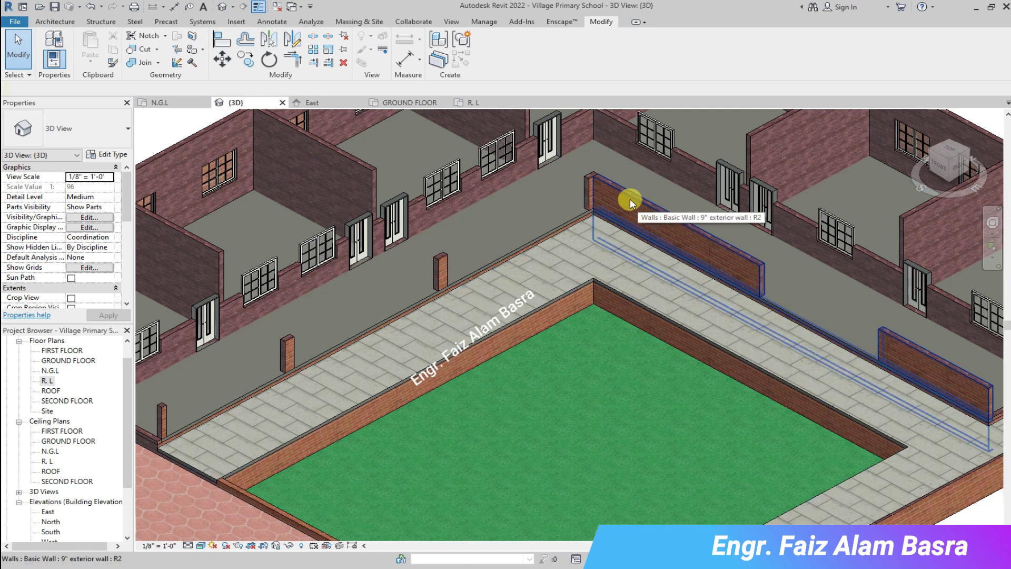
left_click(379, 102)
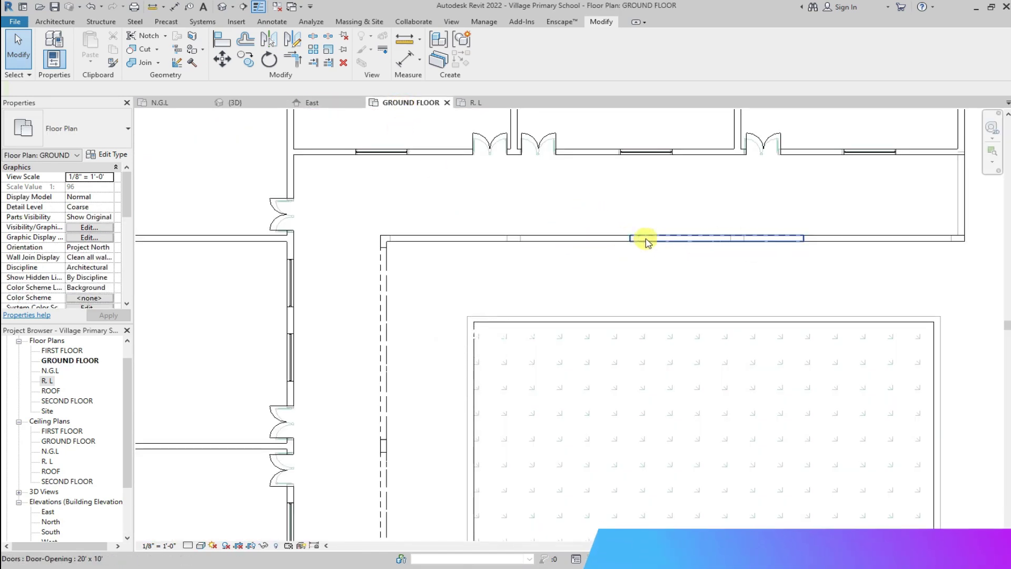
left_click(228, 61)
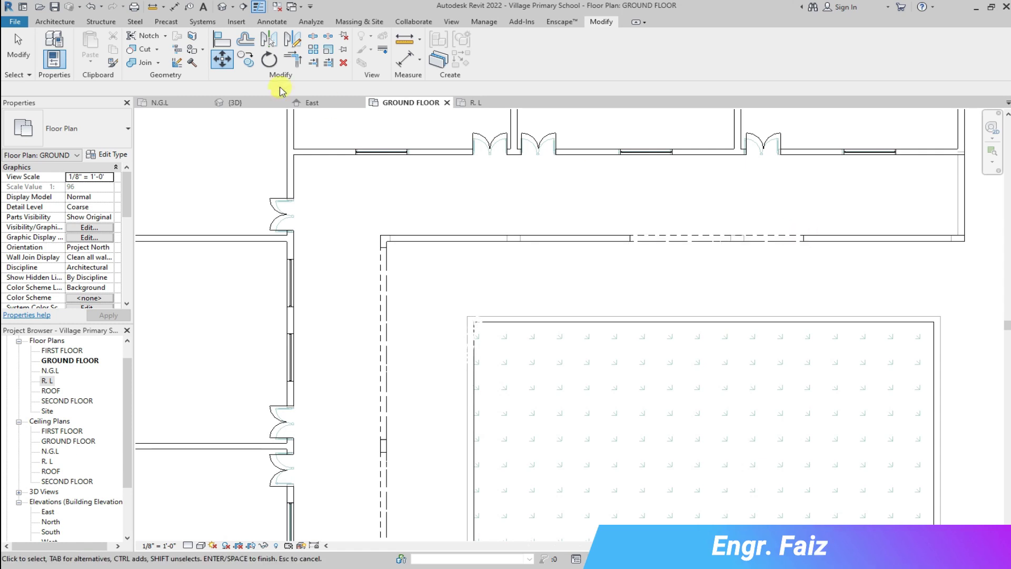
Move the corridor opening to the wall end and change it to the 24' x10' 2 type
scroll(804, 240, "up", 3)
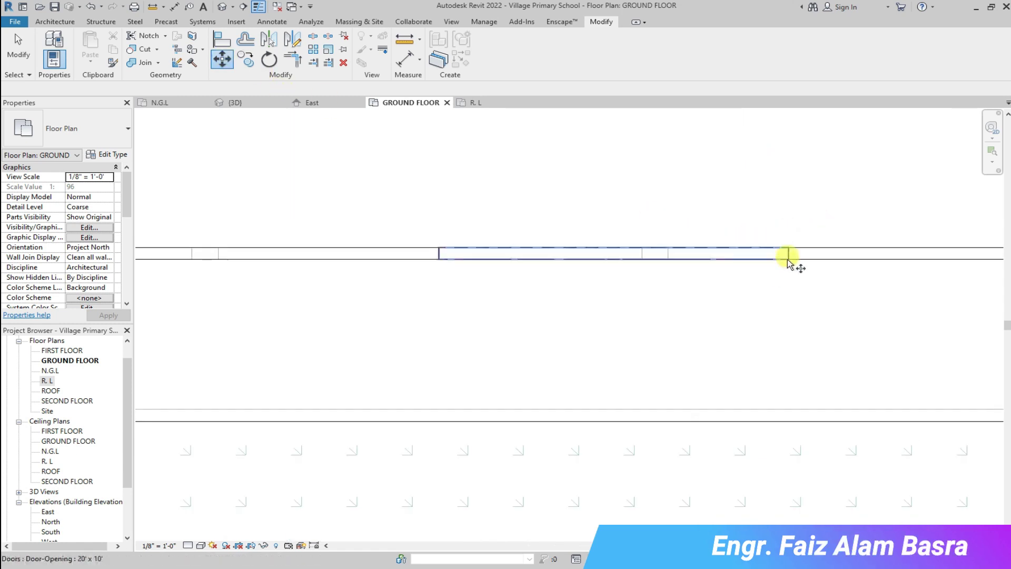
left_click(766, 255)
left_click(788, 250)
scroll(791, 247, "down", 2)
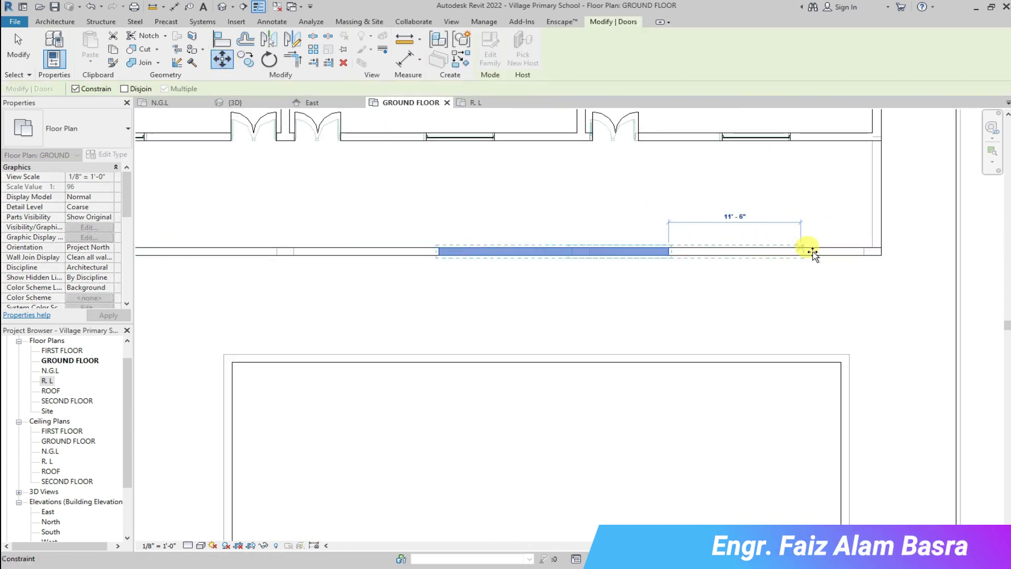
left_click(864, 251)
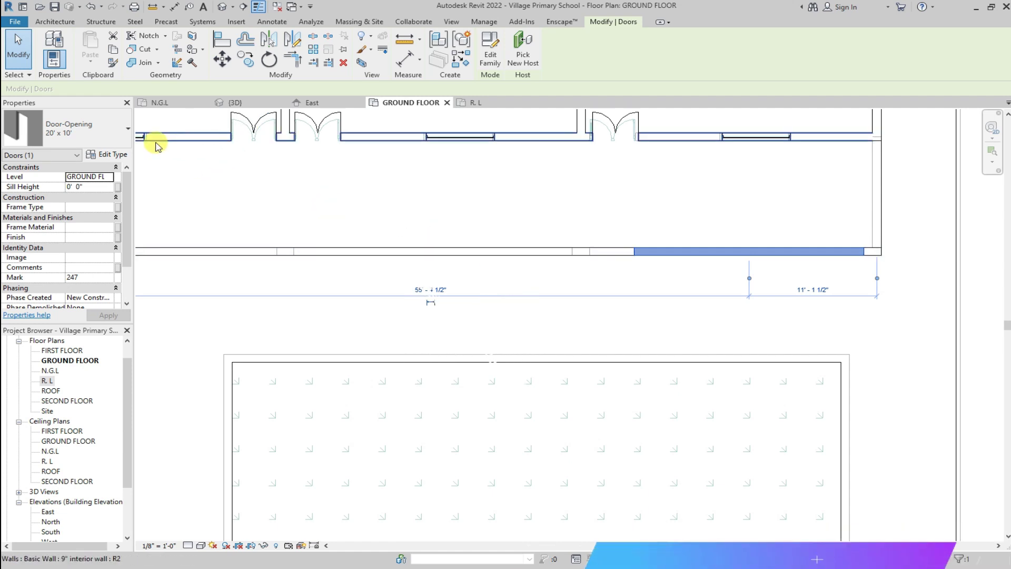
left_click(129, 129)
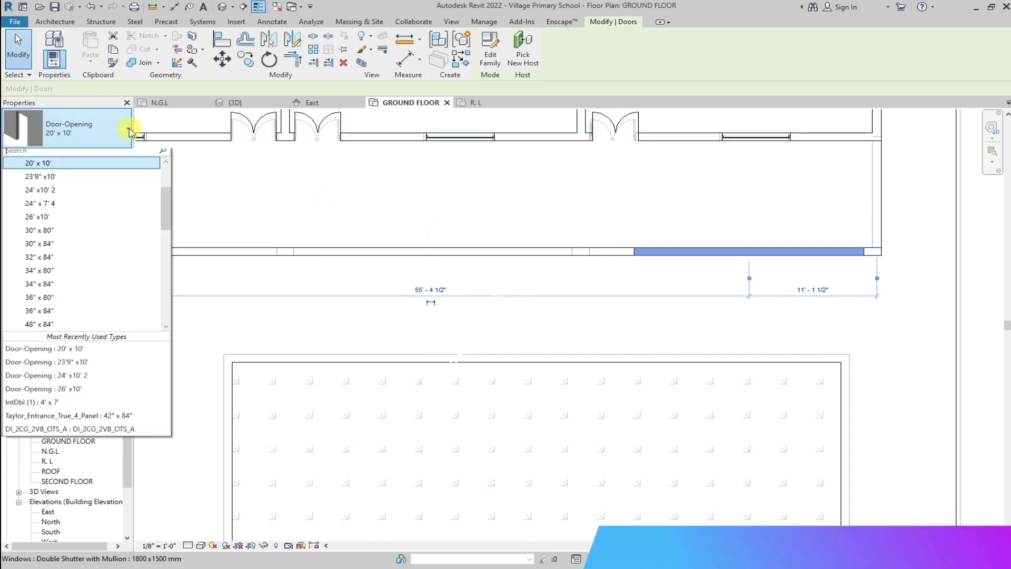
left_click(73, 189)
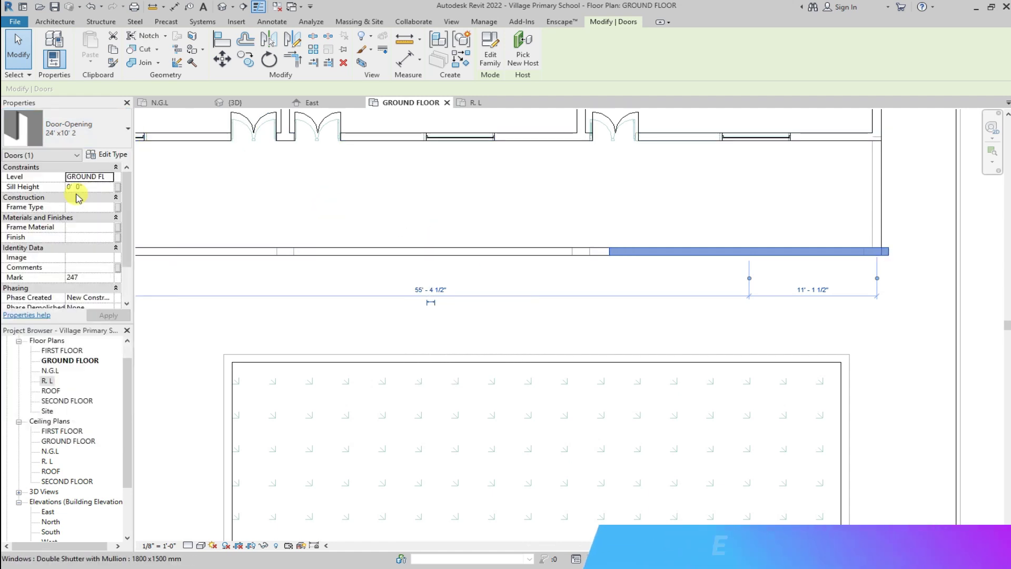
Shift the opening left and switch it to the 23'9" x10' type, then deselect it
left_click(222, 59)
left_click(845, 247)
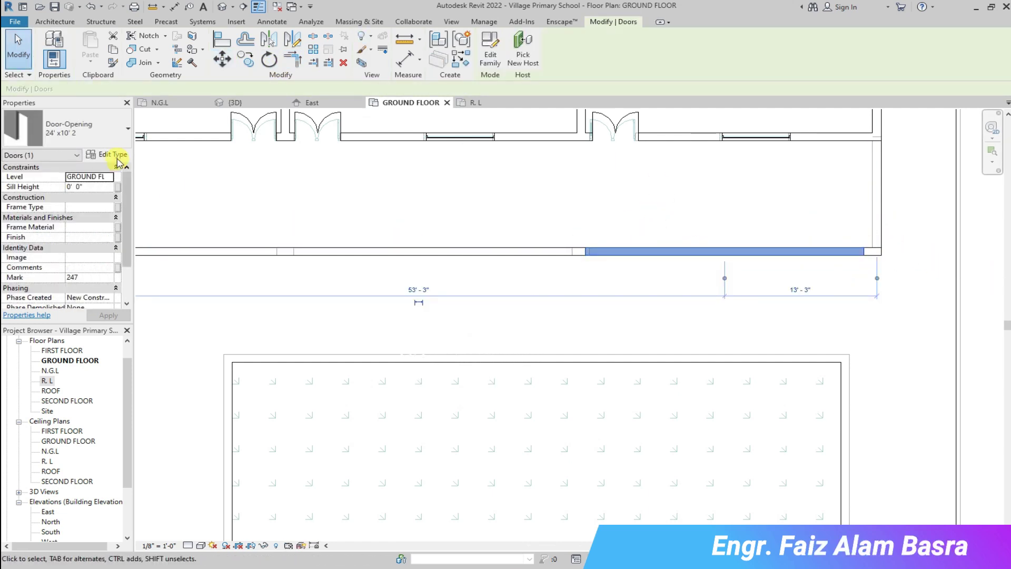
left_click(128, 129)
left_click(74, 164)
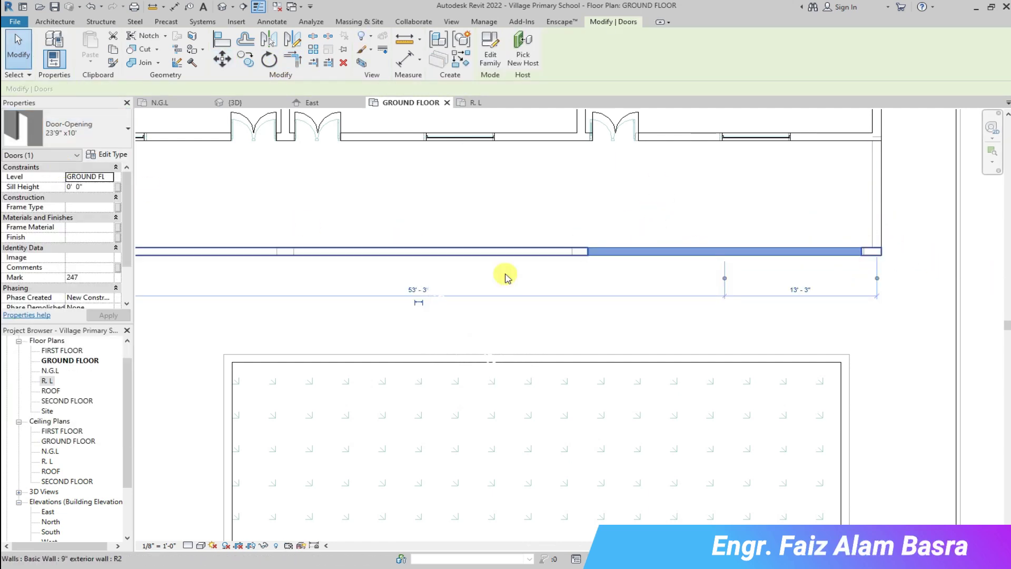
scroll(693, 293, "up", 3)
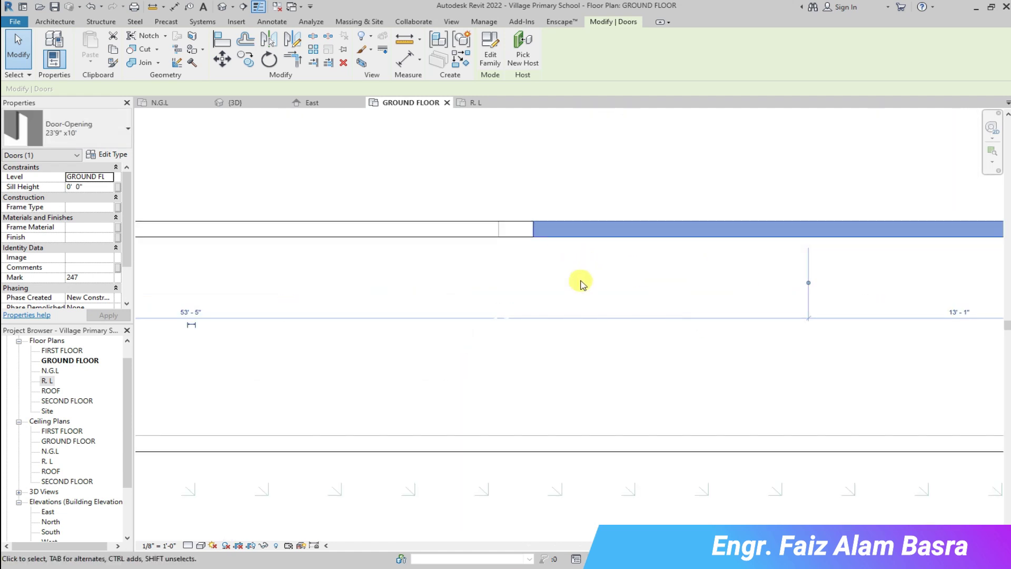
left_click(619, 304)
scroll(649, 299, "down", 2)
scroll(632, 232, "down", 1)
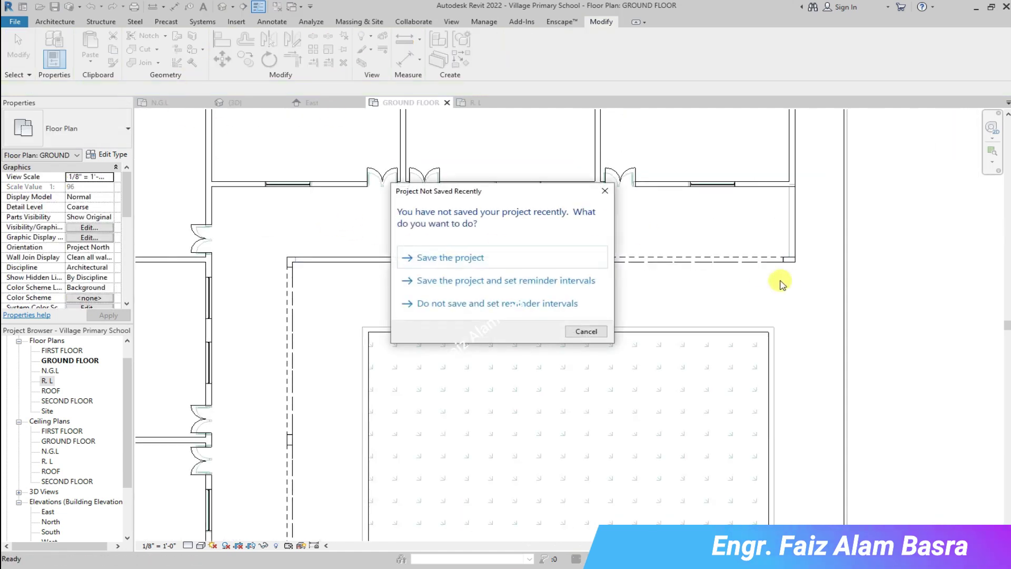
Save the project and slide the next corridor opening left into its new wall position
left_click(413, 259)
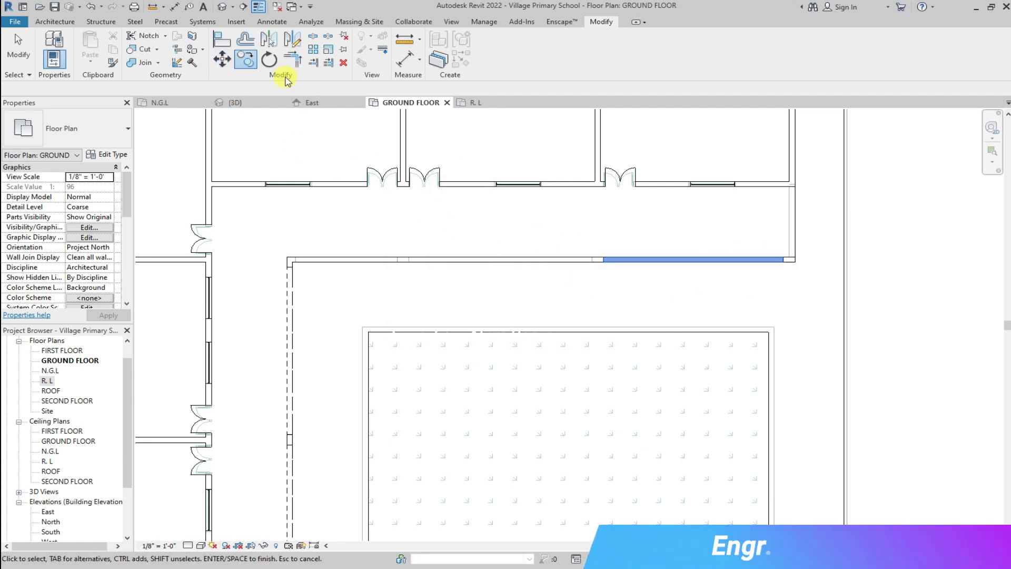
left_click(758, 259)
mouse_move(790, 260)
left_mouse_down()
mouse_move(590, 258)
mouse_move(625, 308)
left_mouse_up()
scroll(590, 258, "up", 2)
left_click_drag(651, 340, 598, 337)
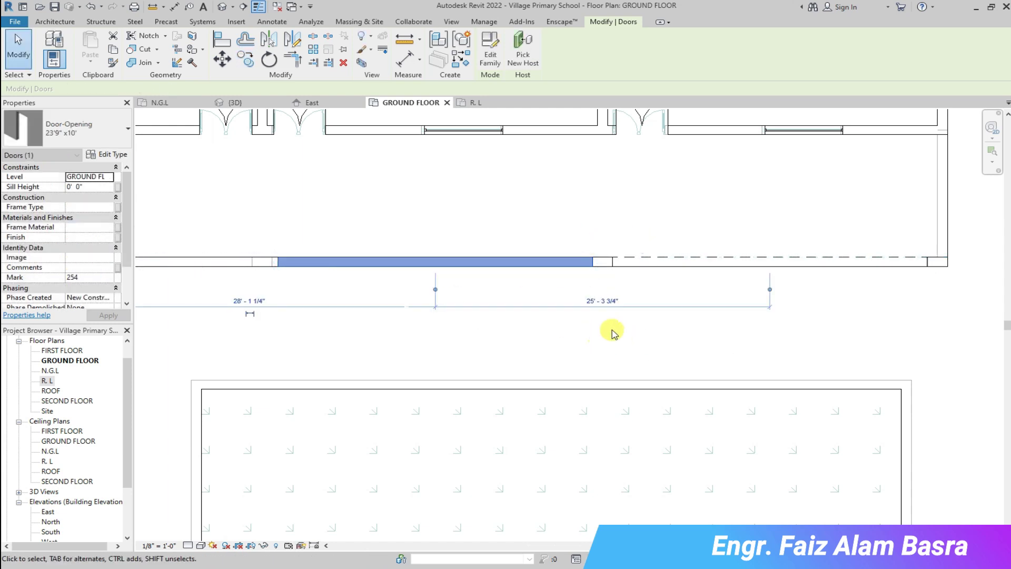
scroll(599, 337, "down", 2)
scroll(345, 280, "up", 3)
scroll(401, 286, "up", 2)
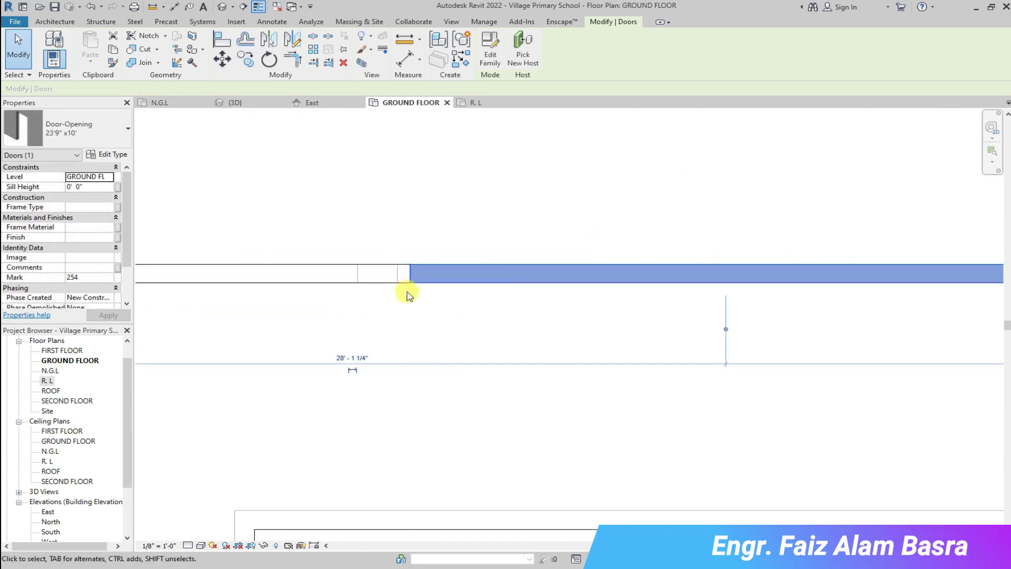
scroll(401, 285, "down", 2)
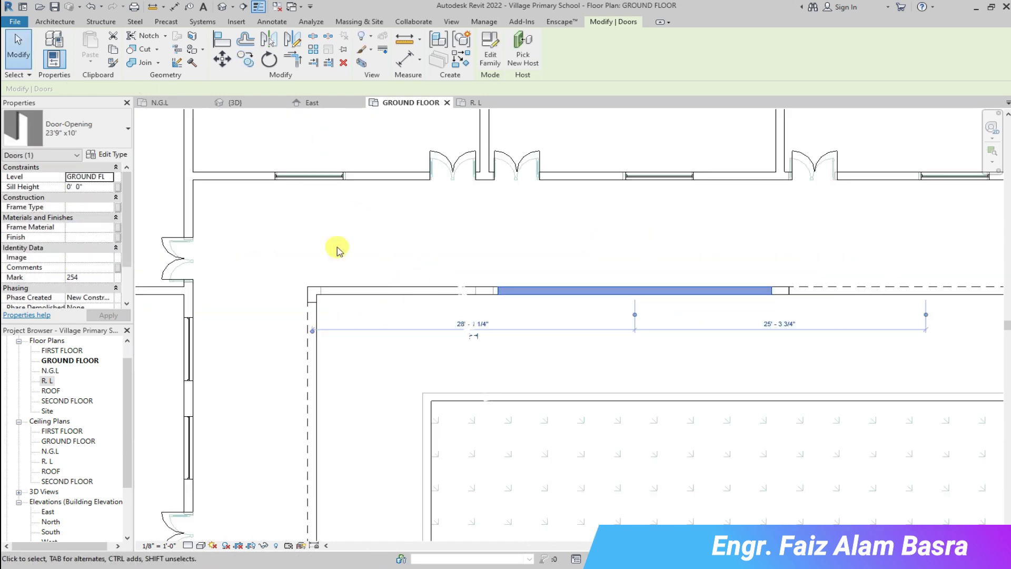
Review that opening's type properties, then change it to the 24' x10' 2 type
left_click(114, 155)
left_click(754, 109)
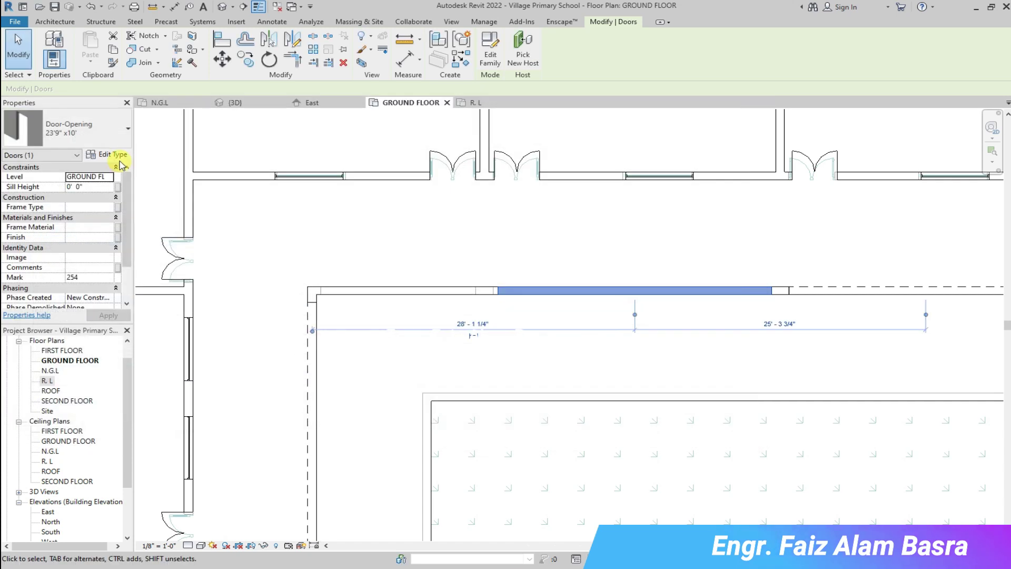
left_click(129, 134)
left_click(74, 181)
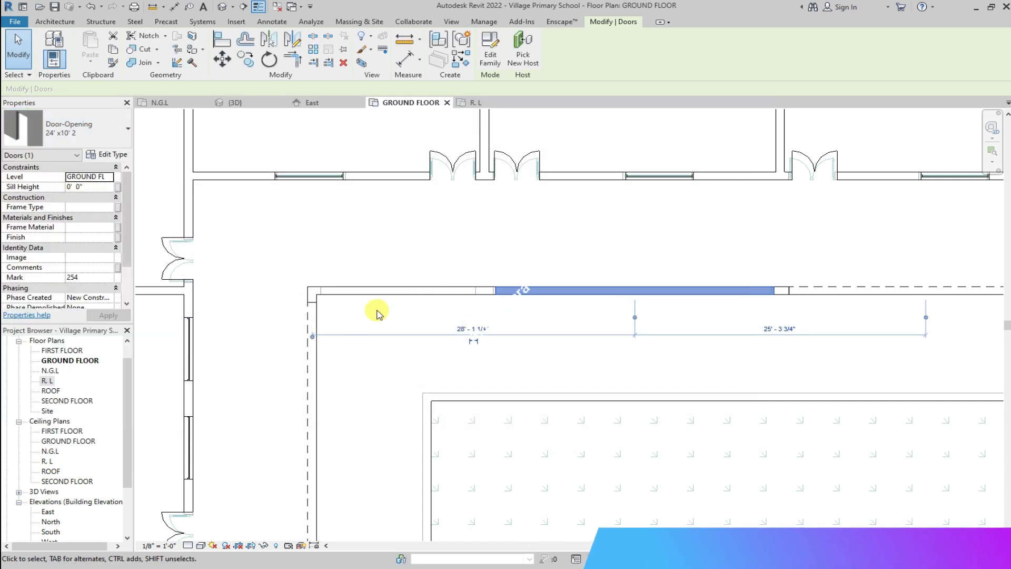
left_click(617, 353)
Check the openings in the 3D view, then return to the GROUND FLOOR plan
left_click(232, 102)
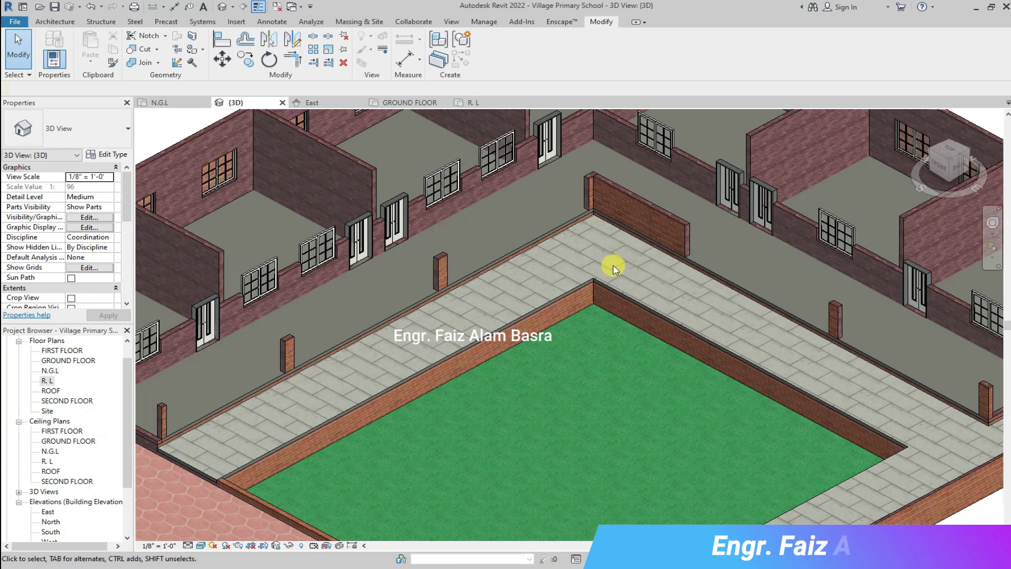
scroll(414, 269, "up", 3)
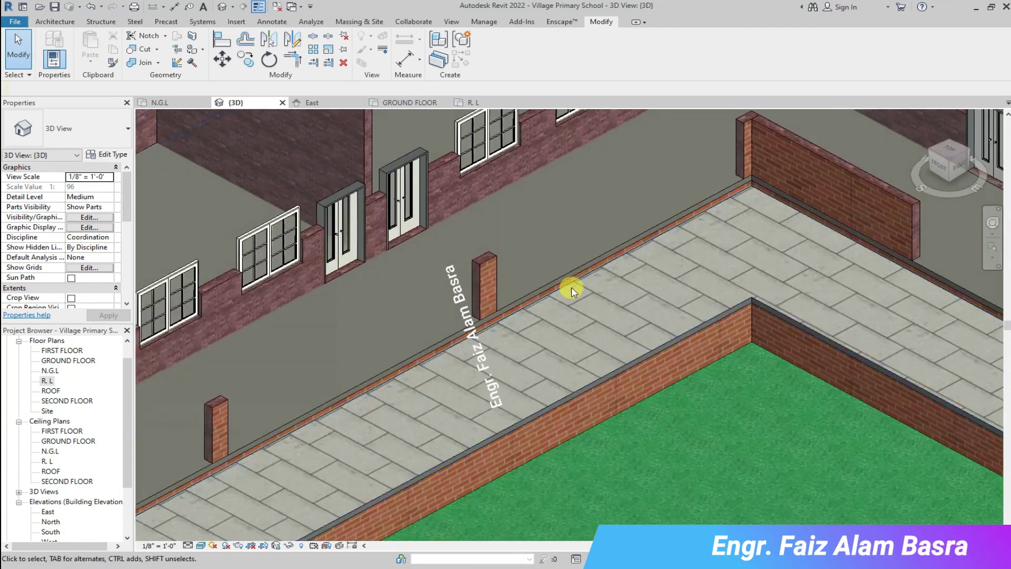
scroll(422, 302, "down", 3)
scroll(904, 345, "up", 5)
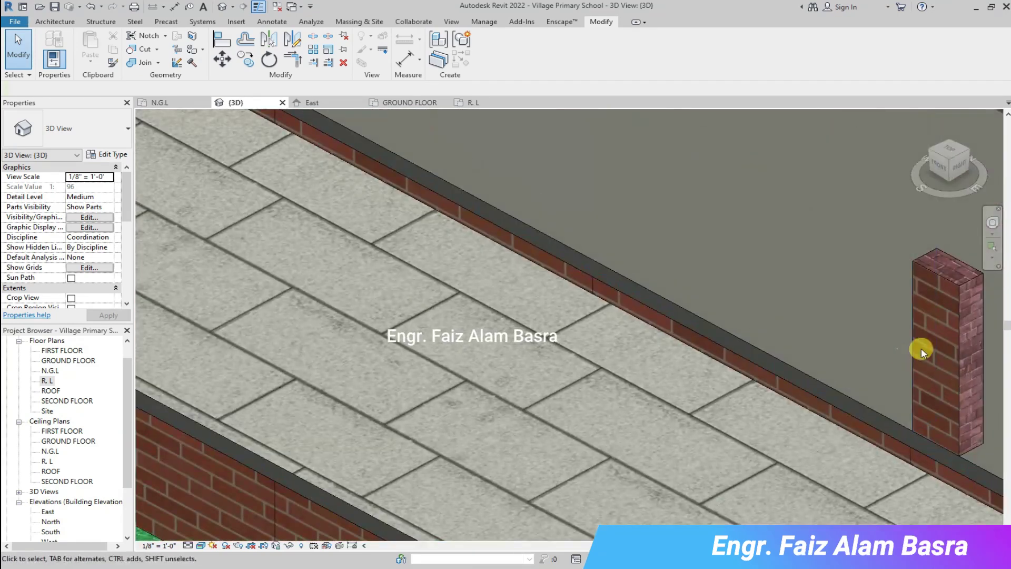
scroll(777, 337, "down", 3)
scroll(596, 233, "down", 3)
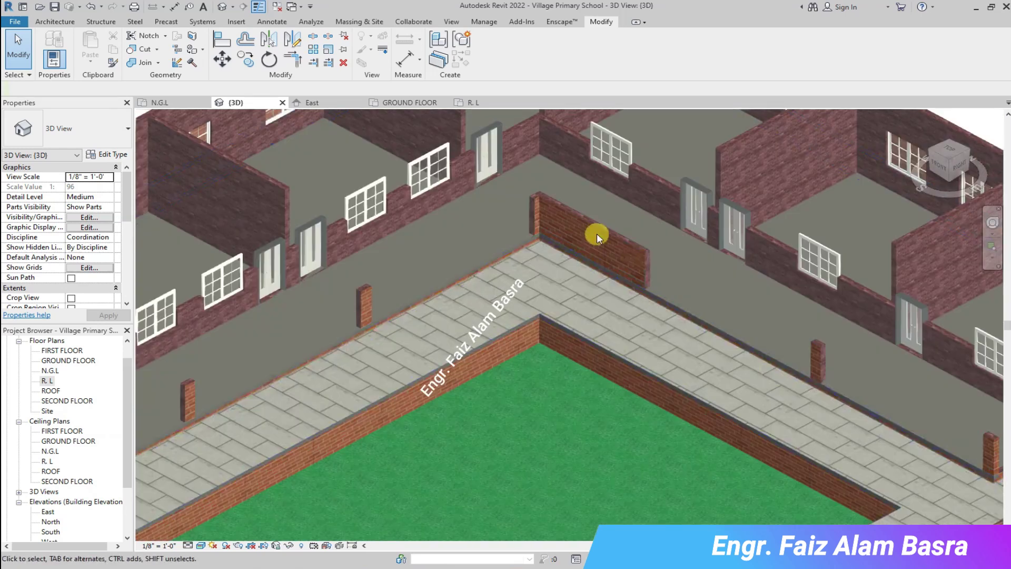
left_click(403, 104)
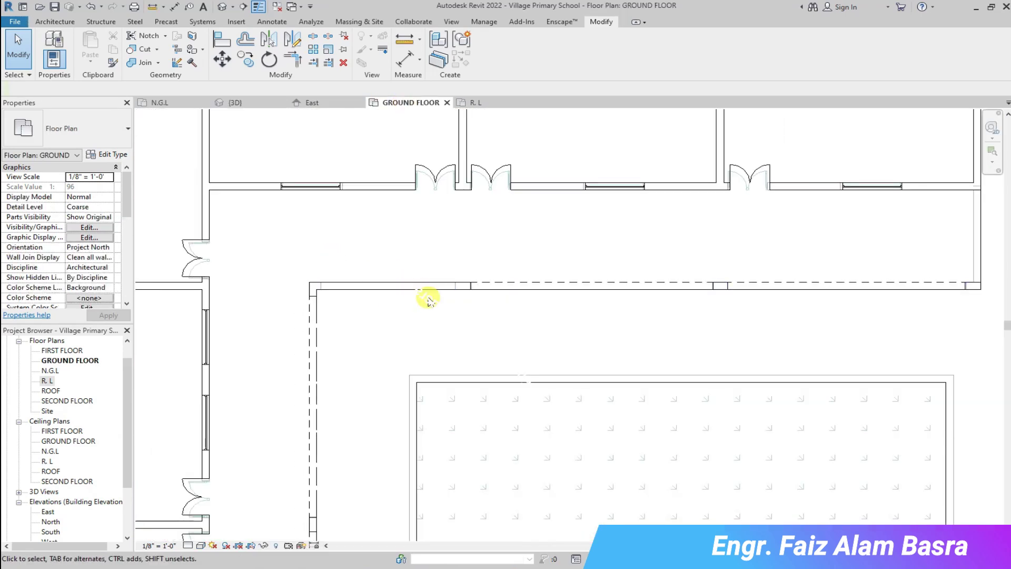
Start copying the corridor opening, then cancel without placing a duplicate
scroll(427, 300, "up", 1)
scroll(379, 247, "down", 1)
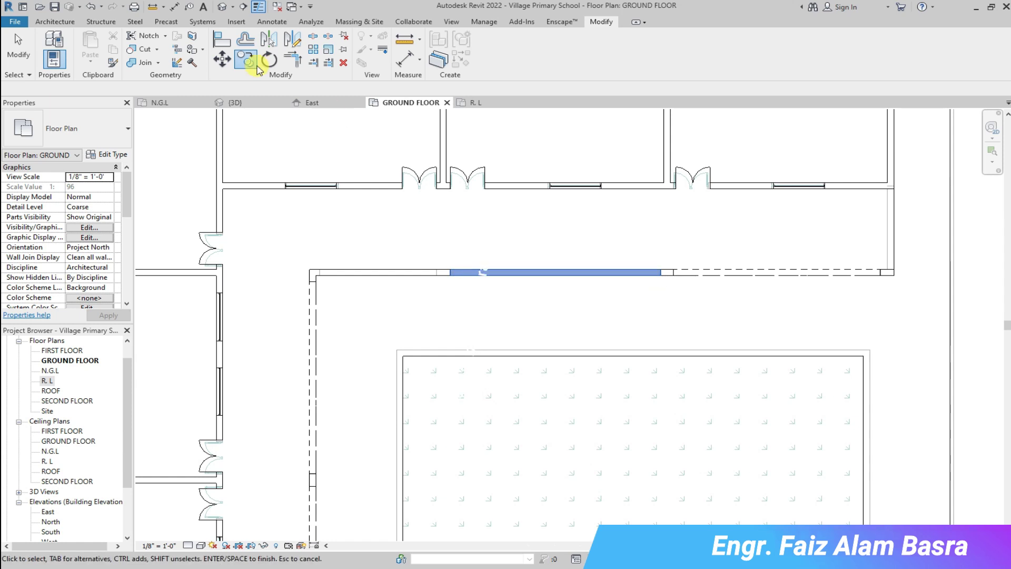
left_click(642, 271)
key("Return")
scroll(427, 266, "up", 2)
left_click(451, 277)
scroll(458, 281, "up", 2)
key("Escape")
key("Escape")
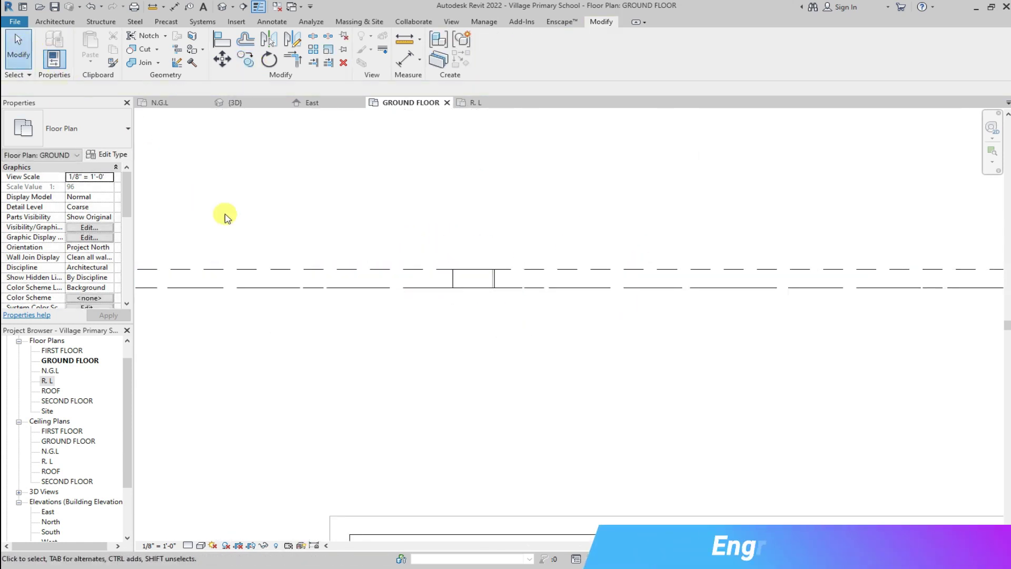
Move the corridor opening beside the cross wall and set it to the 20' x 10' type
left_click(317, 270)
left_click(129, 127)
scroll(80, 203, "up", 1)
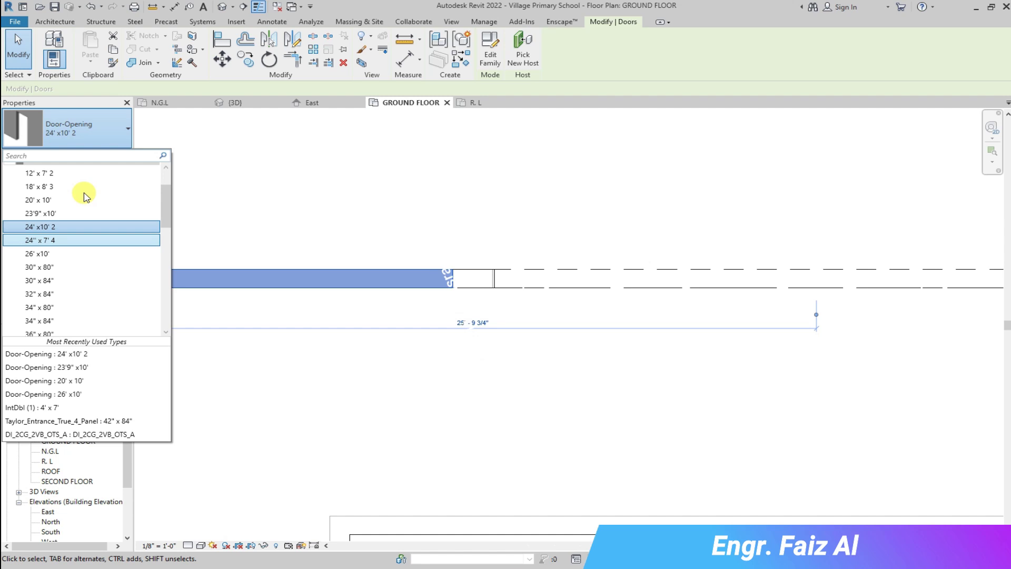
scroll(80, 203, "up", 1)
scroll(80, 203, "up", 1)
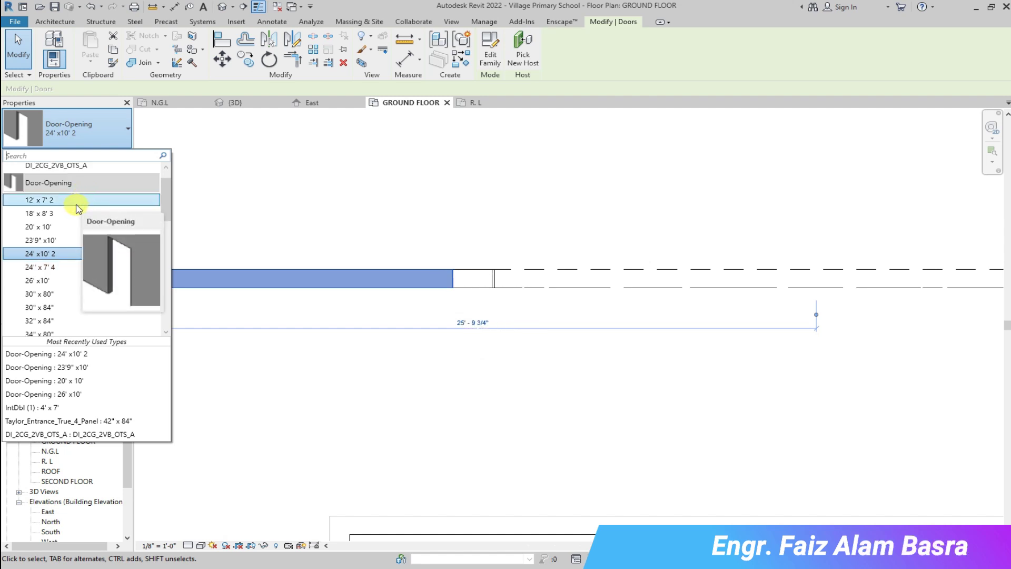
left_click(78, 207)
scroll(314, 139, "down", 1)
left_click(223, 60)
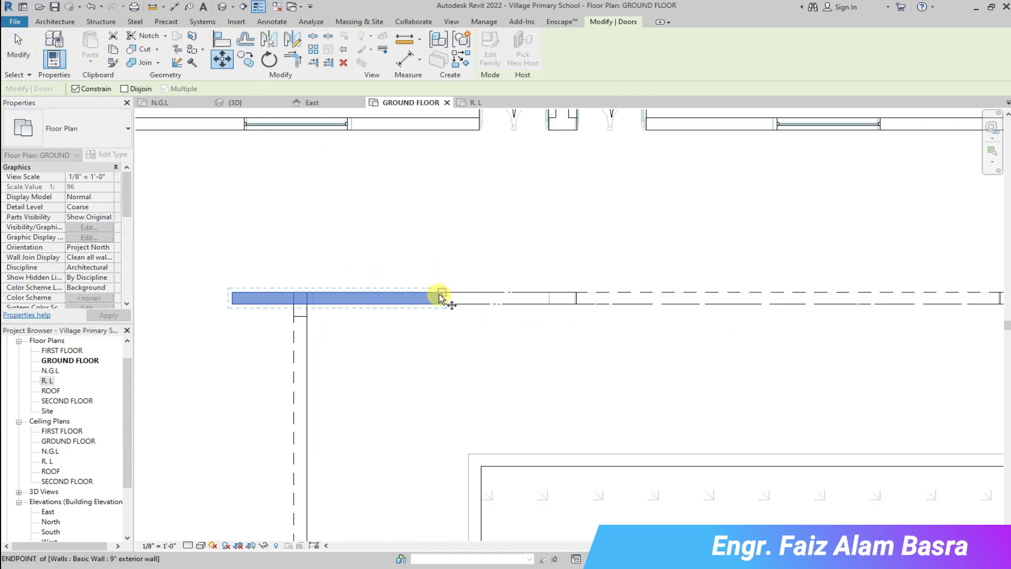
left_click(551, 295)
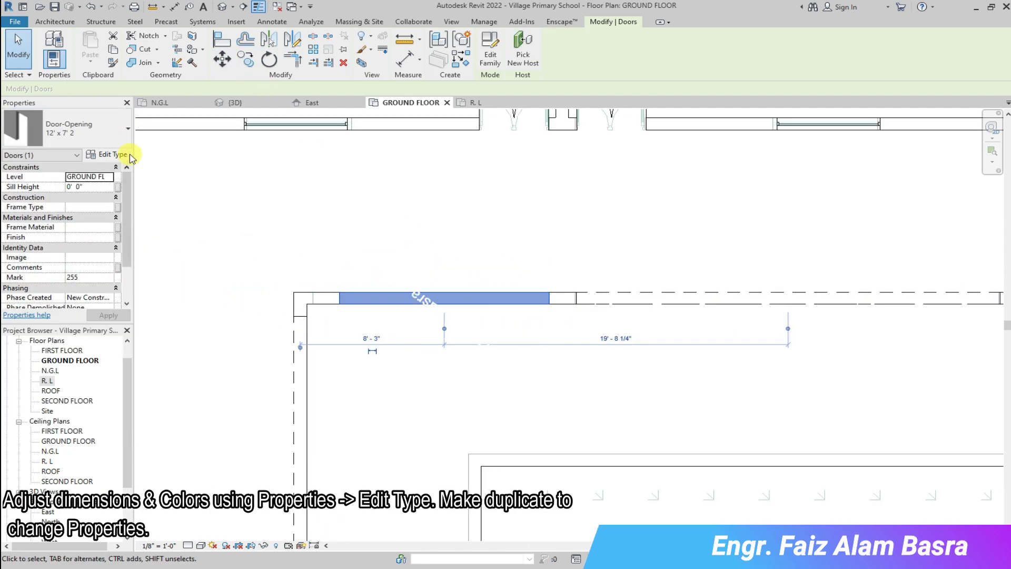
left_click(127, 129)
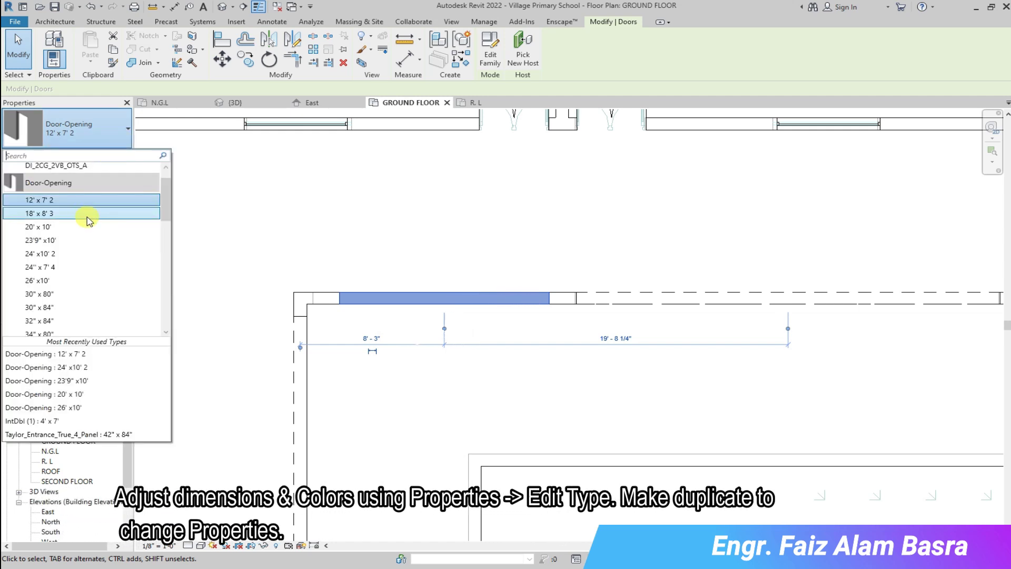
left_click(87, 227)
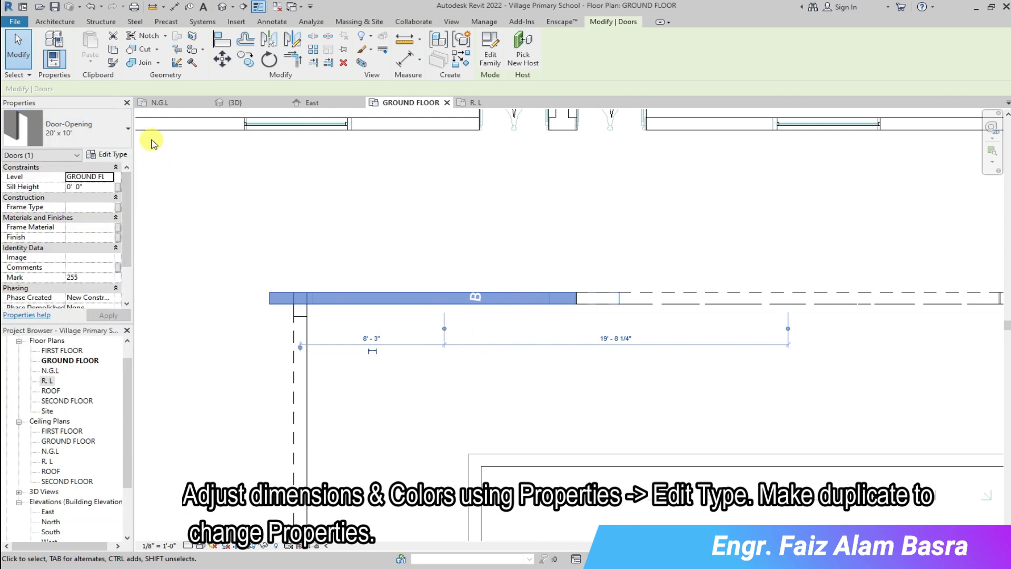
Measure the 15' - 0 3/4" wall gap with an aligned dimension, then discard it
left_click(404, 58)
scroll(400, 153, "up", 1)
left_click(296, 338)
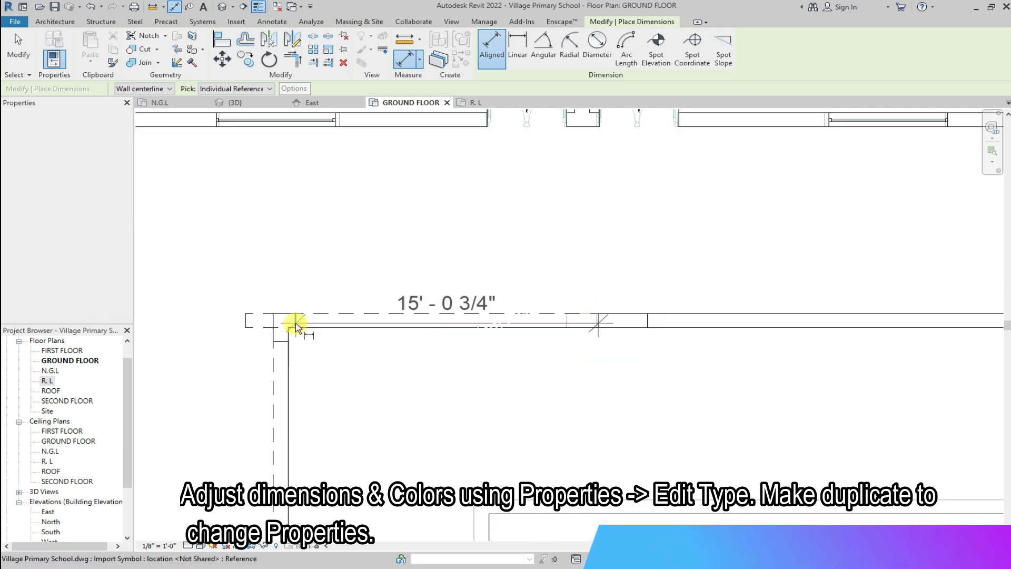
left_click(308, 279)
left_click(90, 7)
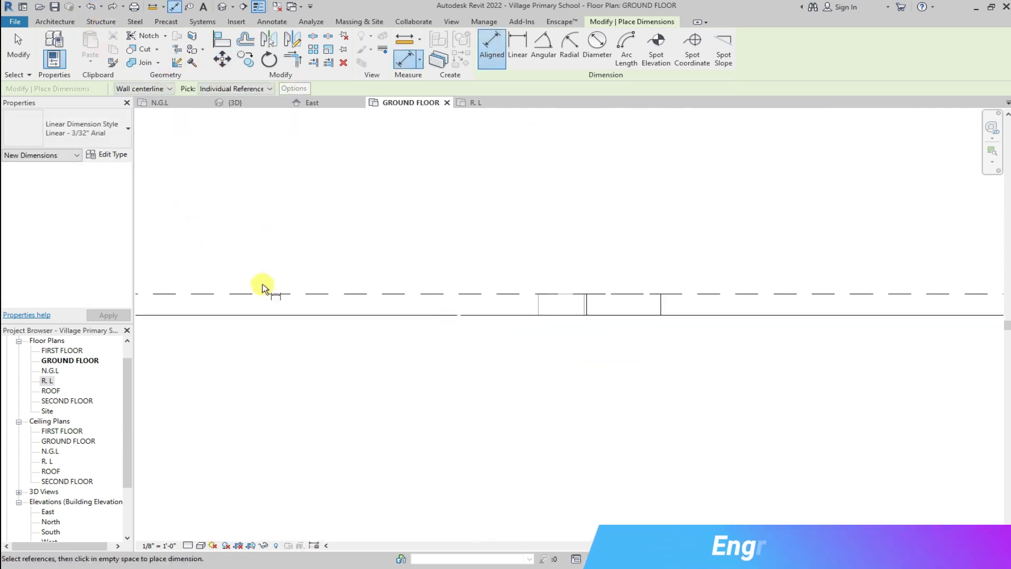
left_click(13, 44)
Select the opening and duplicate its 20' x 10' door type
left_click(316, 301)
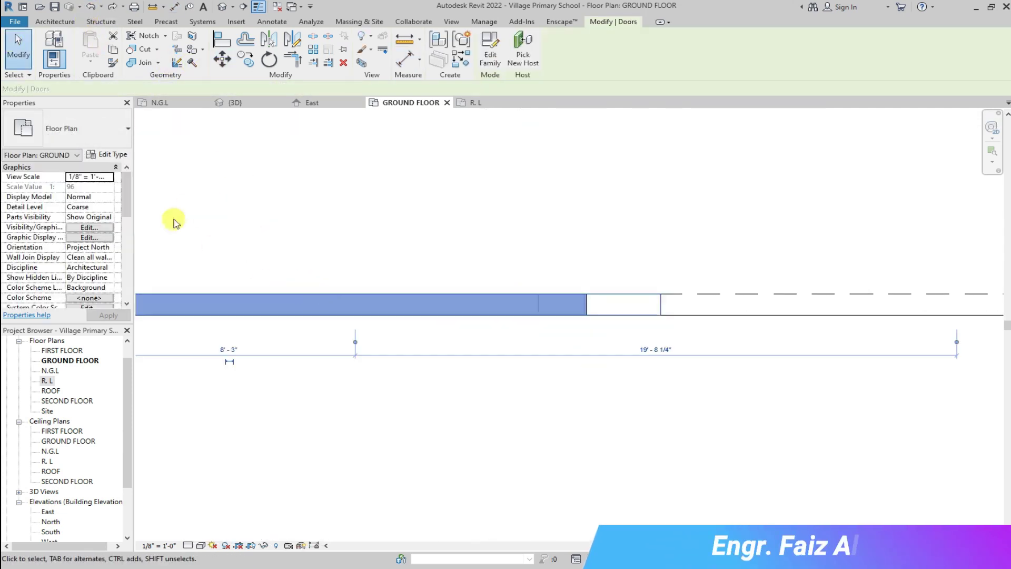
left_click(111, 155)
left_click(717, 148)
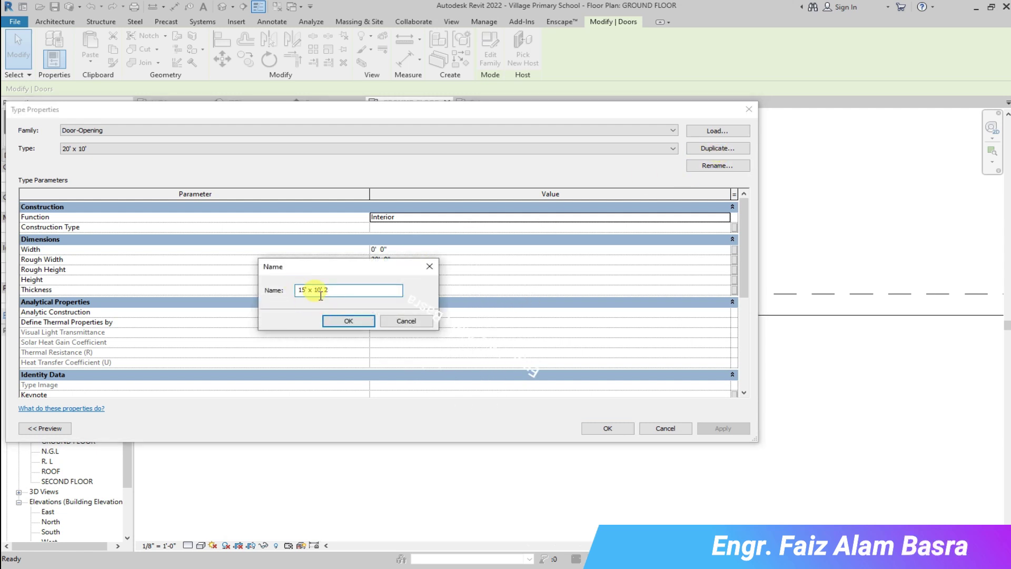
Name the duplicated type 15' x 10' and reselect the corridor door opening
left_click(348, 321)
left_click(608, 428)
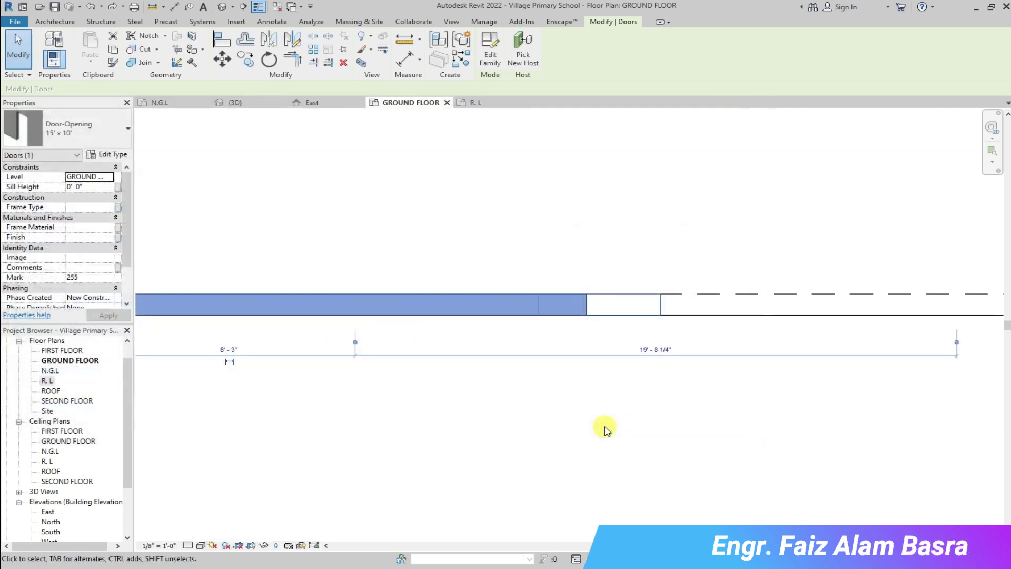
left_click(106, 154)
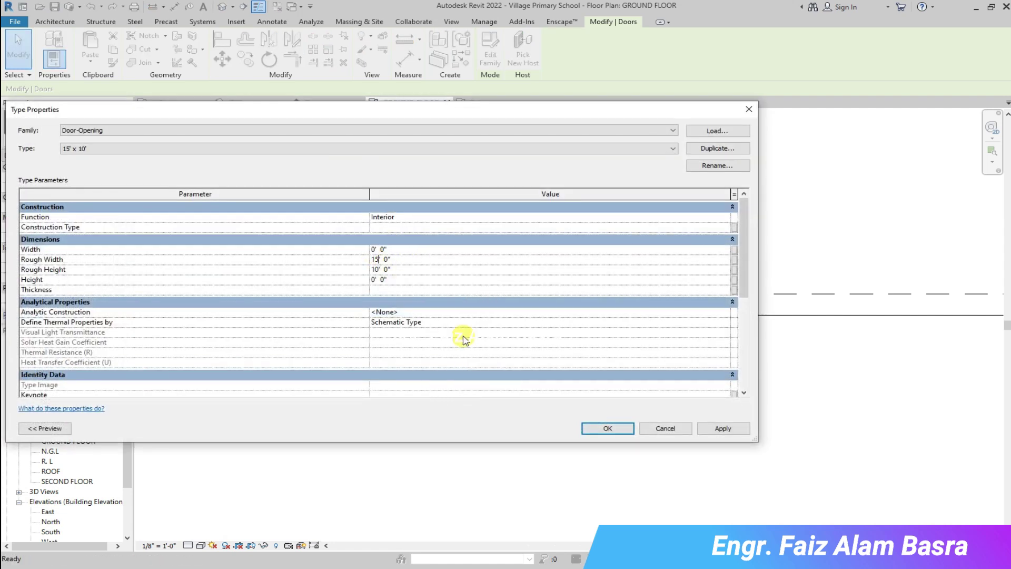
left_click(607, 429)
scroll(729, 365, "up", 2)
scroll(685, 348, "up", 1)
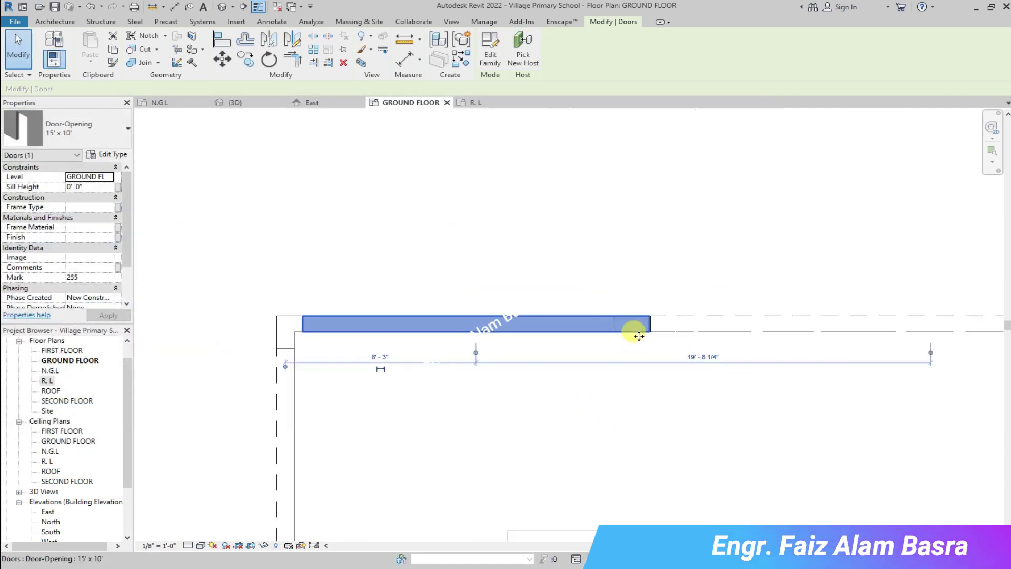
scroll(639, 332, "up", 2)
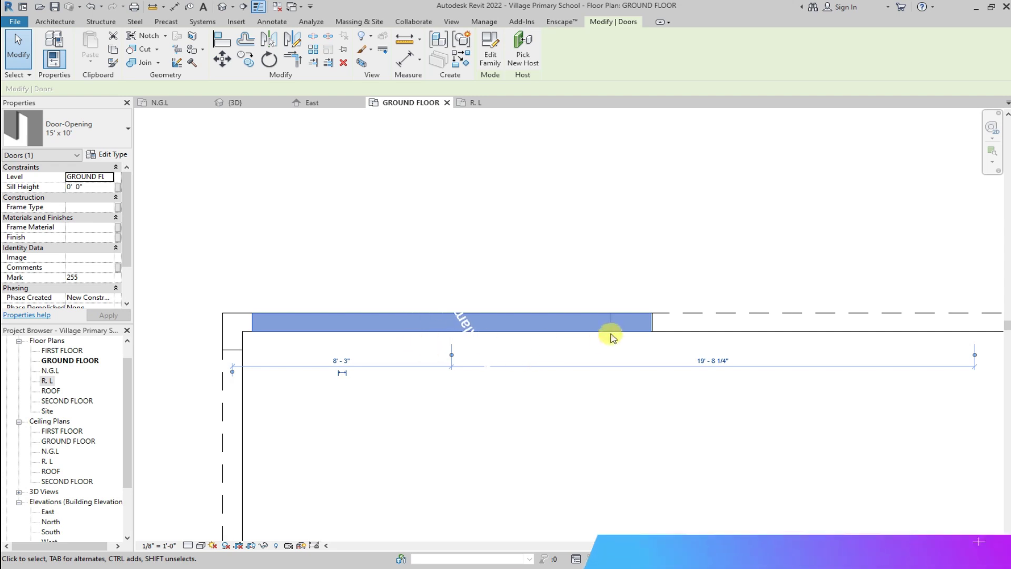
left_click(514, 279)
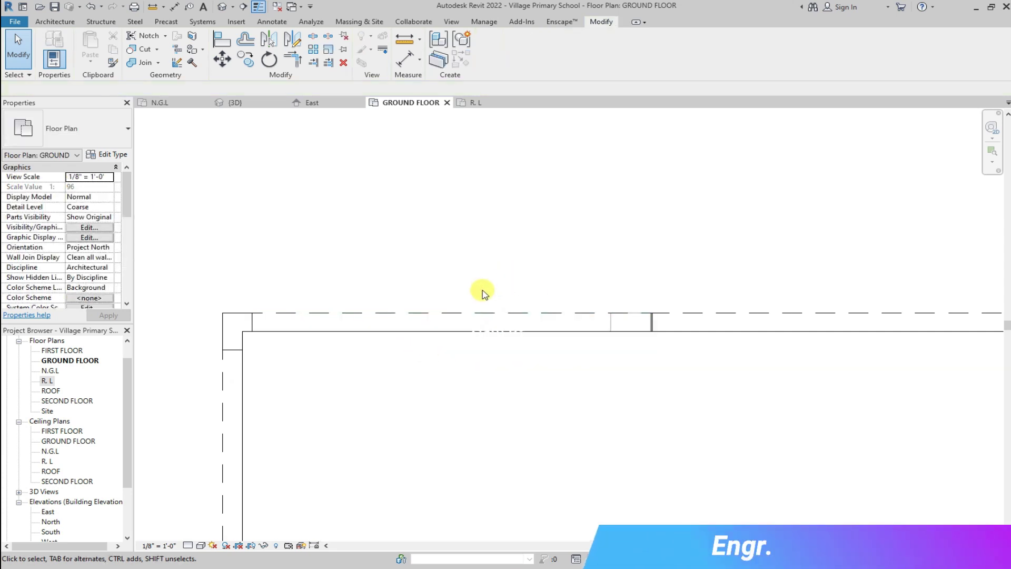
left_click(558, 322)
left_click(416, 237)
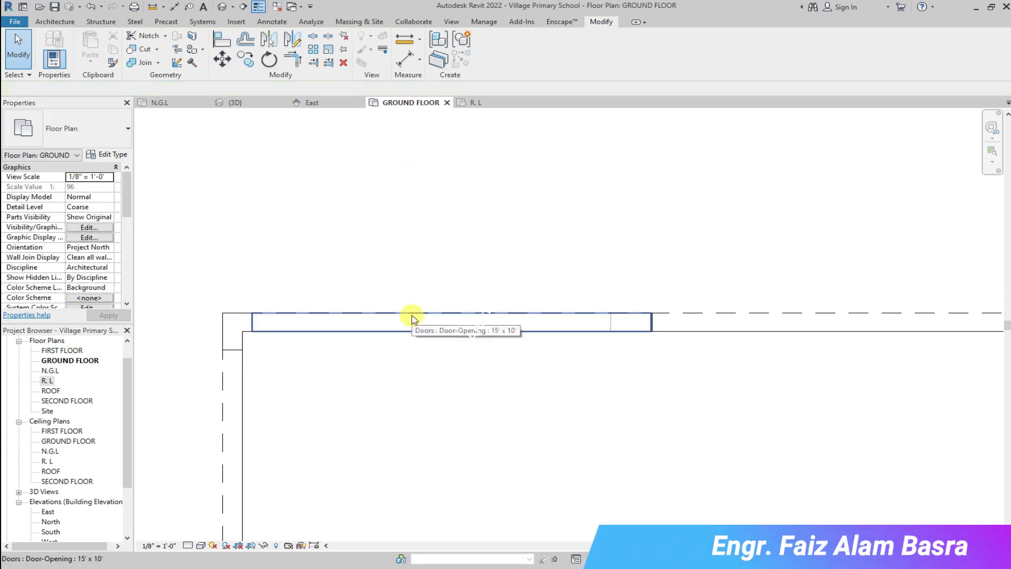
left_click(413, 318)
Give the 15' x 10' type a 13' 6" rough width, shift the door, and view in 3D
left_click(118, 155)
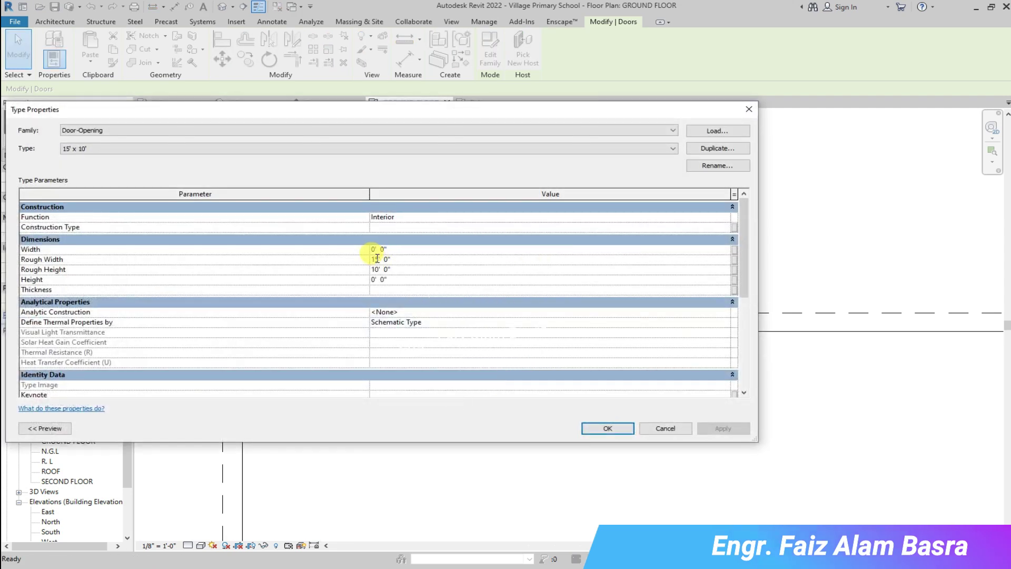
type("13' 6")
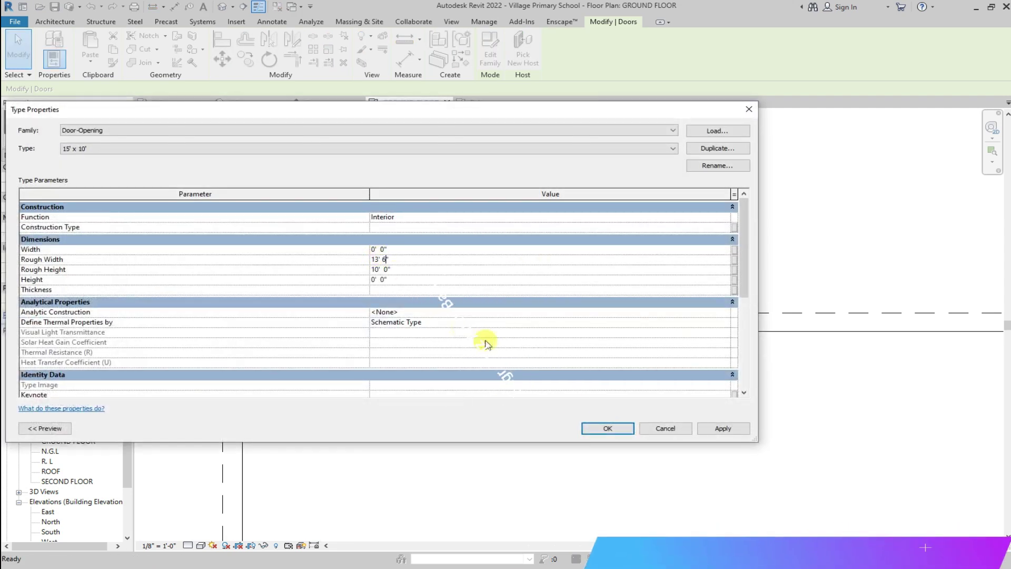
left_click(602, 430)
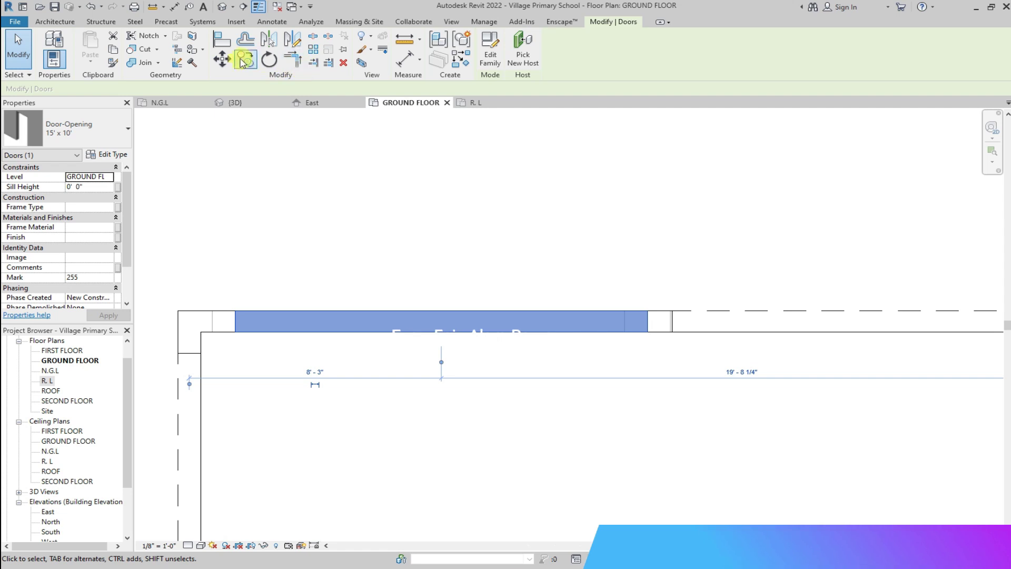
left_click(221, 58)
left_click(229, 314)
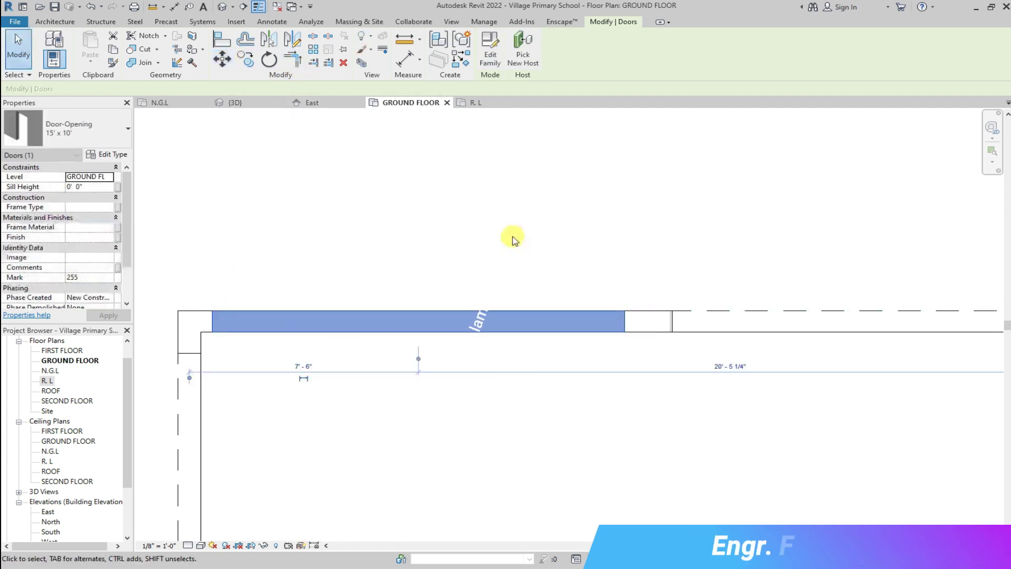
left_click(235, 102)
scroll(531, 185, "up", 3)
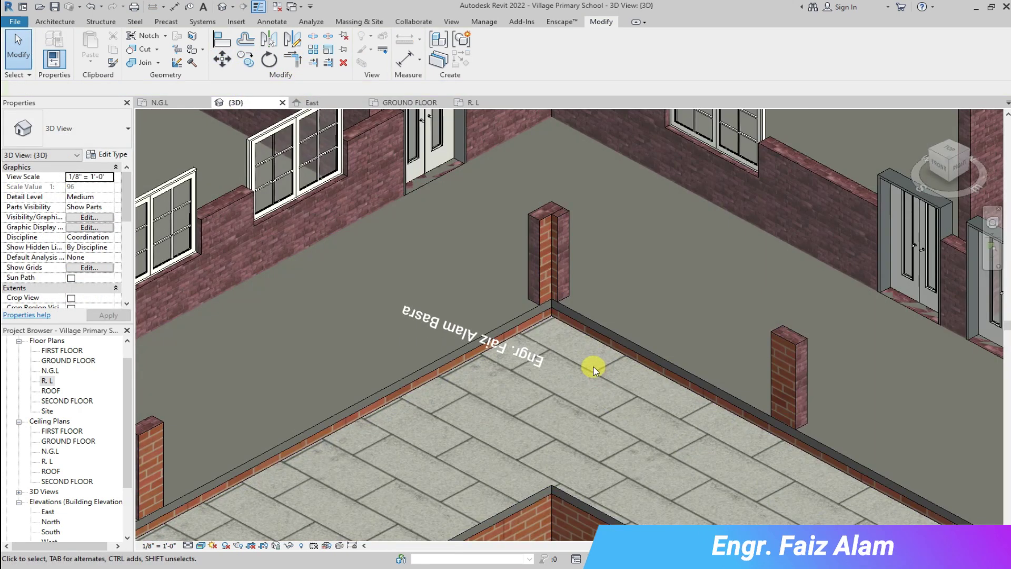
Rename the corridor opening's 15' x 10' type to 13' x 10' and show the 3D view
scroll(551, 220, "up", 2)
scroll(520, 272, "up", 2)
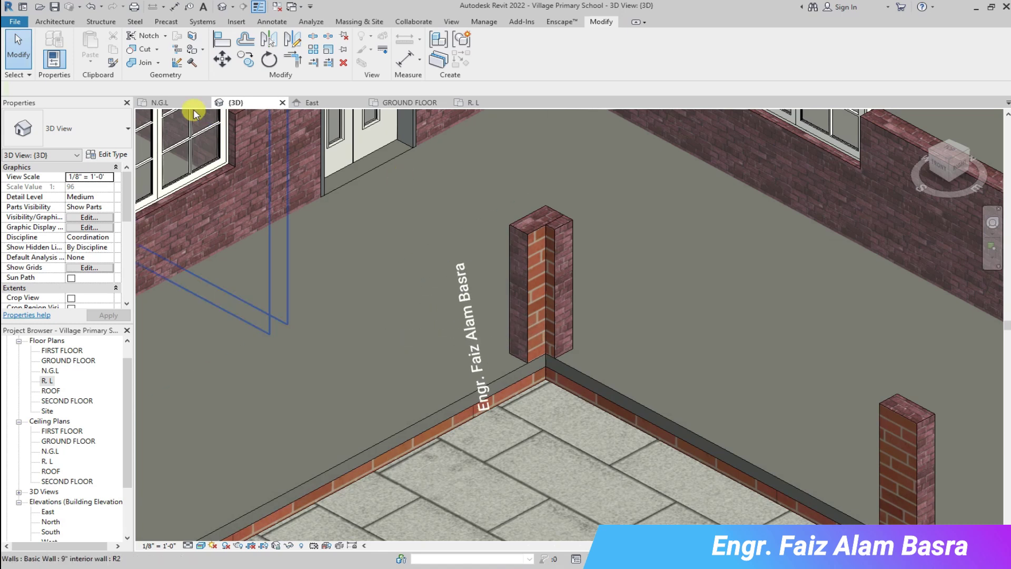
left_click(406, 103)
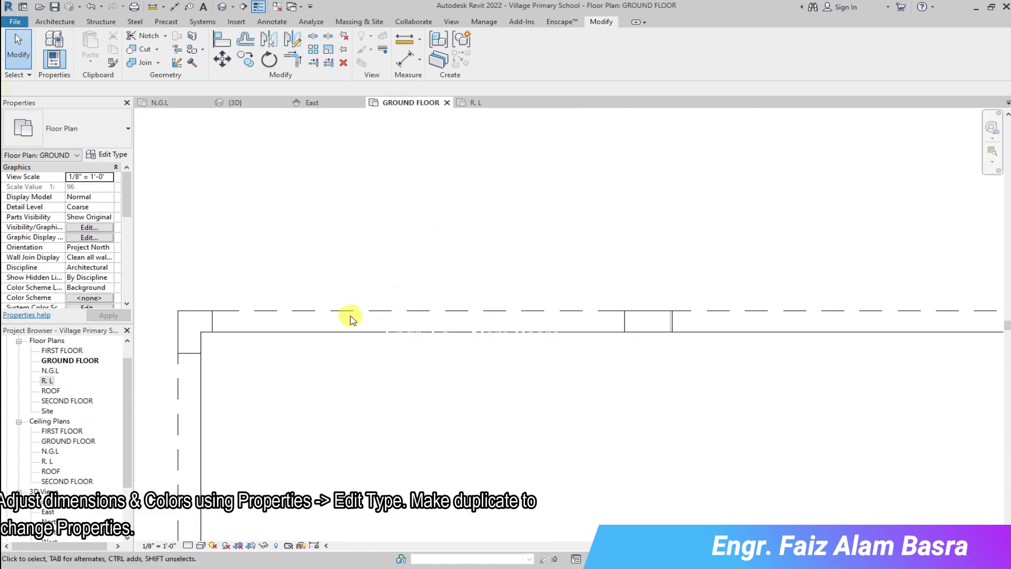
left_click(337, 318)
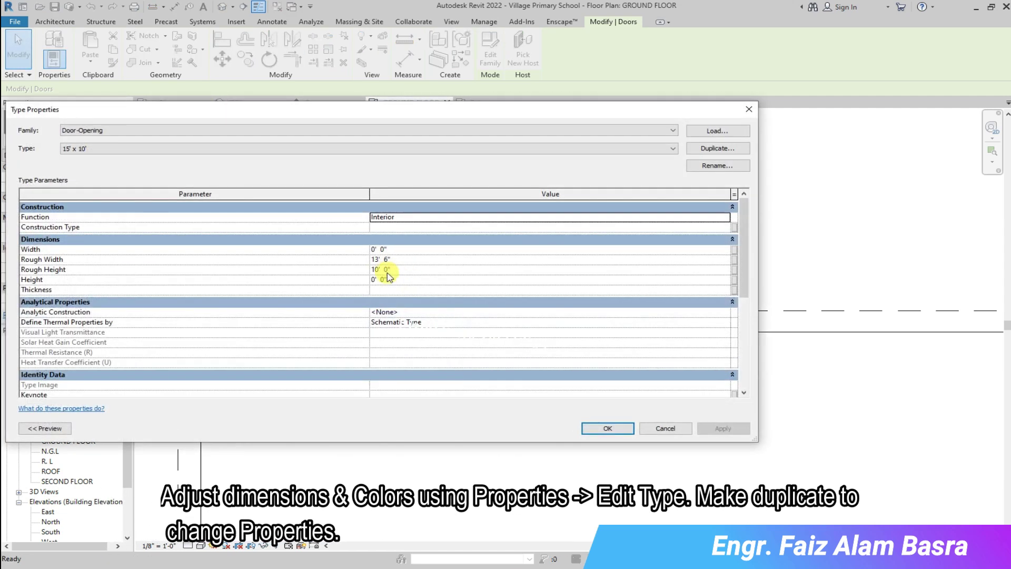
left_click(382, 259)
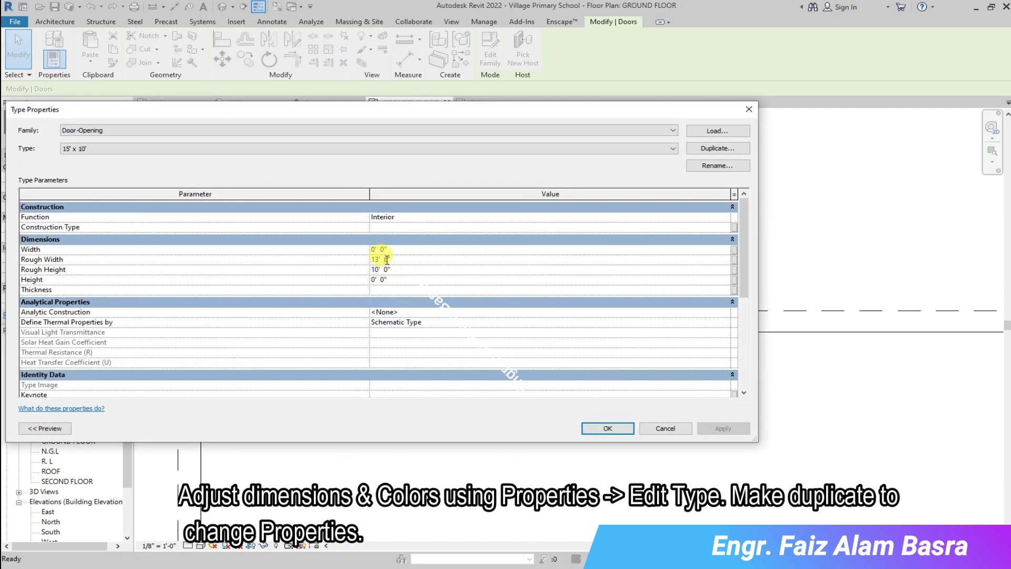
left_click(714, 165)
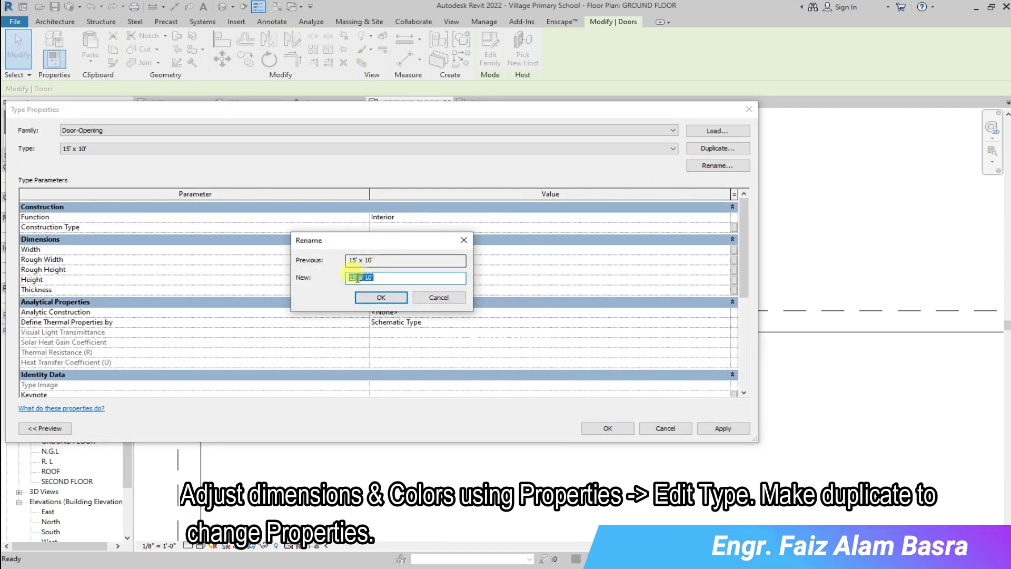
type("13' x 10'")
left_click(380, 297)
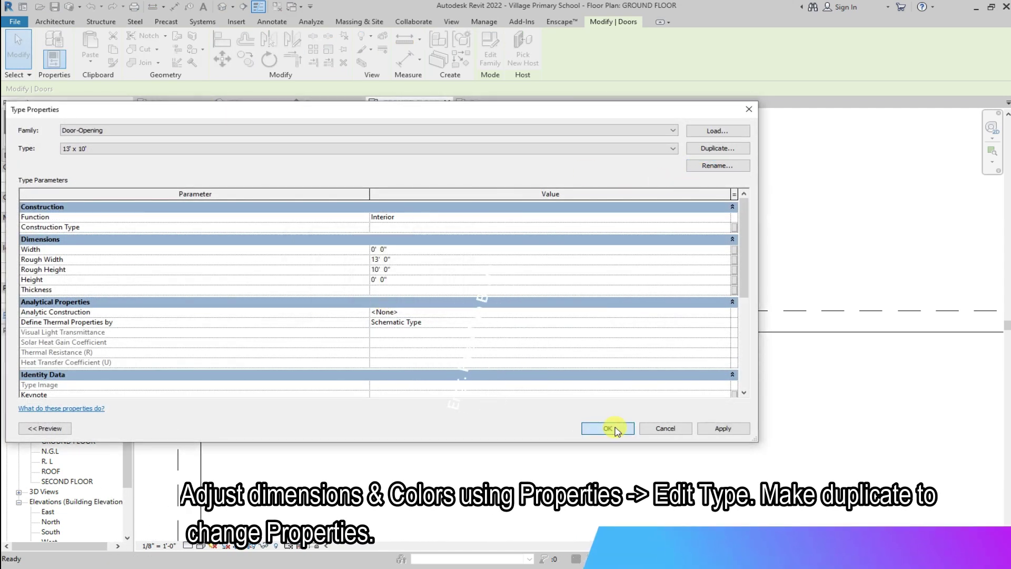
left_click(607, 429)
key("Escape")
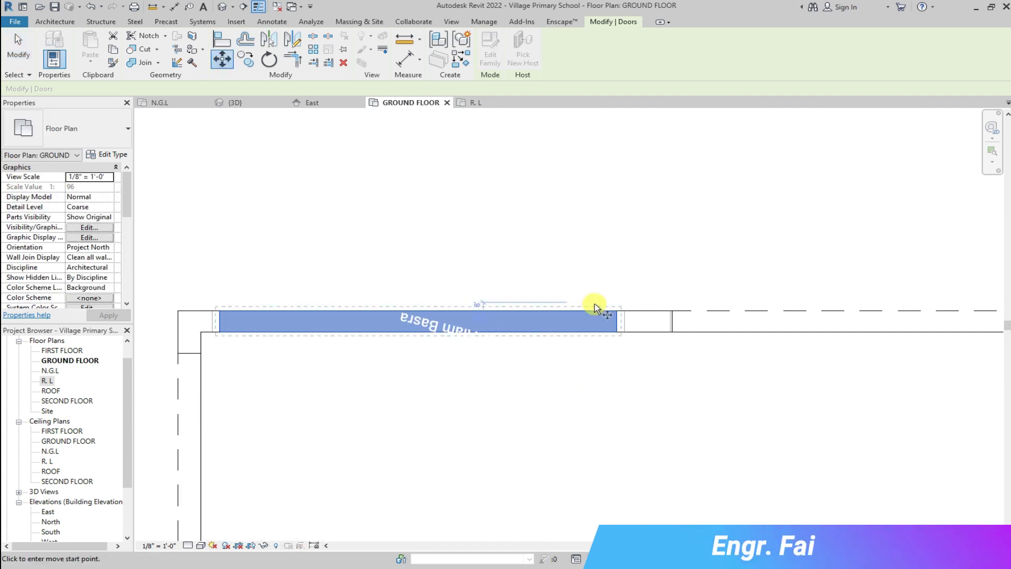
left_click(226, 104)
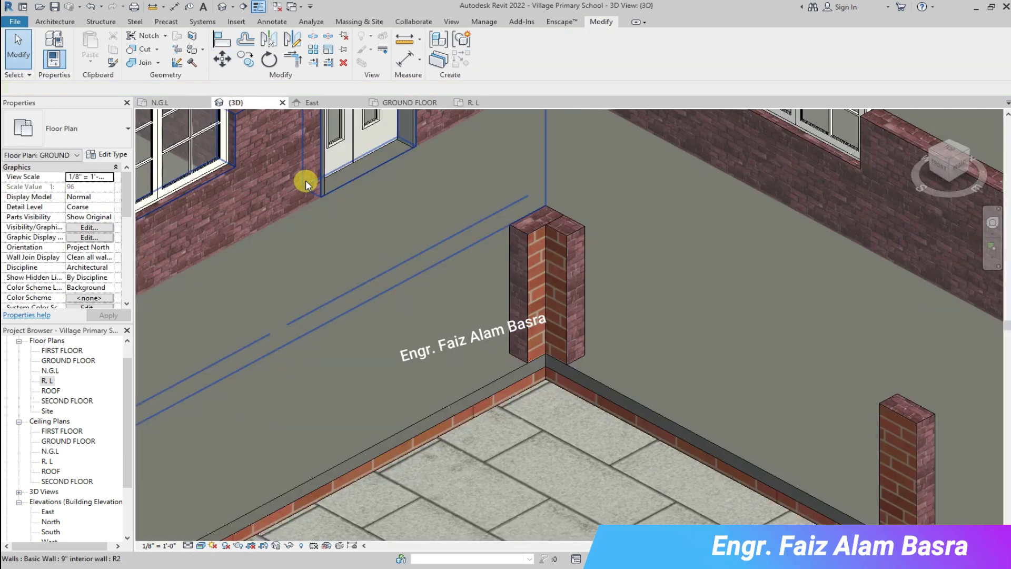
scroll(451, 283, "up", 2)
scroll(456, 274, "up", 2)
scroll(458, 256, "down", 2)
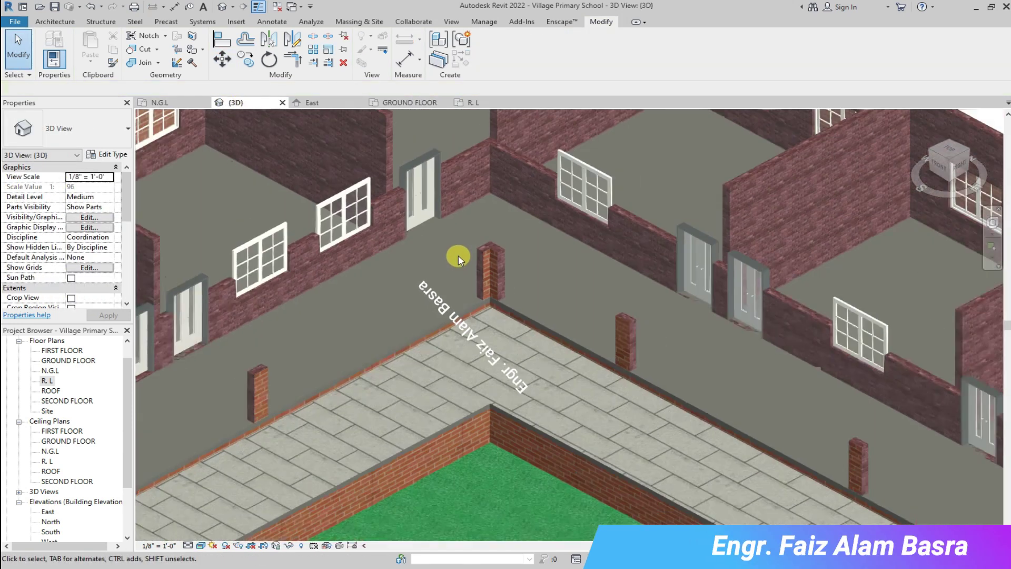
scroll(490, 252, "down", 2)
scroll(495, 305, "down", 2)
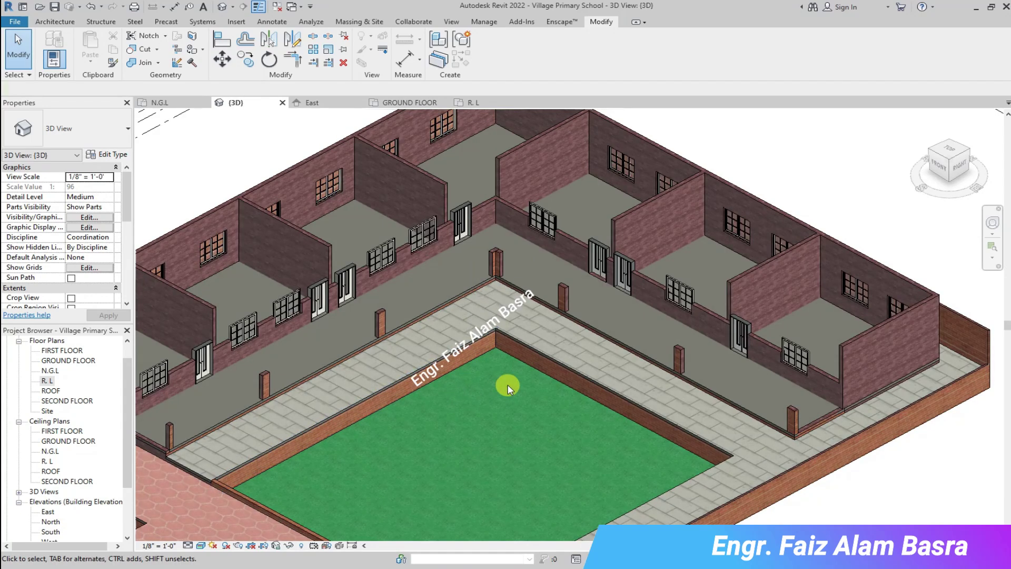
scroll(526, 369, "down", 2)
scroll(631, 428, "down", 2)
scroll(640, 425, "up", 2)
scroll(640, 424, "up", 2)
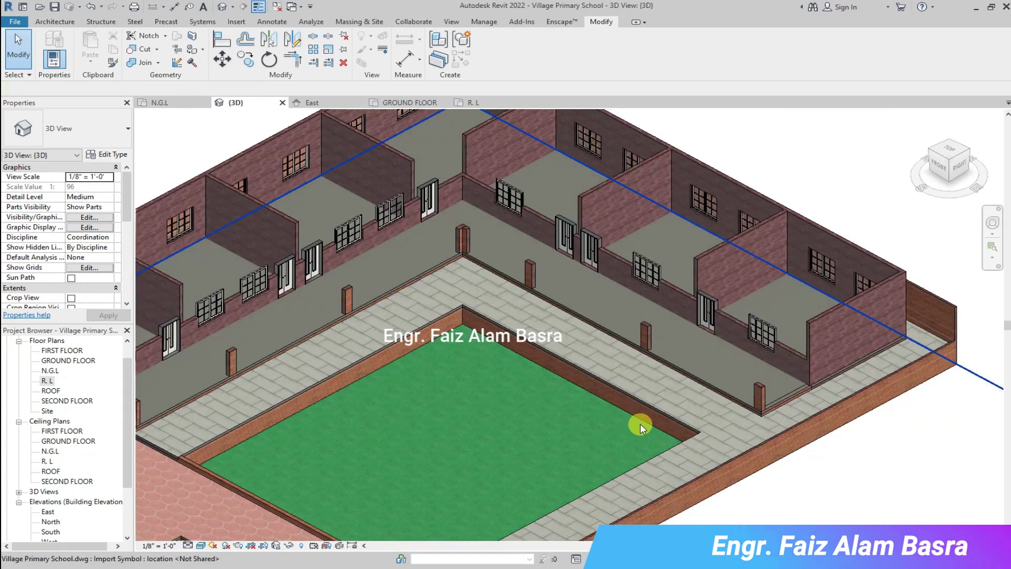
scroll(640, 424, "down", 2)
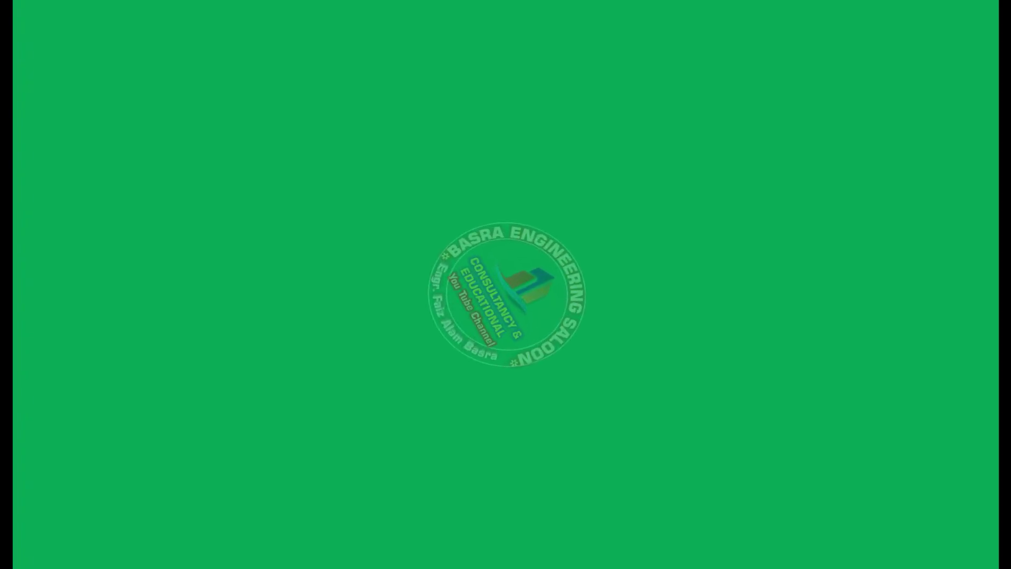